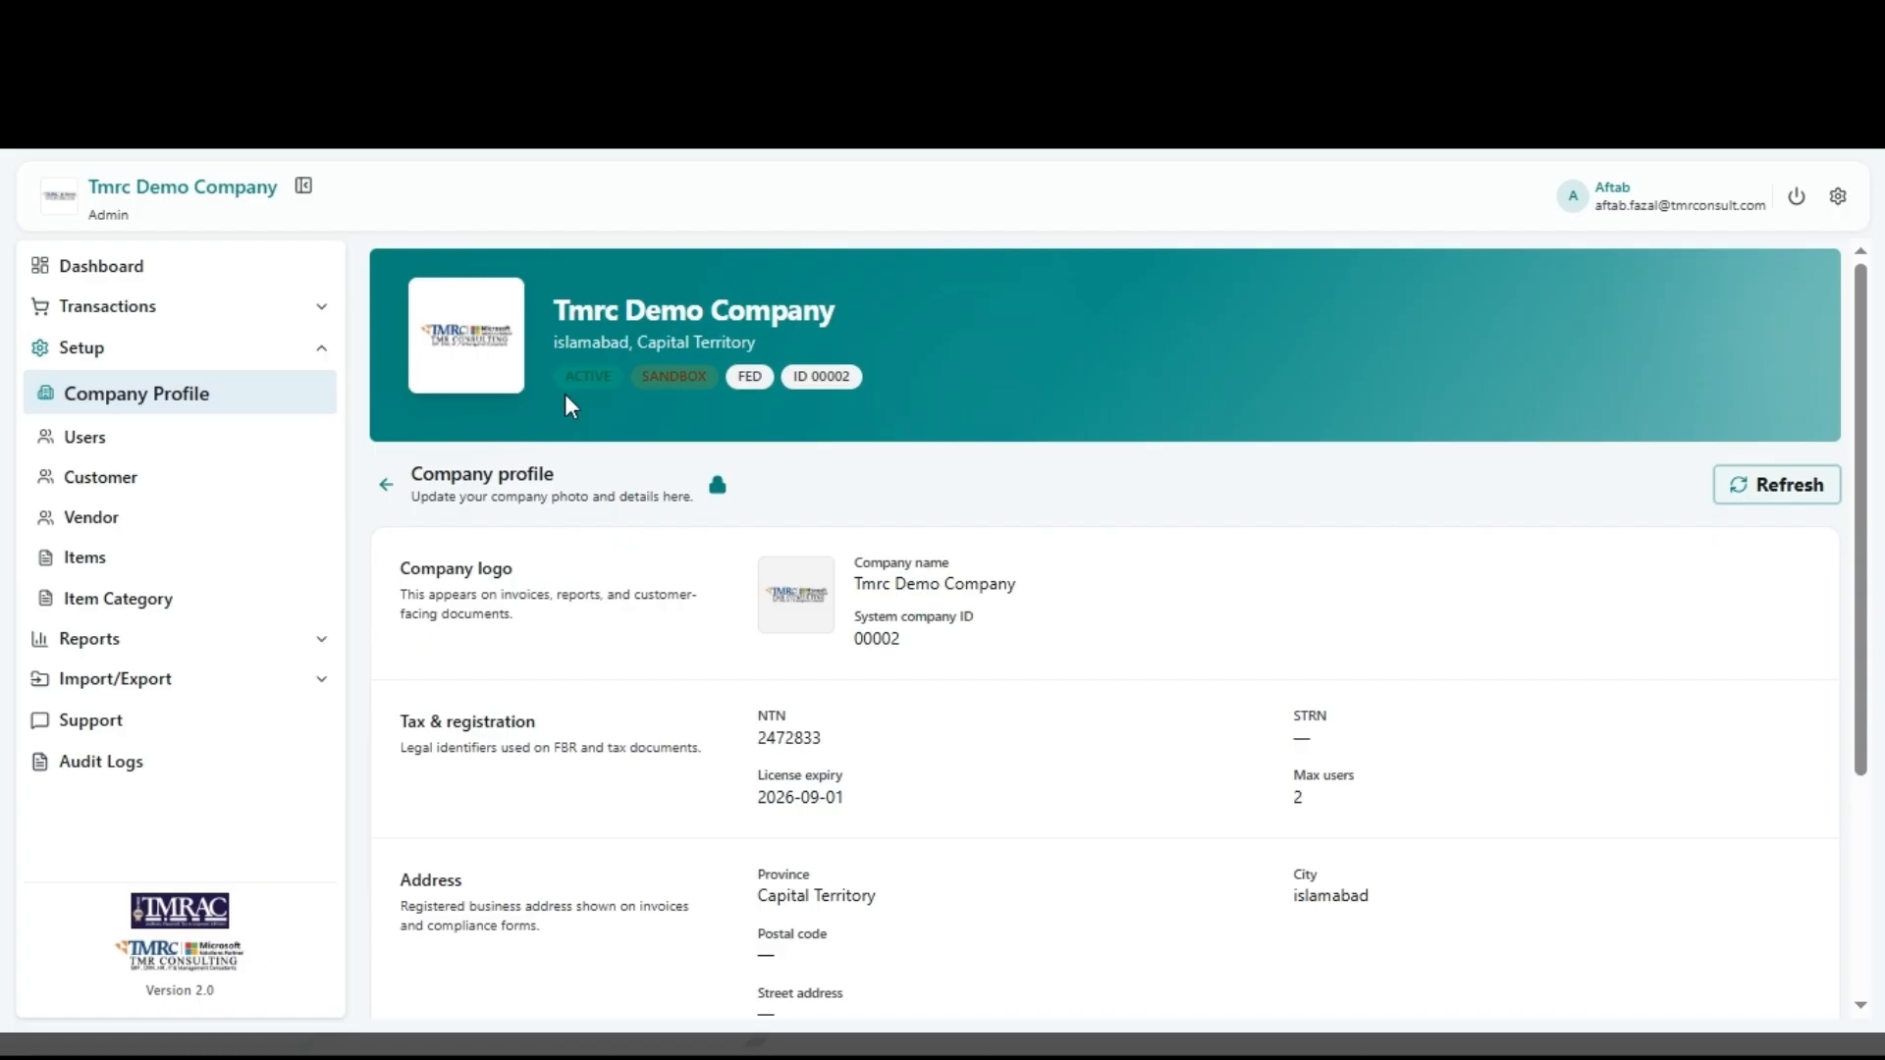
Step: Review the company profile's tax registration, address, contact and invoice branding details
{"action": "scroll", "coordinate": [698, 593], "scroll_direction": "down", "scroll_amount": 1}
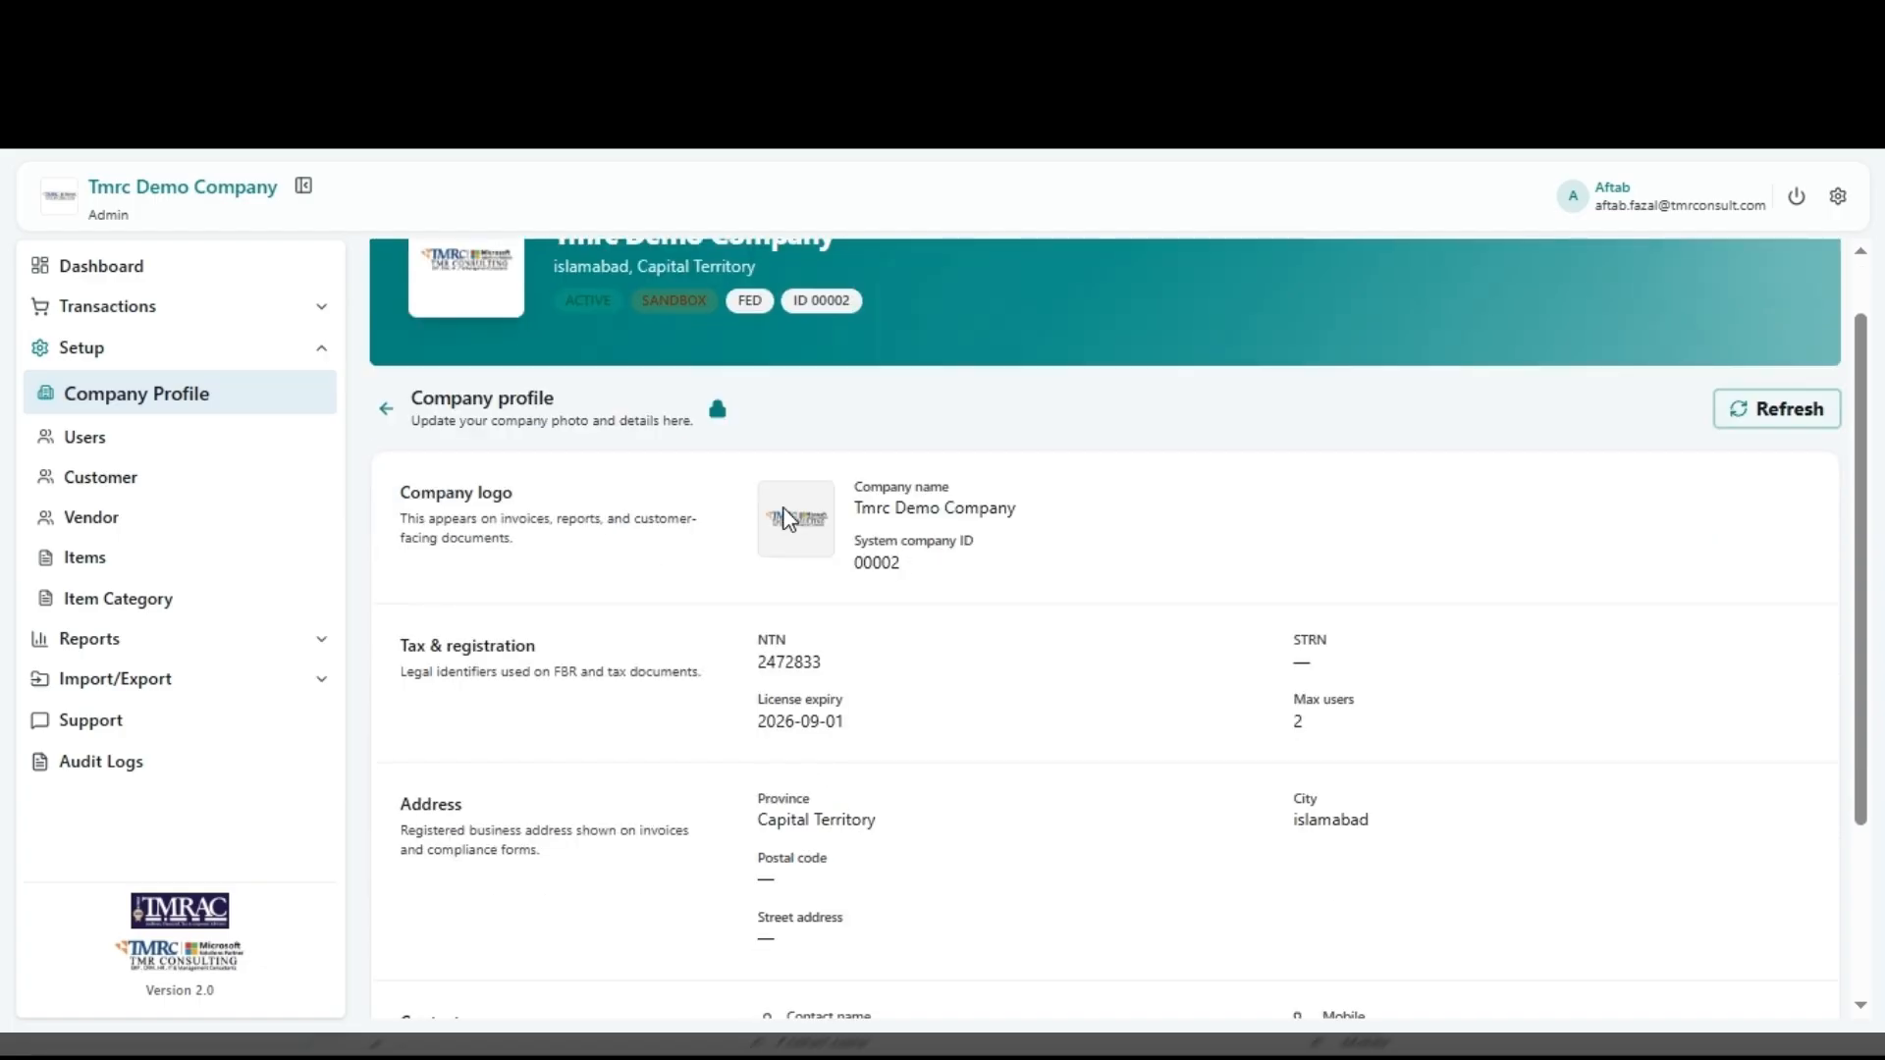
{"action": "scroll", "coordinate": [543, 643], "scroll_direction": "down", "scroll_amount": 1}
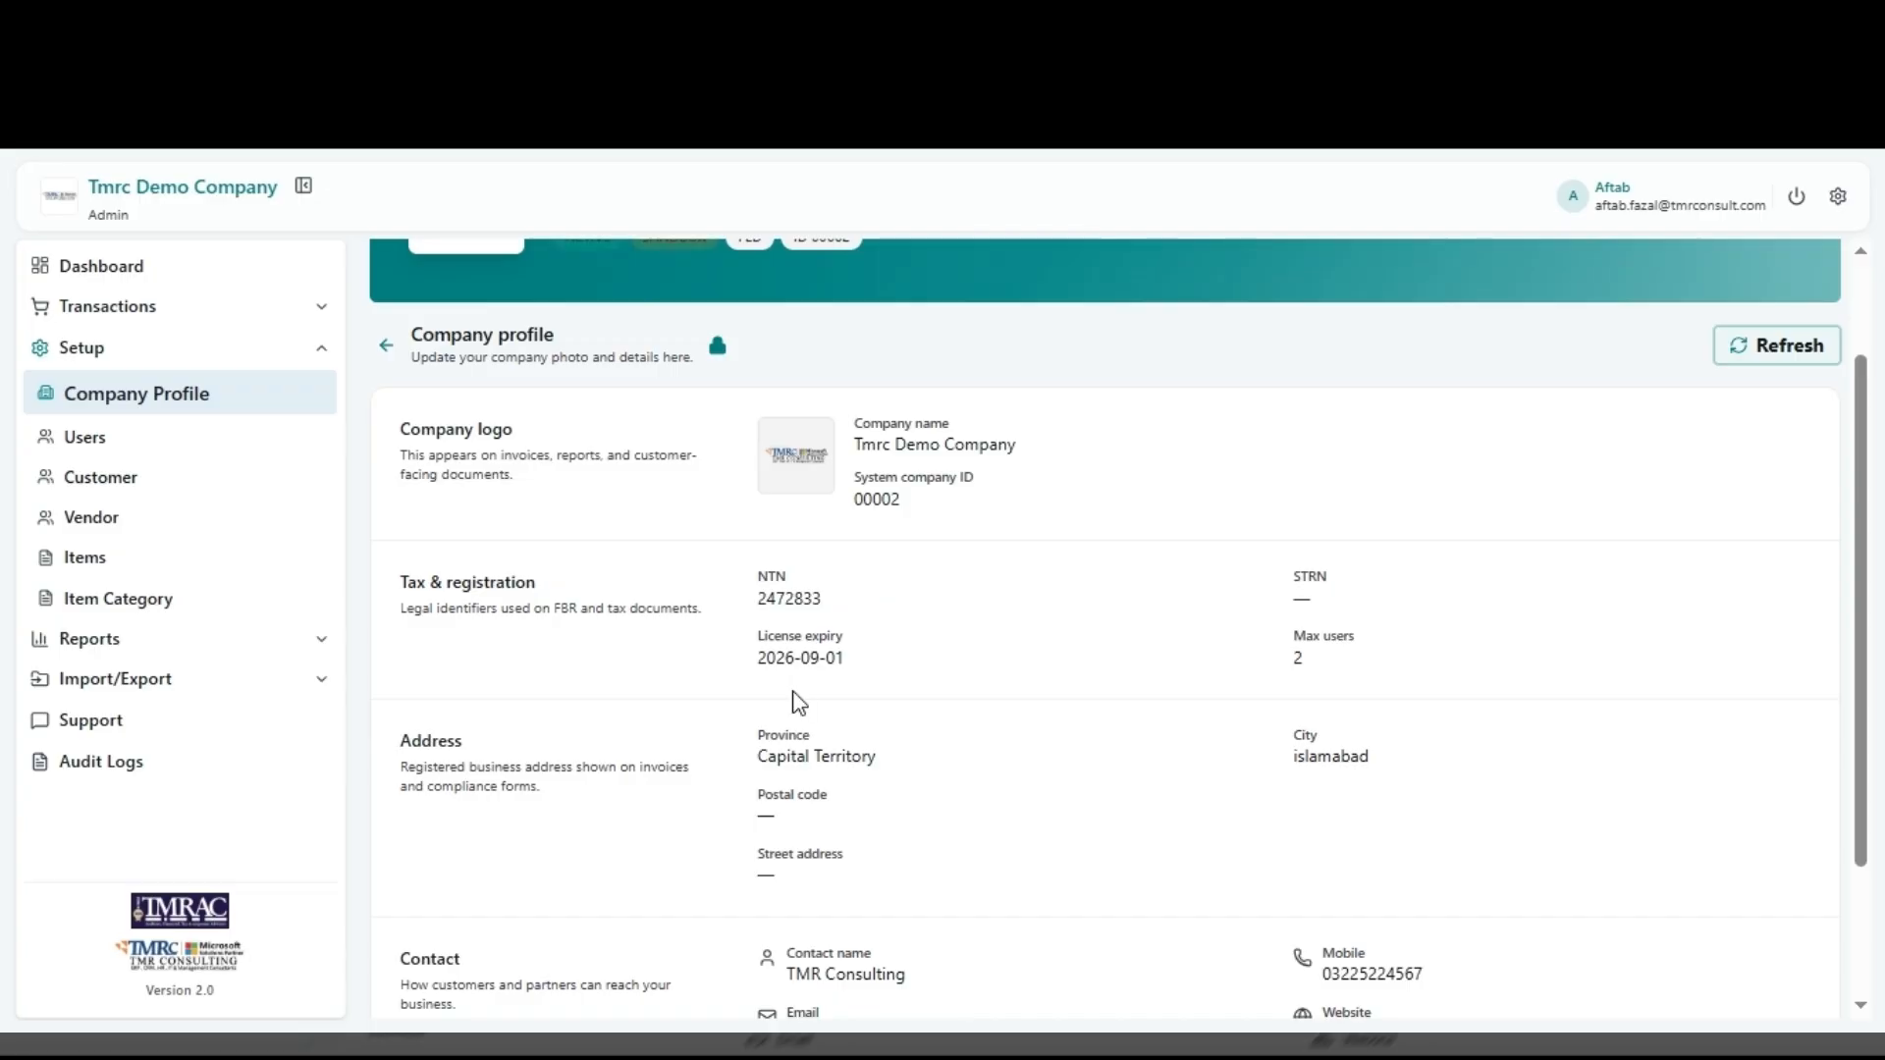
{"action": "scroll", "coordinate": [776, 697], "scroll_direction": "down", "scroll_amount": 1}
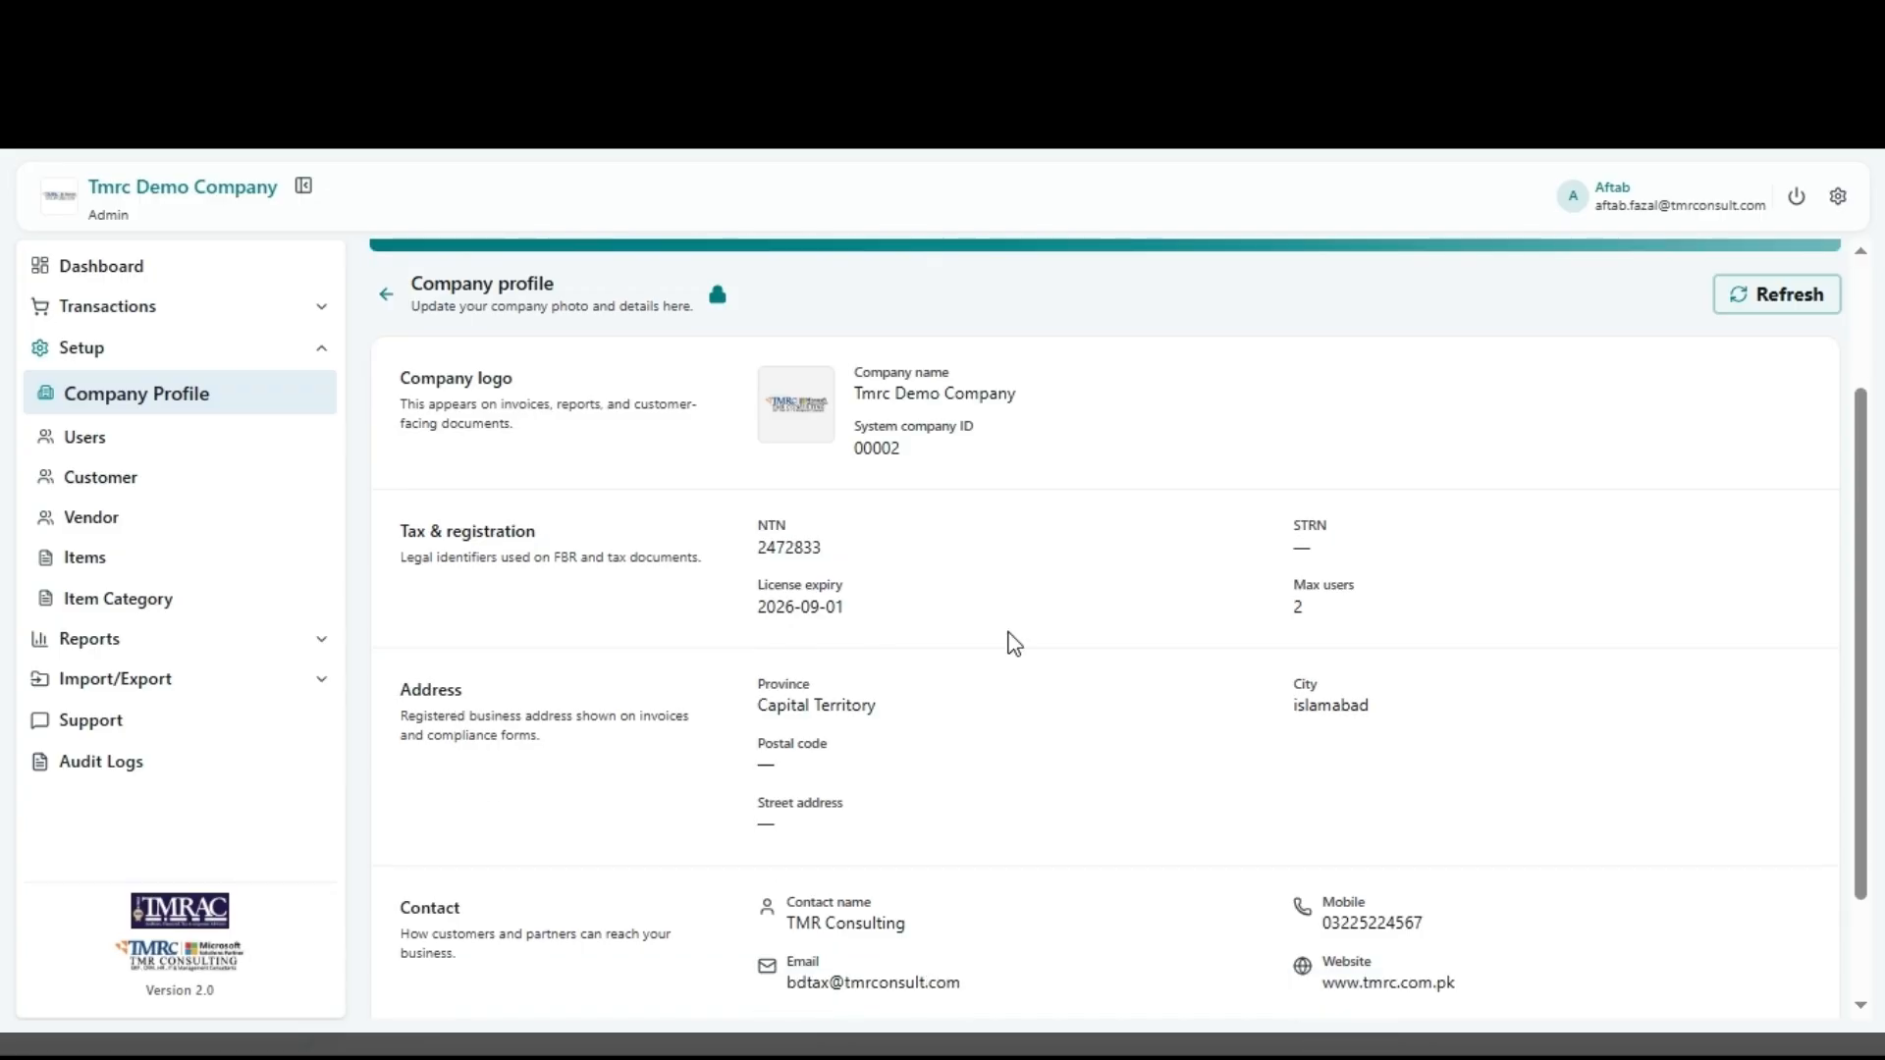
{"action": "scroll", "coordinate": [1273, 712], "scroll_direction": "down", "scroll_amount": 2}
{"action": "scroll", "coordinate": [1220, 727], "scroll_direction": "down", "scroll_amount": 1}
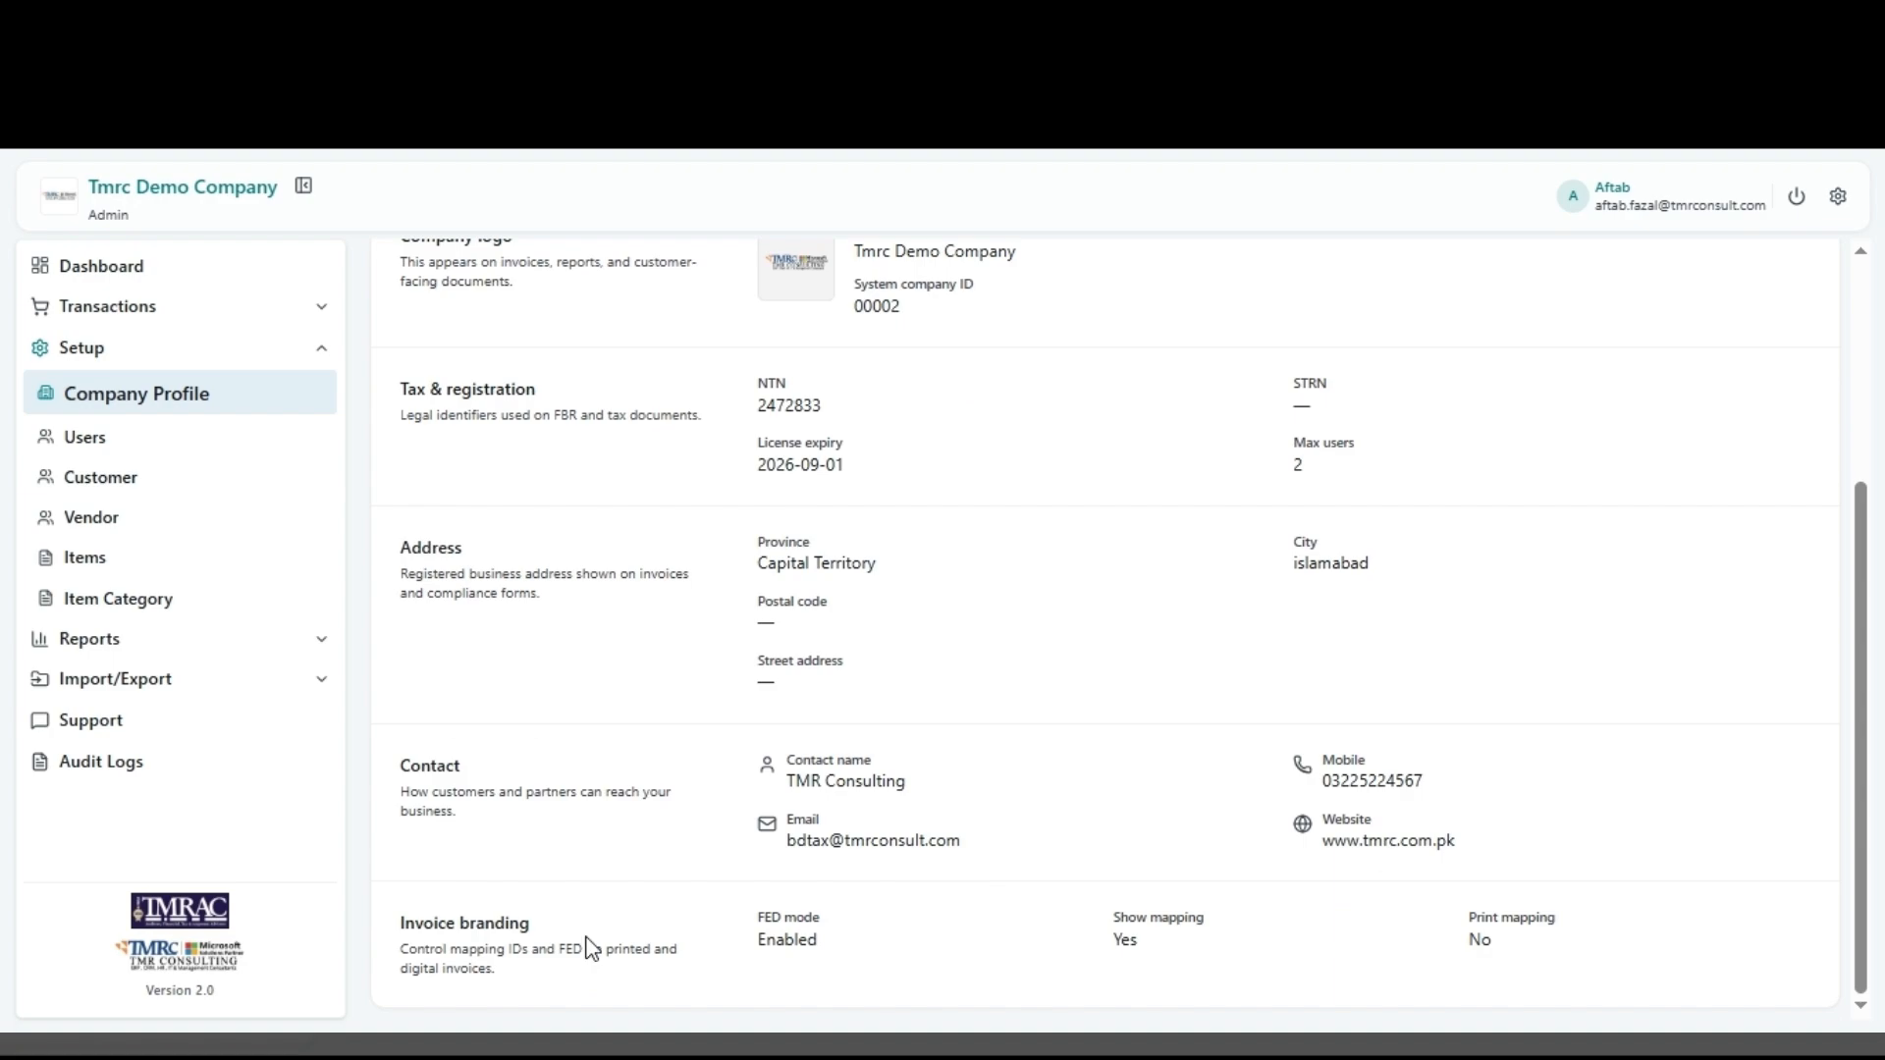
{"action": "scroll", "coordinate": [587, 976], "scroll_direction": "up", "scroll_amount": 6}
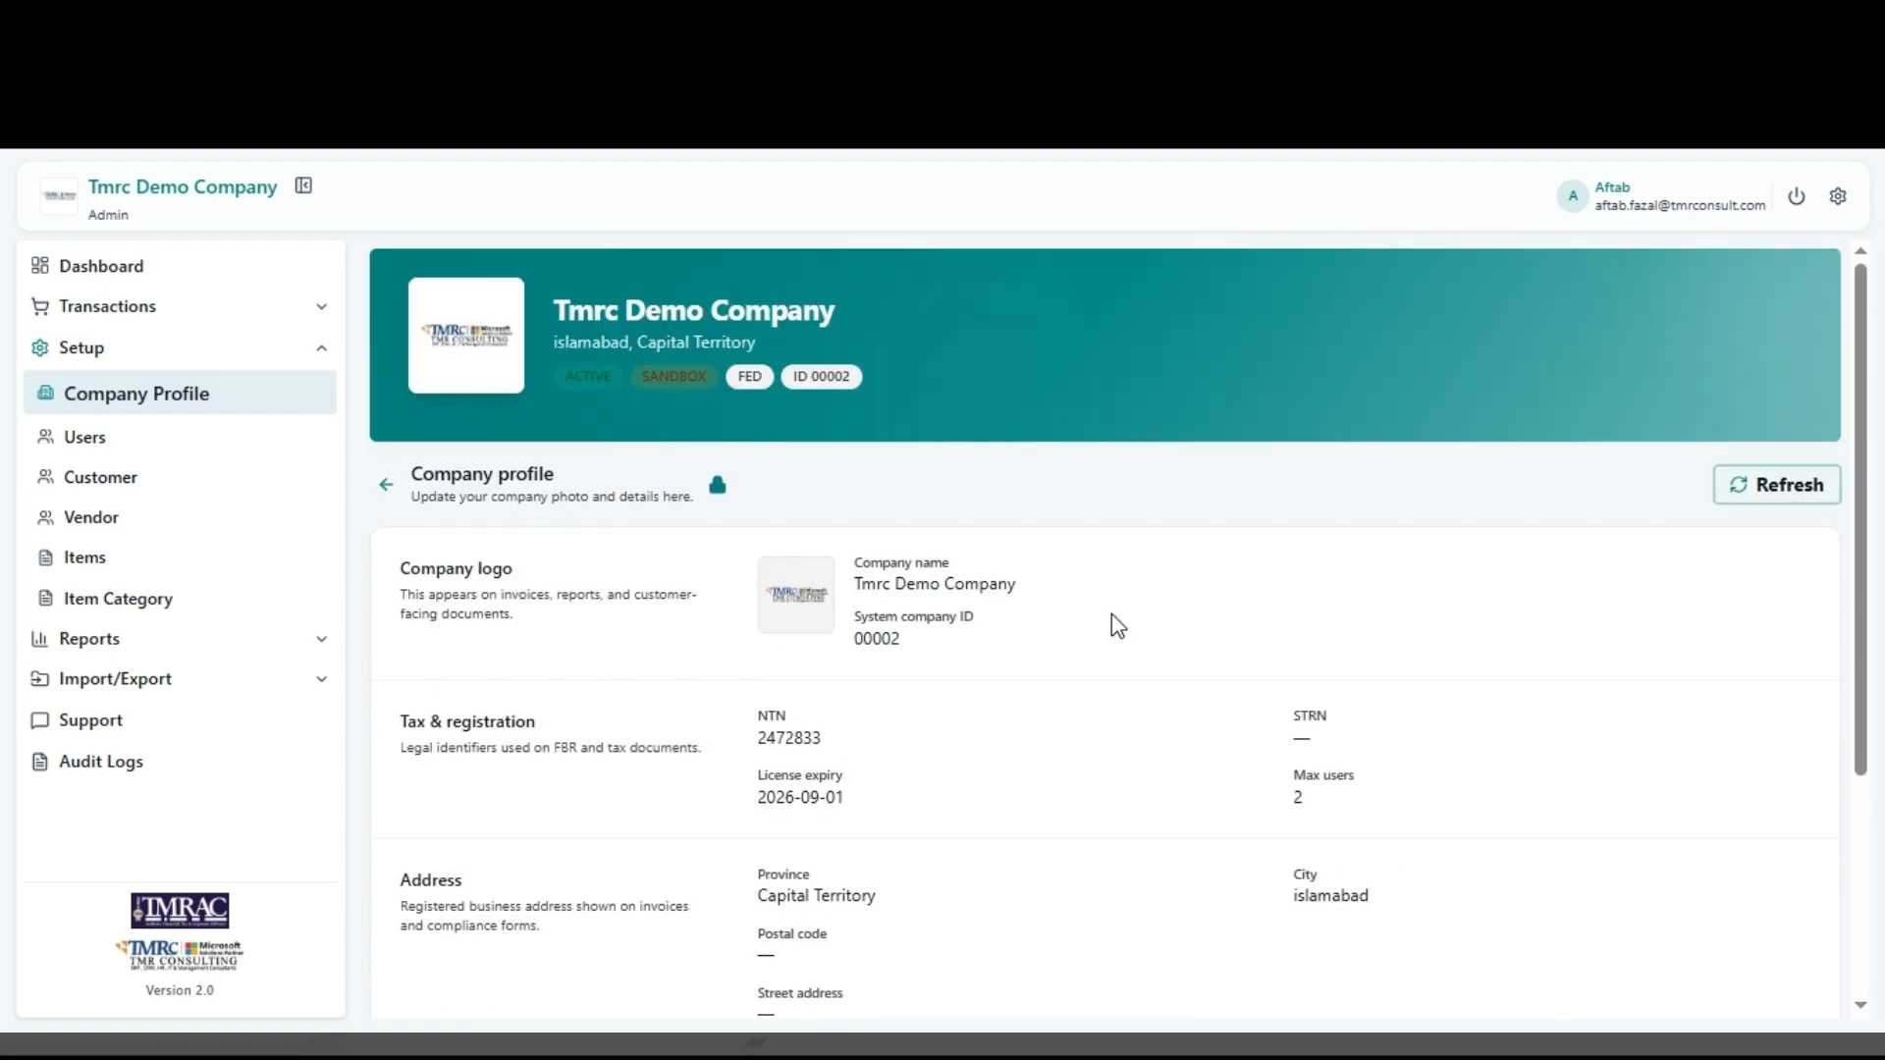
Step: Unlock the company profile for editing
{"action": "triple_click", "coordinate": [1709, 490]}
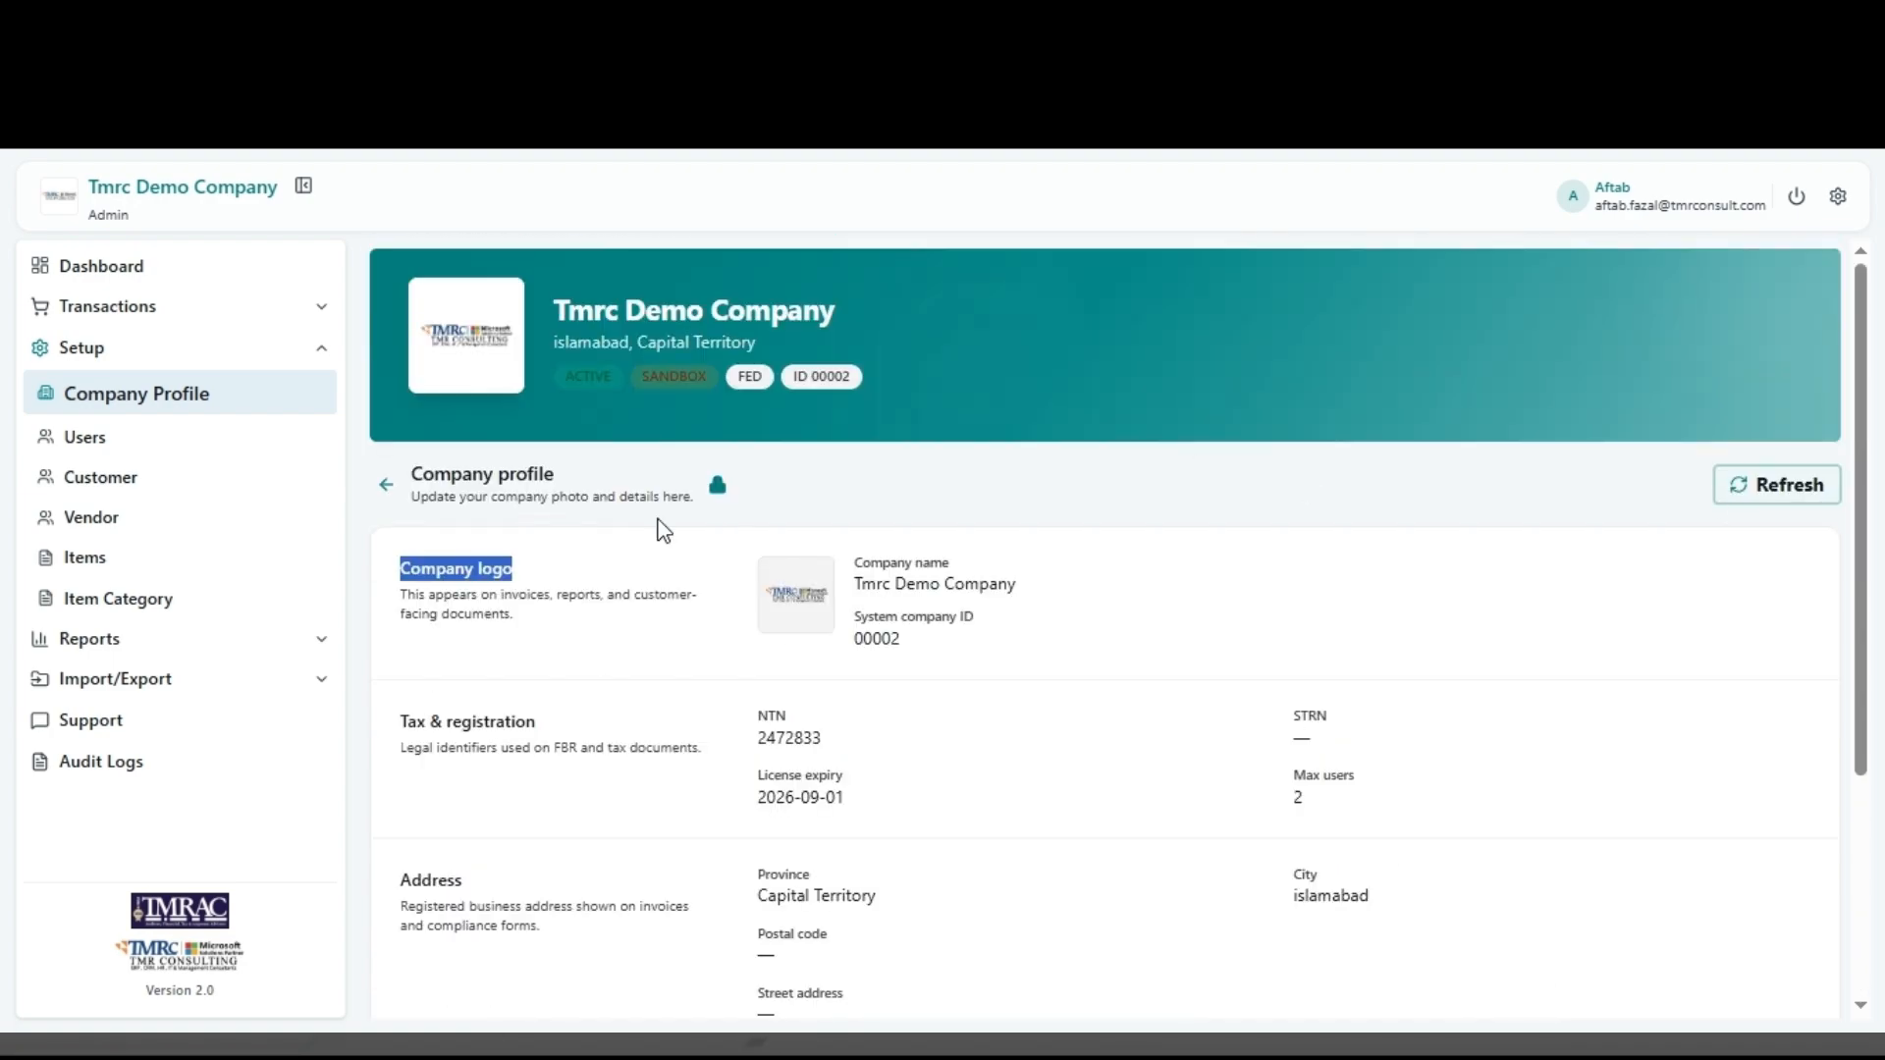
{"action": "left_click", "coordinate": [660, 527]}
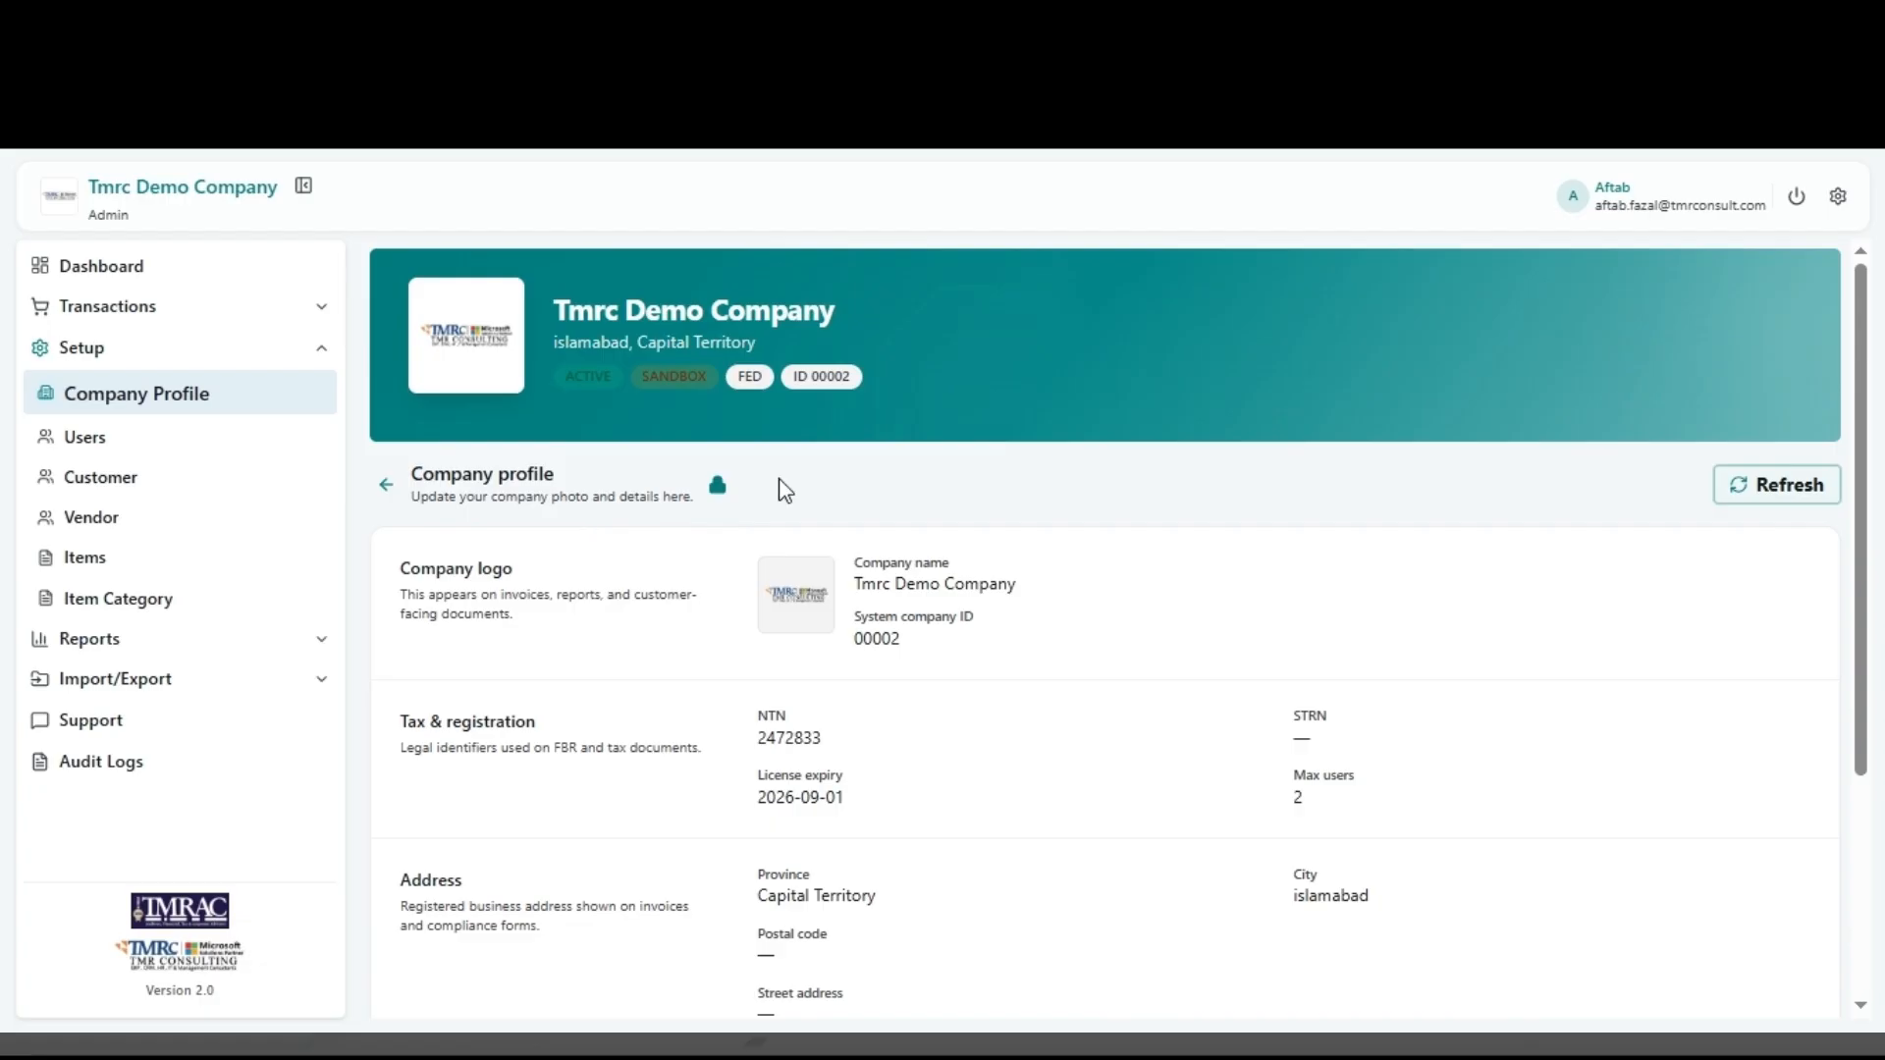
{"action": "left_click", "coordinate": [718, 485]}
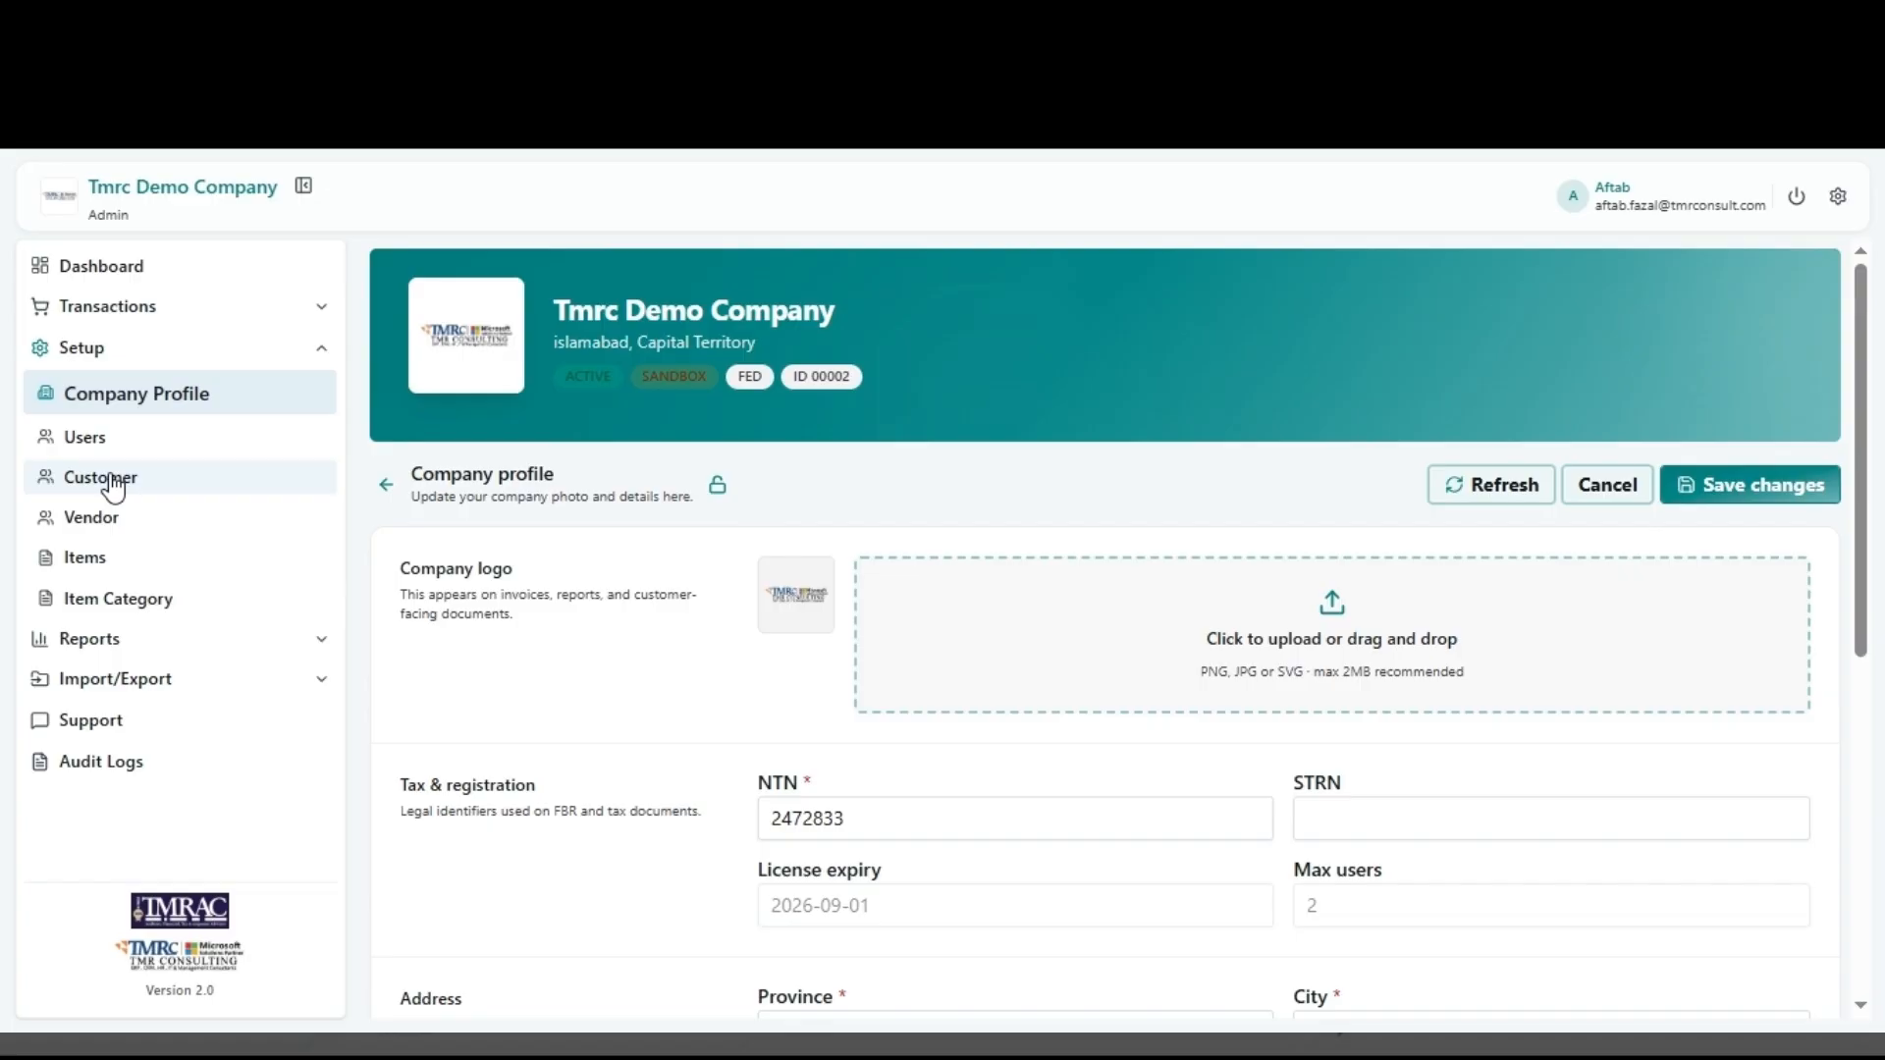
Step: Start a new customer record named Testing AAABBB123 with the customer type Individual
{"action": "left_click", "coordinate": [115, 484]}
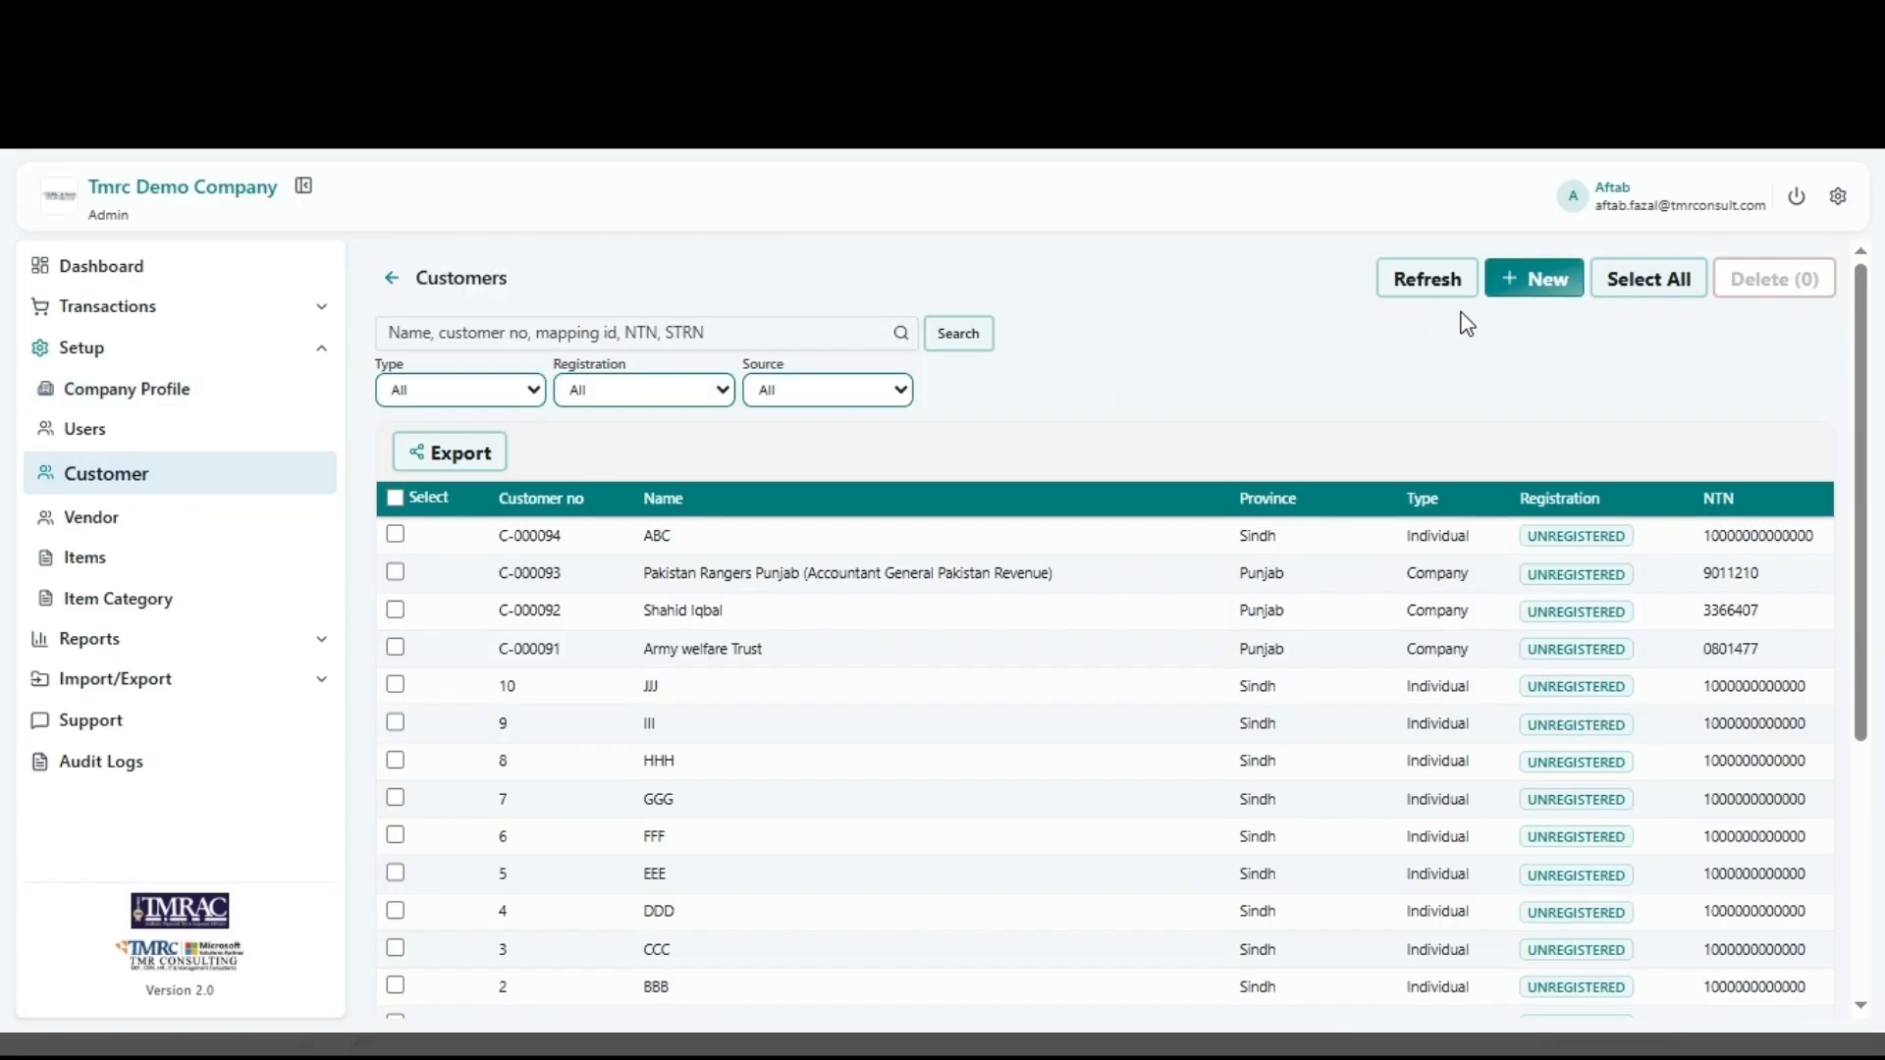
{"action": "left_click", "coordinate": [1536, 286]}
{"action": "left_click_drag", "start_coordinate": [381, 316], "coordinate": [625, 410]}
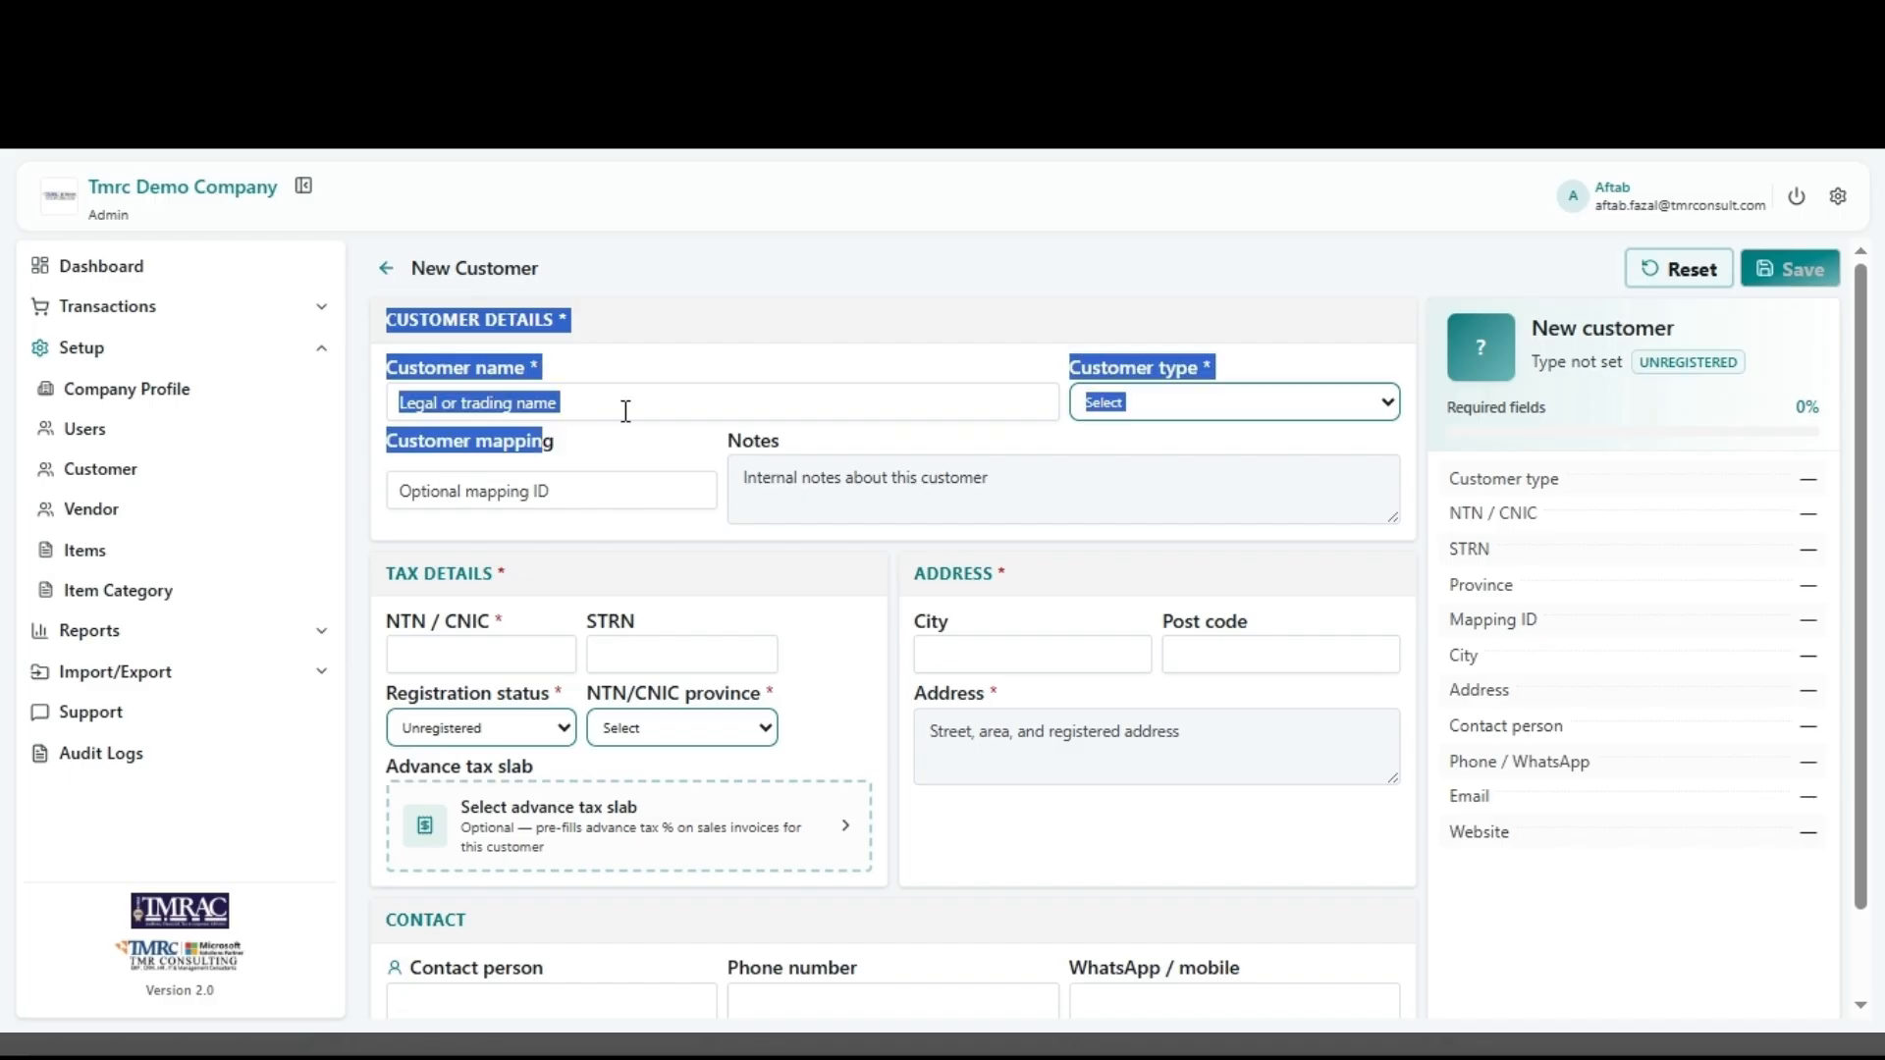
{"action": "left_click", "coordinate": [625, 411]}
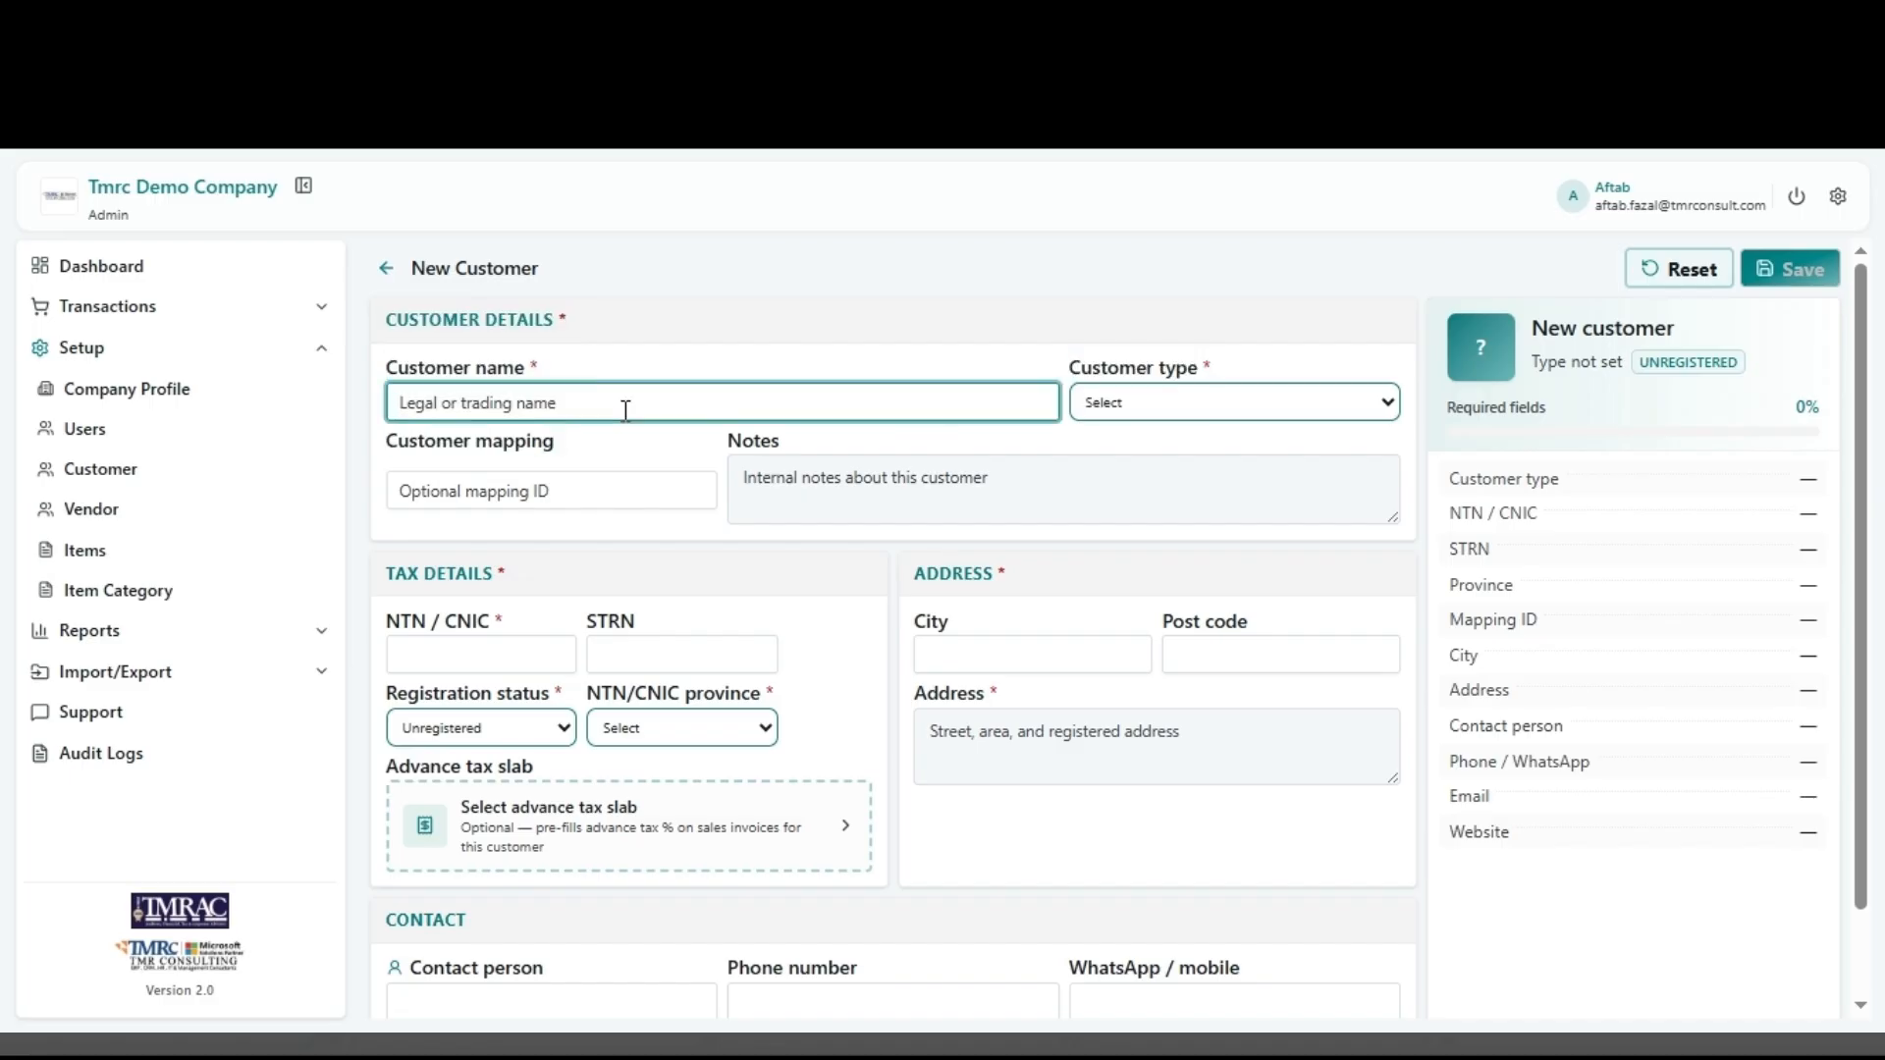
{"action": "type", "text": "Te"}
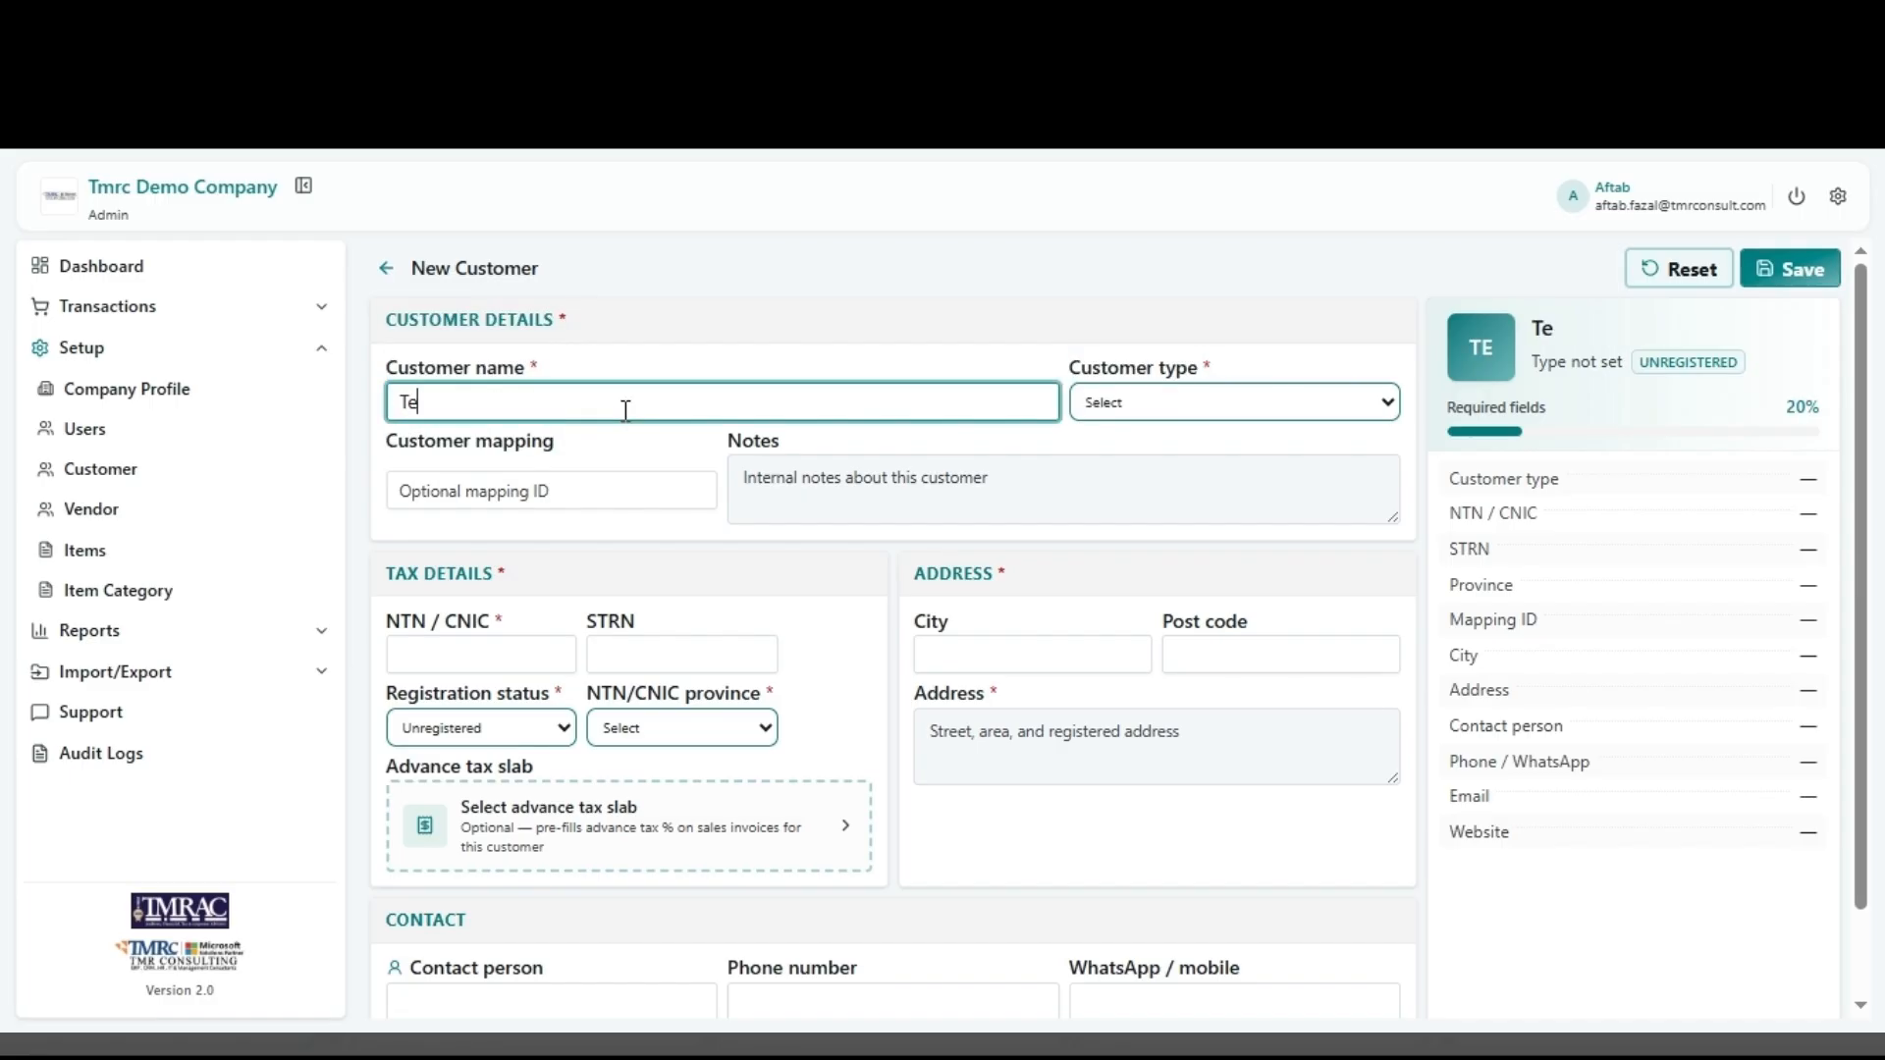
{"action": "type", "text": "sting AAABBB"}
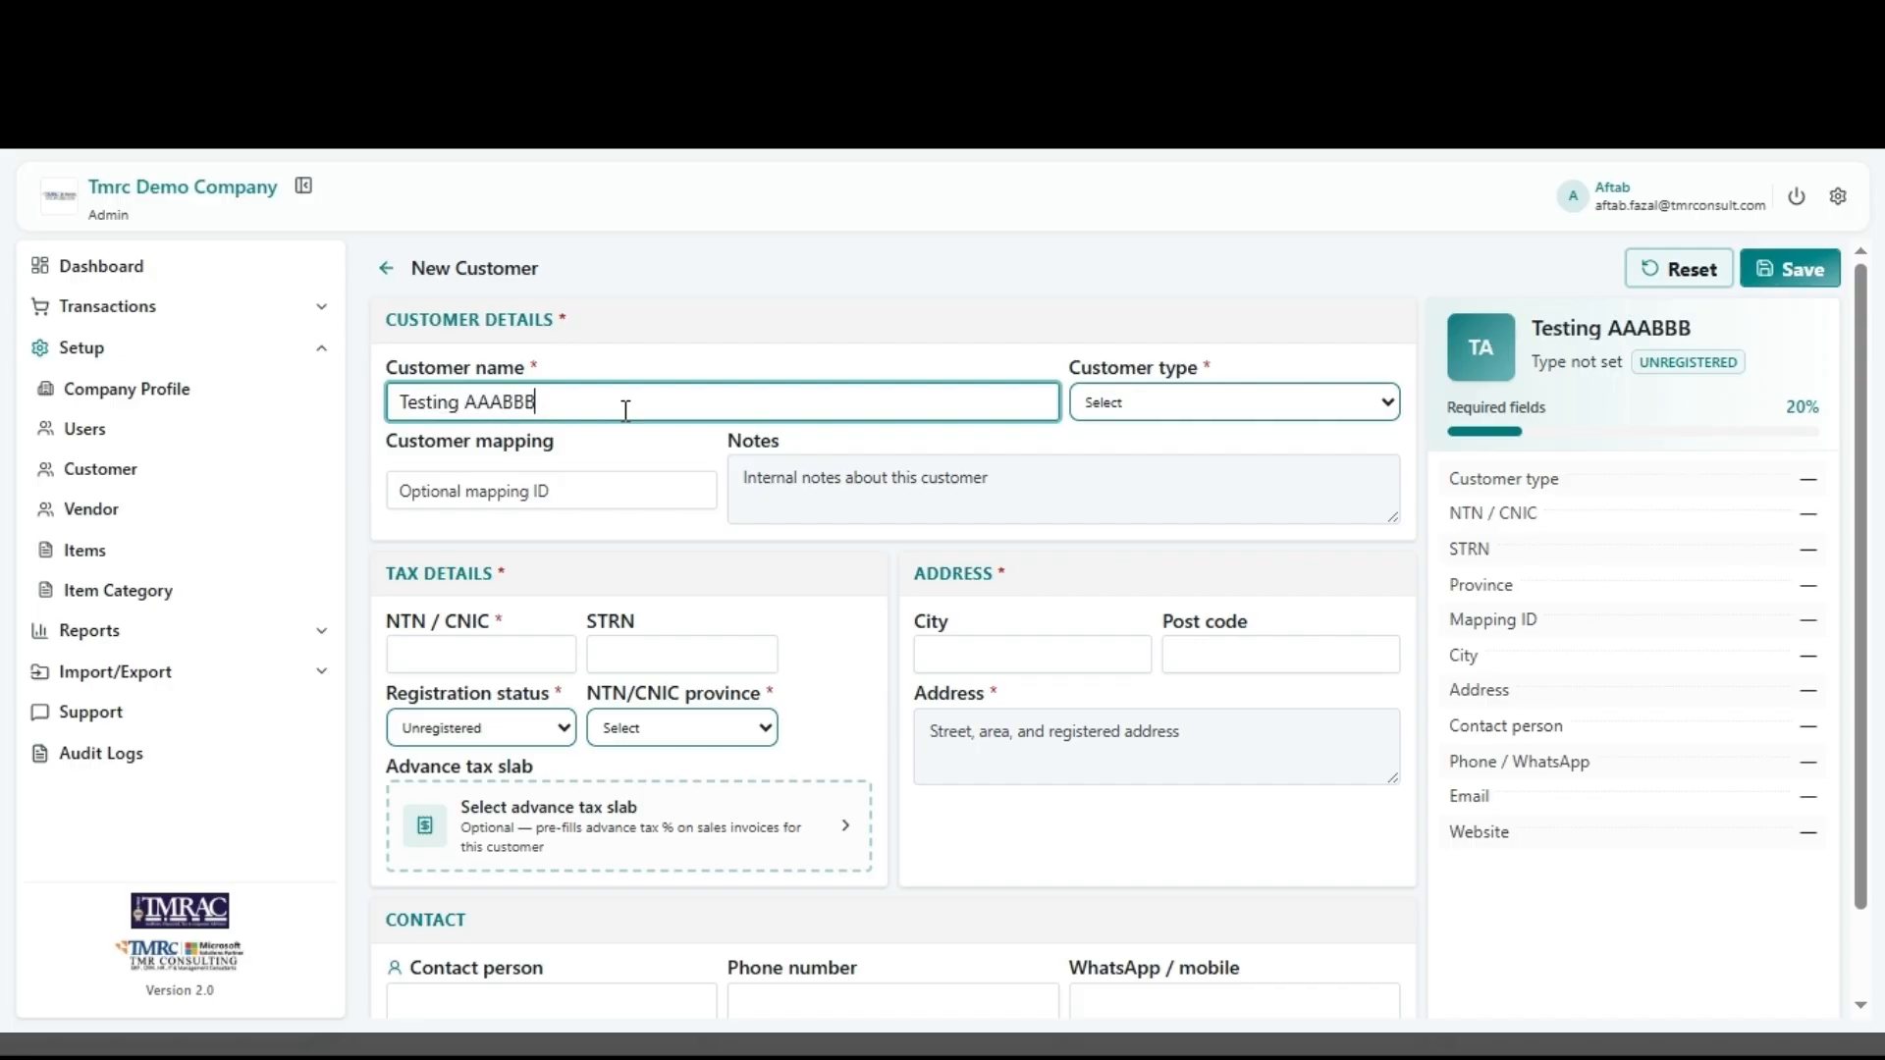
{"action": "type", "text": "123"}
{"action": "left_click", "coordinate": [1121, 417]}
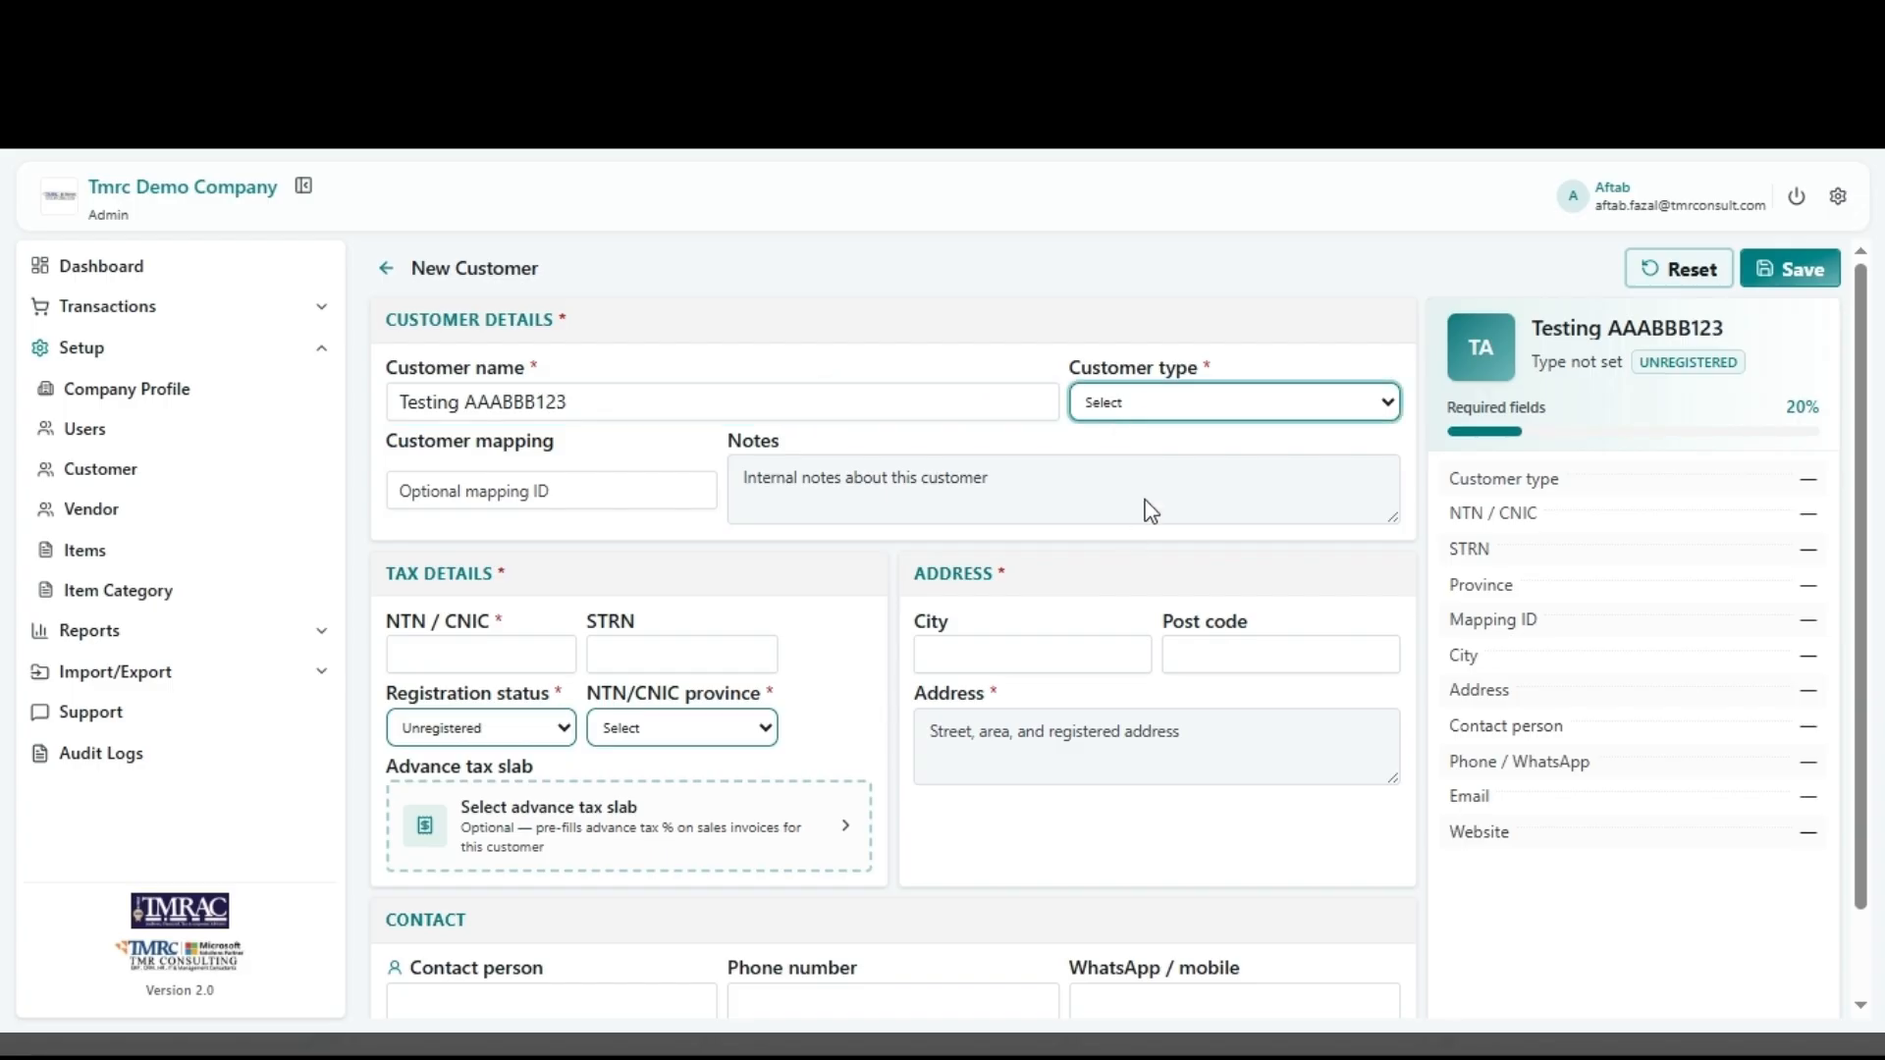
{"action": "key", "text": "Down"}
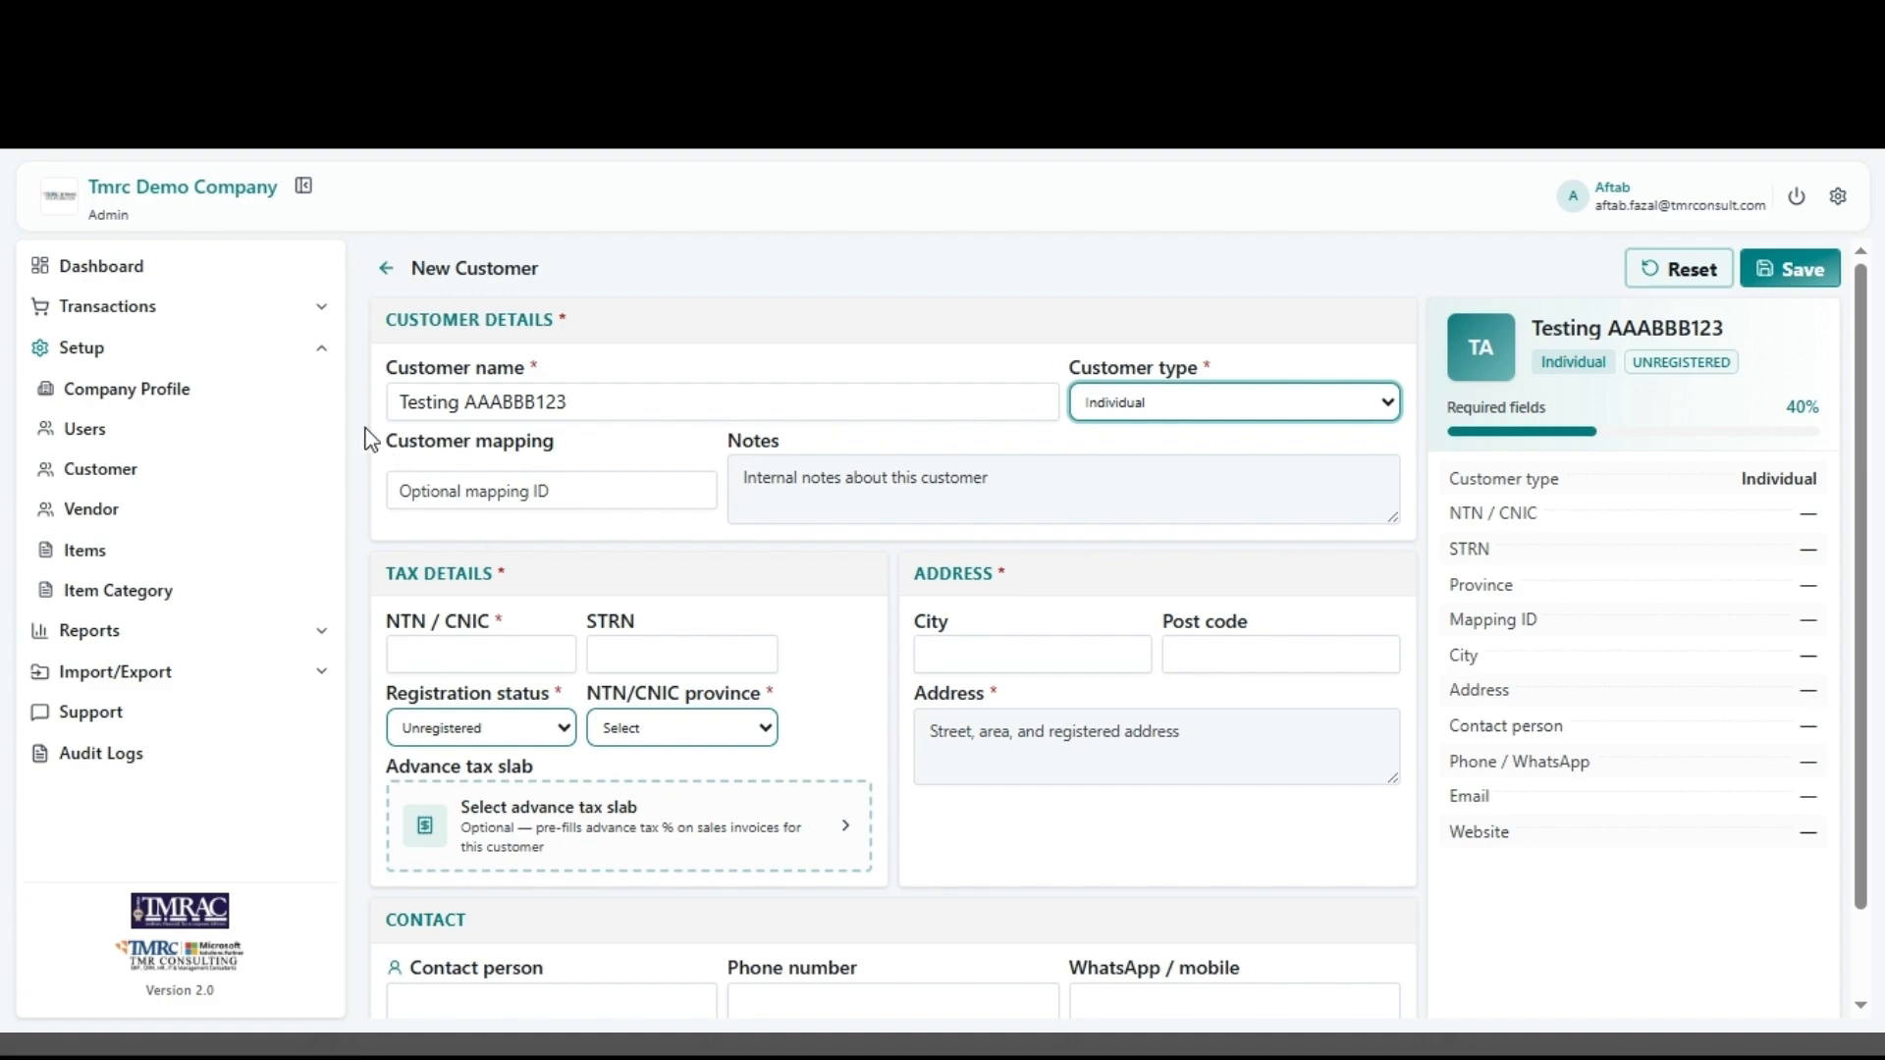
{"action": "left_click_drag", "start_coordinate": [550, 452], "coordinate": [426, 462]}
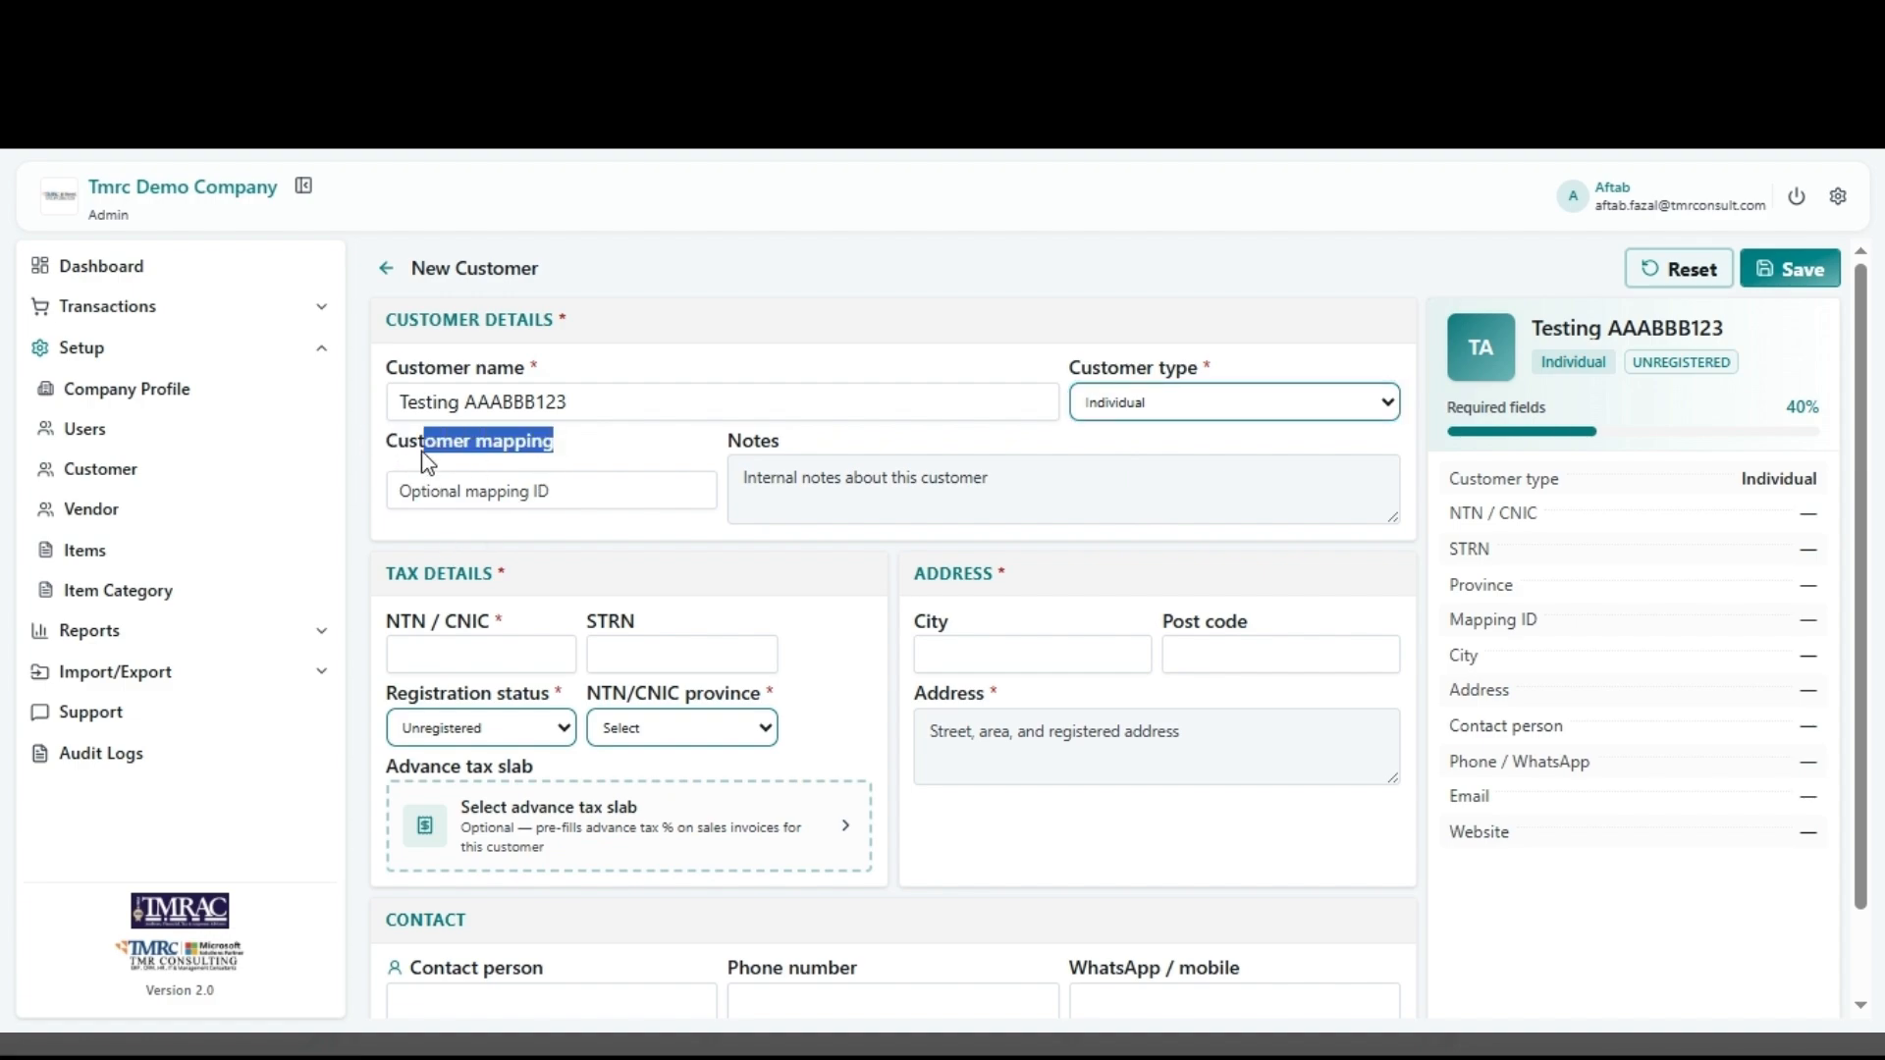
{"action": "left_click", "coordinate": [396, 450]}
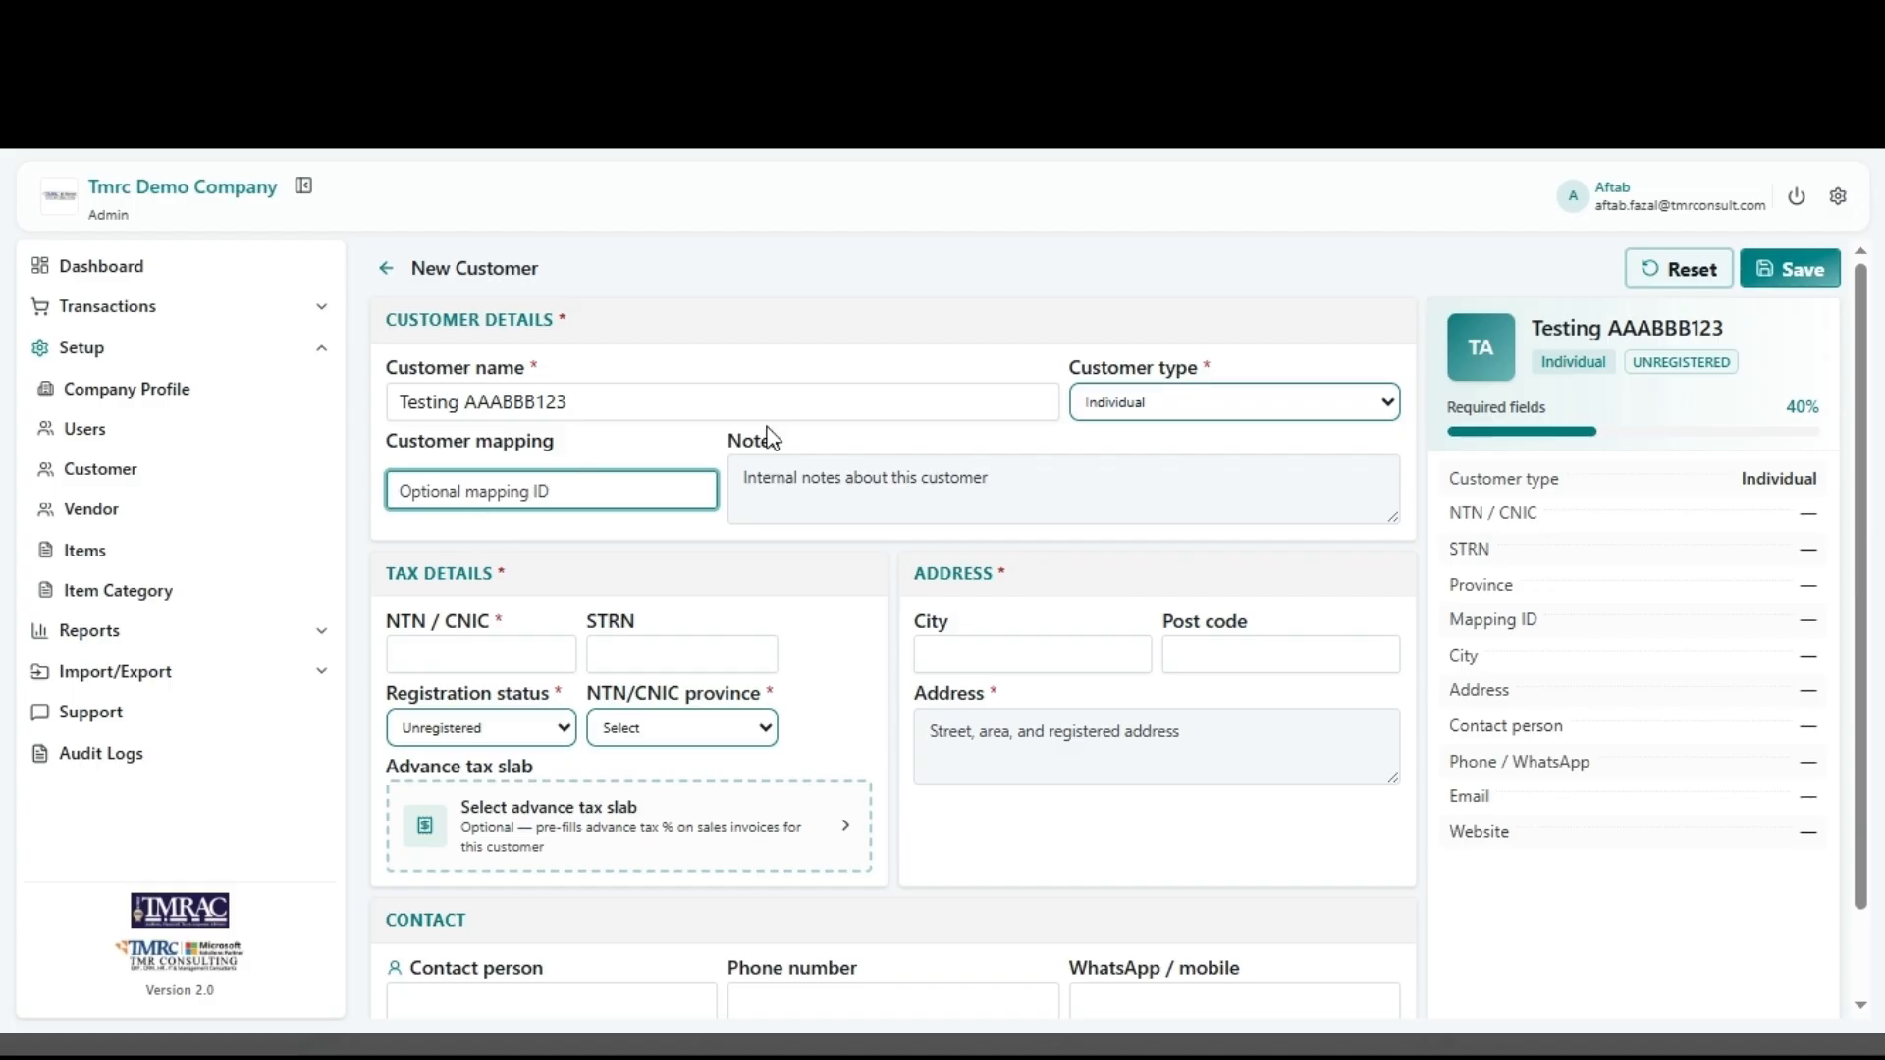
{"action": "left_click", "coordinate": [796, 488]}
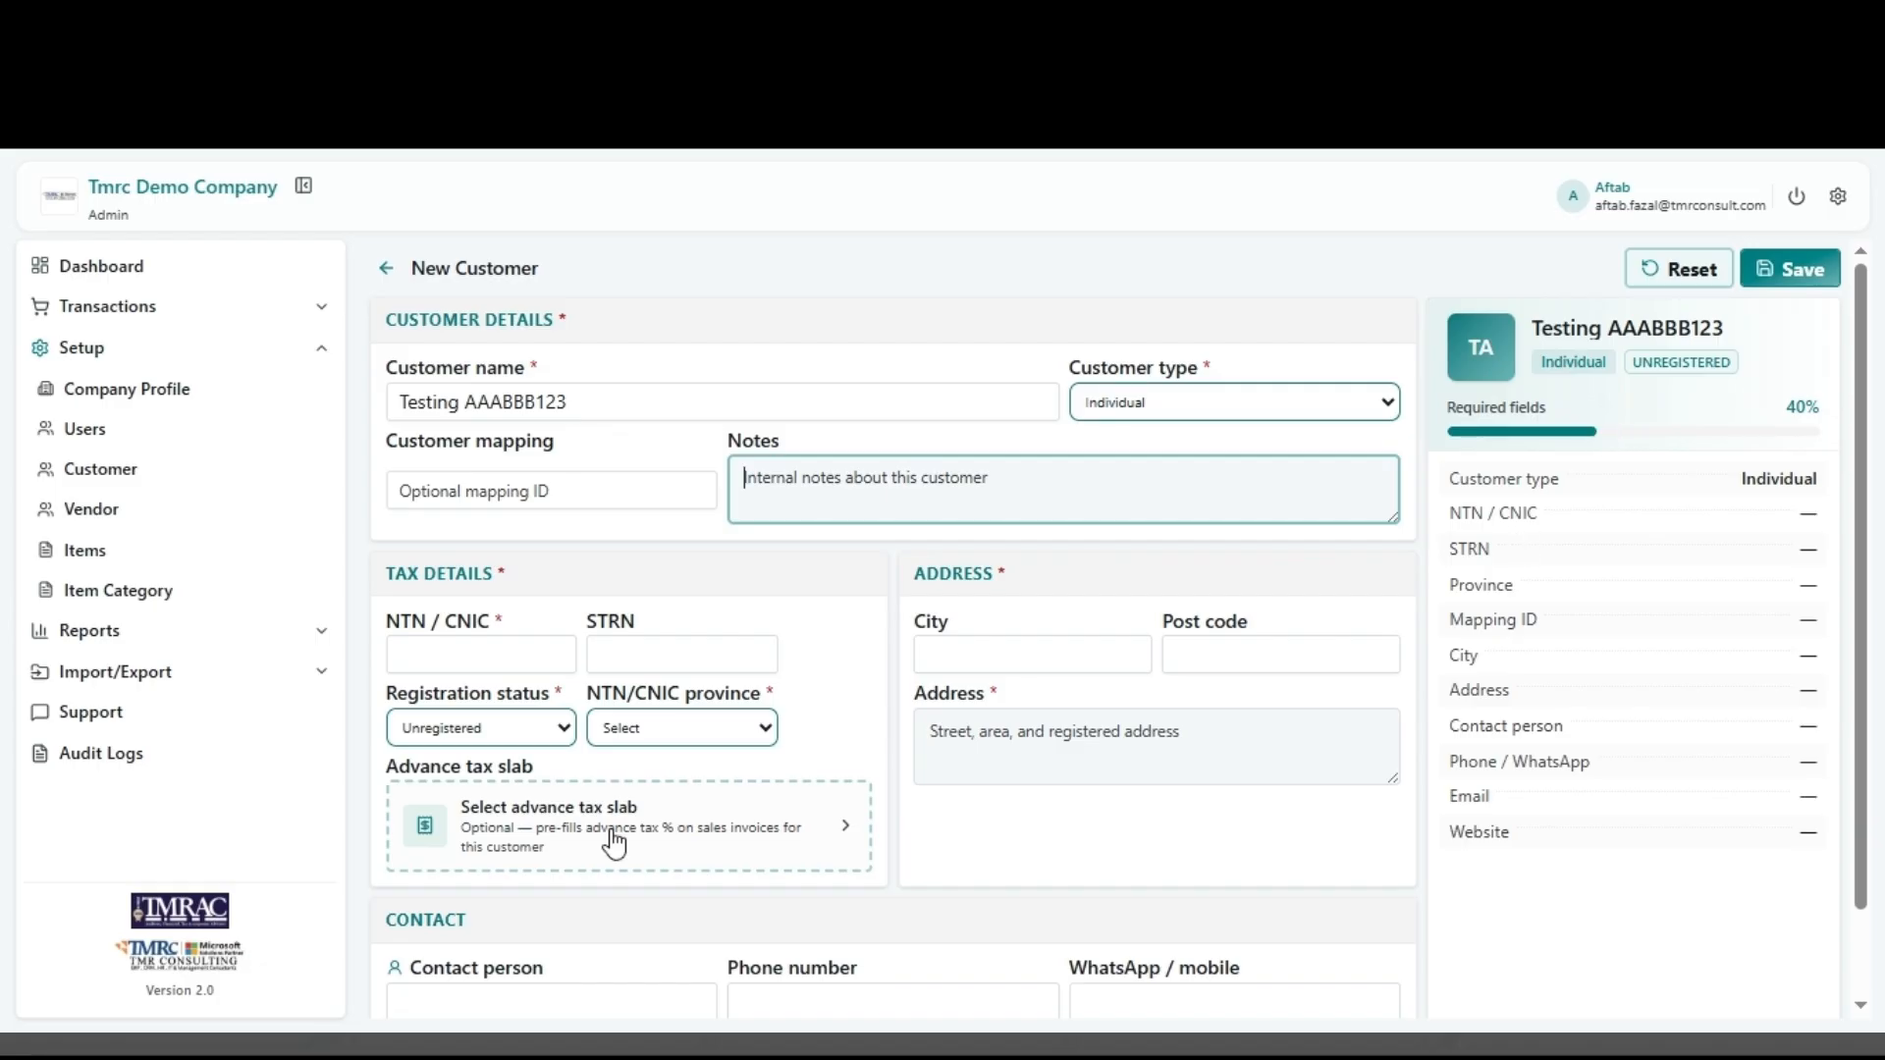
Step: Enter the customer's NTN/CNIC number, keep the registration status Unregistered and set the province to Sindh
{"action": "left_click", "coordinate": [465, 658]}
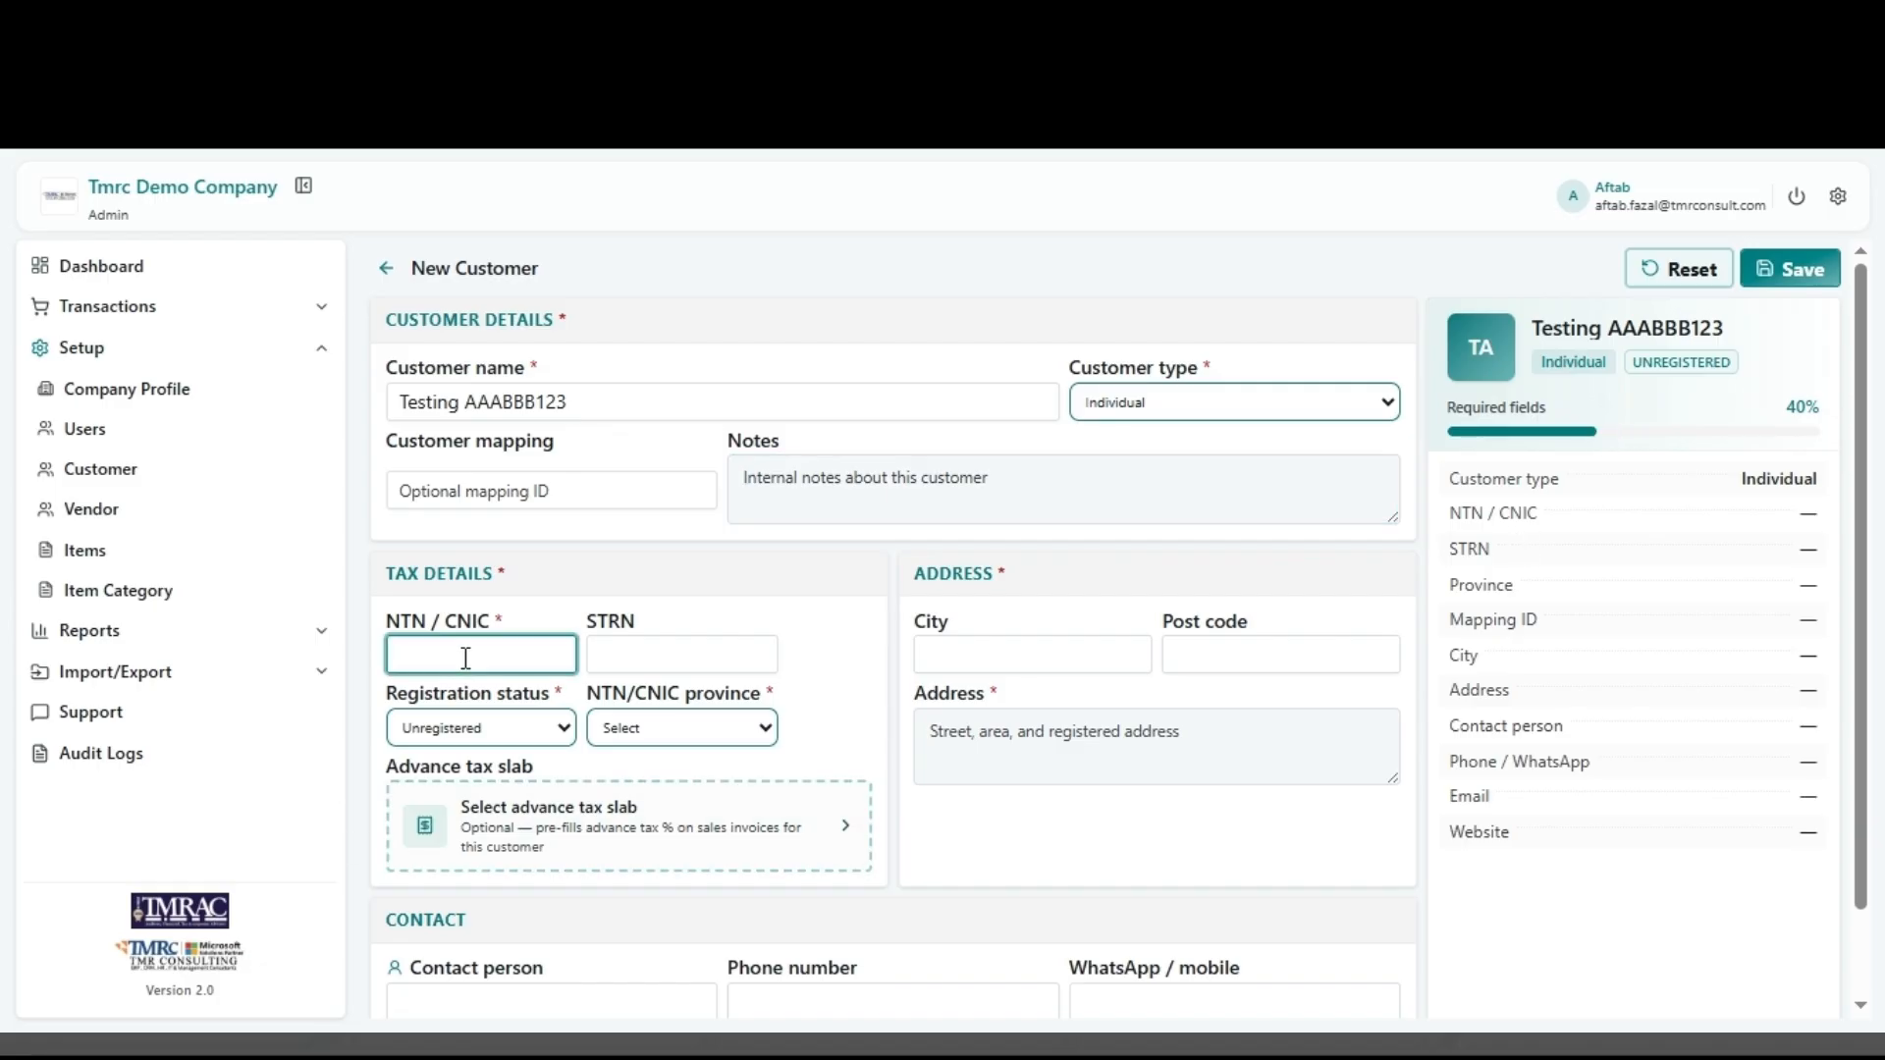
{"action": "type", "text": "10000000000000"}
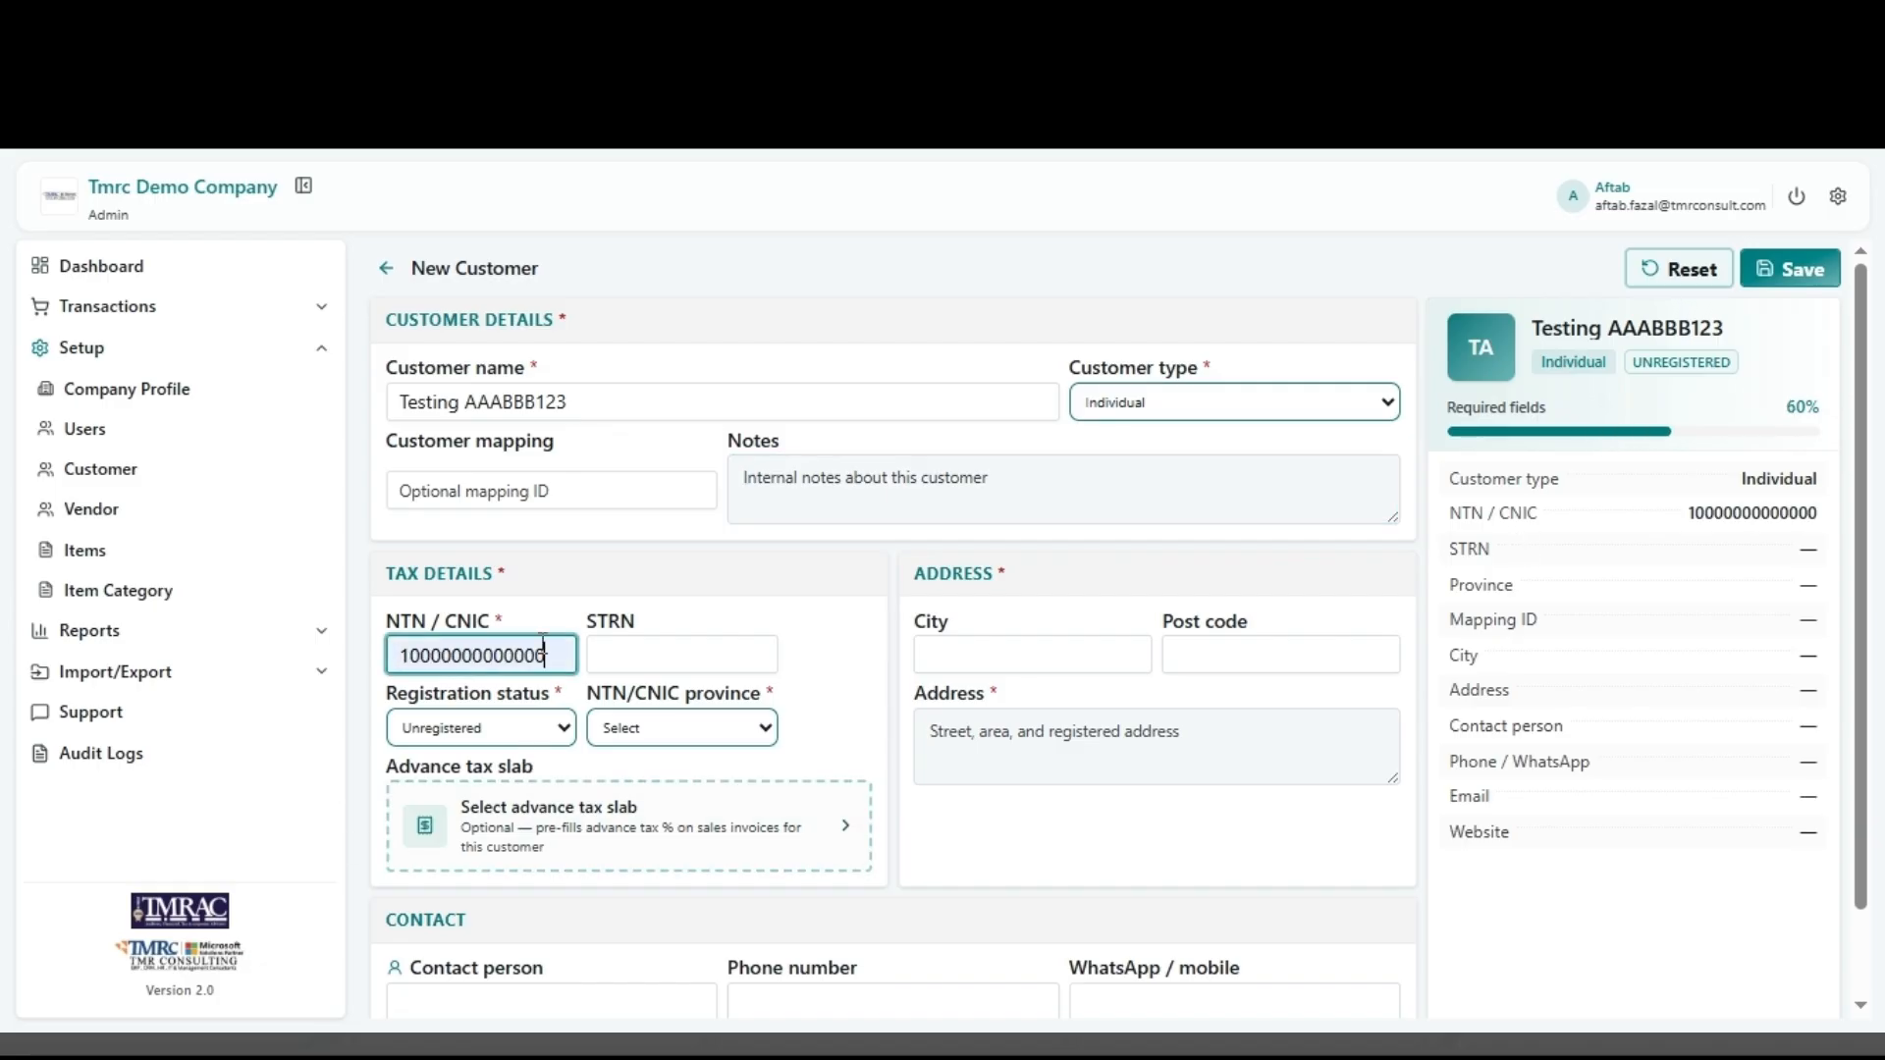
{"action": "left_click", "coordinate": [498, 731]}
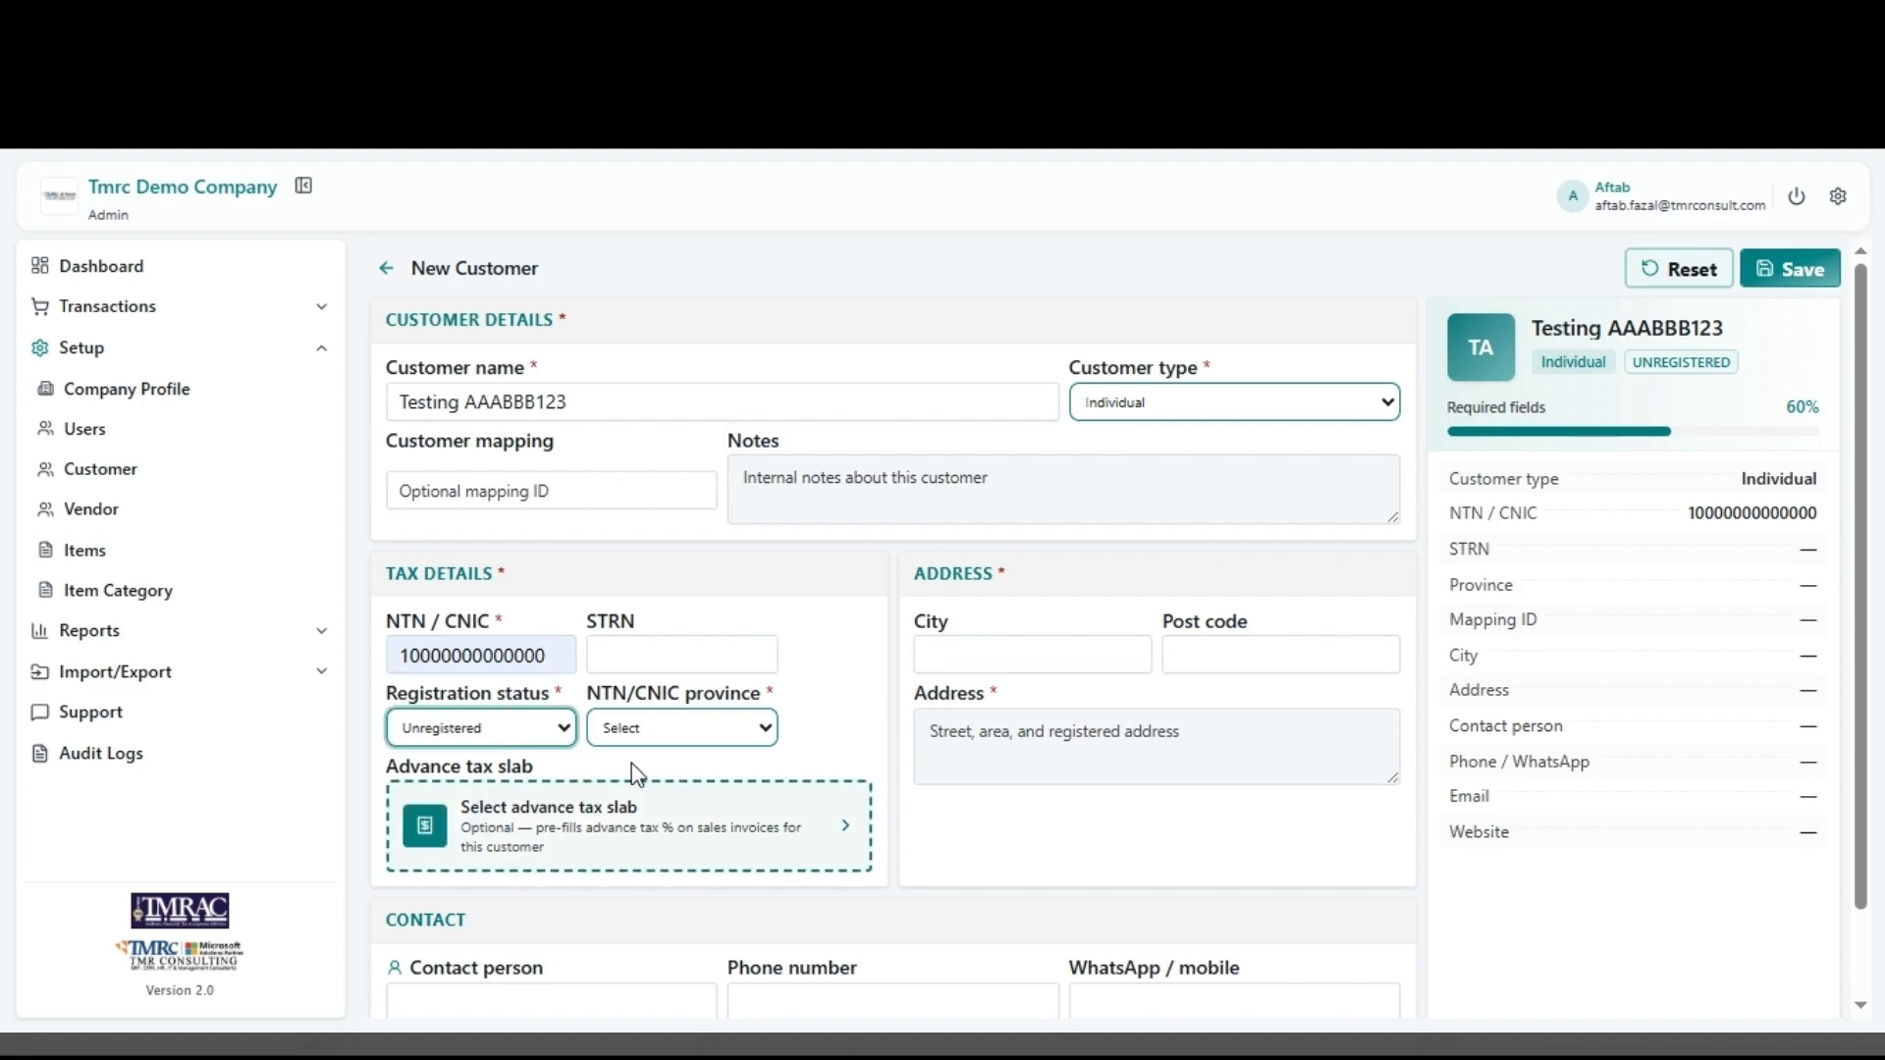
{"action": "left_click", "coordinate": [703, 736]}
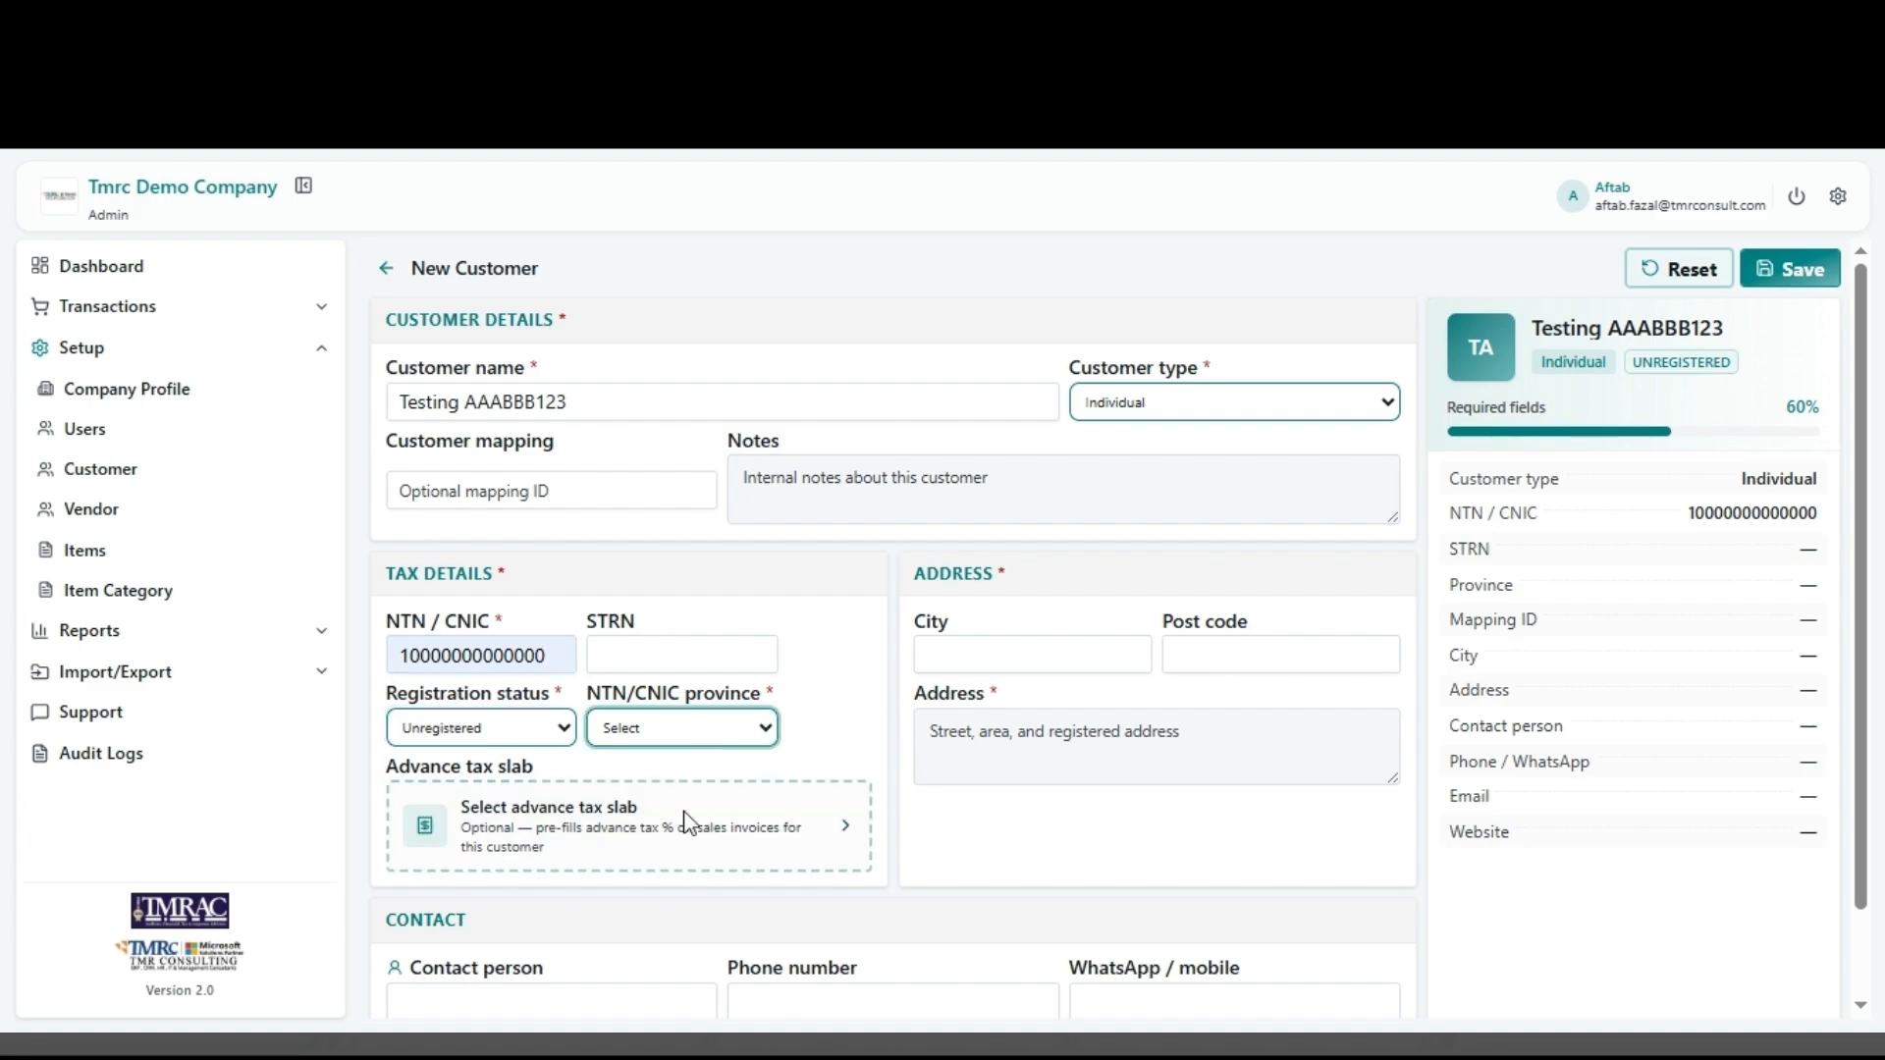
{"action": "left_click", "coordinate": [621, 947]}
Step: Enter Karachi as the customer's address
{"action": "left_click", "coordinate": [1067, 663]}
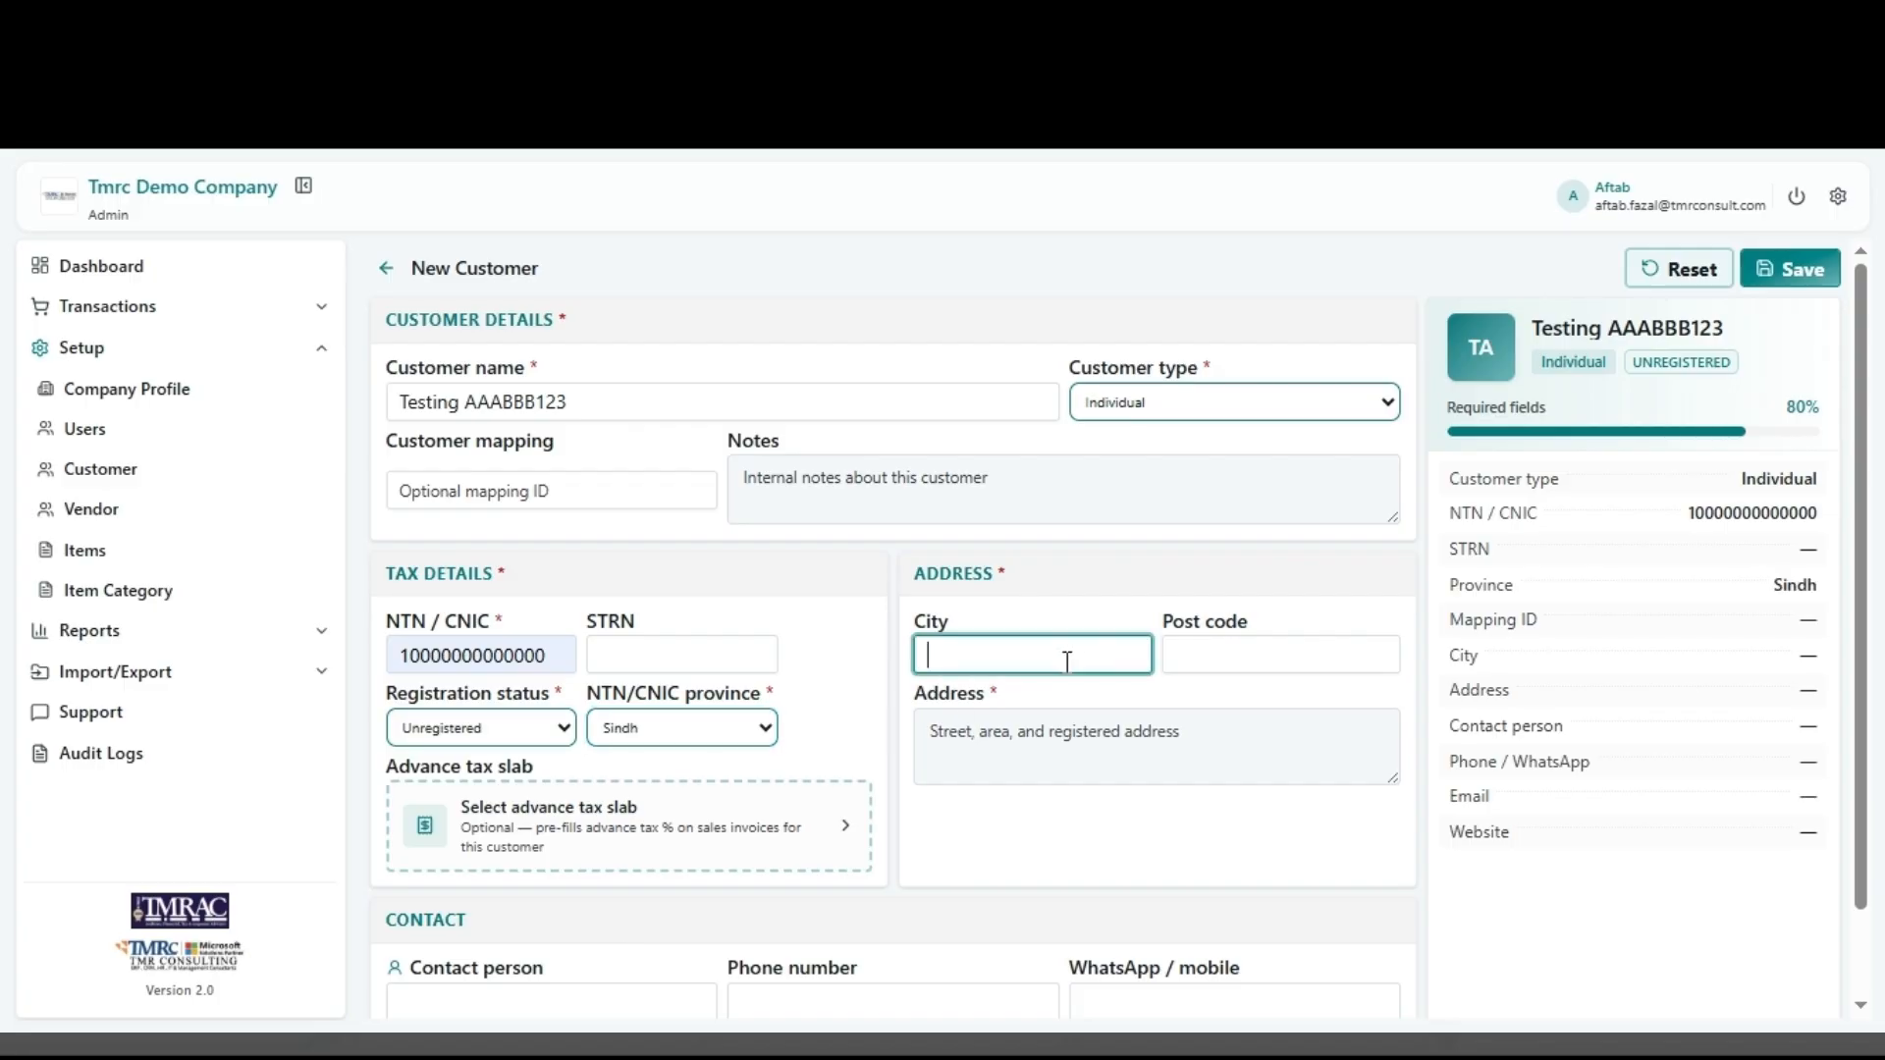
{"action": "left_click", "coordinate": [919, 753]}
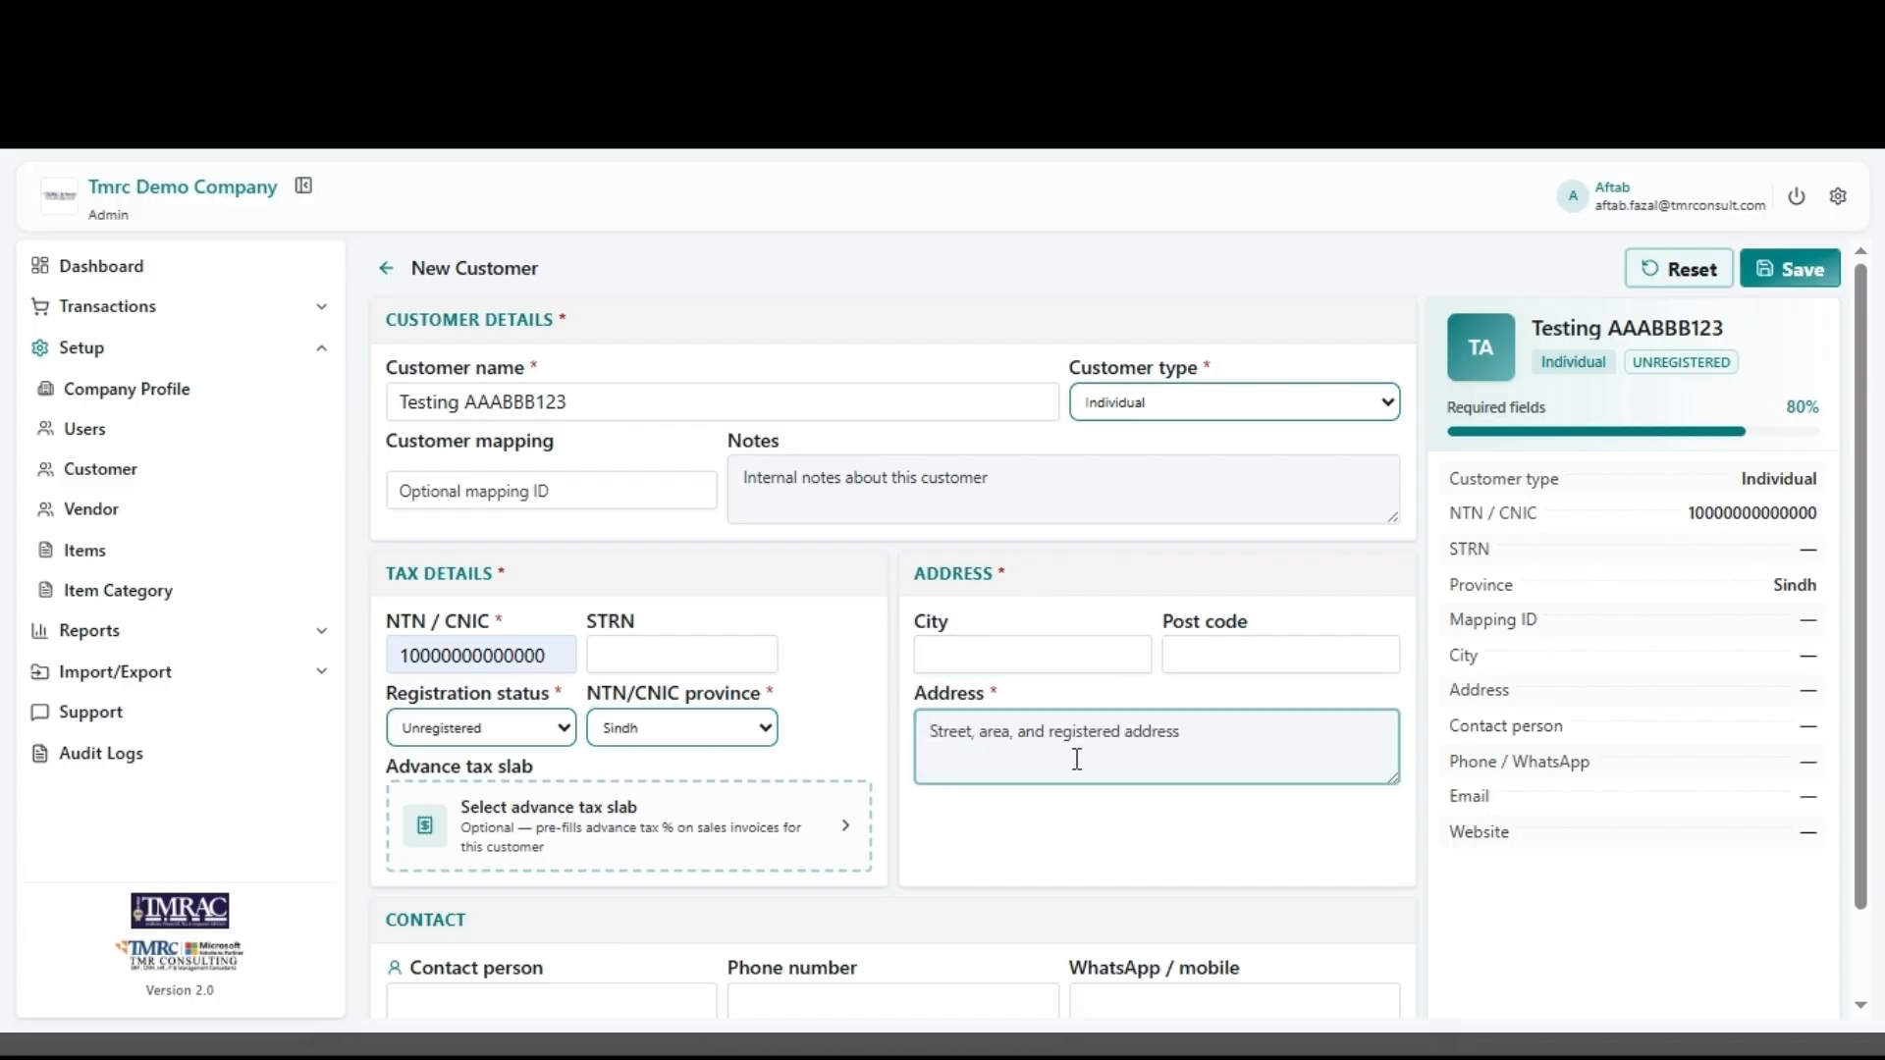
{"action": "type", "text": "KA"}
{"action": "key", "text": "BackSpace"}
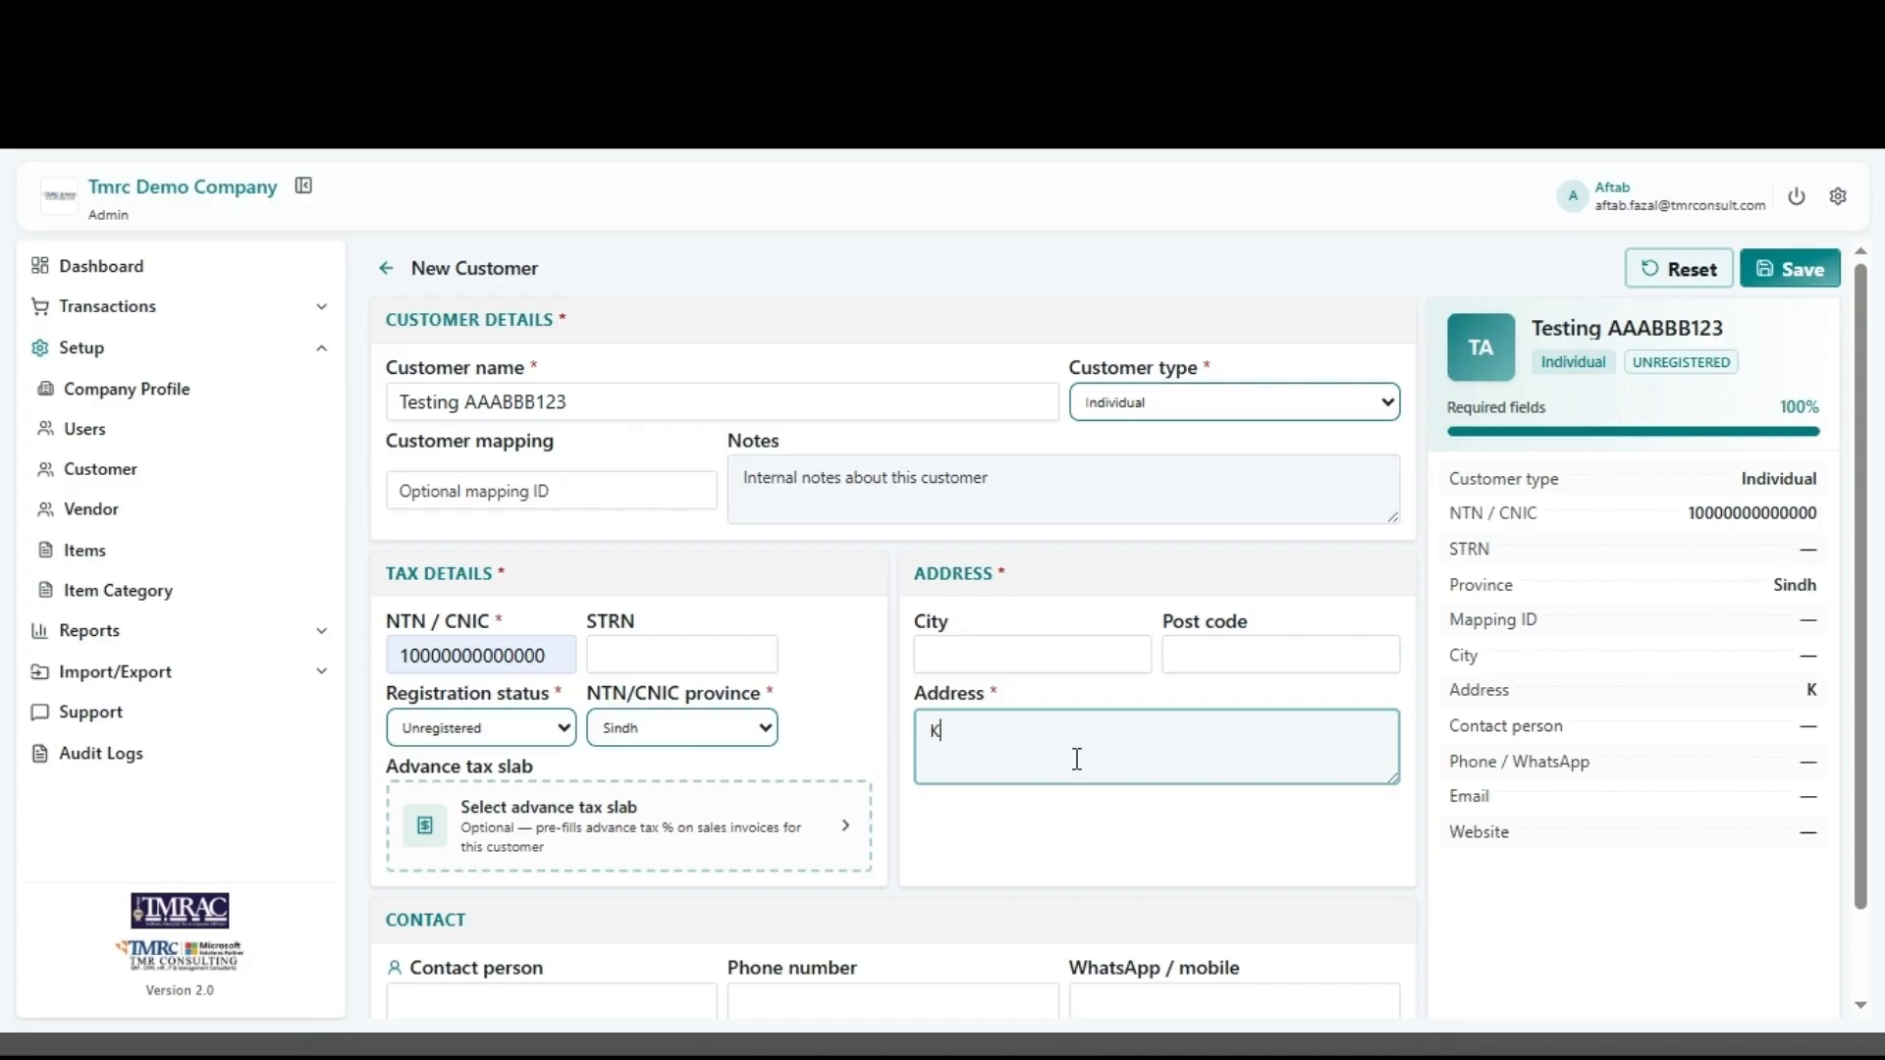
{"action": "type", "text": "arachiu"}
{"action": "key", "text": "BackSpace"}
Step: Pick the 236G for Fertilizers (ATL) advance tax slab for the customer and clear that selection
{"action": "scroll", "coordinate": [968, 630], "scroll_direction": "down", "scroll_amount": 1}
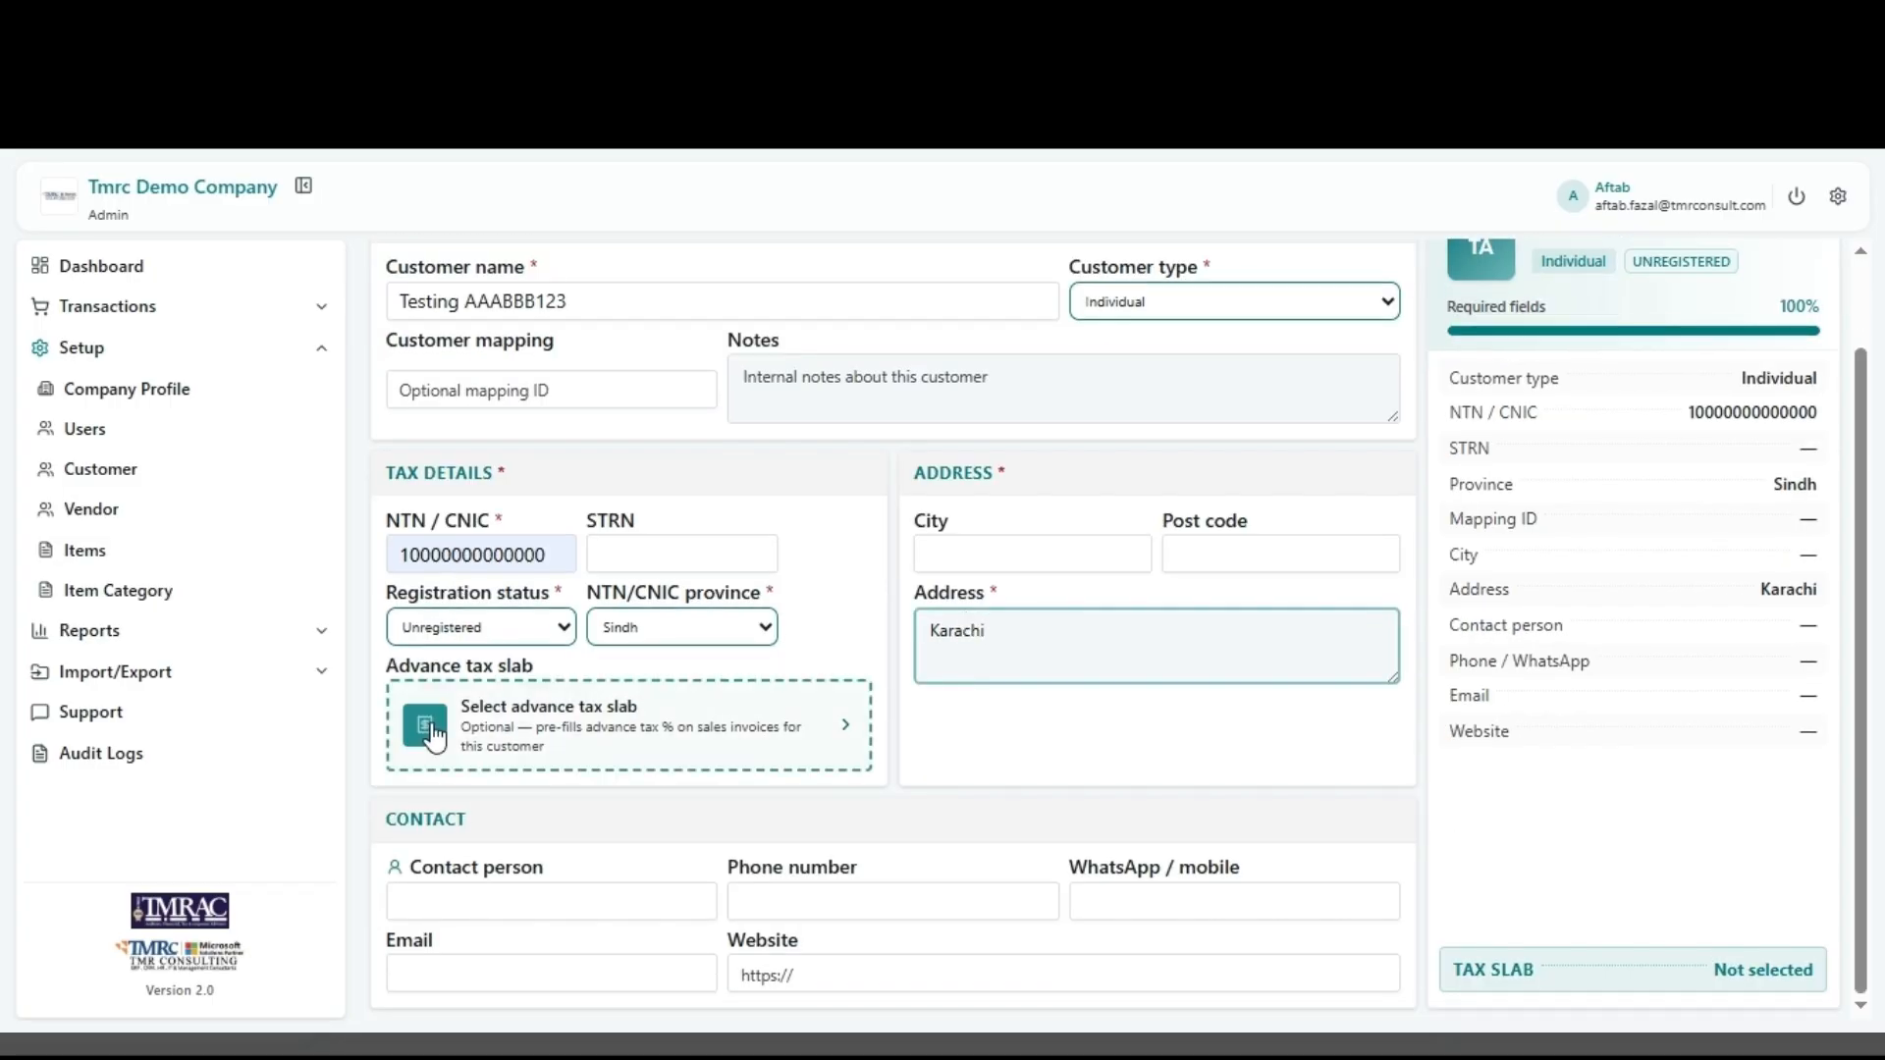
{"action": "left_click", "coordinate": [725, 730]}
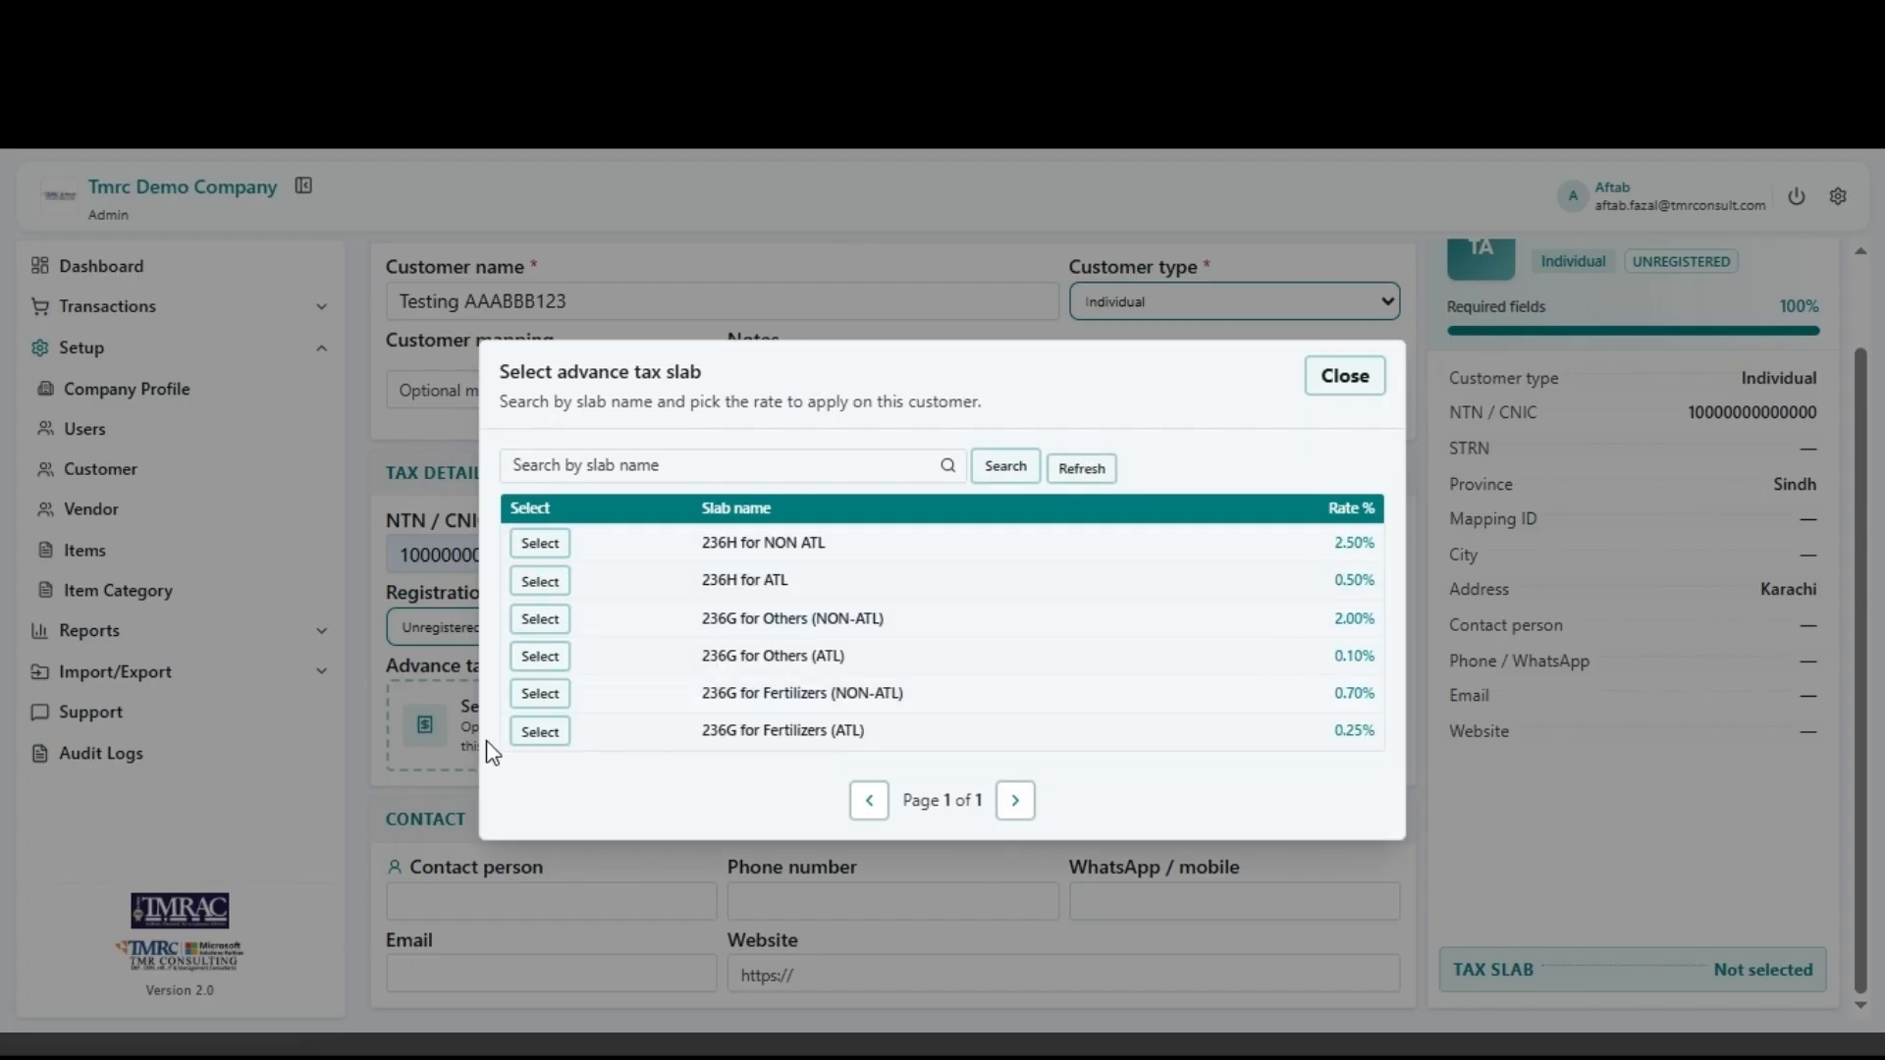
{"action": "left_click", "coordinate": [546, 734]}
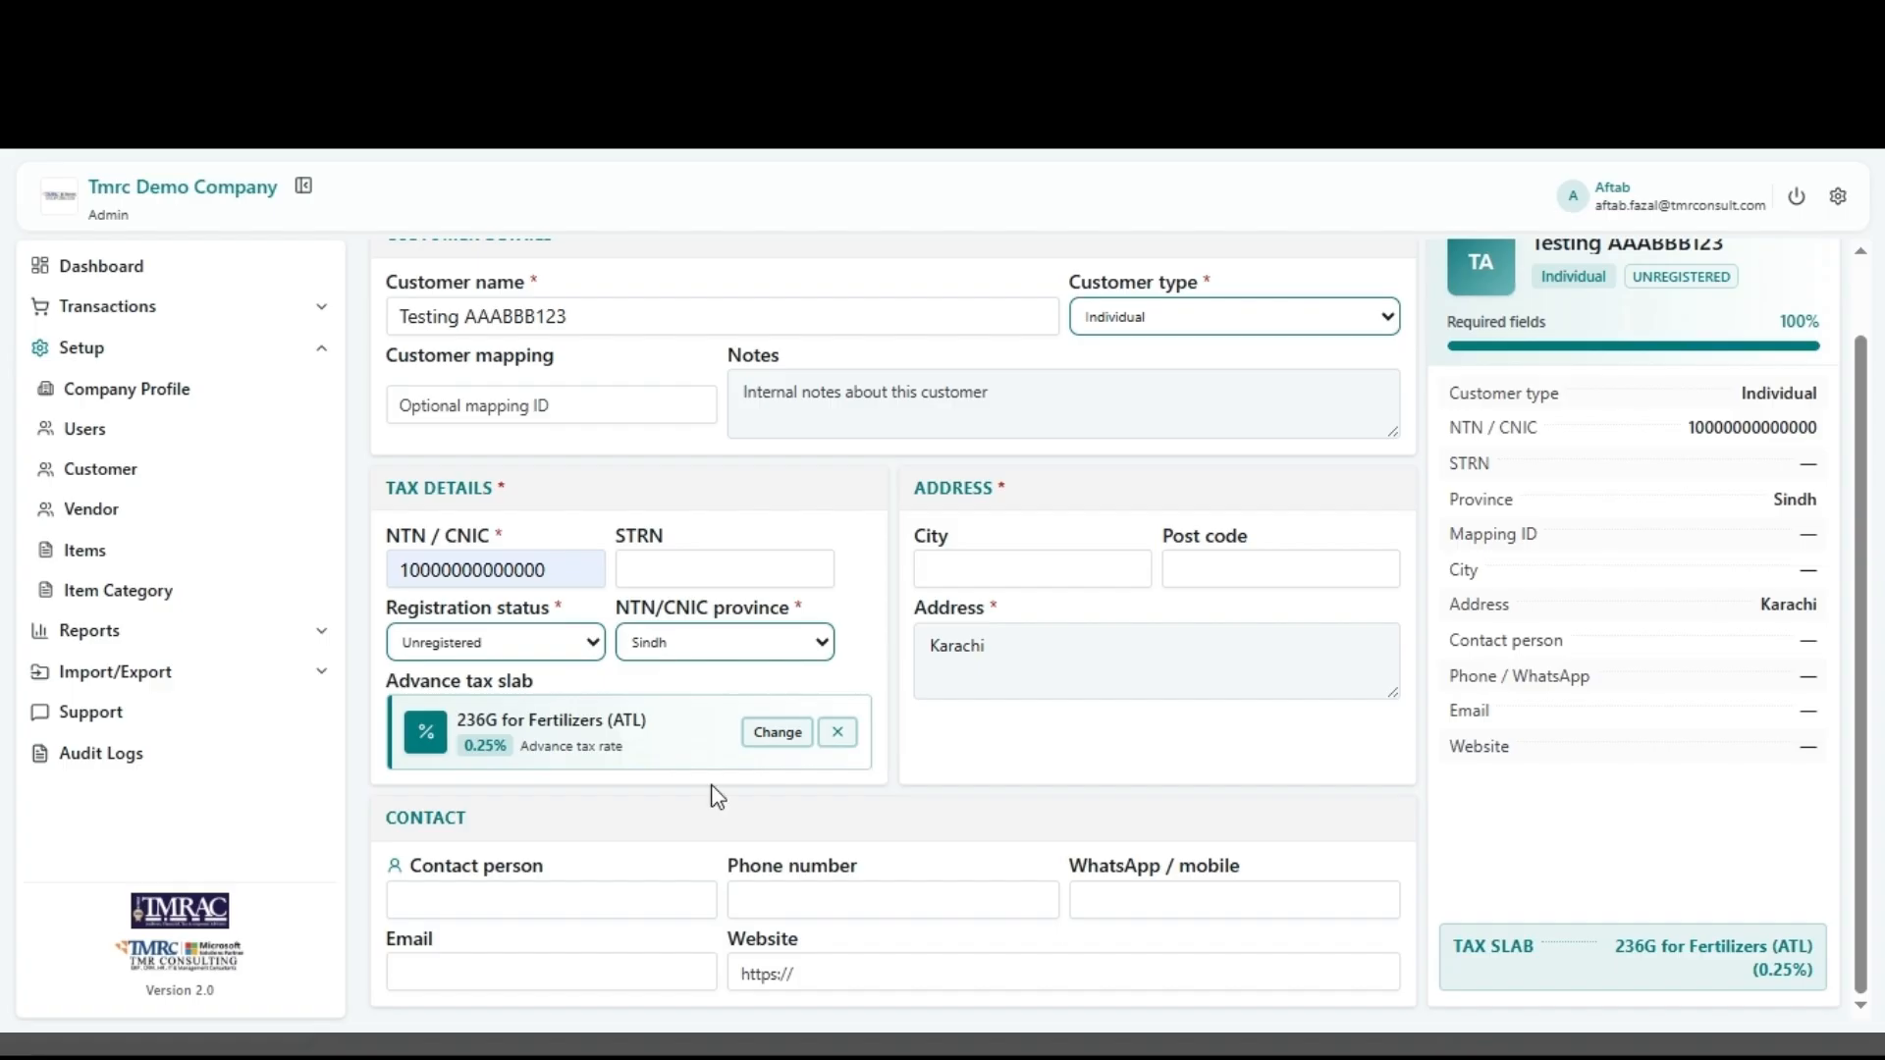
{"action": "left_click", "coordinate": [840, 744]}
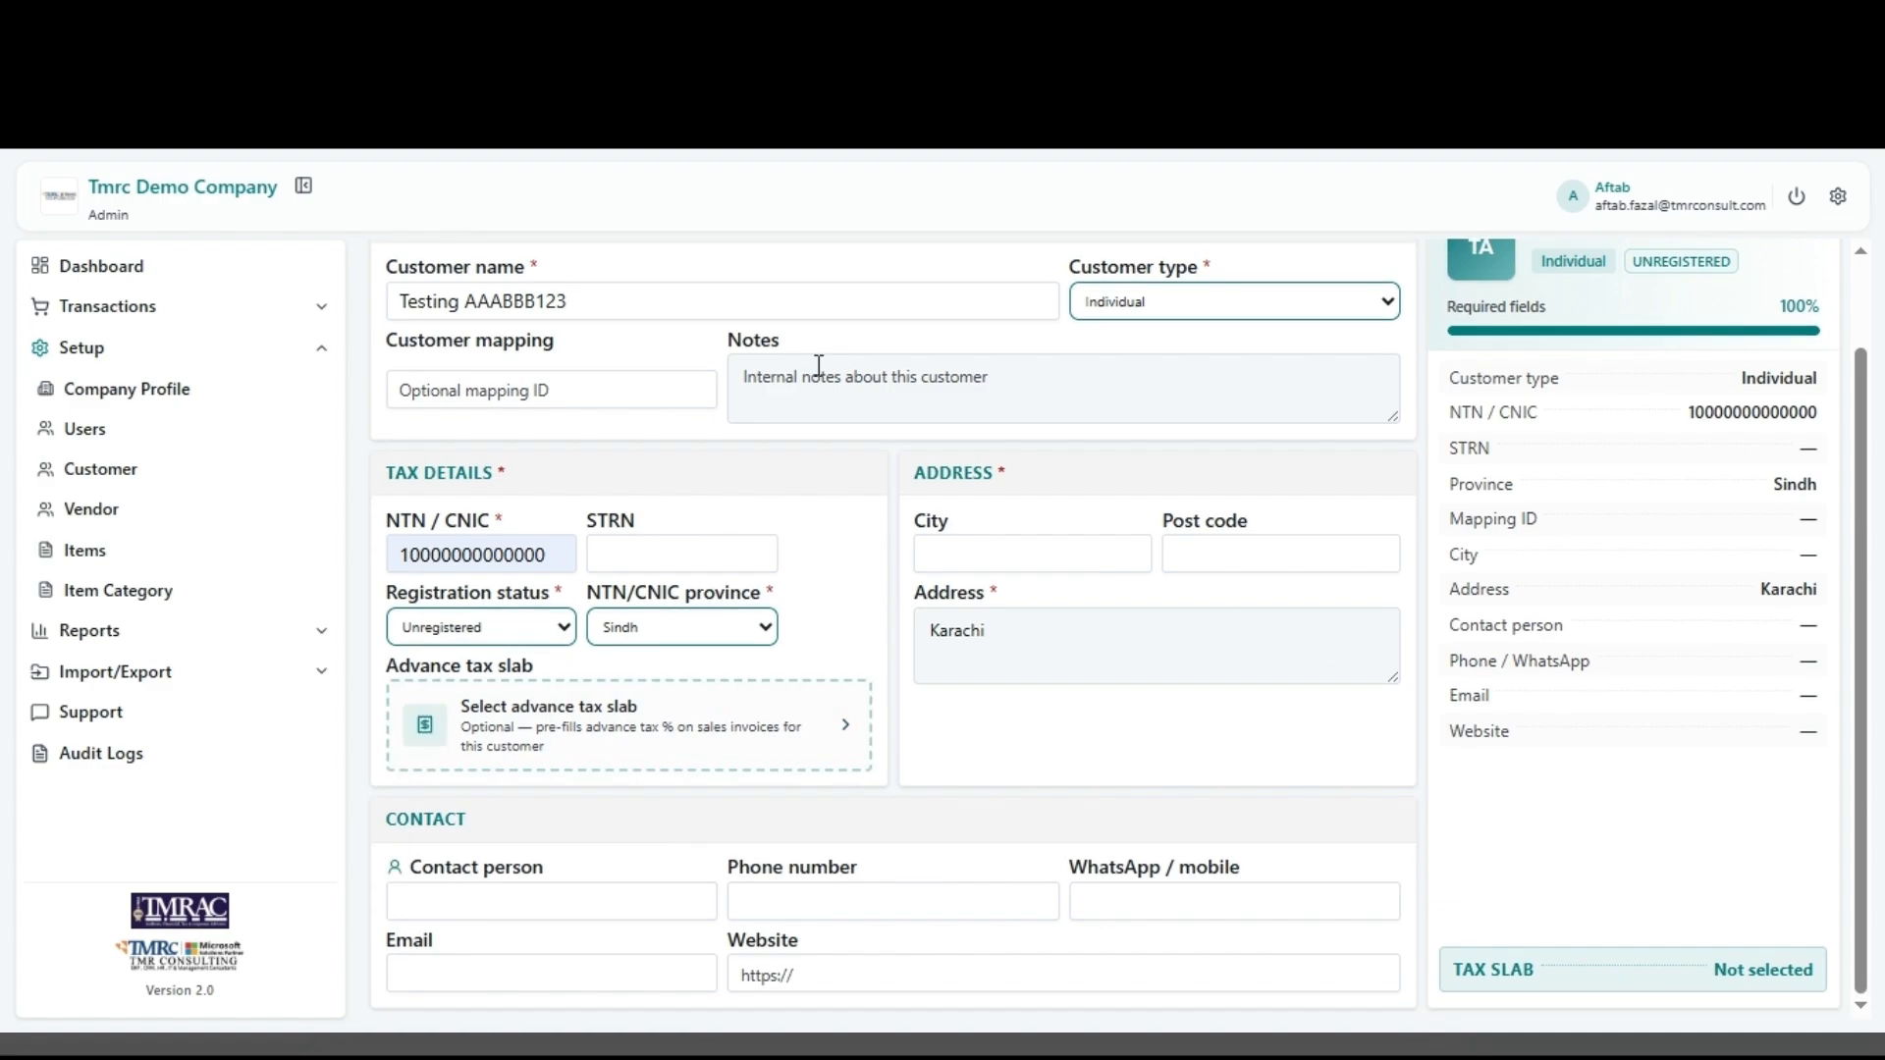
Step: Save the new customer and return to the customer list to check its entries
{"action": "scroll", "coordinate": [816, 365], "scroll_direction": "up", "scroll_amount": 1}
{"action": "scroll", "coordinate": [817, 365], "scroll_direction": "down", "scroll_amount": 1}
{"action": "scroll", "coordinate": [1194, 773], "scroll_direction": "up", "scroll_amount": 1}
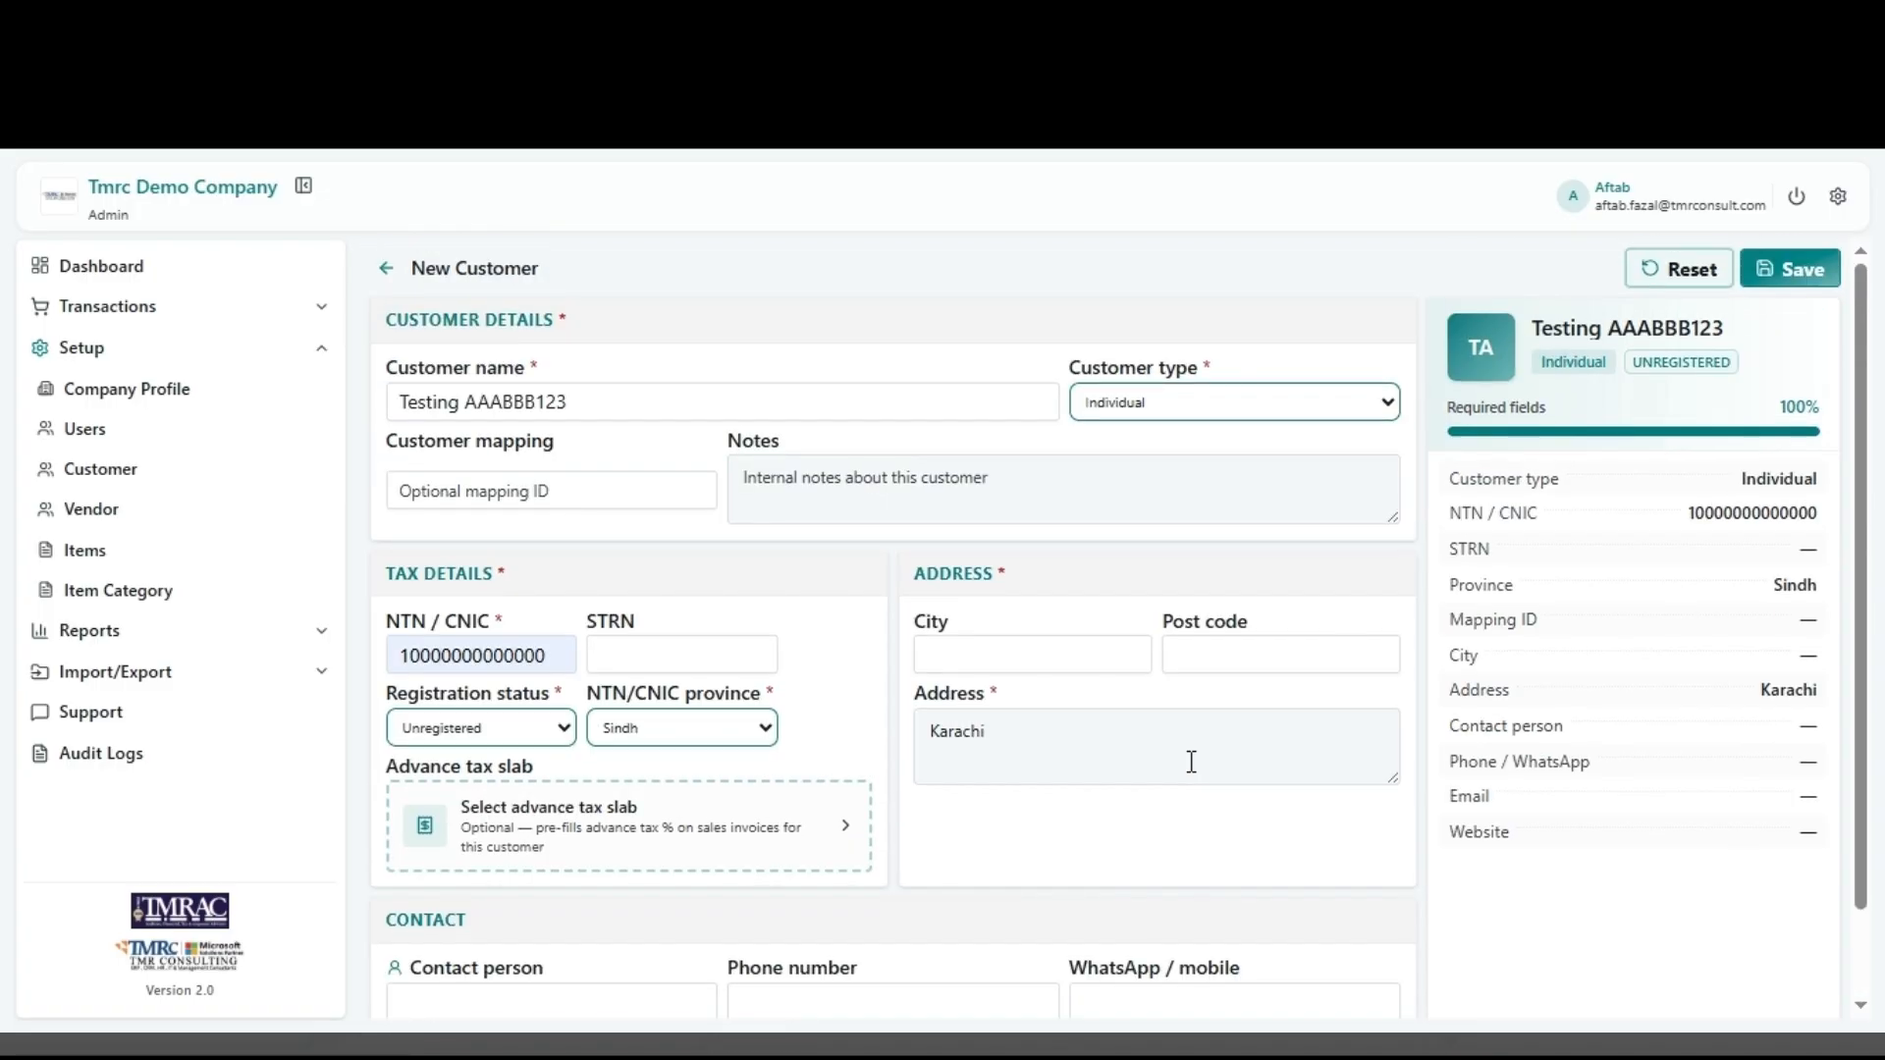
{"action": "left_click", "coordinate": [1770, 257]}
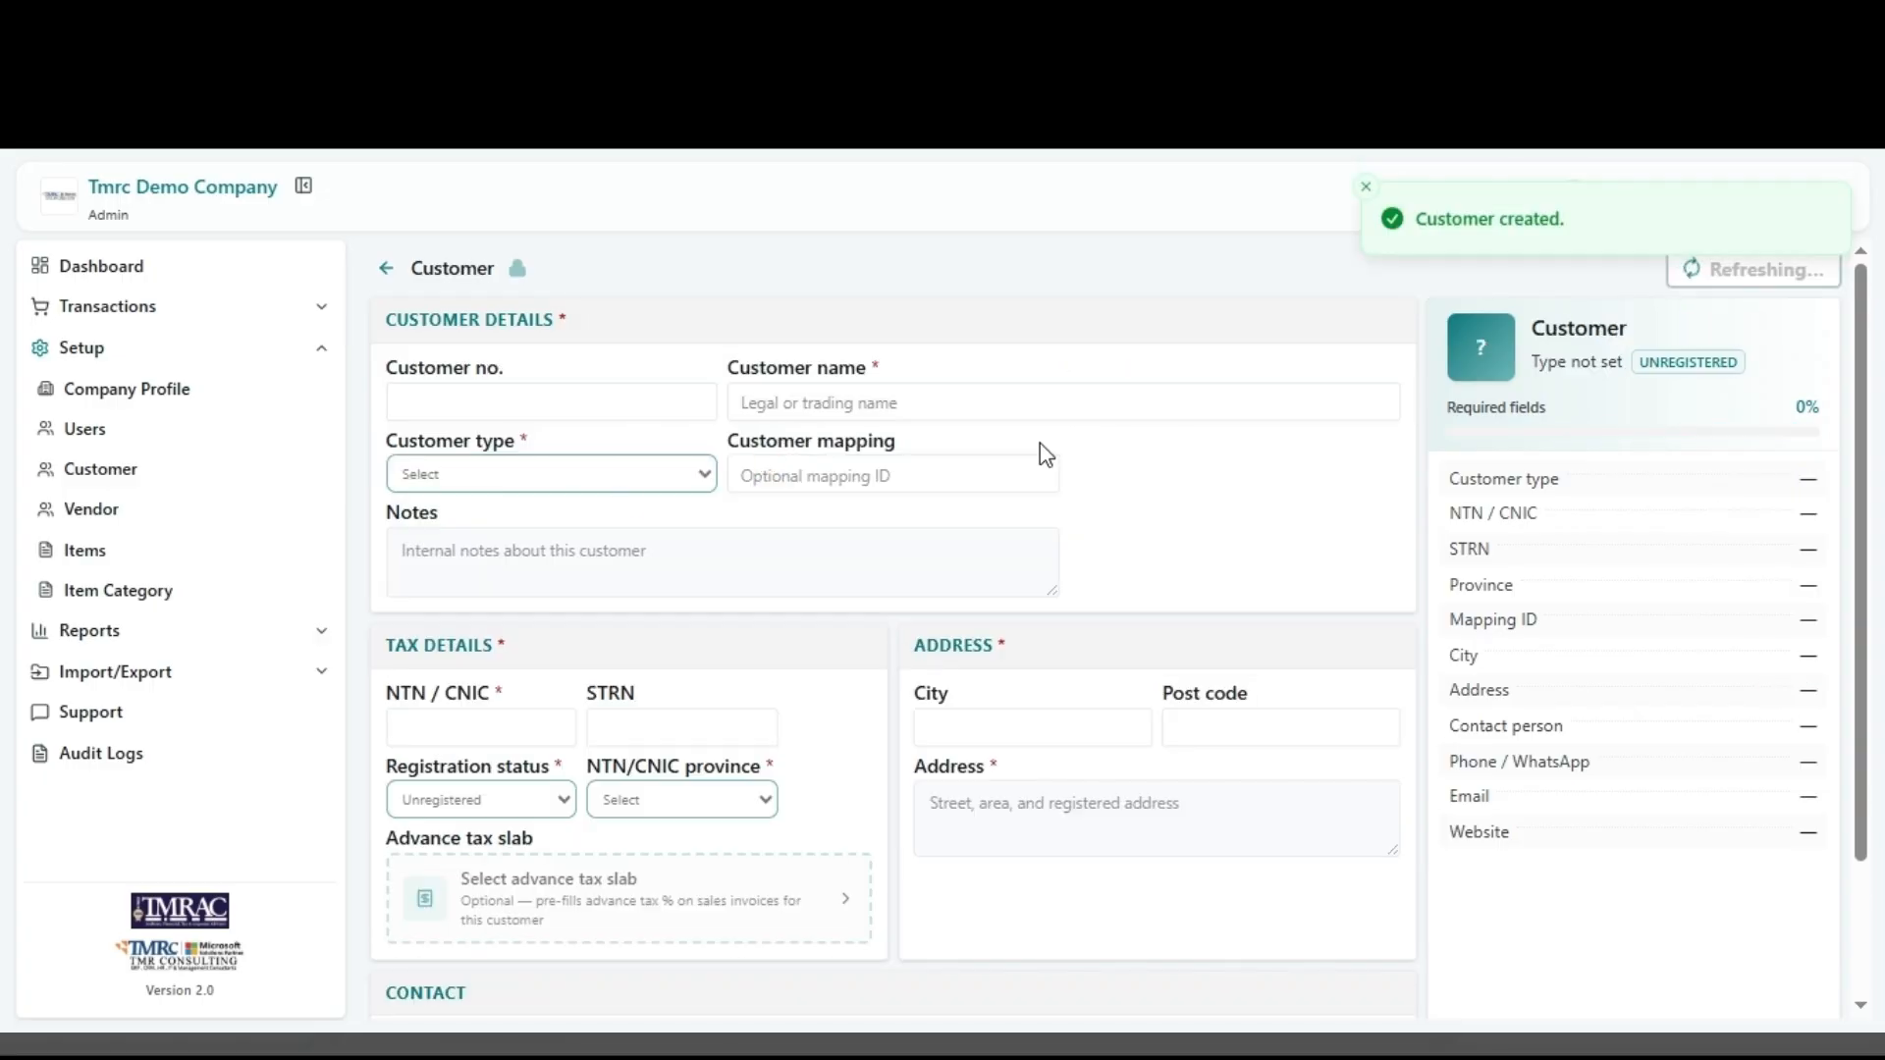
{"action": "left_click", "coordinate": [386, 270]}
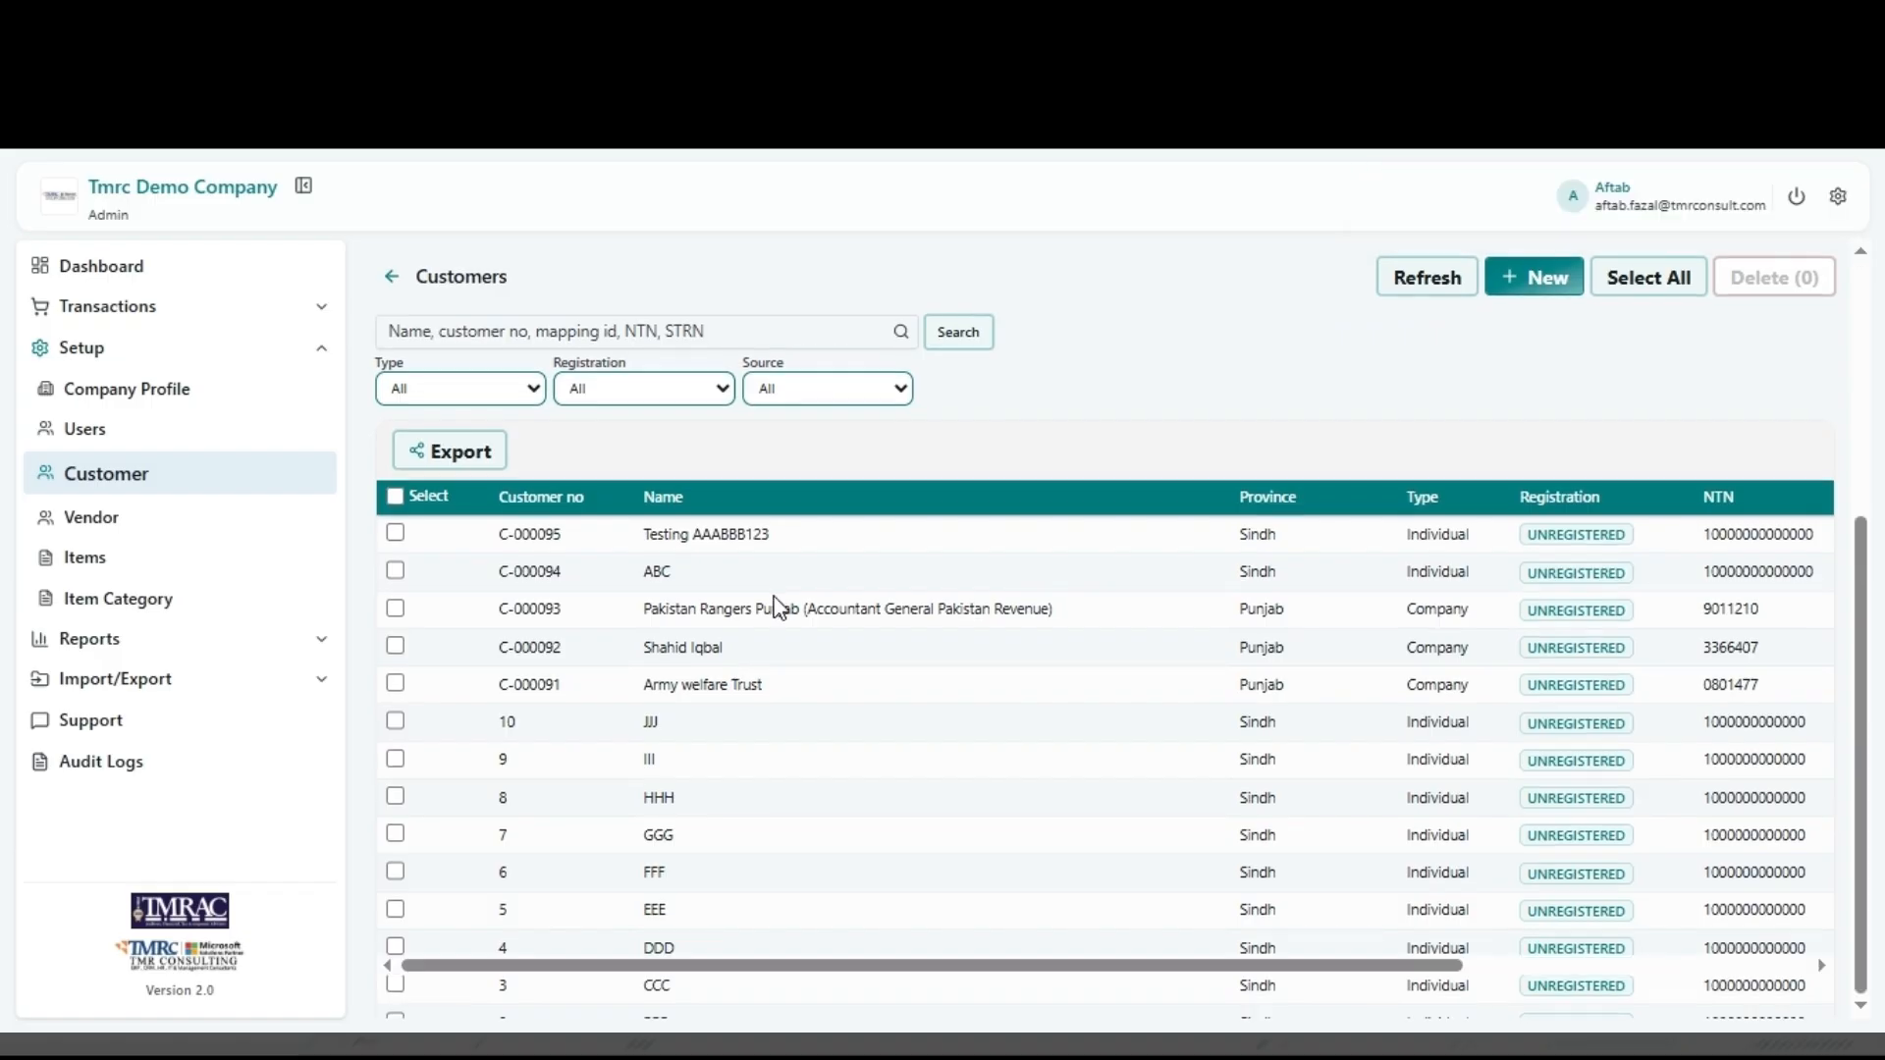
{"action": "scroll", "coordinate": [779, 609], "scroll_direction": "down", "scroll_amount": 5}
{"action": "scroll", "coordinate": [779, 608], "scroll_direction": "up", "scroll_amount": 5}
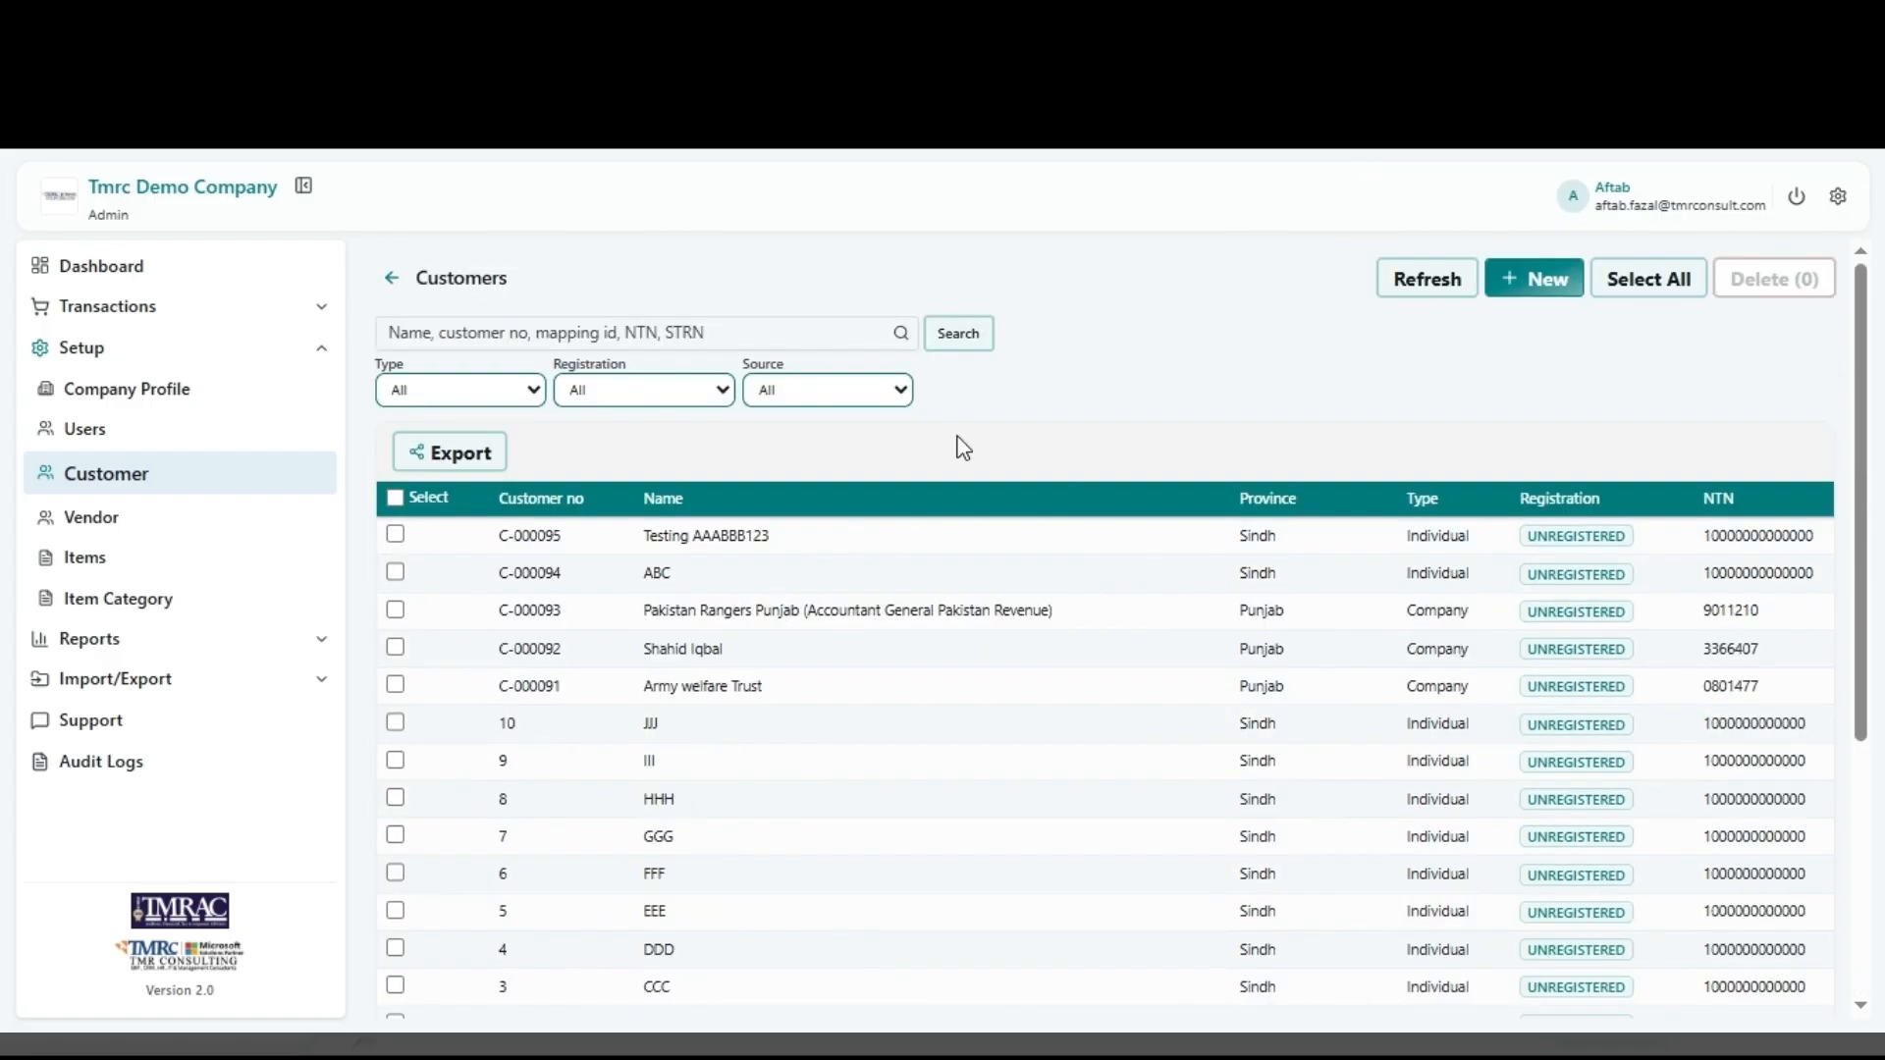
Step: Start a new item in the items list, name it Testing 1122AABB and keep its item type as Inventory
{"action": "left_click", "coordinate": [129, 570]}
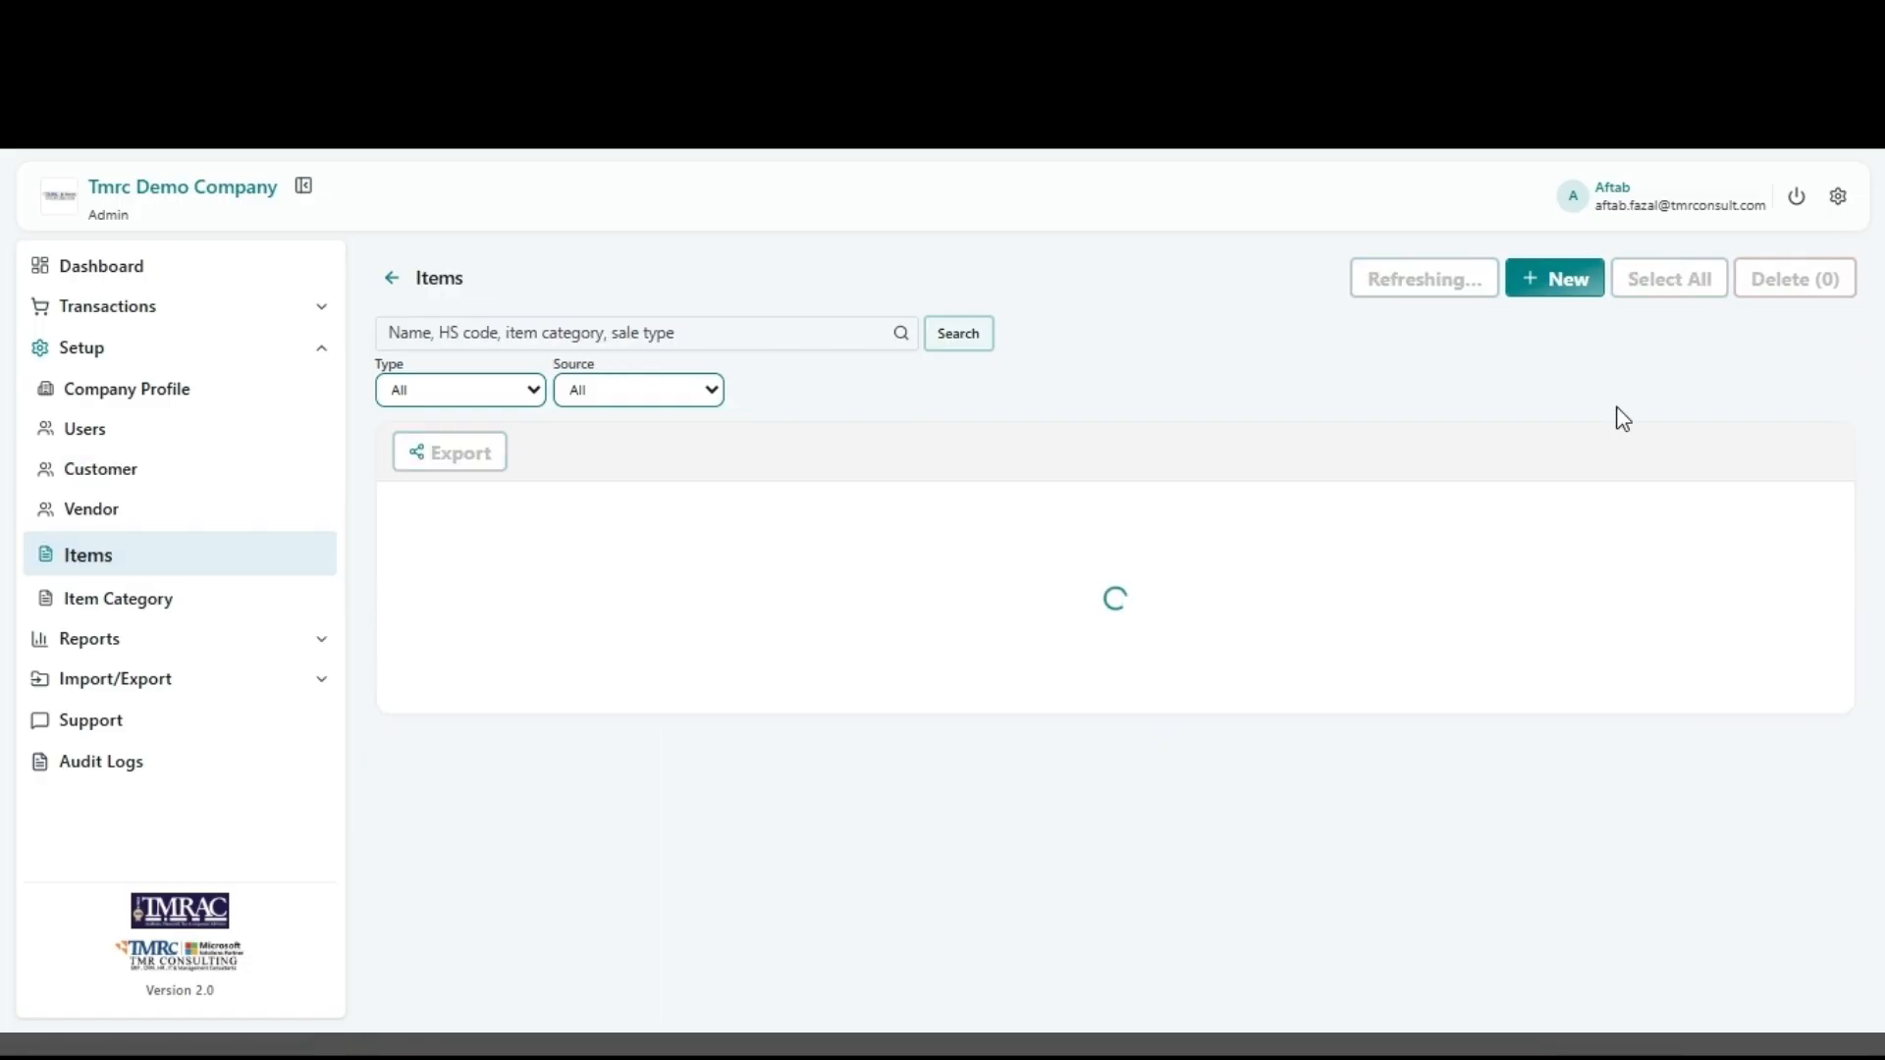
{"action": "left_click", "coordinate": [1517, 282]}
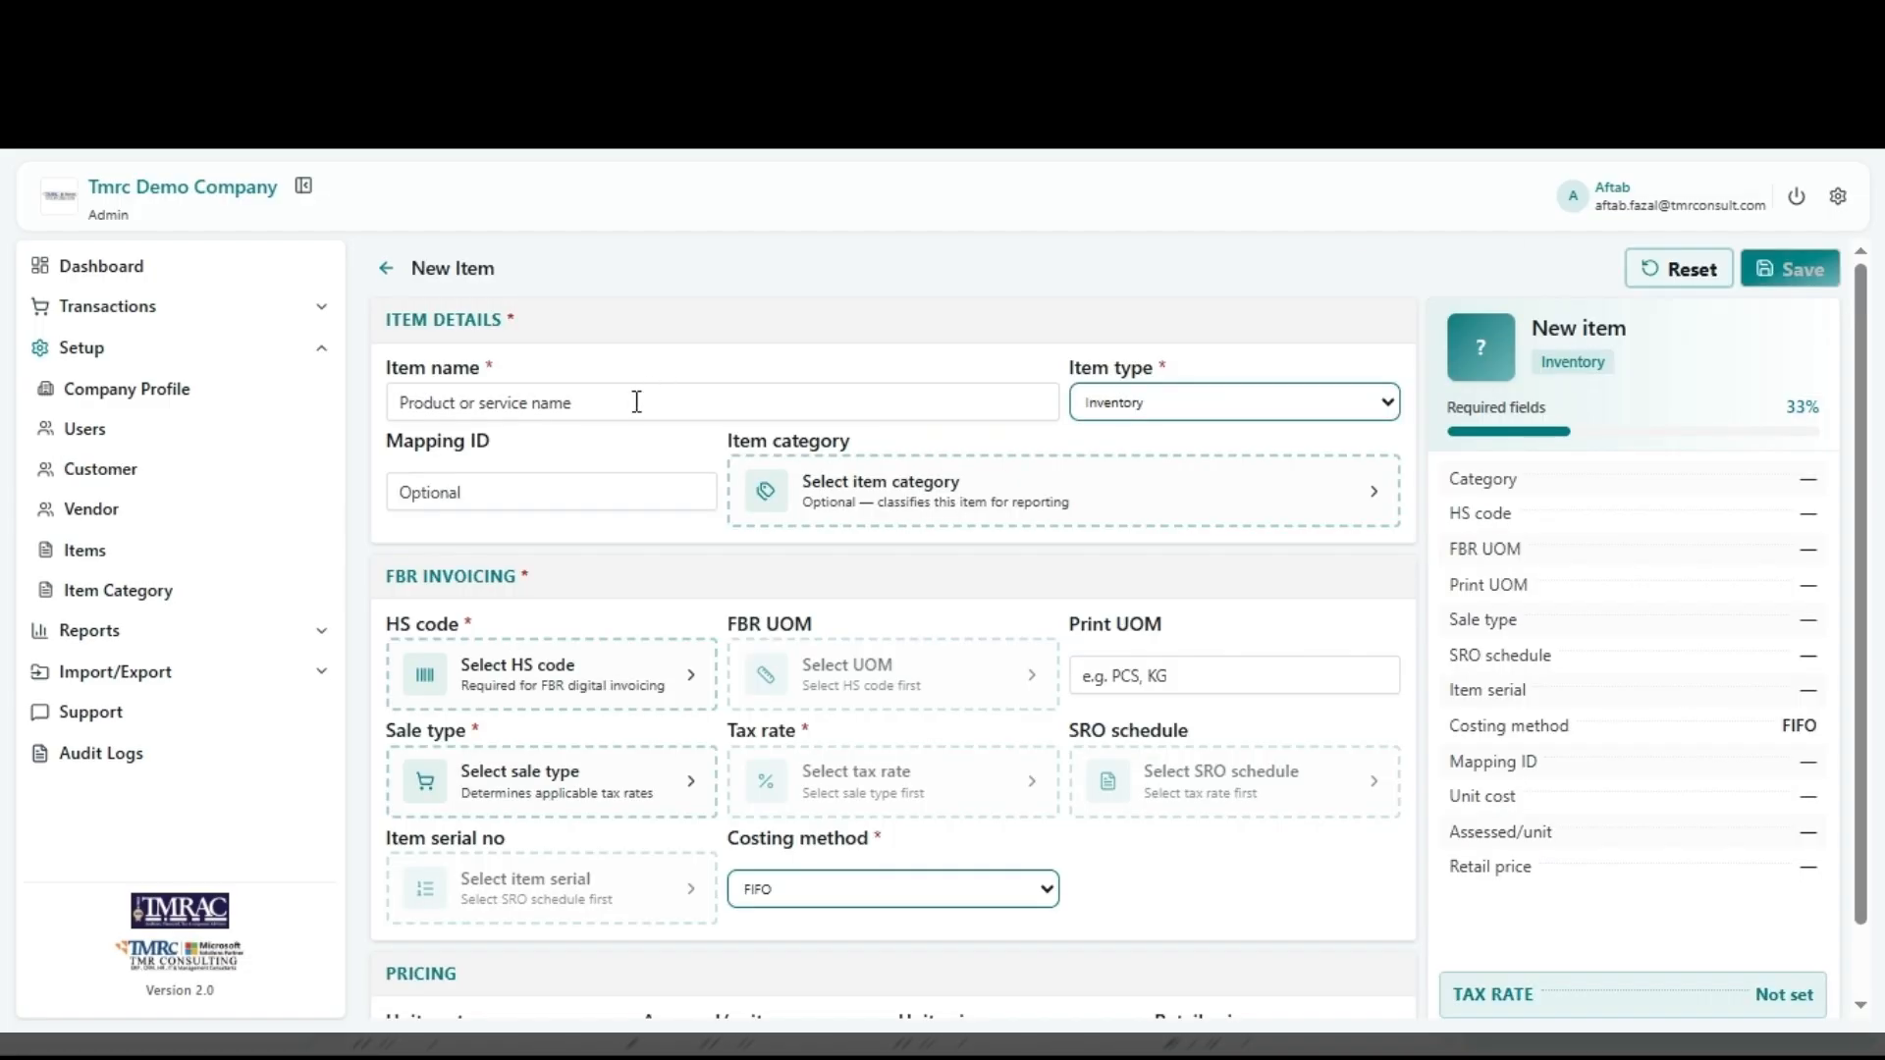
{"action": "left_click", "coordinate": [636, 401]}
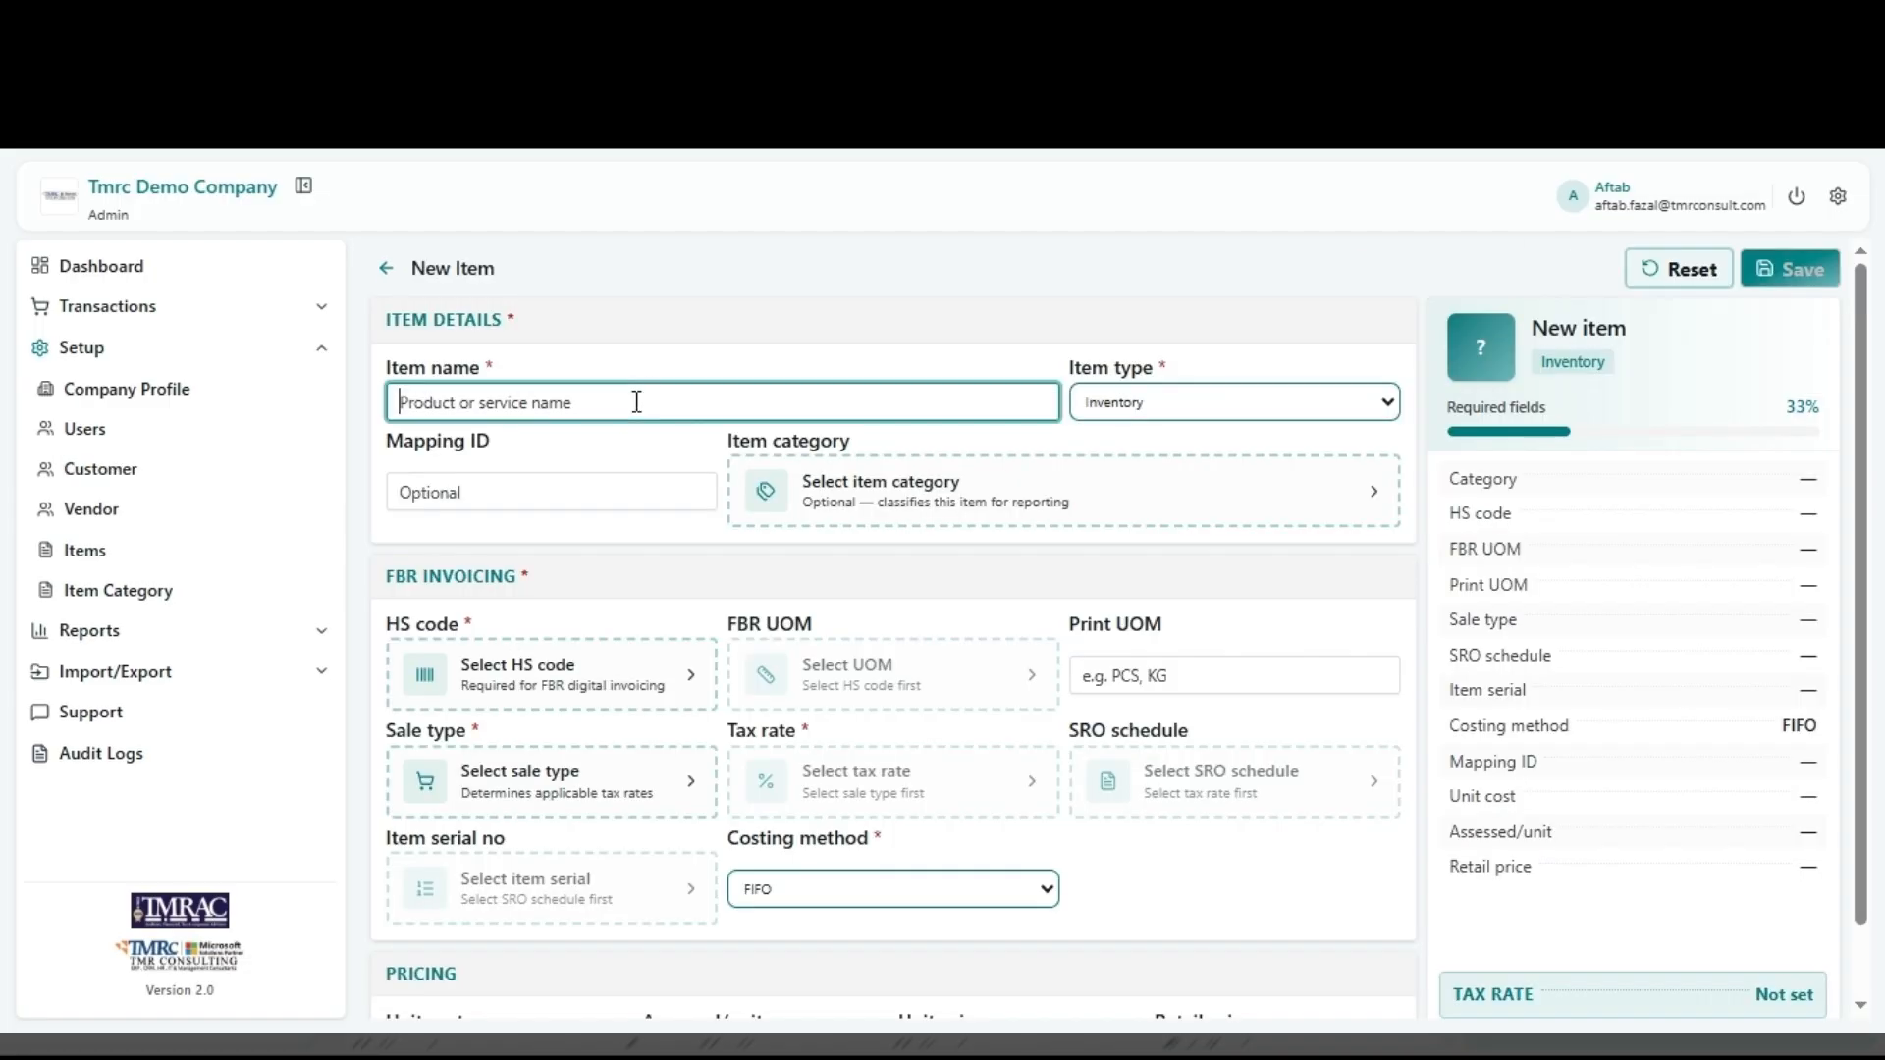
{"action": "left_click", "coordinate": [594, 539]}
{"action": "left_click", "coordinate": [1220, 411]}
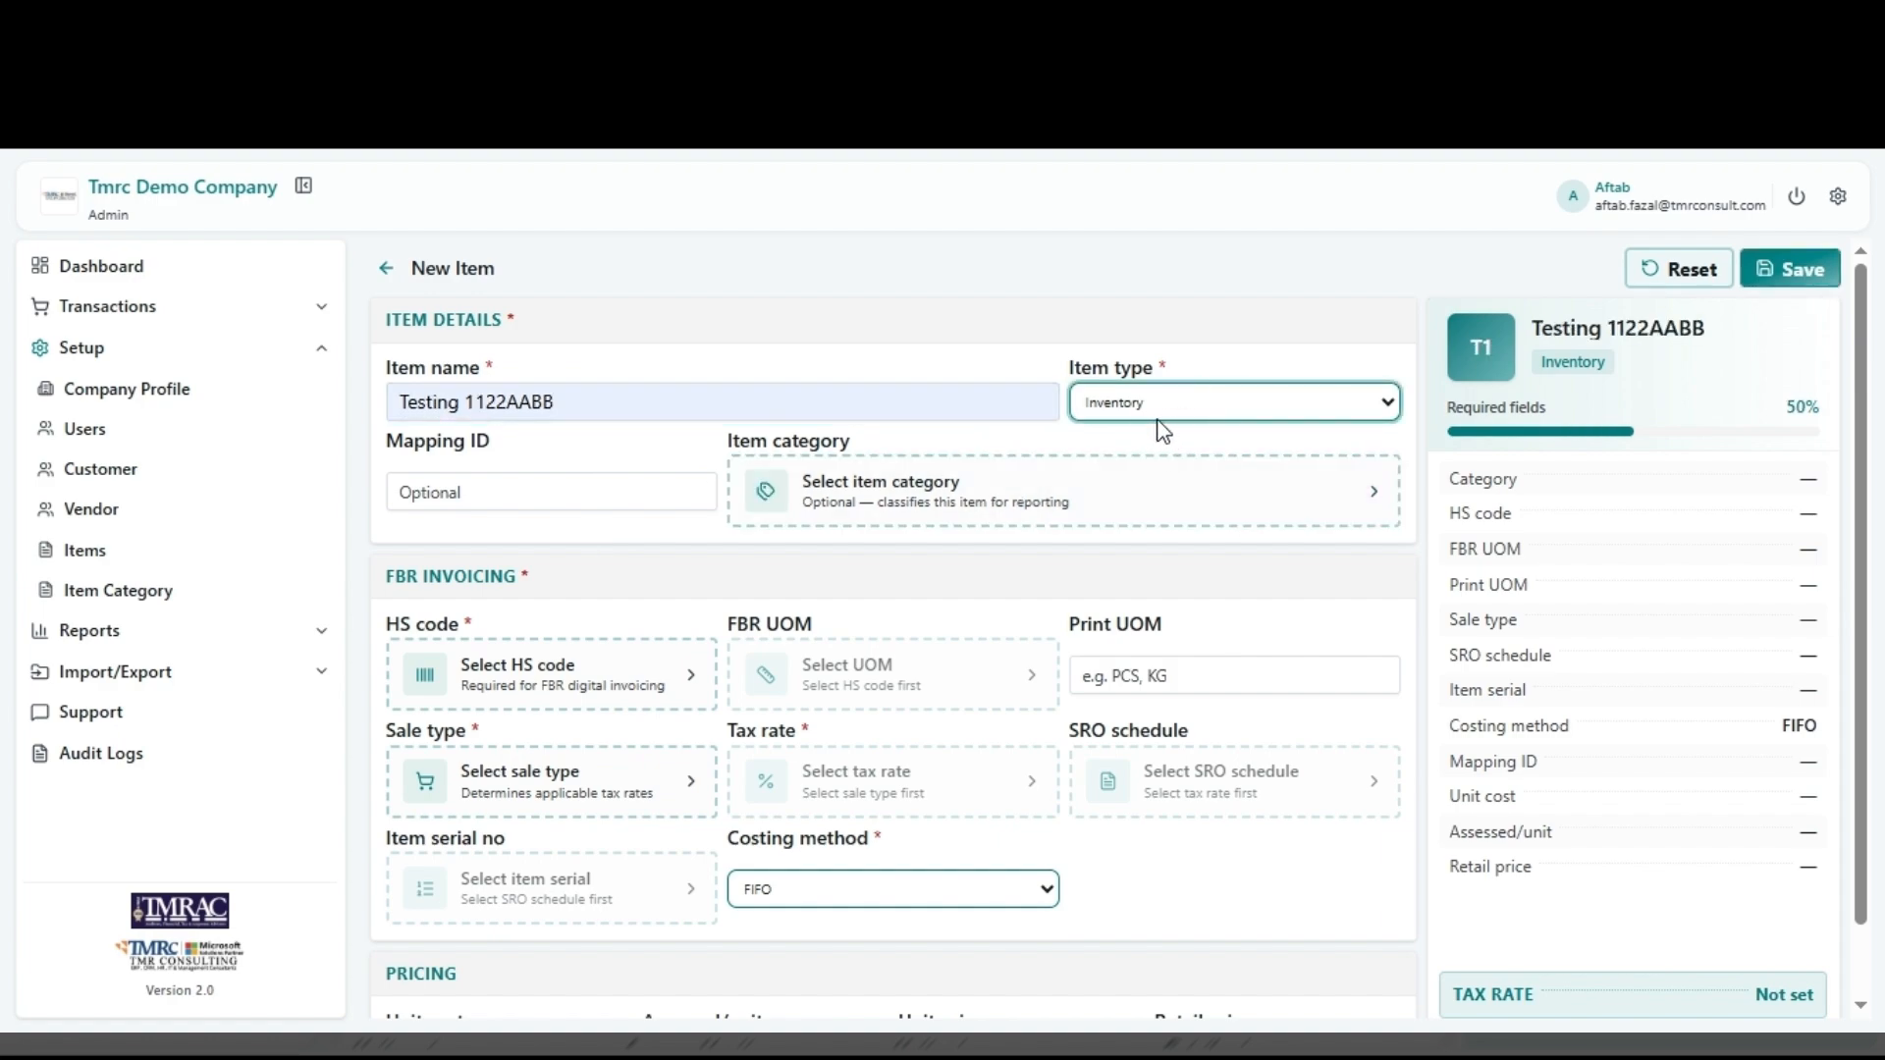
{"action": "left_click", "coordinate": [1165, 473]}
Step: Examine the optional Mapping ID and item category fields and the FBR invoicing section of the new item form
{"action": "left_click_drag", "start_coordinate": [520, 443], "coordinate": [375, 449]}
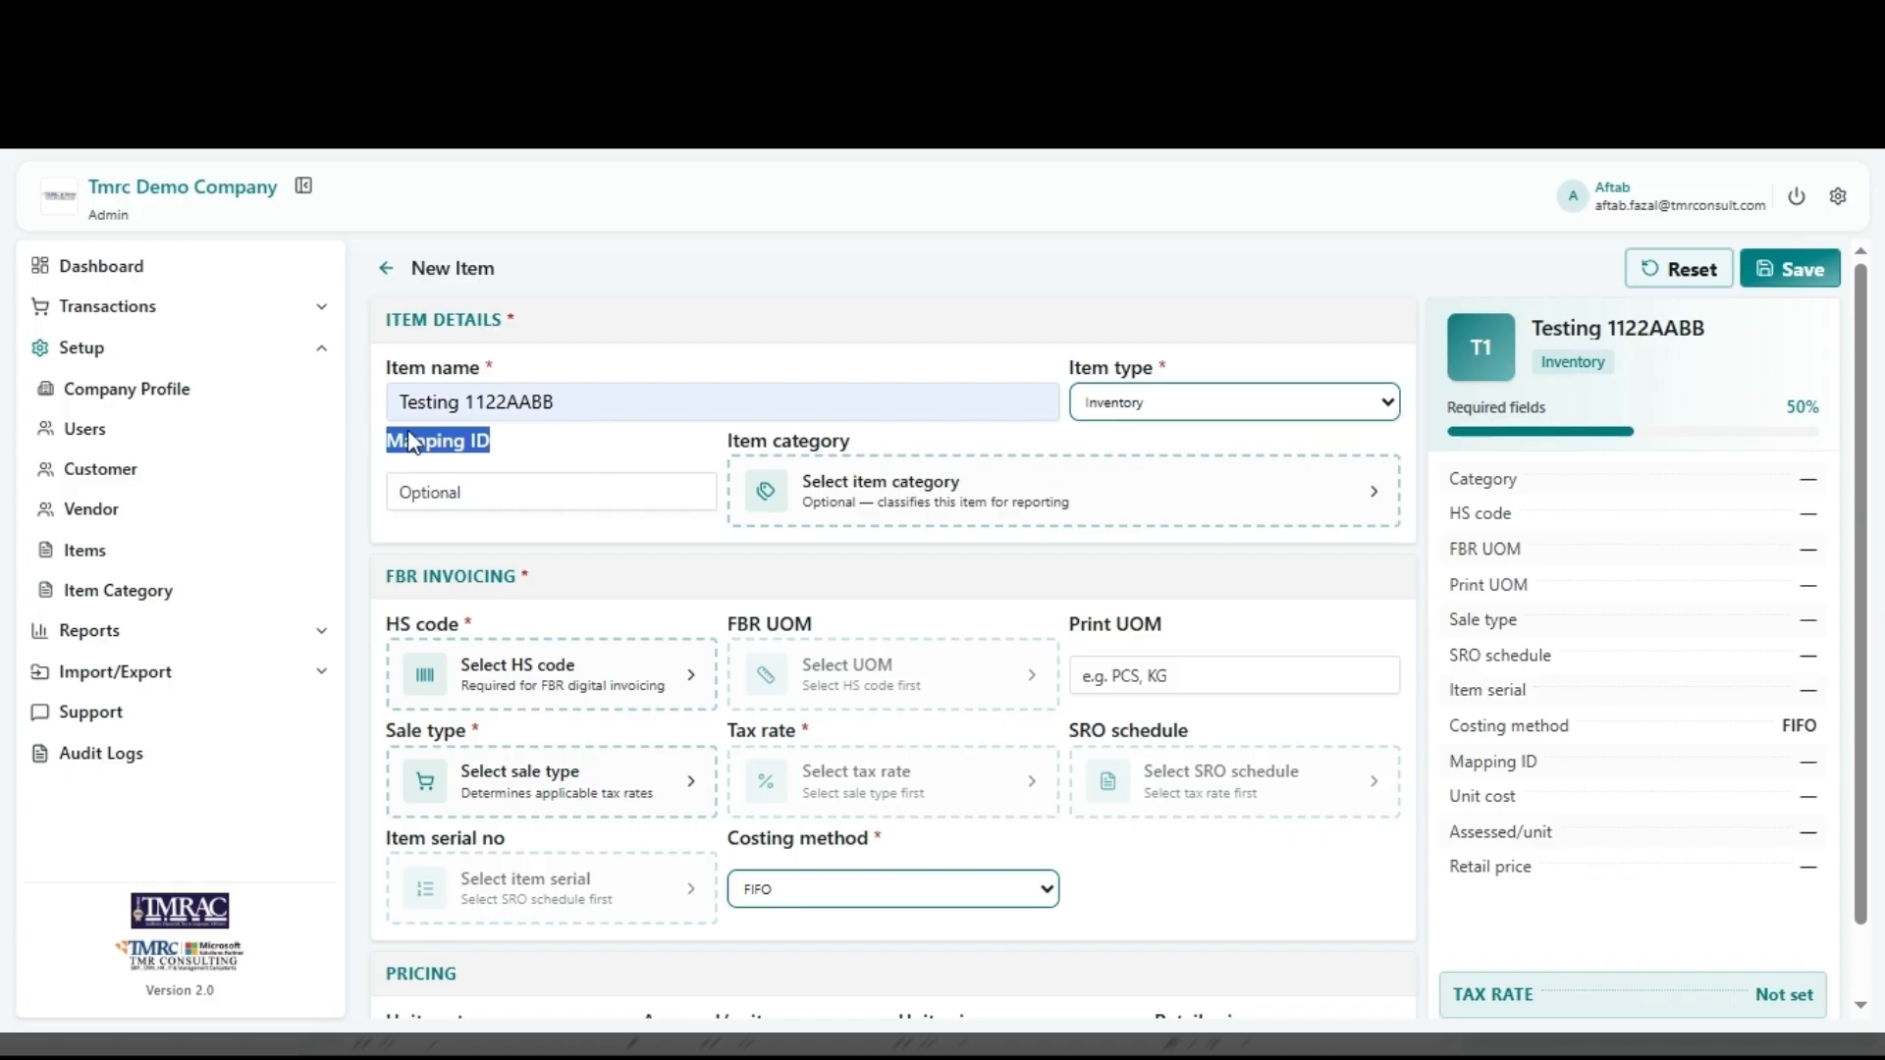
{"action": "left_click", "coordinate": [512, 452]}
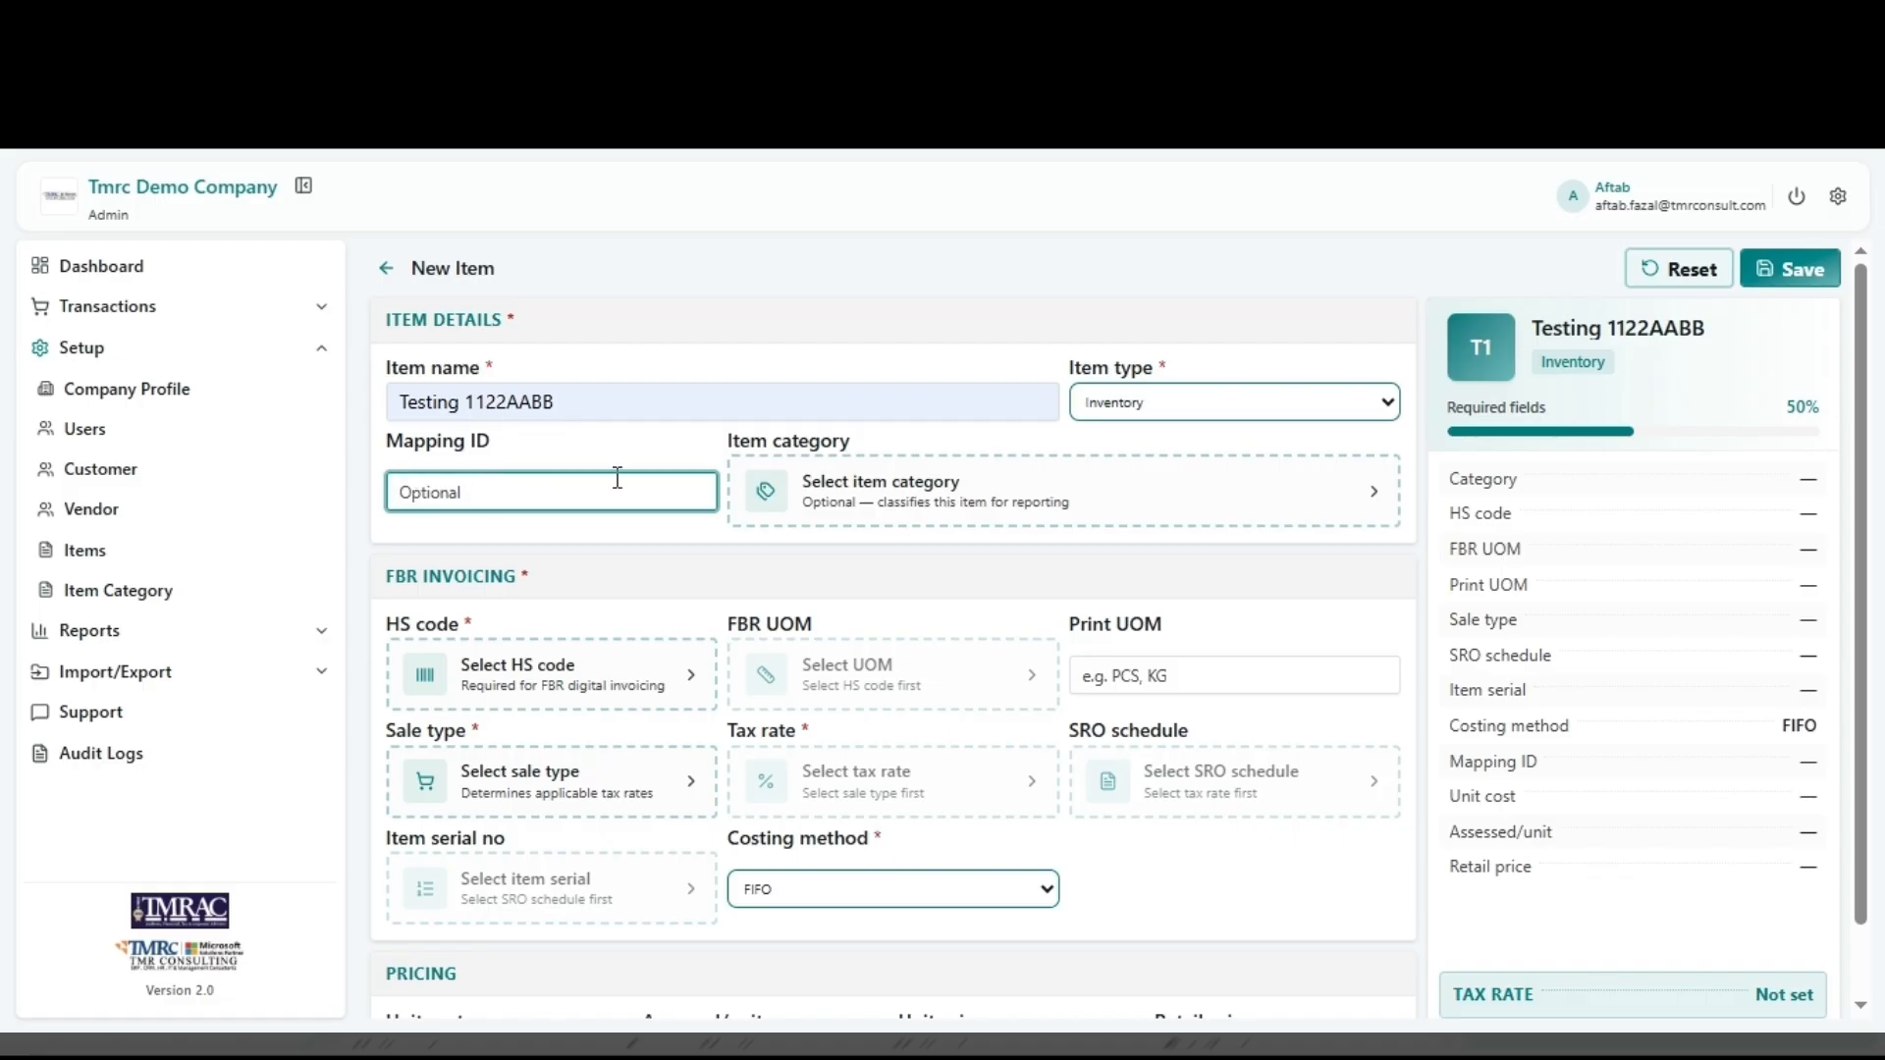
{"action": "left_click", "coordinate": [823, 532]}
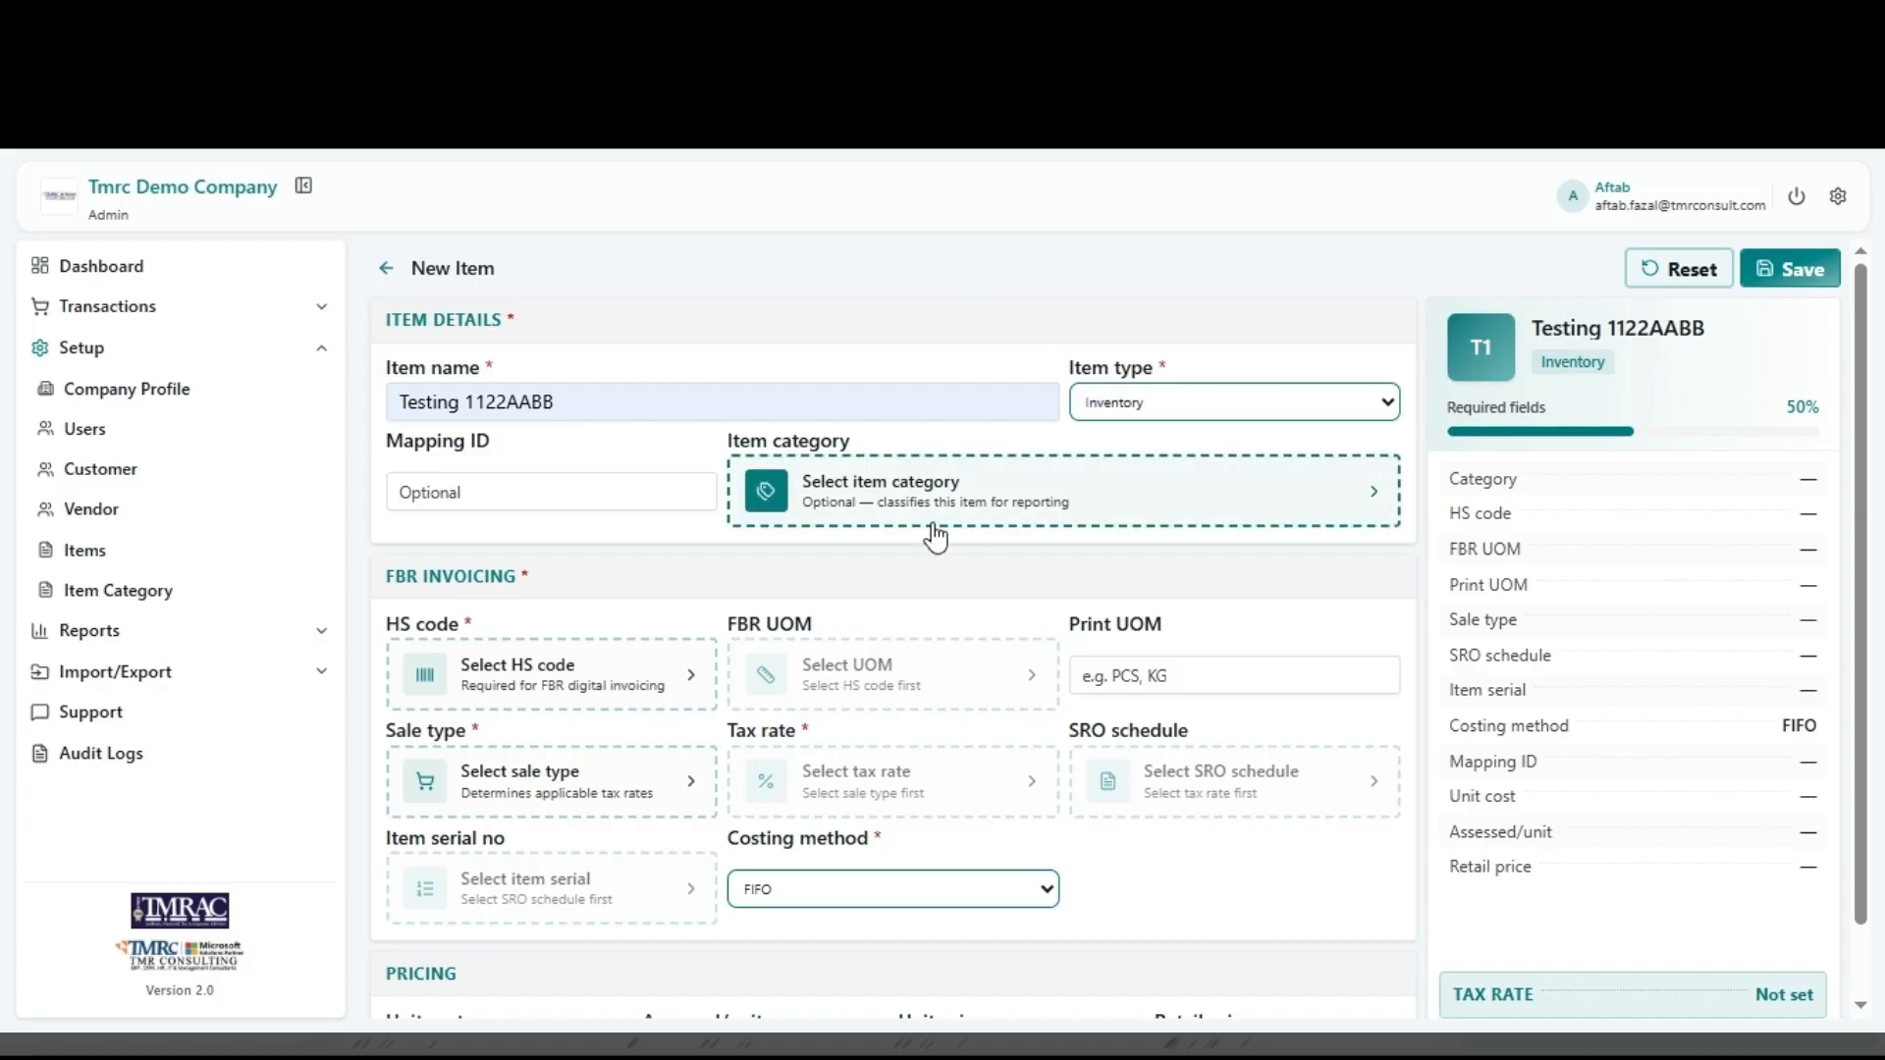
{"action": "scroll", "coordinate": [1249, 551], "scroll_direction": "down", "scroll_amount": 2}
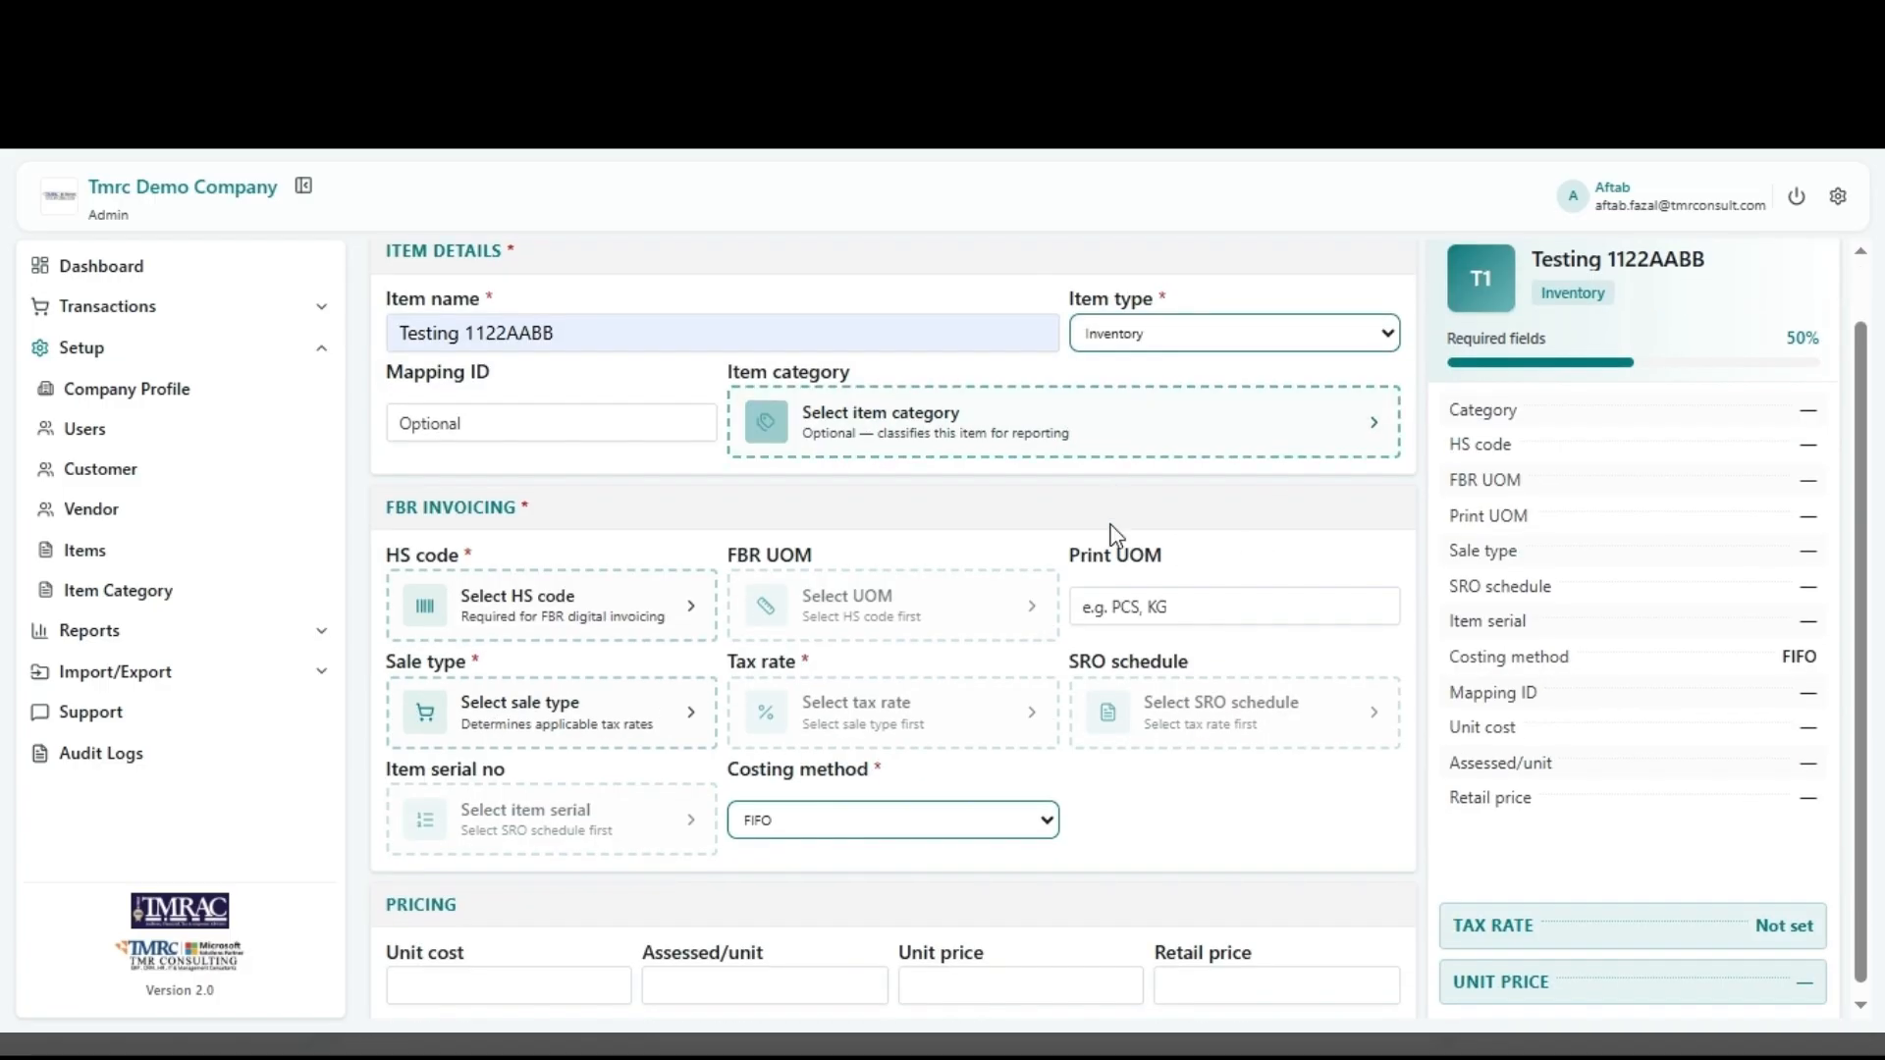
{"action": "scroll", "coordinate": [1110, 534], "scroll_direction": "down", "scroll_amount": 1}
{"action": "left_click_drag", "start_coordinate": [382, 509], "coordinate": [560, 491]}
{"action": "left_click", "coordinate": [560, 491]}
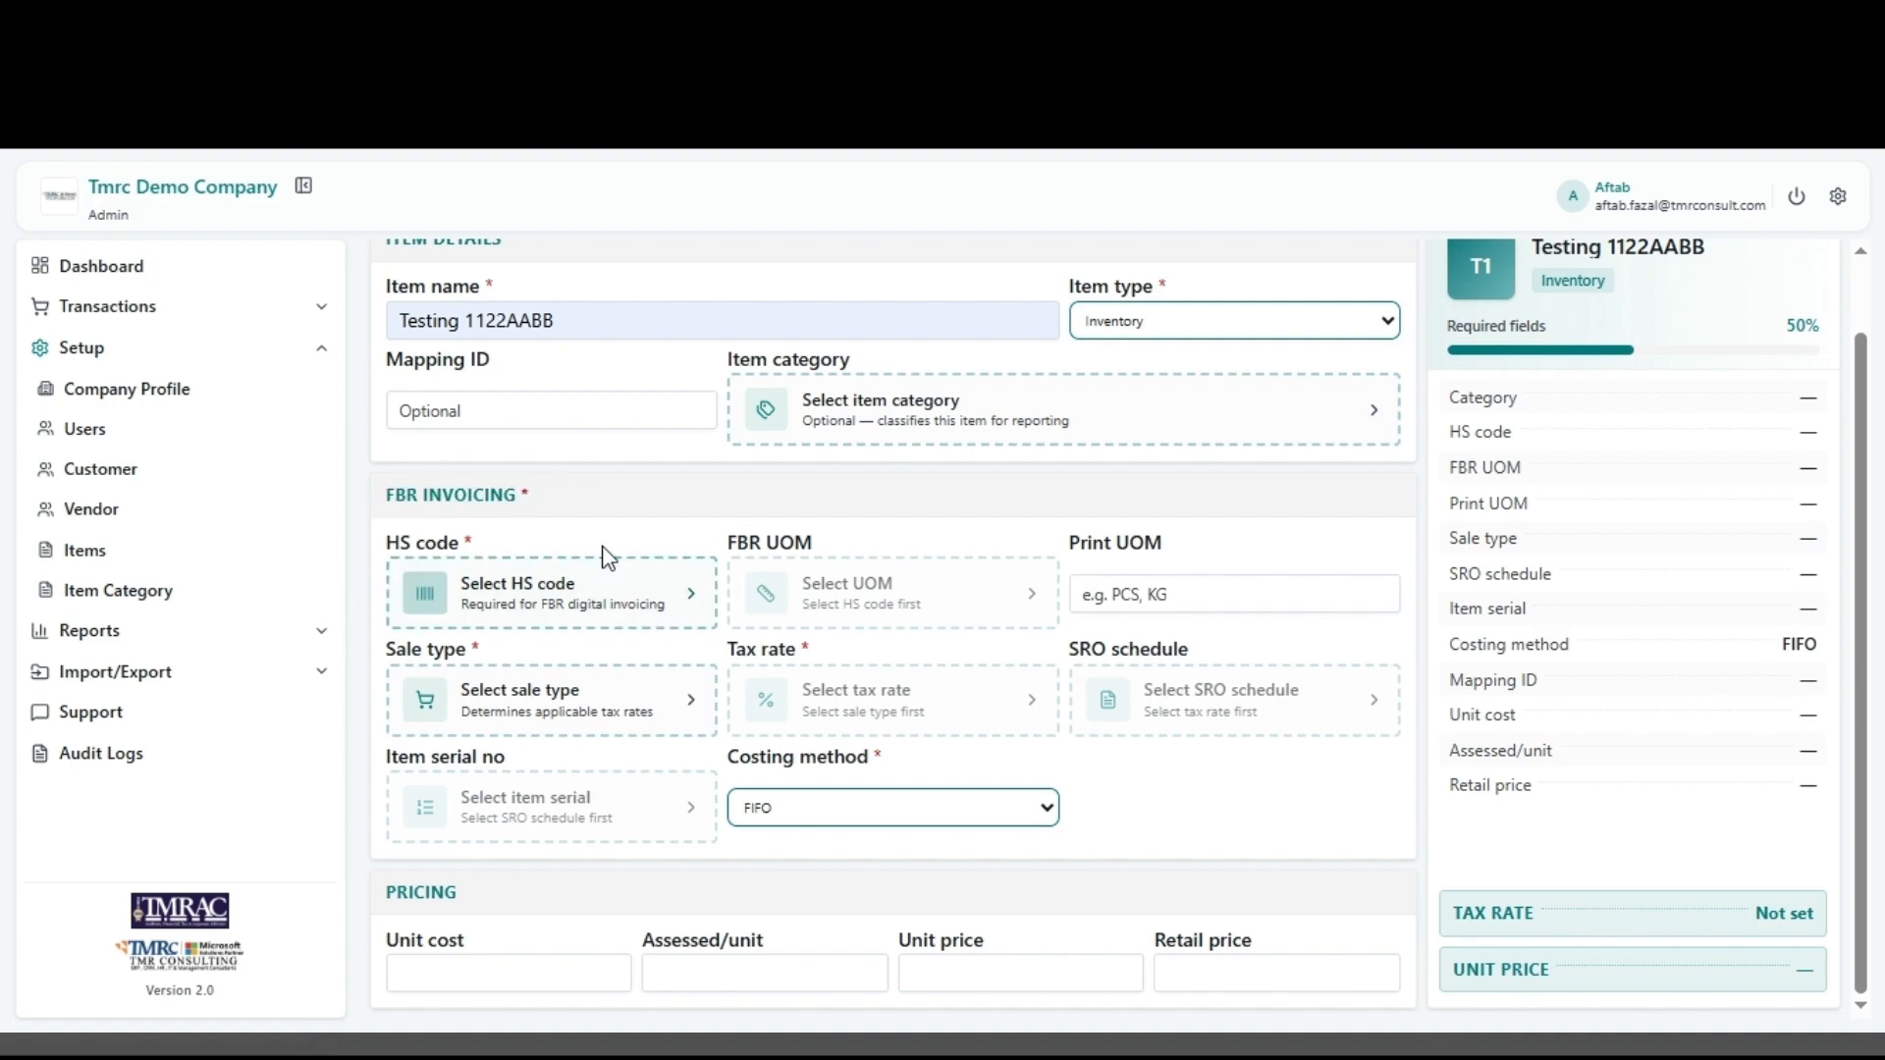
{"action": "scroll", "coordinate": [602, 551], "scroll_direction": "up", "scroll_amount": 1}
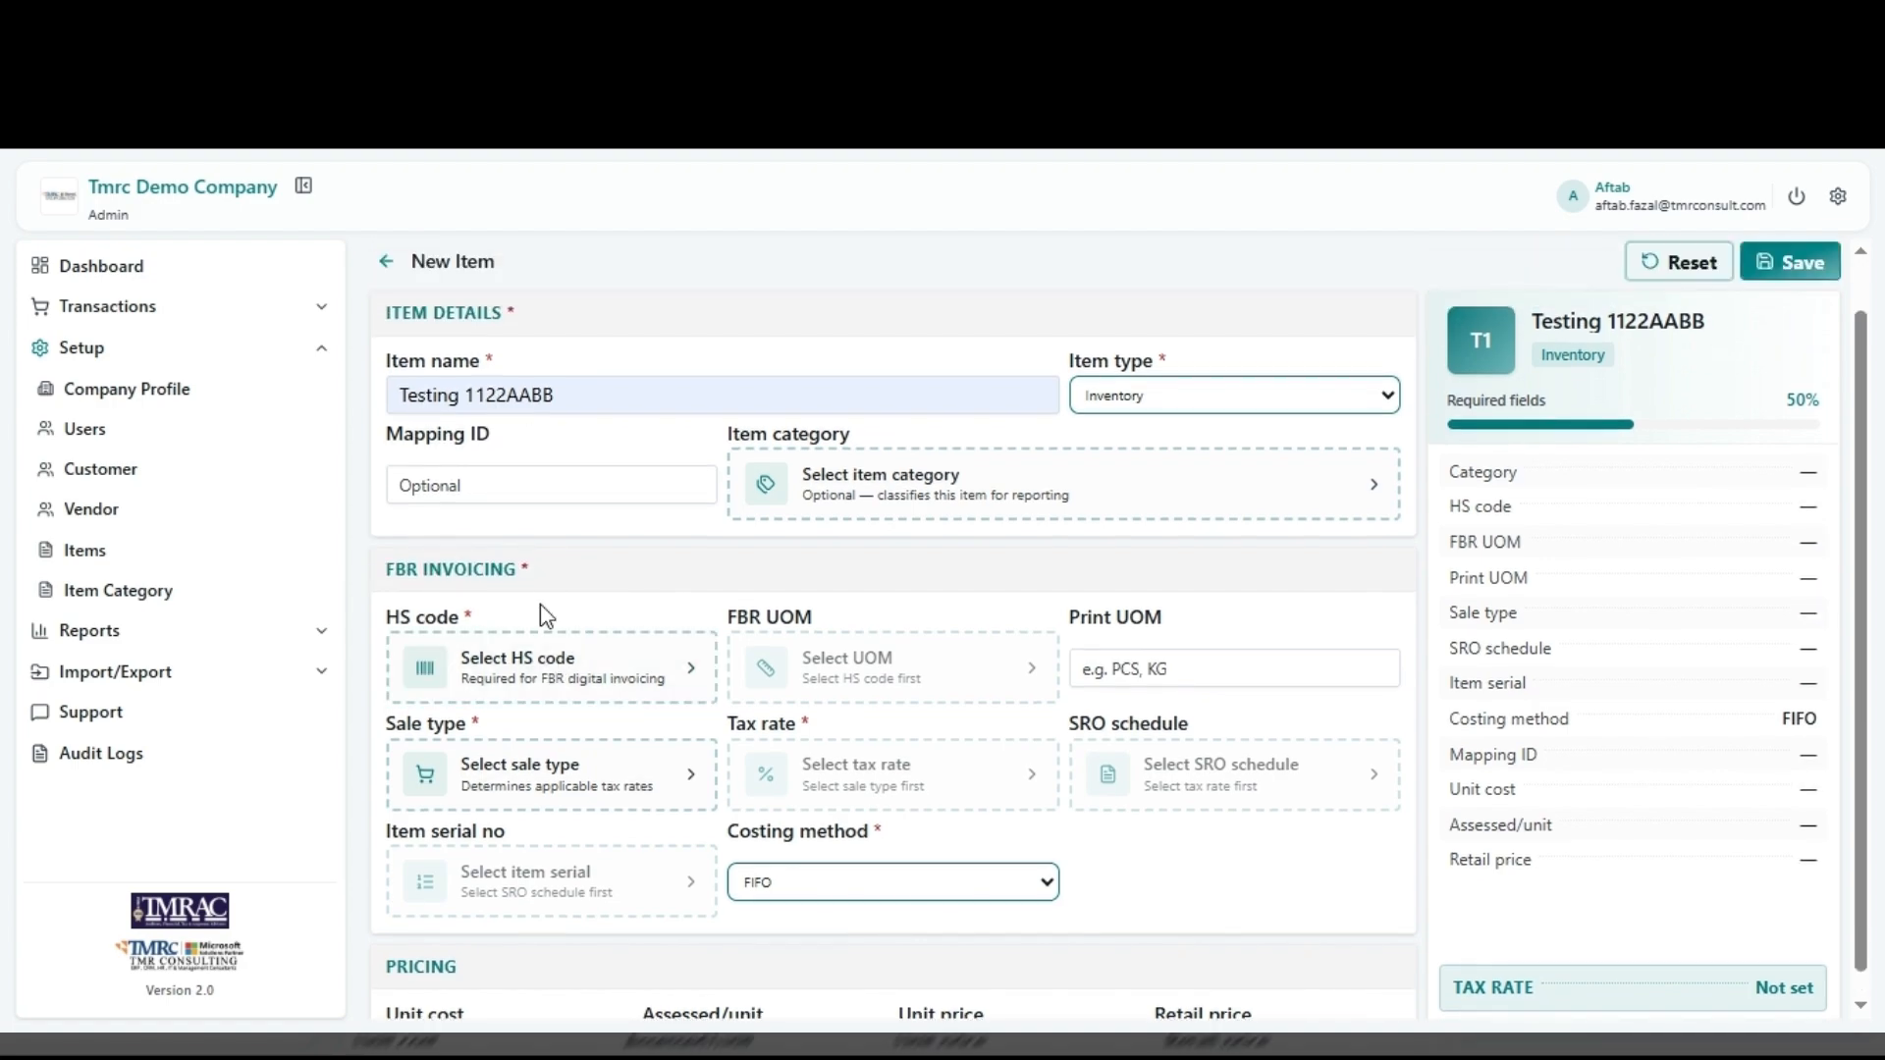
{"action": "scroll", "coordinate": [550, 619], "scroll_direction": "down", "scroll_amount": 1}
Step: Search the HS codes for 8478.9000 and assign that code to the item
{"action": "left_click", "coordinate": [630, 620]}
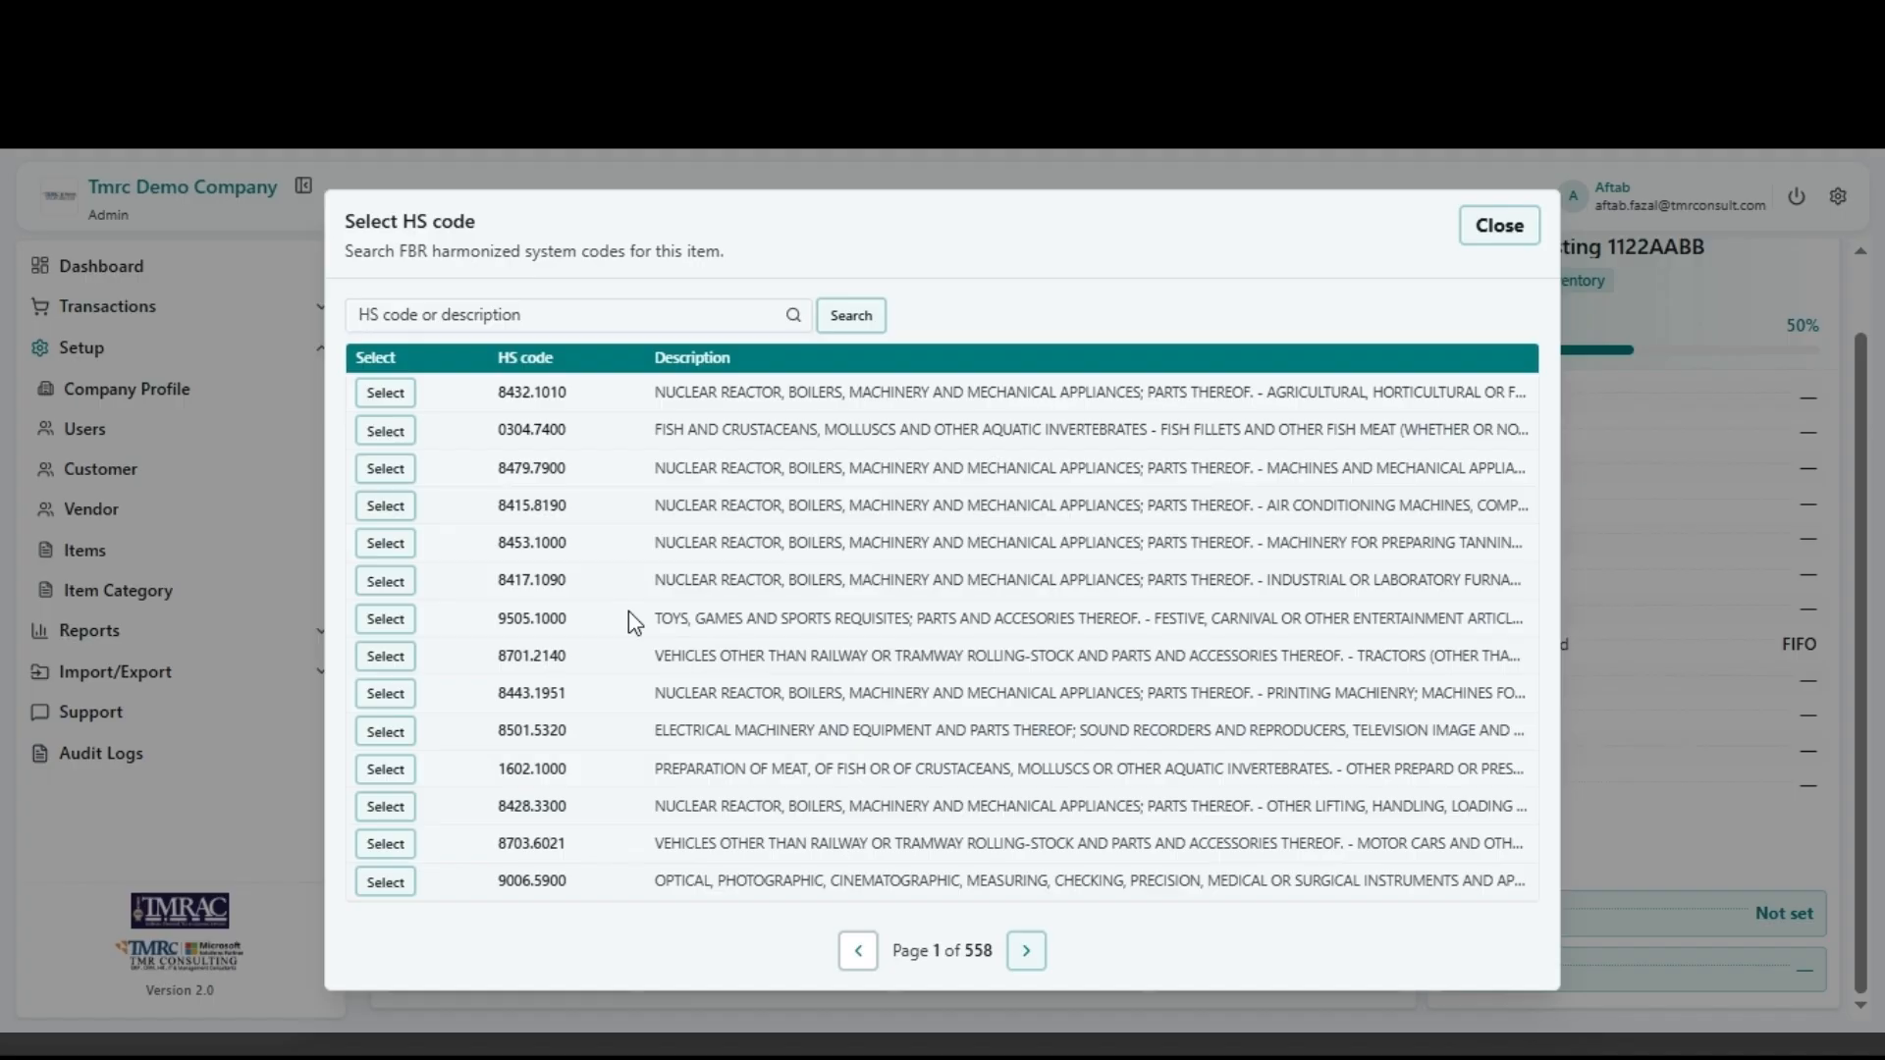
{"action": "left_click", "coordinate": [444, 316]}
{"action": "type", "text": "8478.9000"}
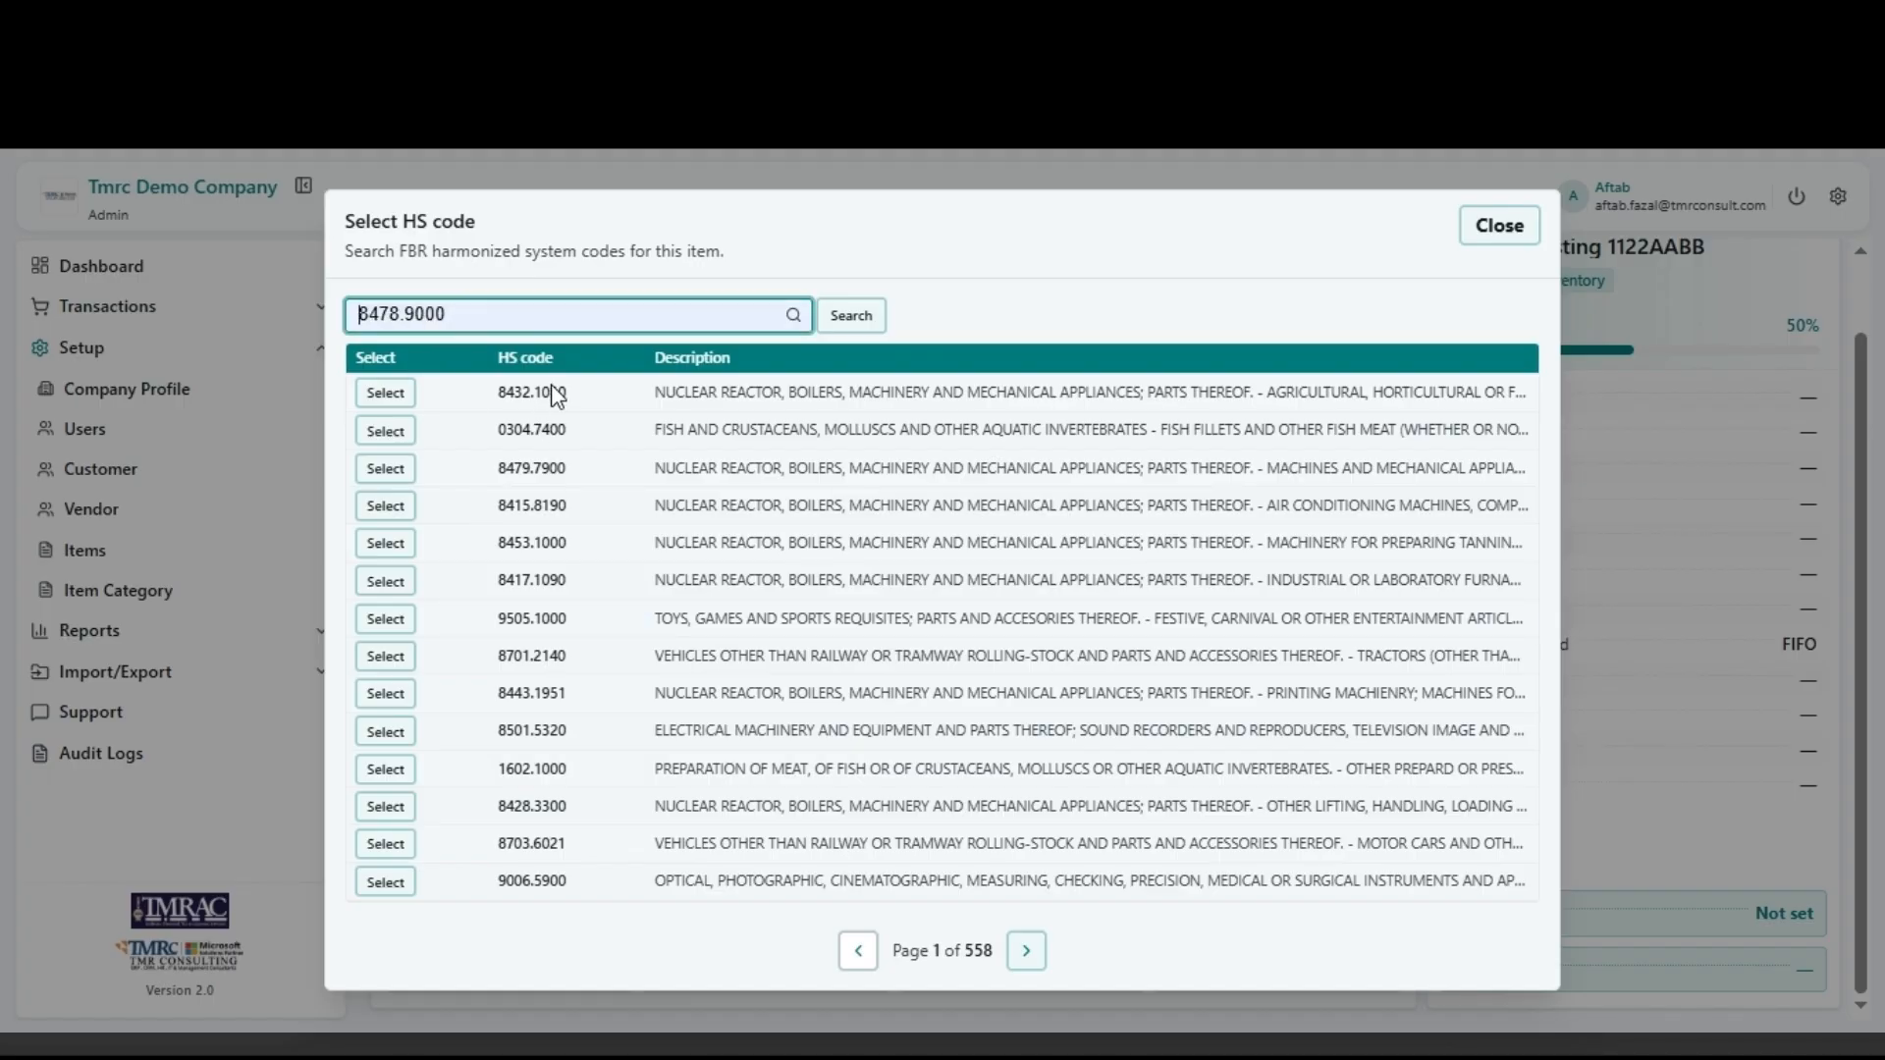
{"action": "left_click", "coordinate": [551, 386]}
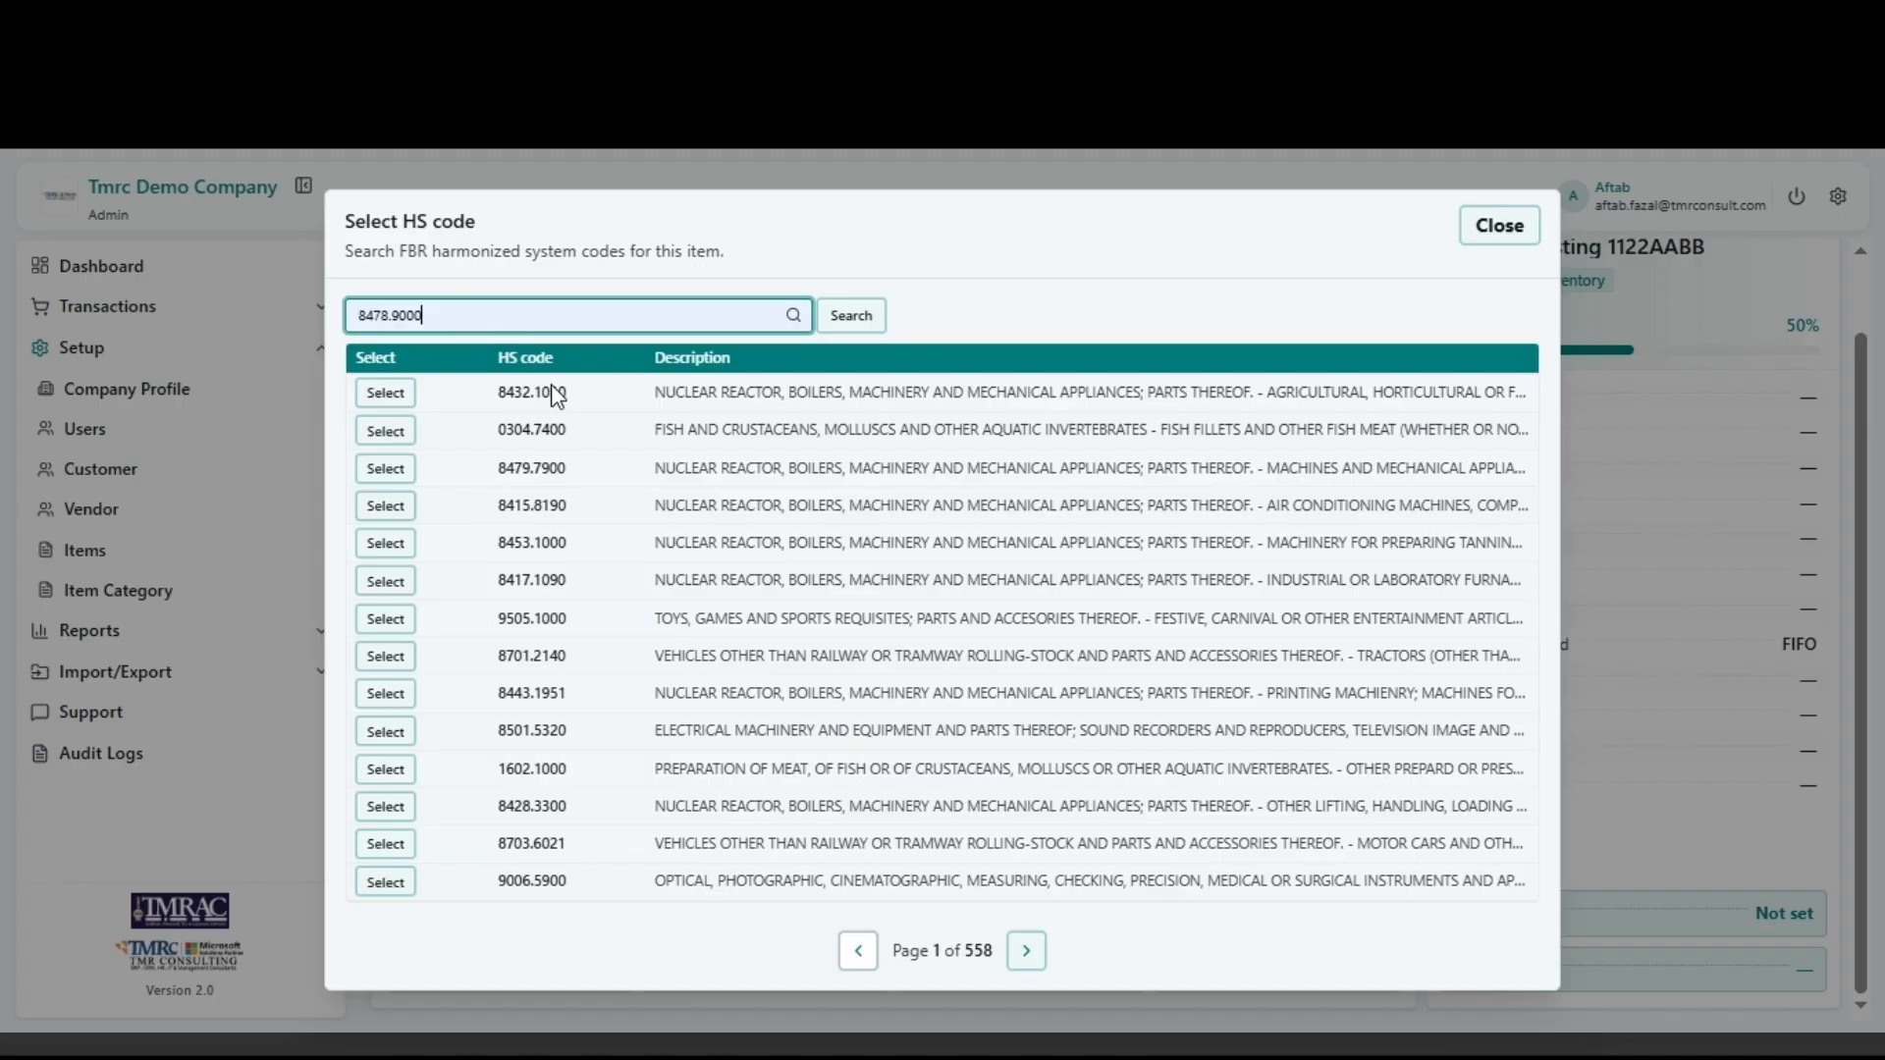
{"action": "left_click", "coordinate": [850, 315]}
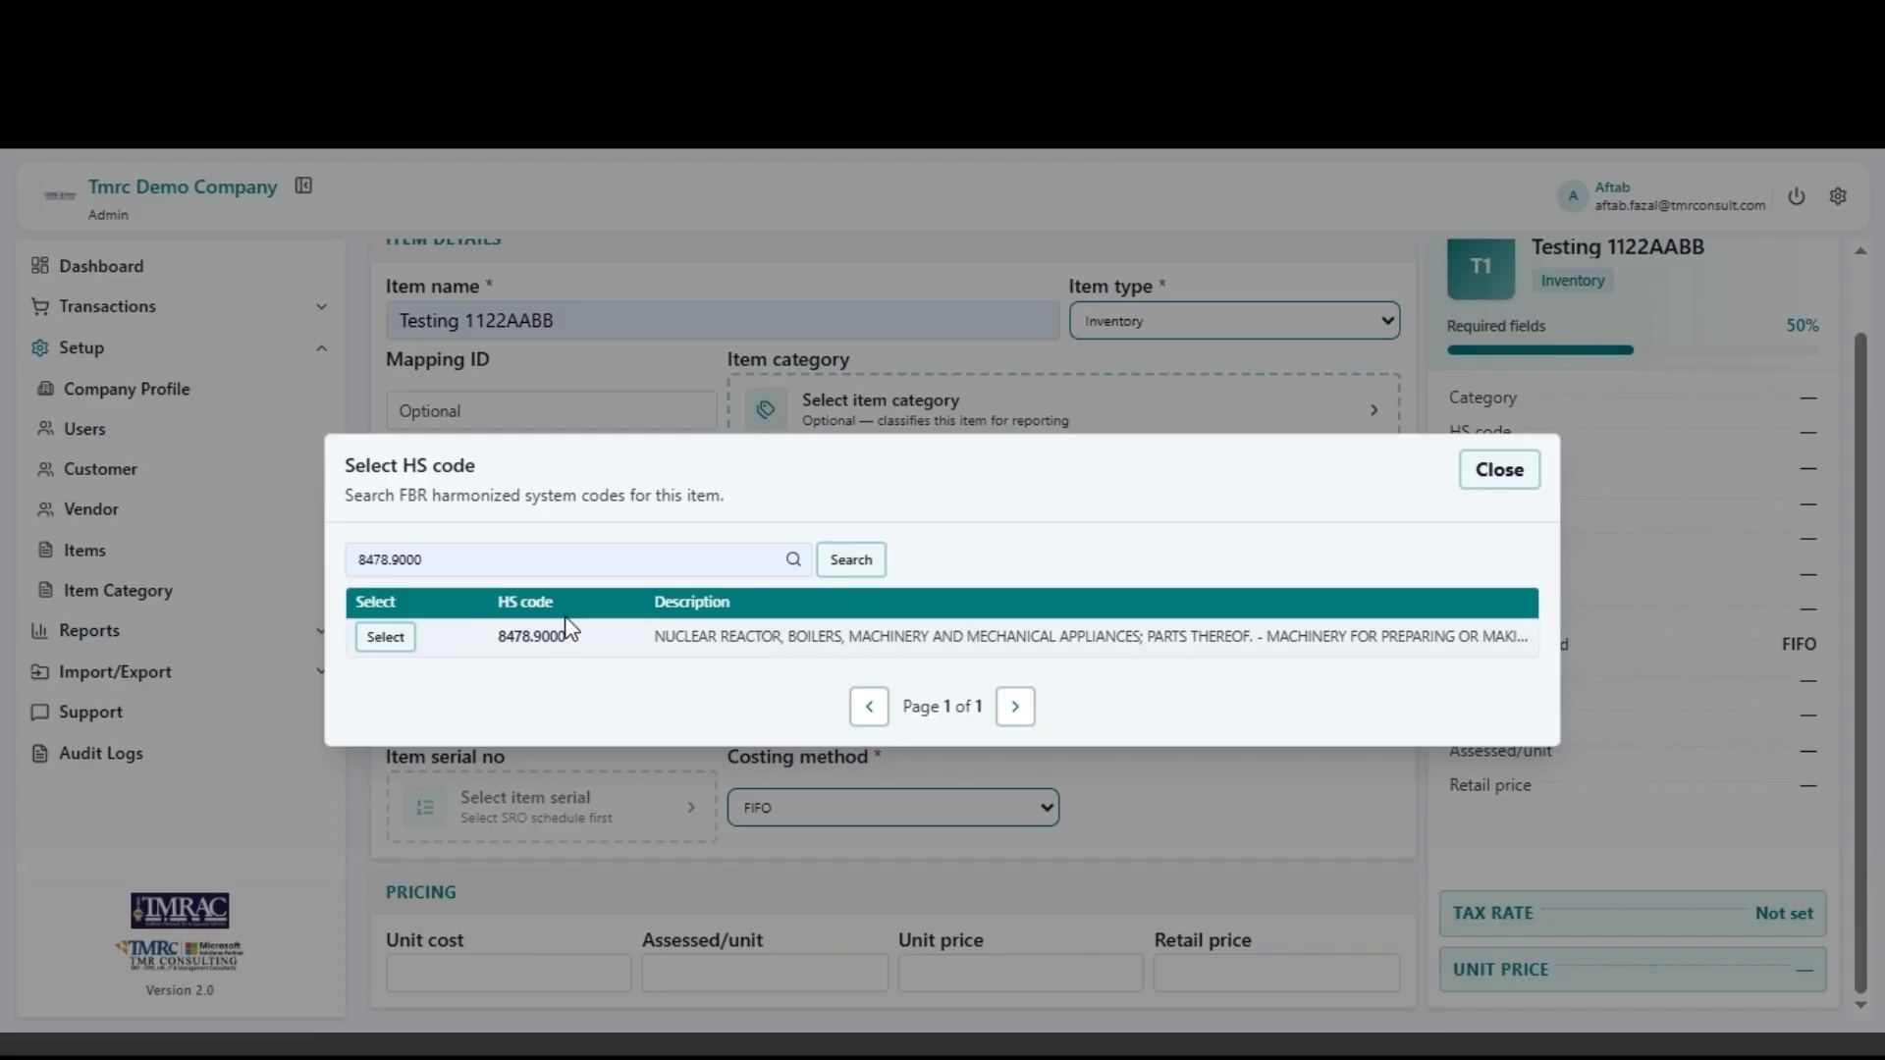
{"action": "left_click", "coordinate": [400, 640]}
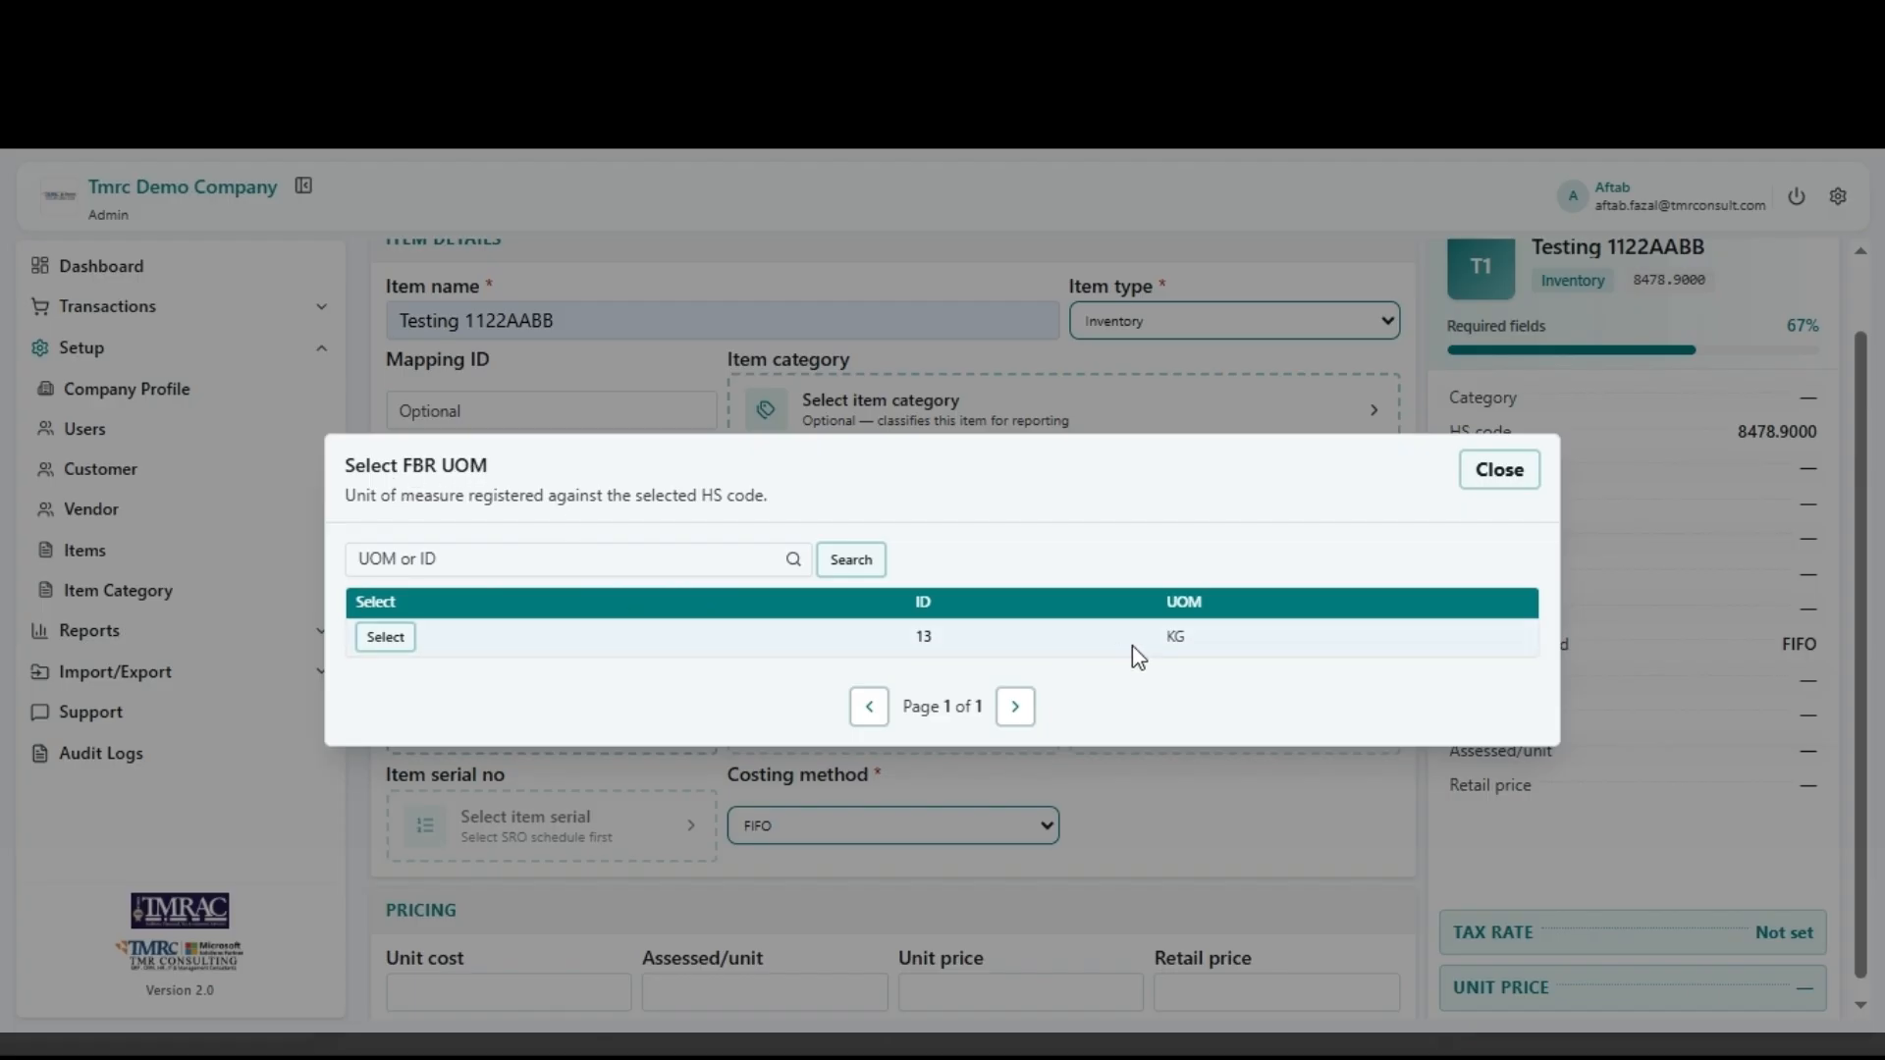
Step: Choose KG as the item's FBR unit of measure and enter kg as its print UOM
{"action": "left_click", "coordinate": [385, 639]}
{"action": "left_click_drag", "start_coordinate": [1072, 540], "coordinate": [1196, 550]}
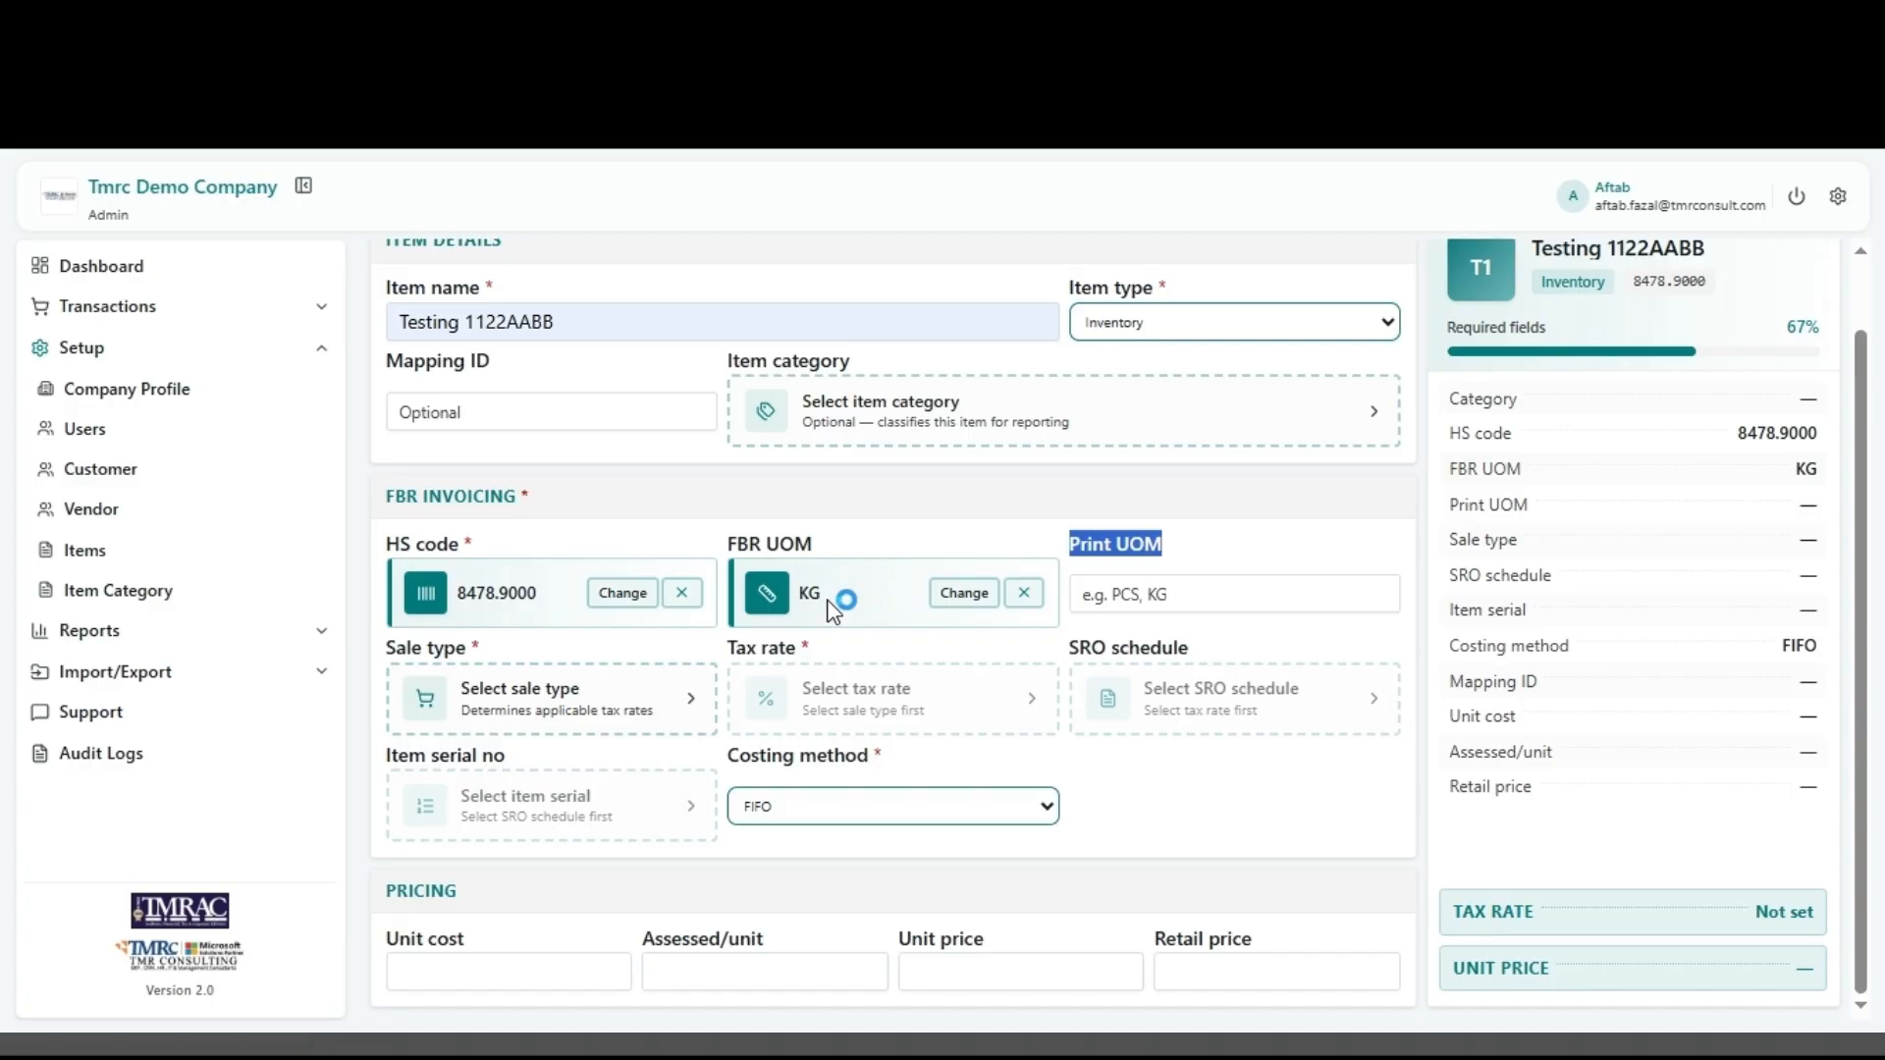
{"action": "left_click", "coordinate": [1188, 597]}
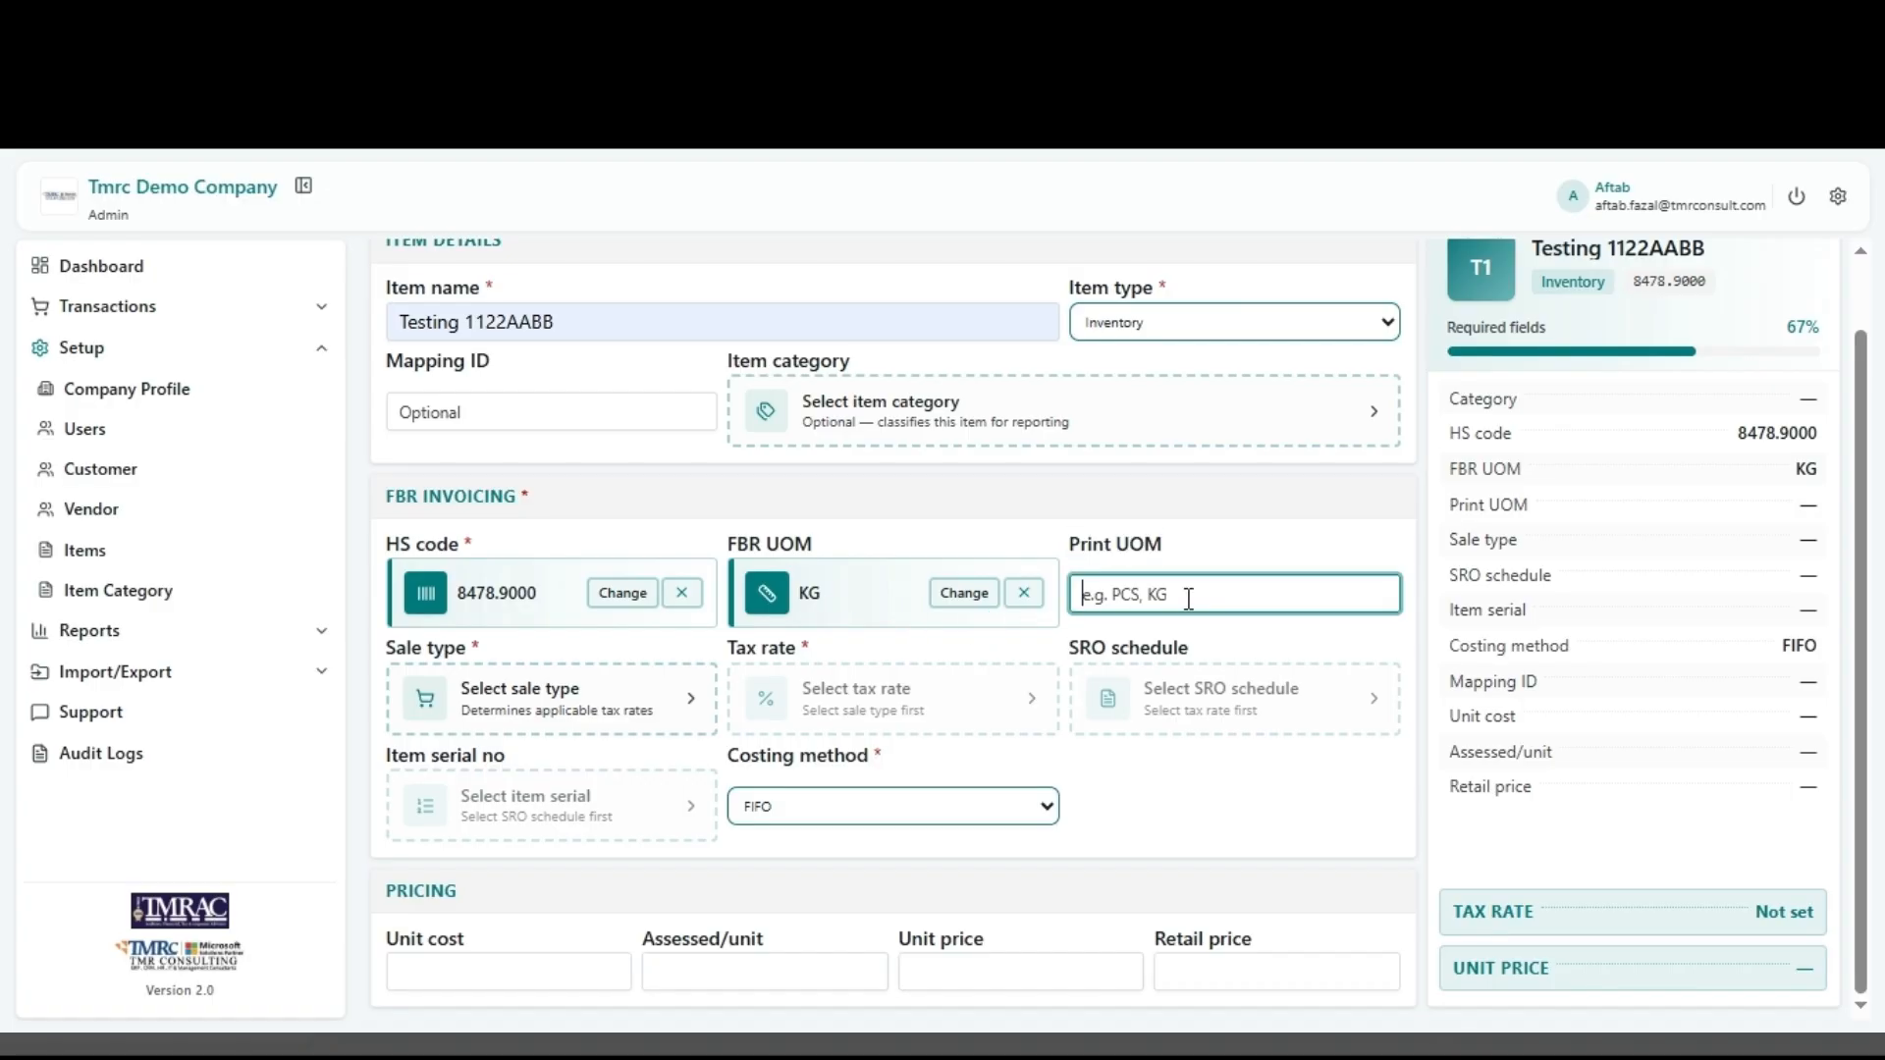
{"action": "type", "text": "unit"}
{"action": "key", "text": "ctrl+a"}
{"action": "type", "text": "kg"}
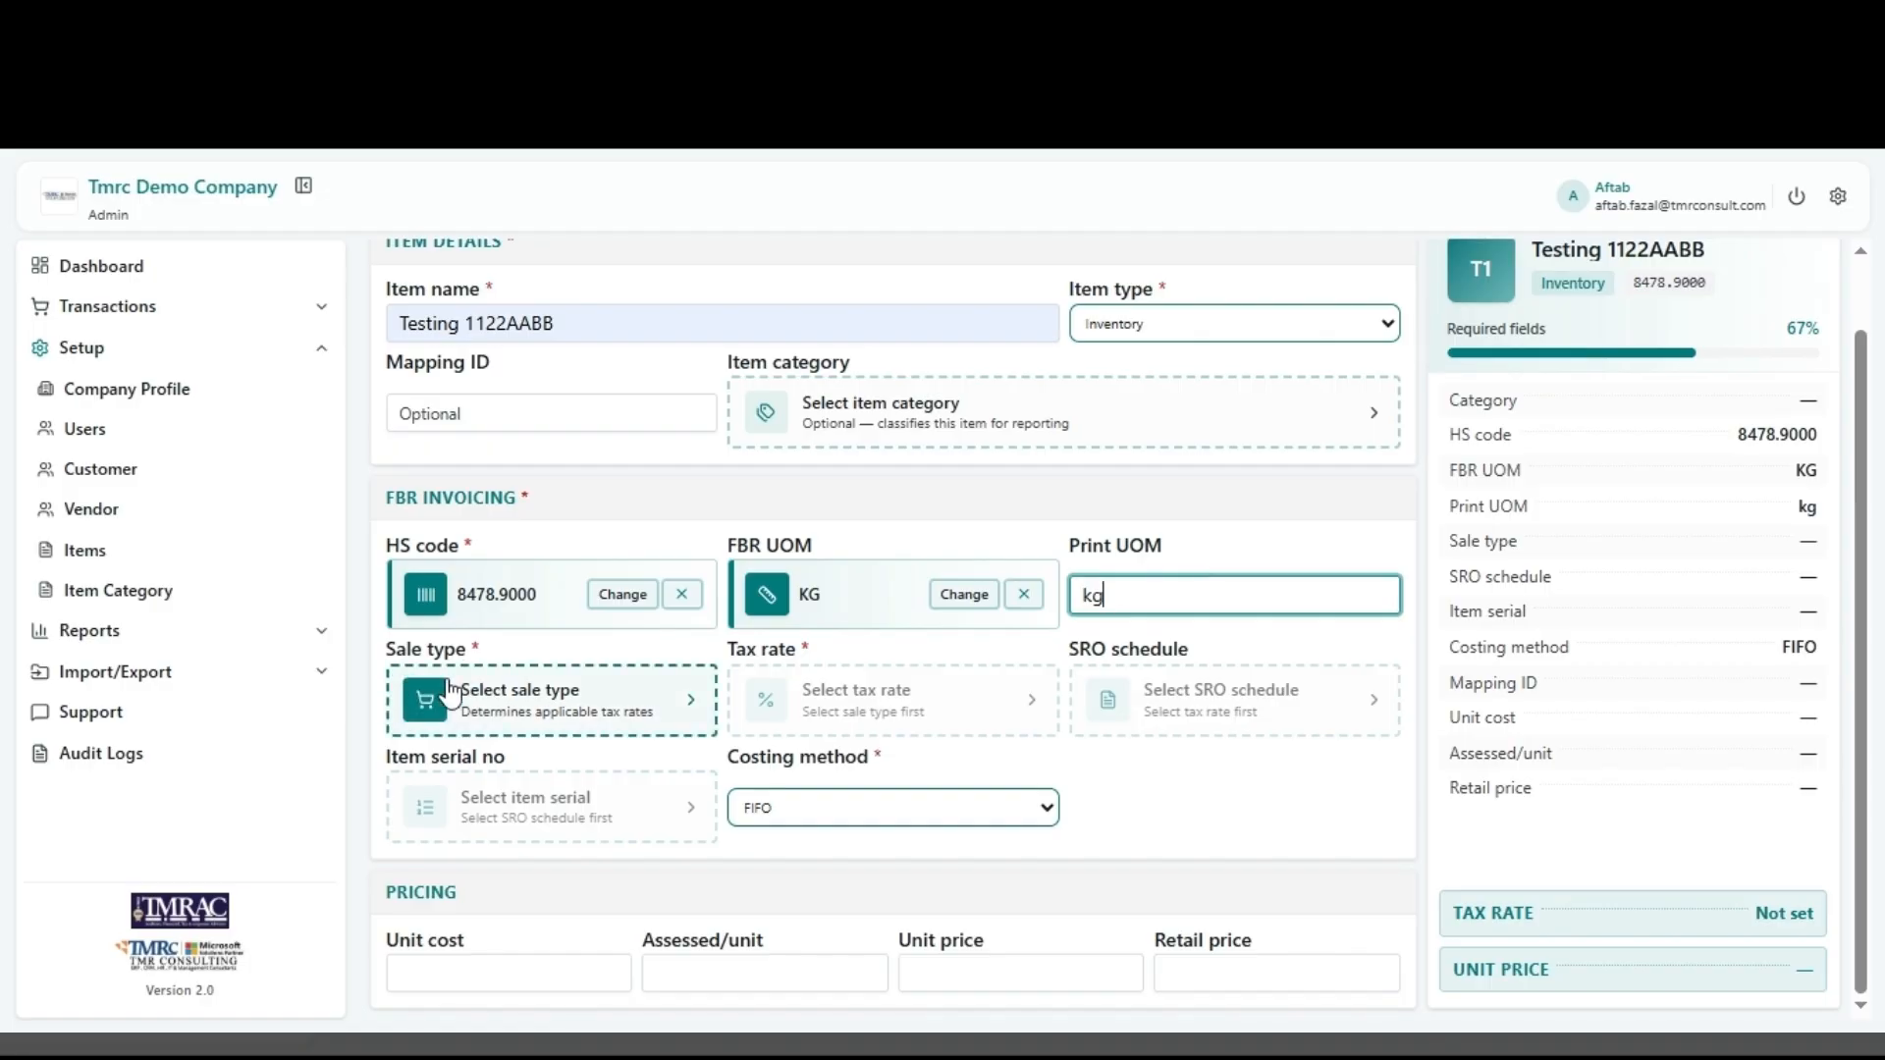
Step: Set the item's sale type to Goods at standard rate (default) and its tax rate to 18%
{"action": "left_click", "coordinate": [571, 705]}
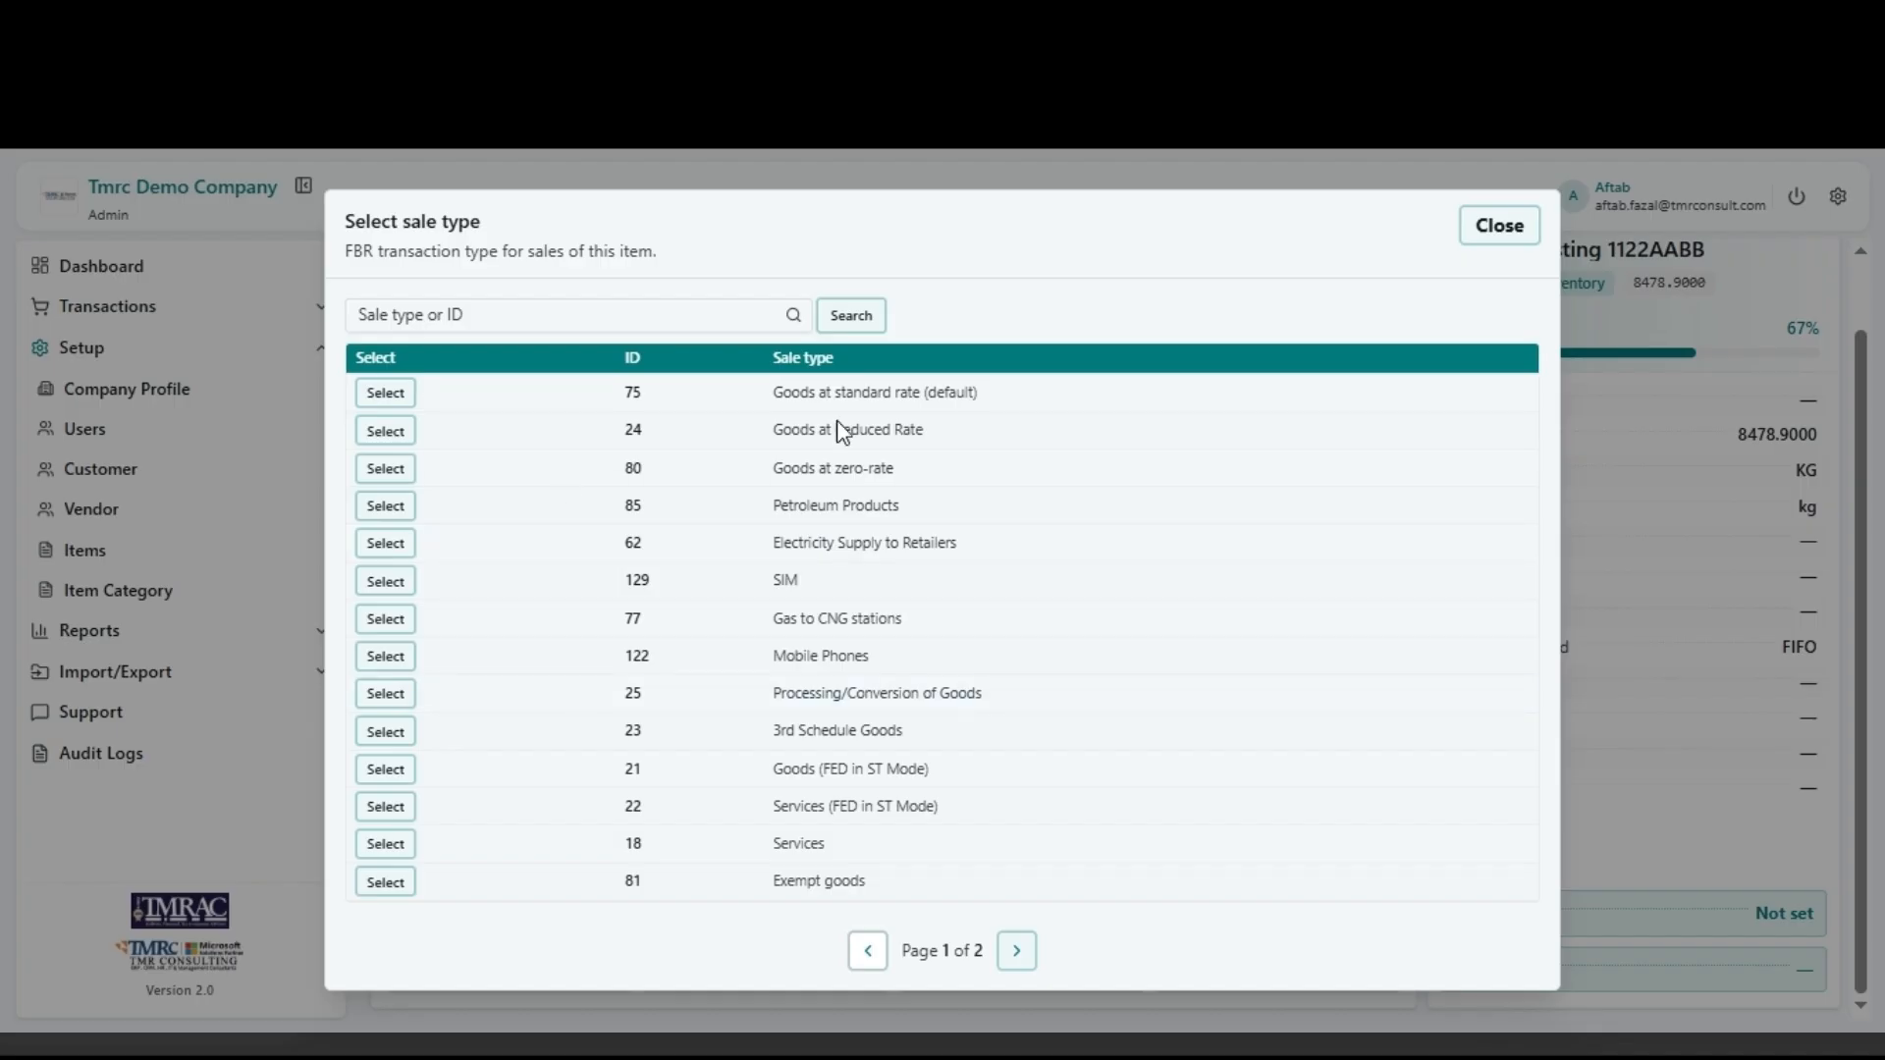
{"action": "left_click", "coordinate": [371, 394]}
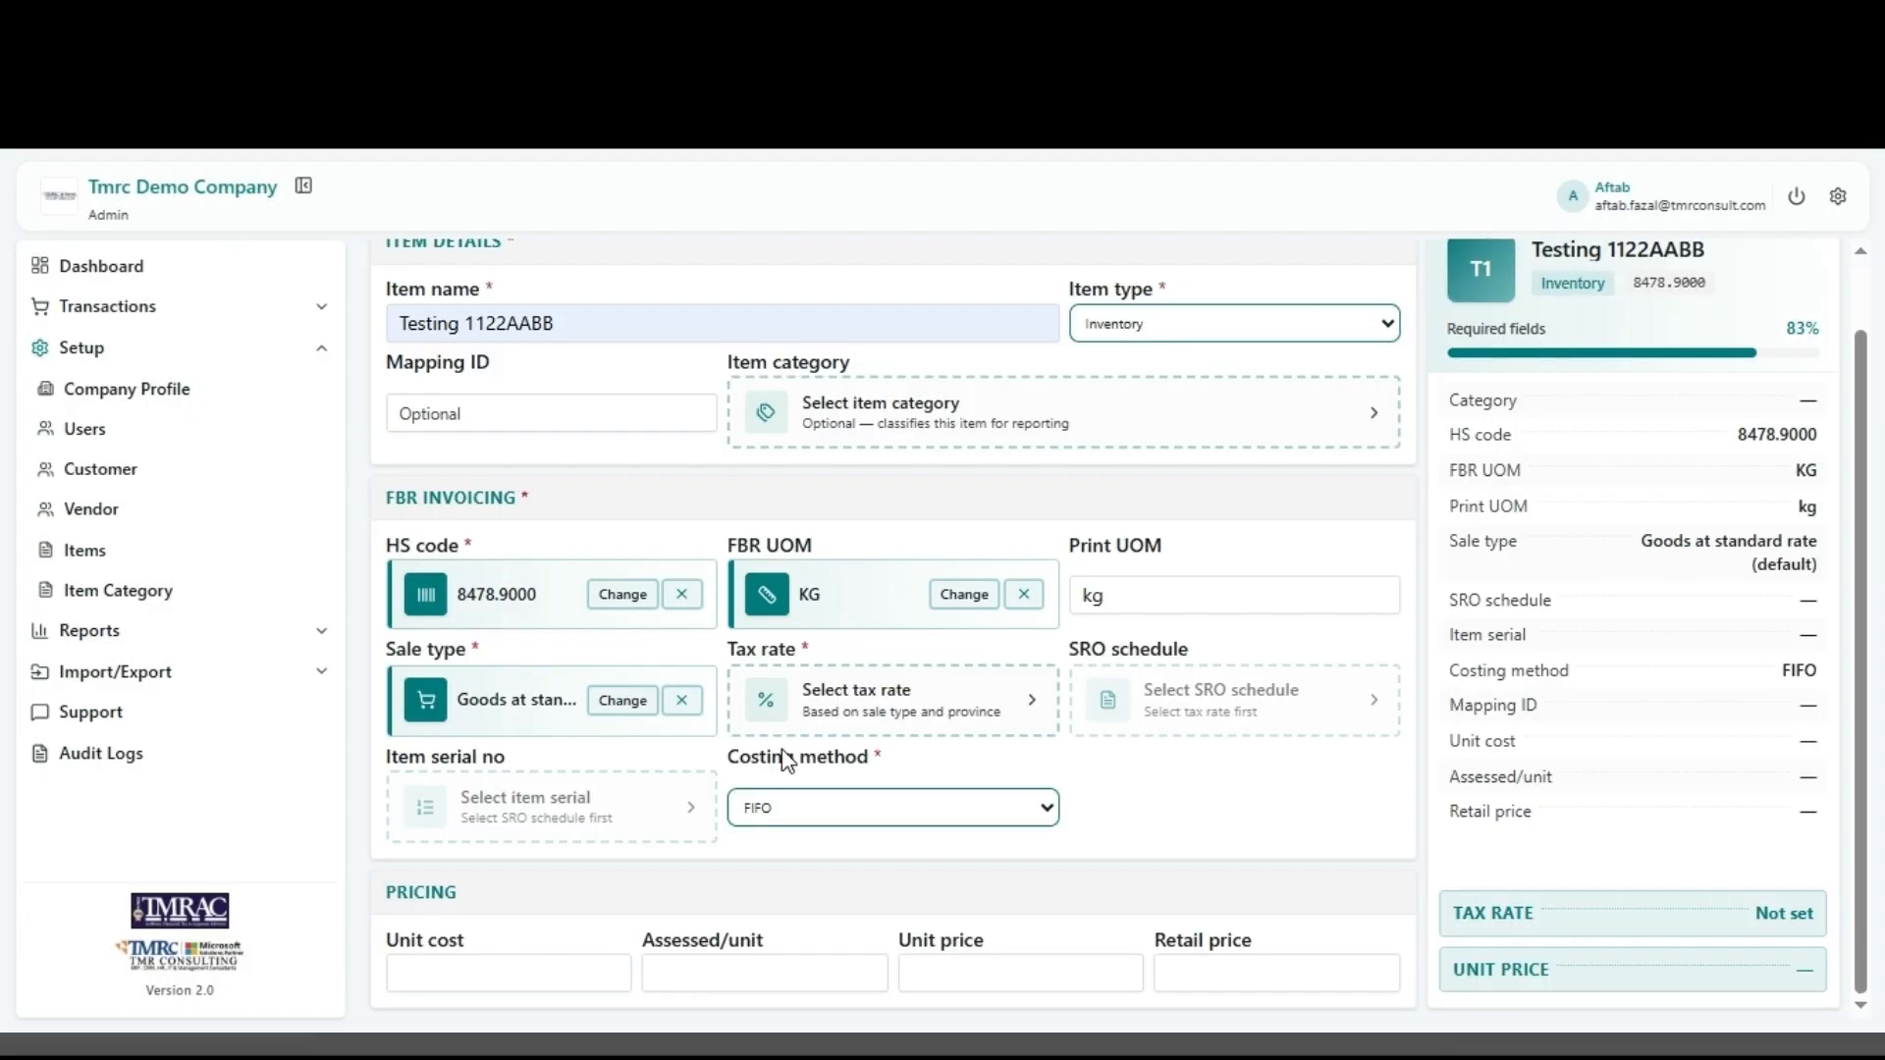
{"action": "left_click", "coordinate": [896, 699]}
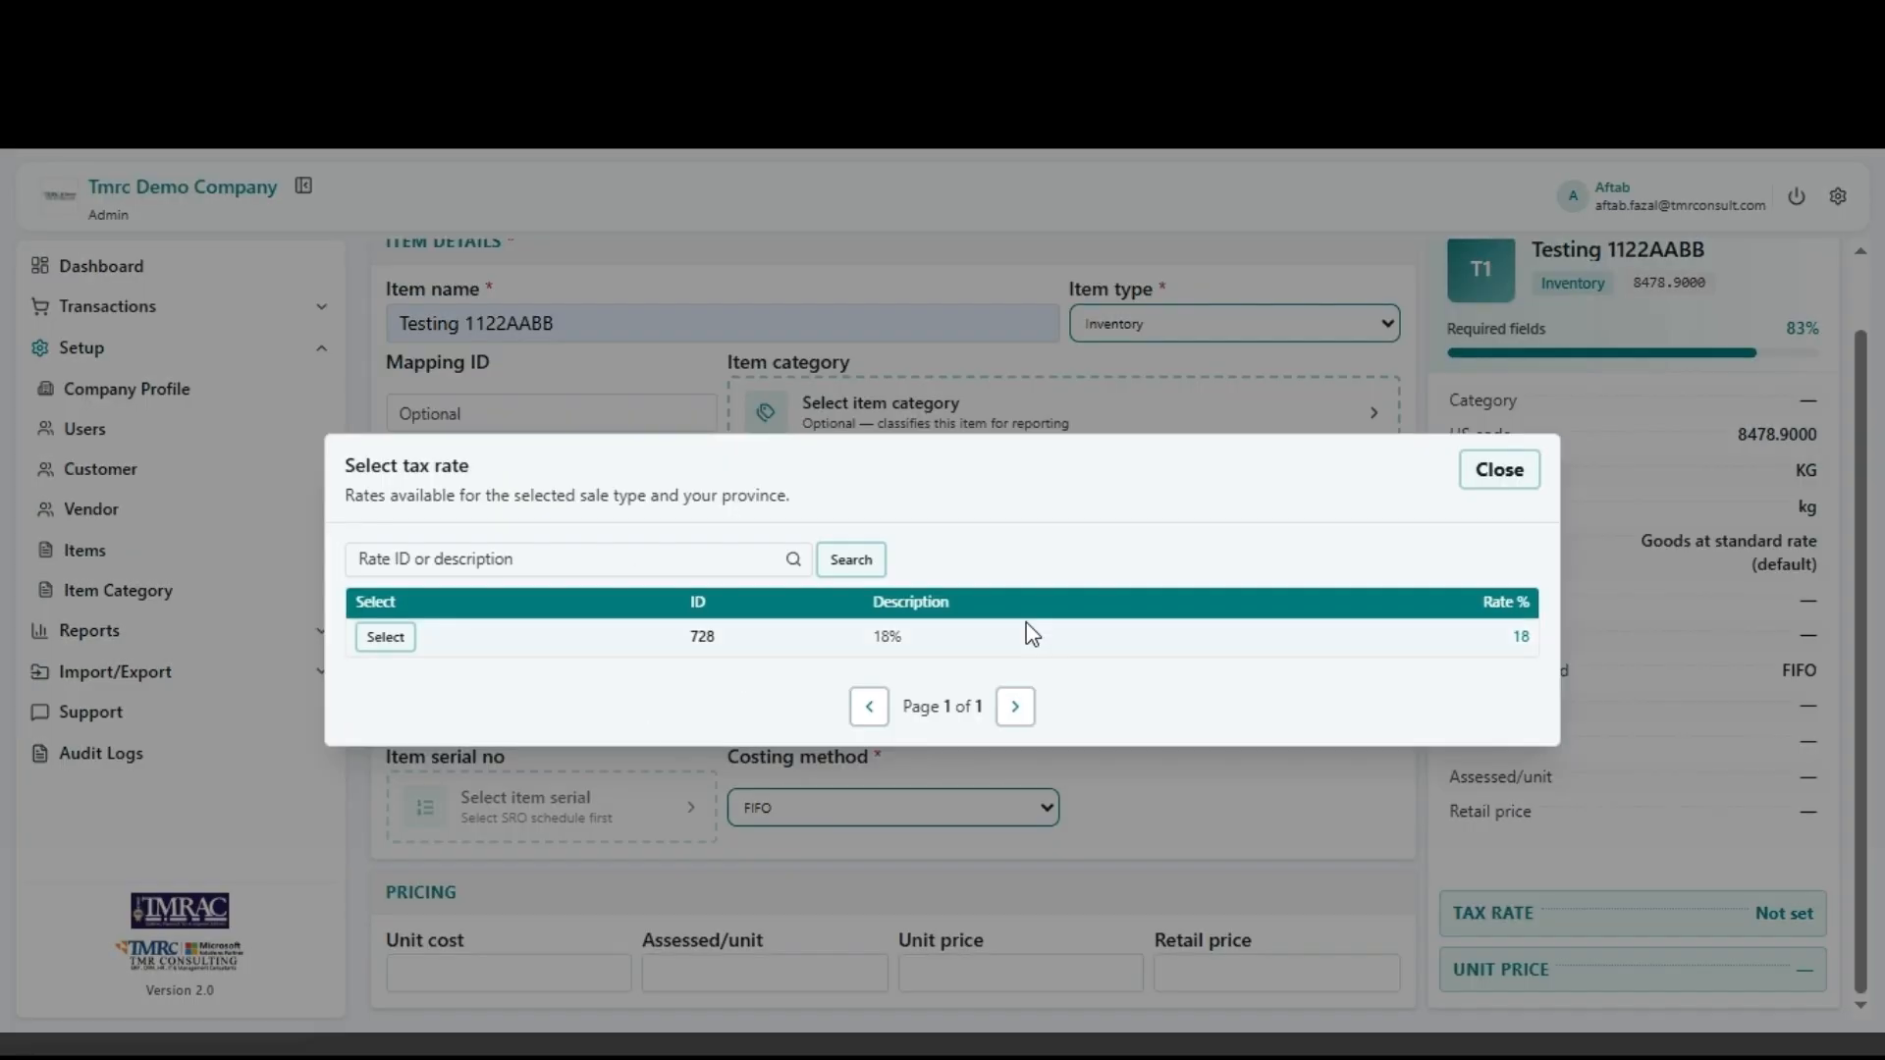
{"action": "left_click", "coordinate": [397, 640]}
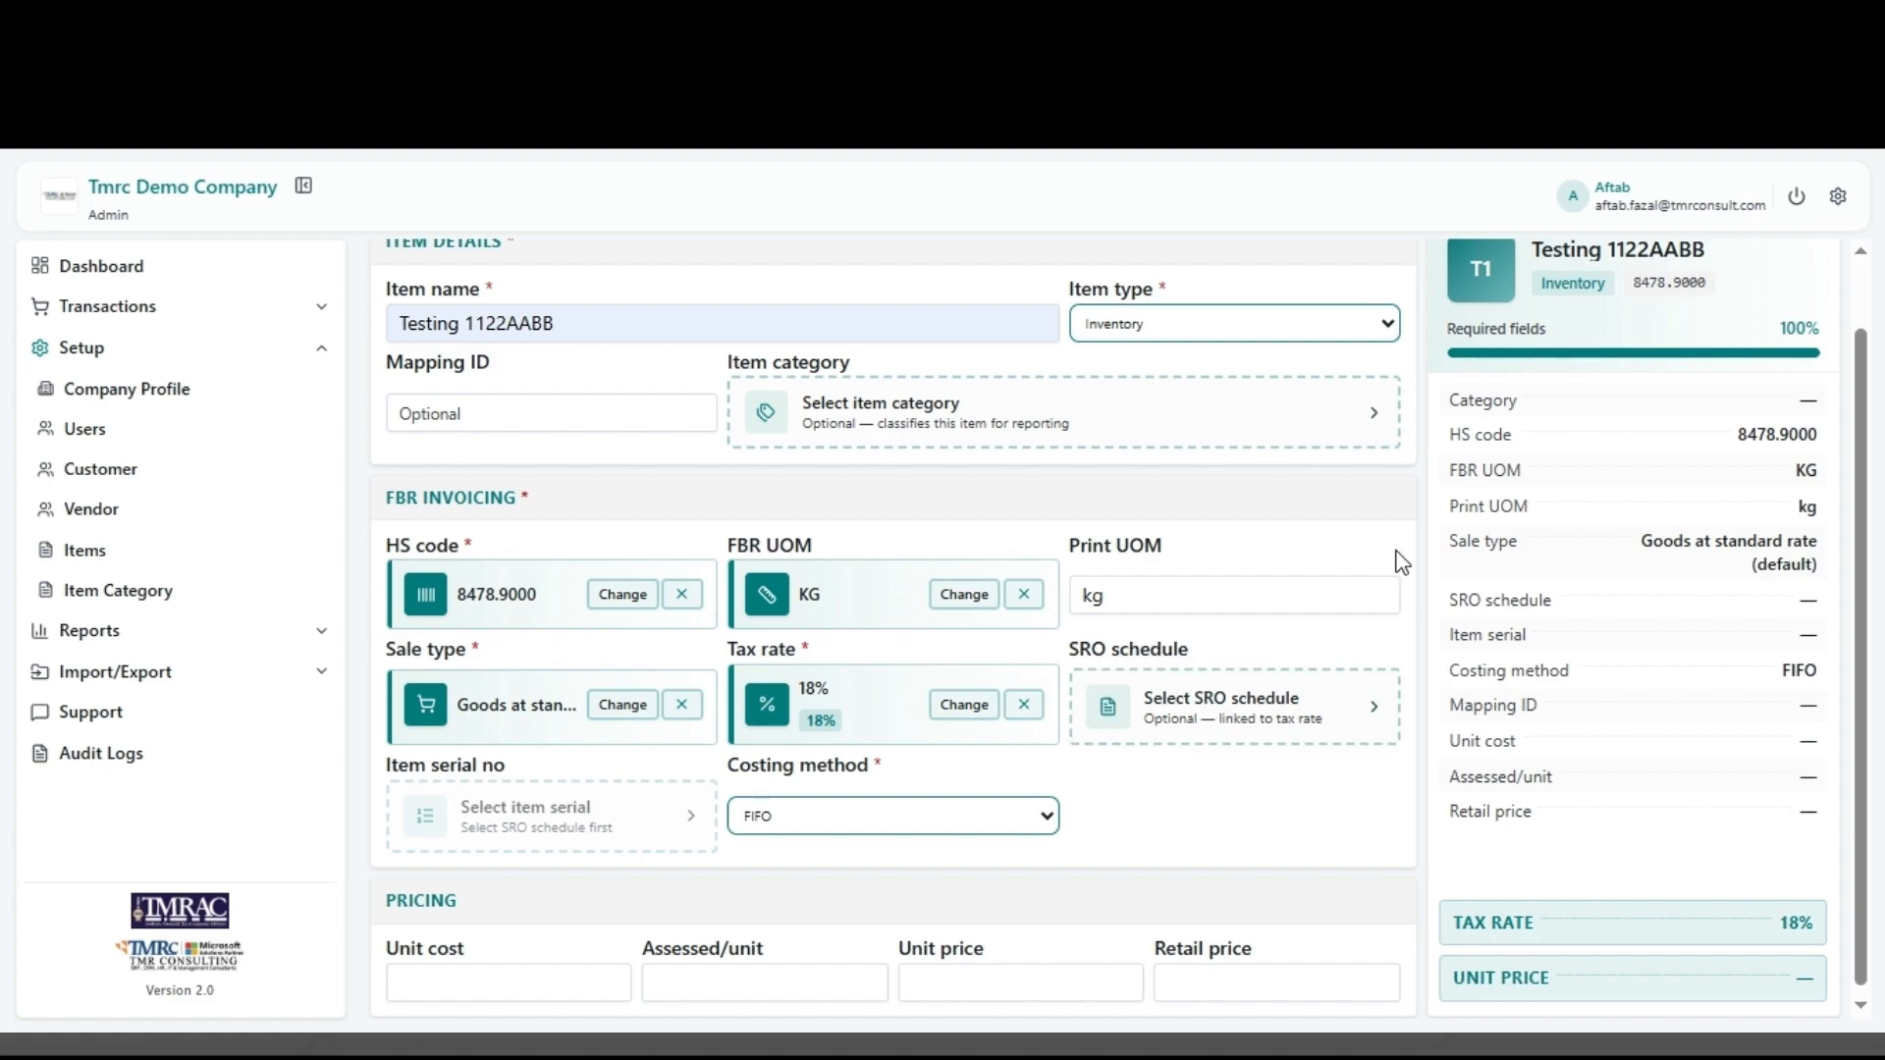
Step: Check the SRO schedule options offered for the item's tax rate and close the list without choosing one
{"action": "left_click", "coordinate": [1304, 704]}
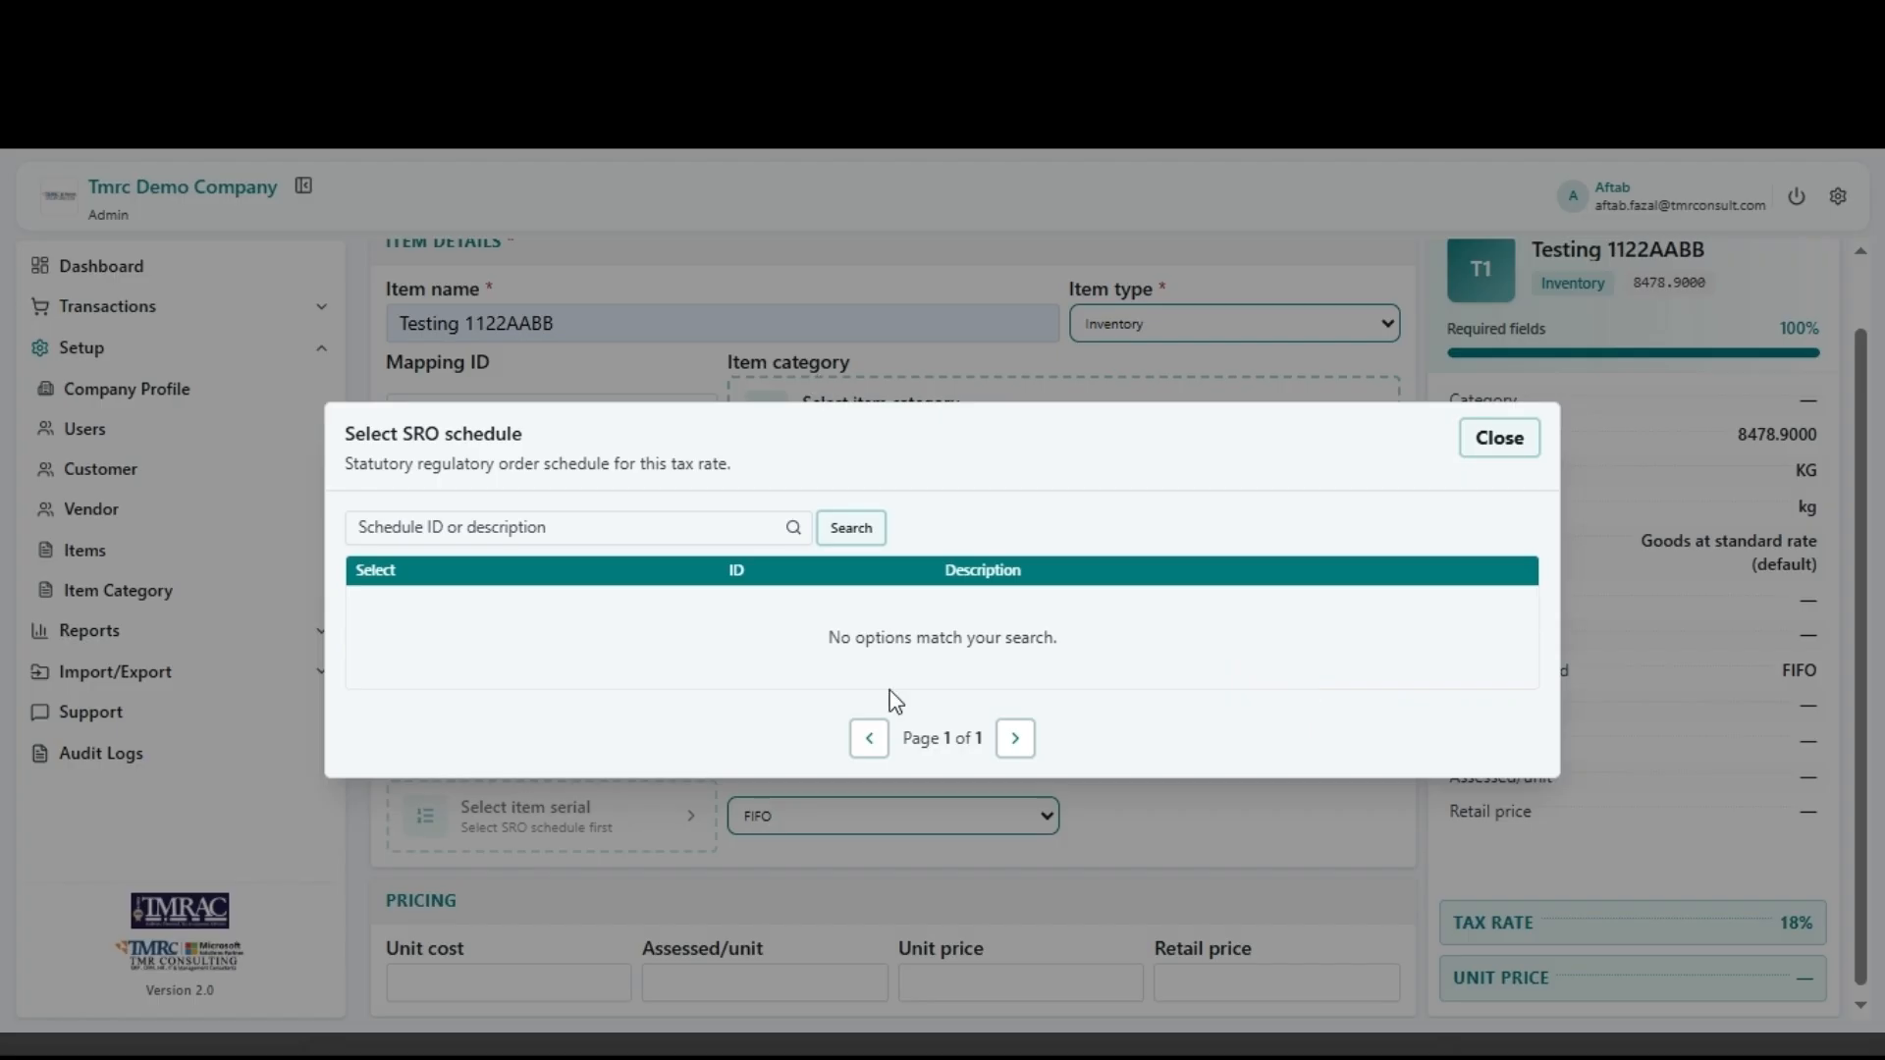
{"action": "left_click", "coordinate": [1050, 383]}
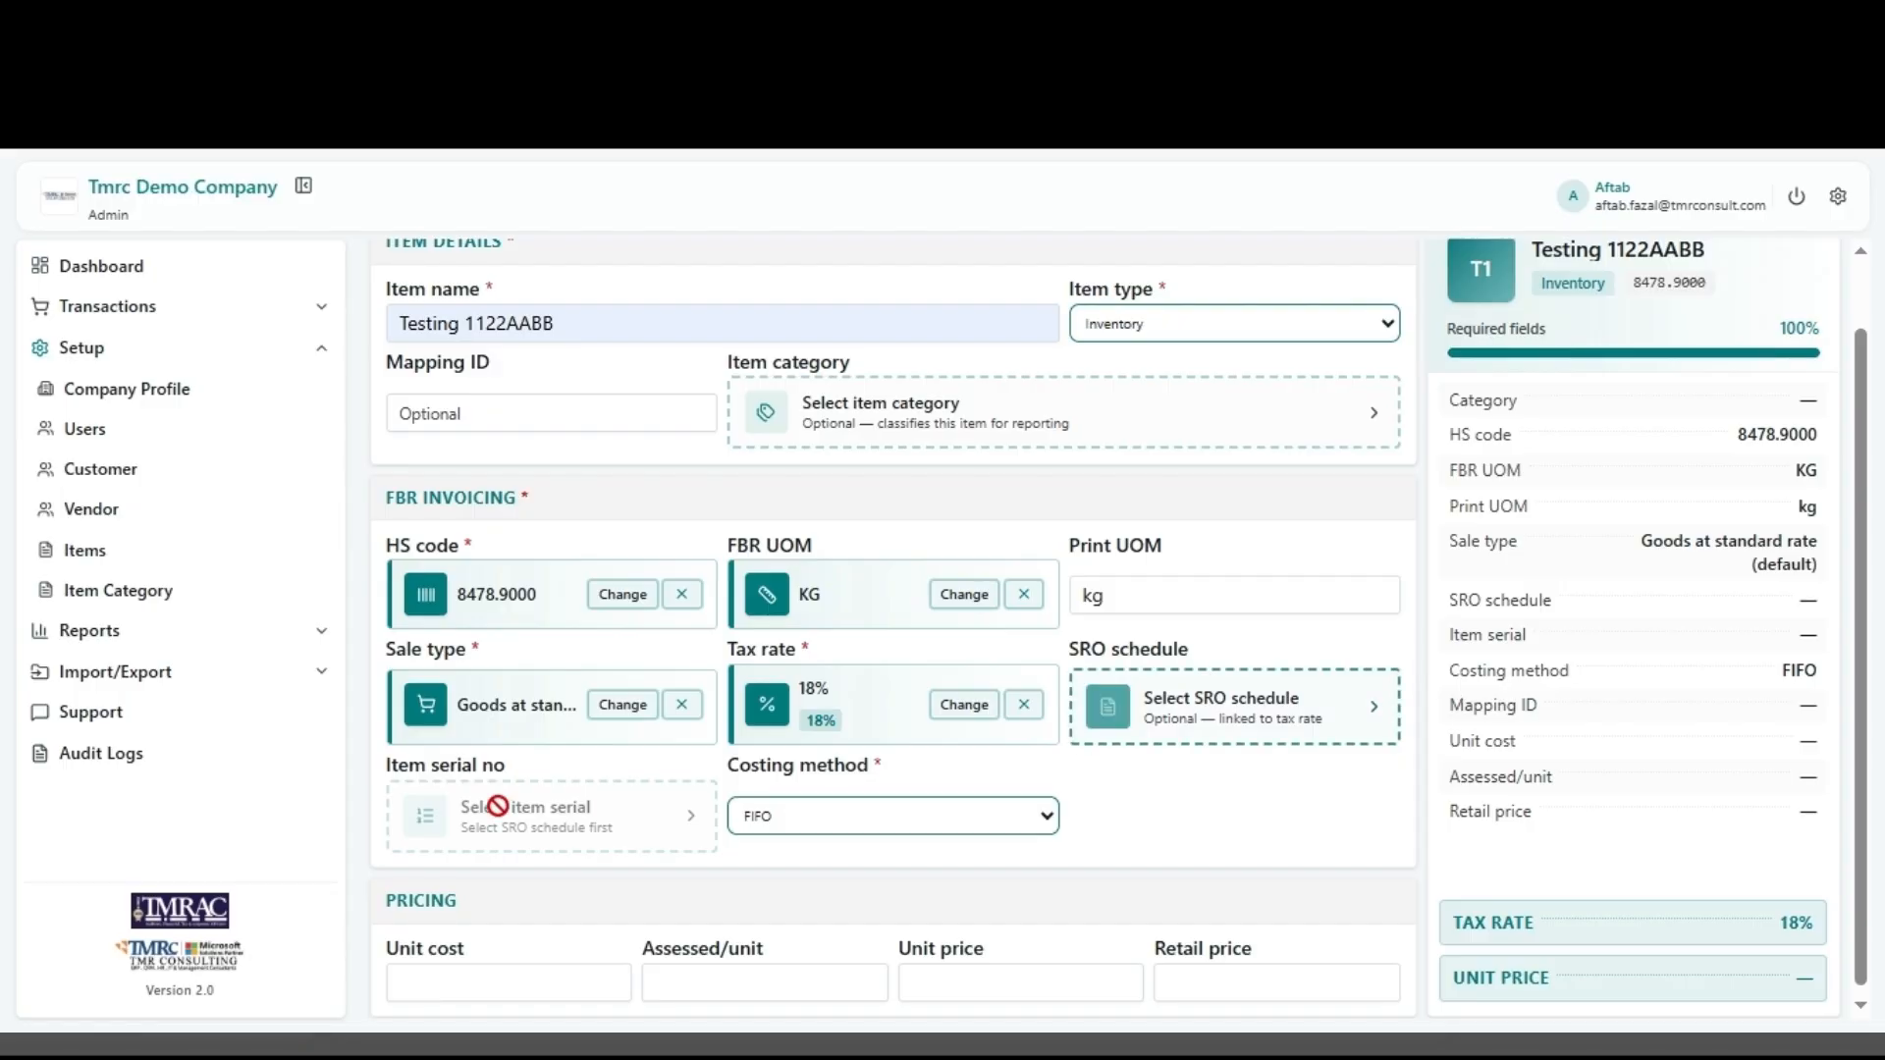
{"action": "left_click", "coordinate": [1243, 712]}
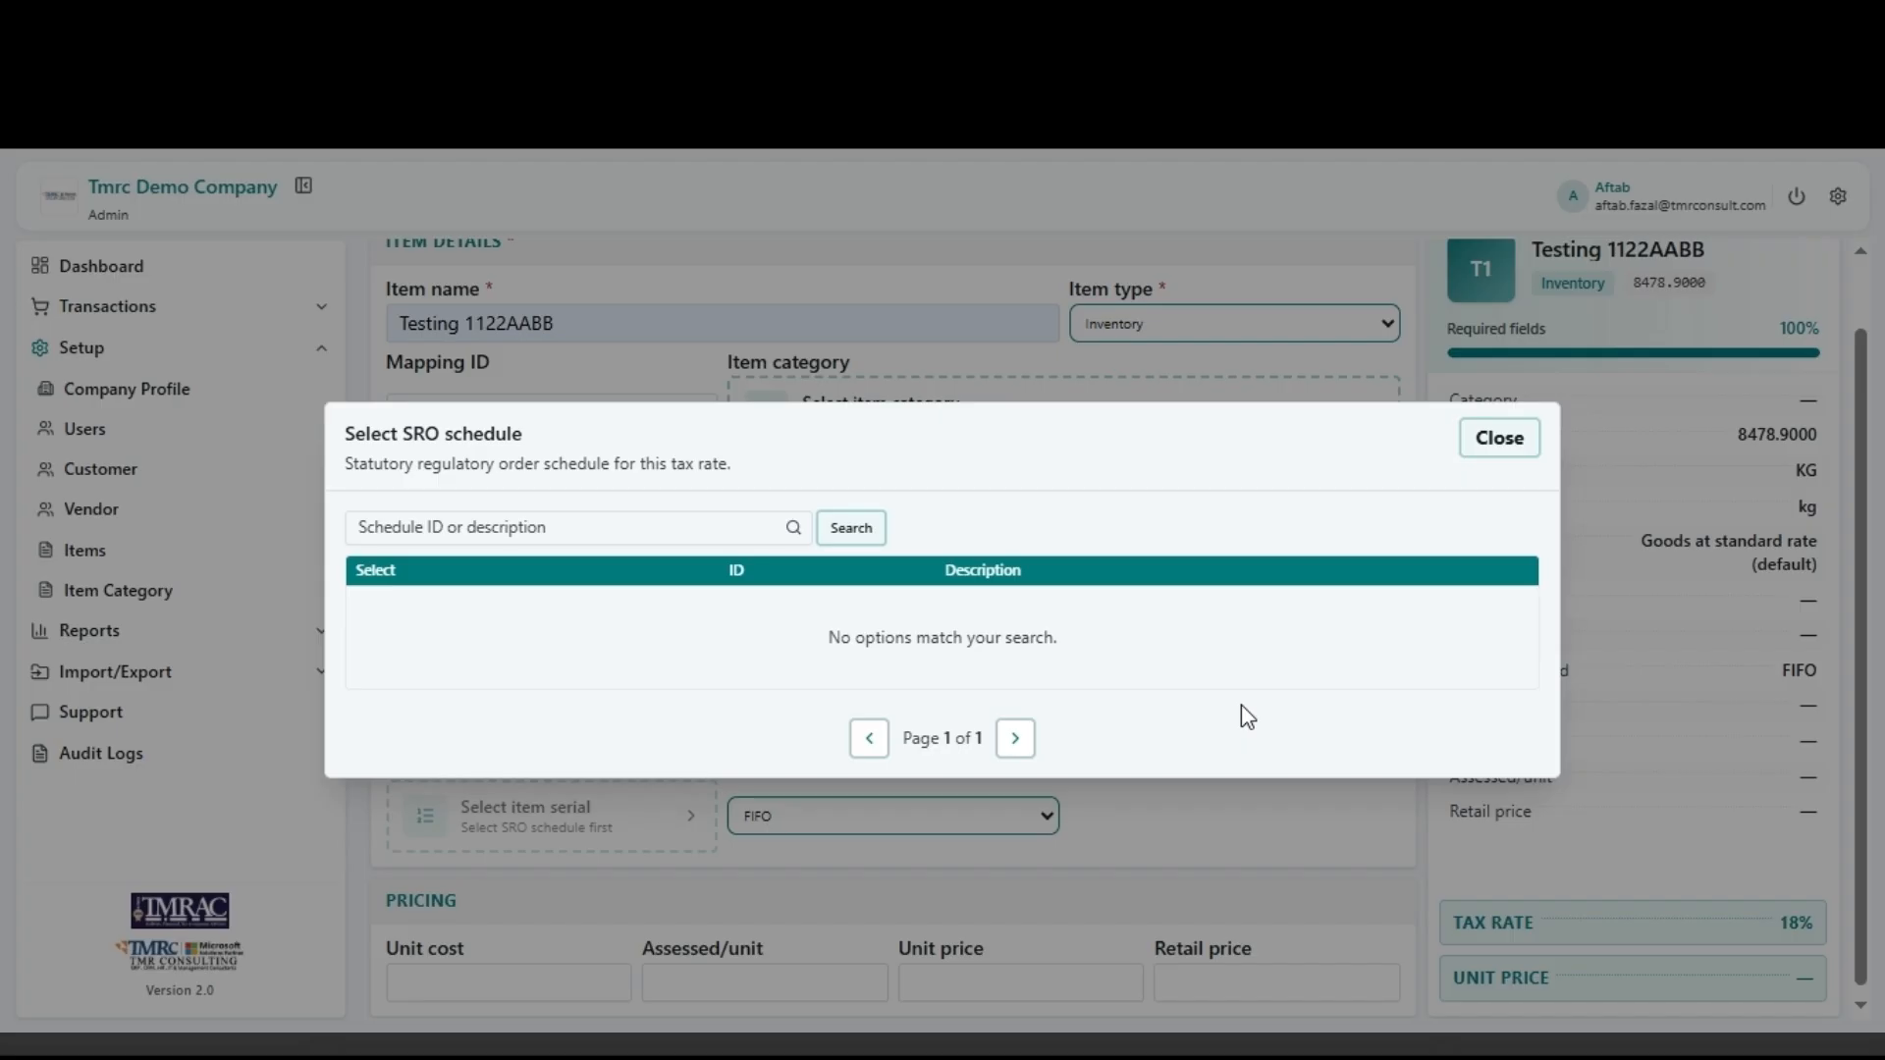
{"action": "left_click", "coordinate": [1260, 846]}
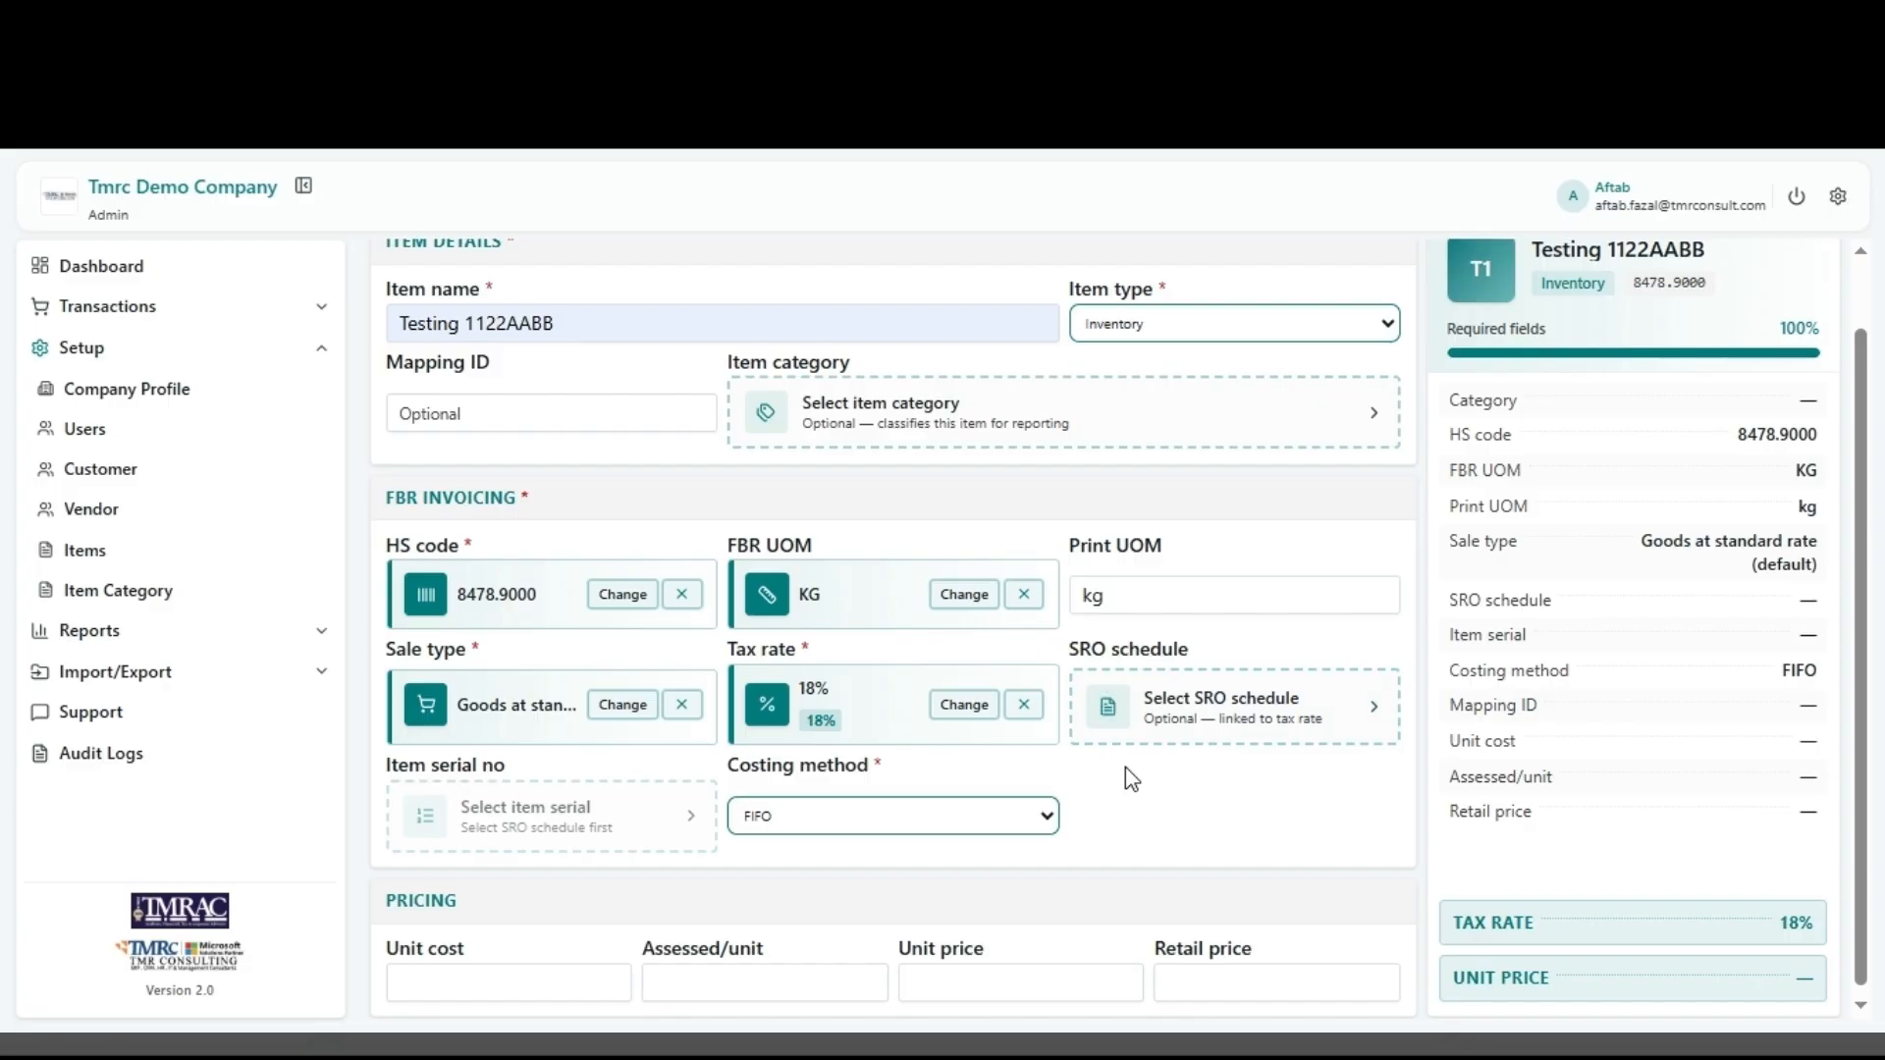
Step: Keep the costing method as FIFO, set the item's unit price to 100 and save the item
{"action": "left_click_drag", "start_coordinate": [716, 765], "coordinate": [820, 769]}
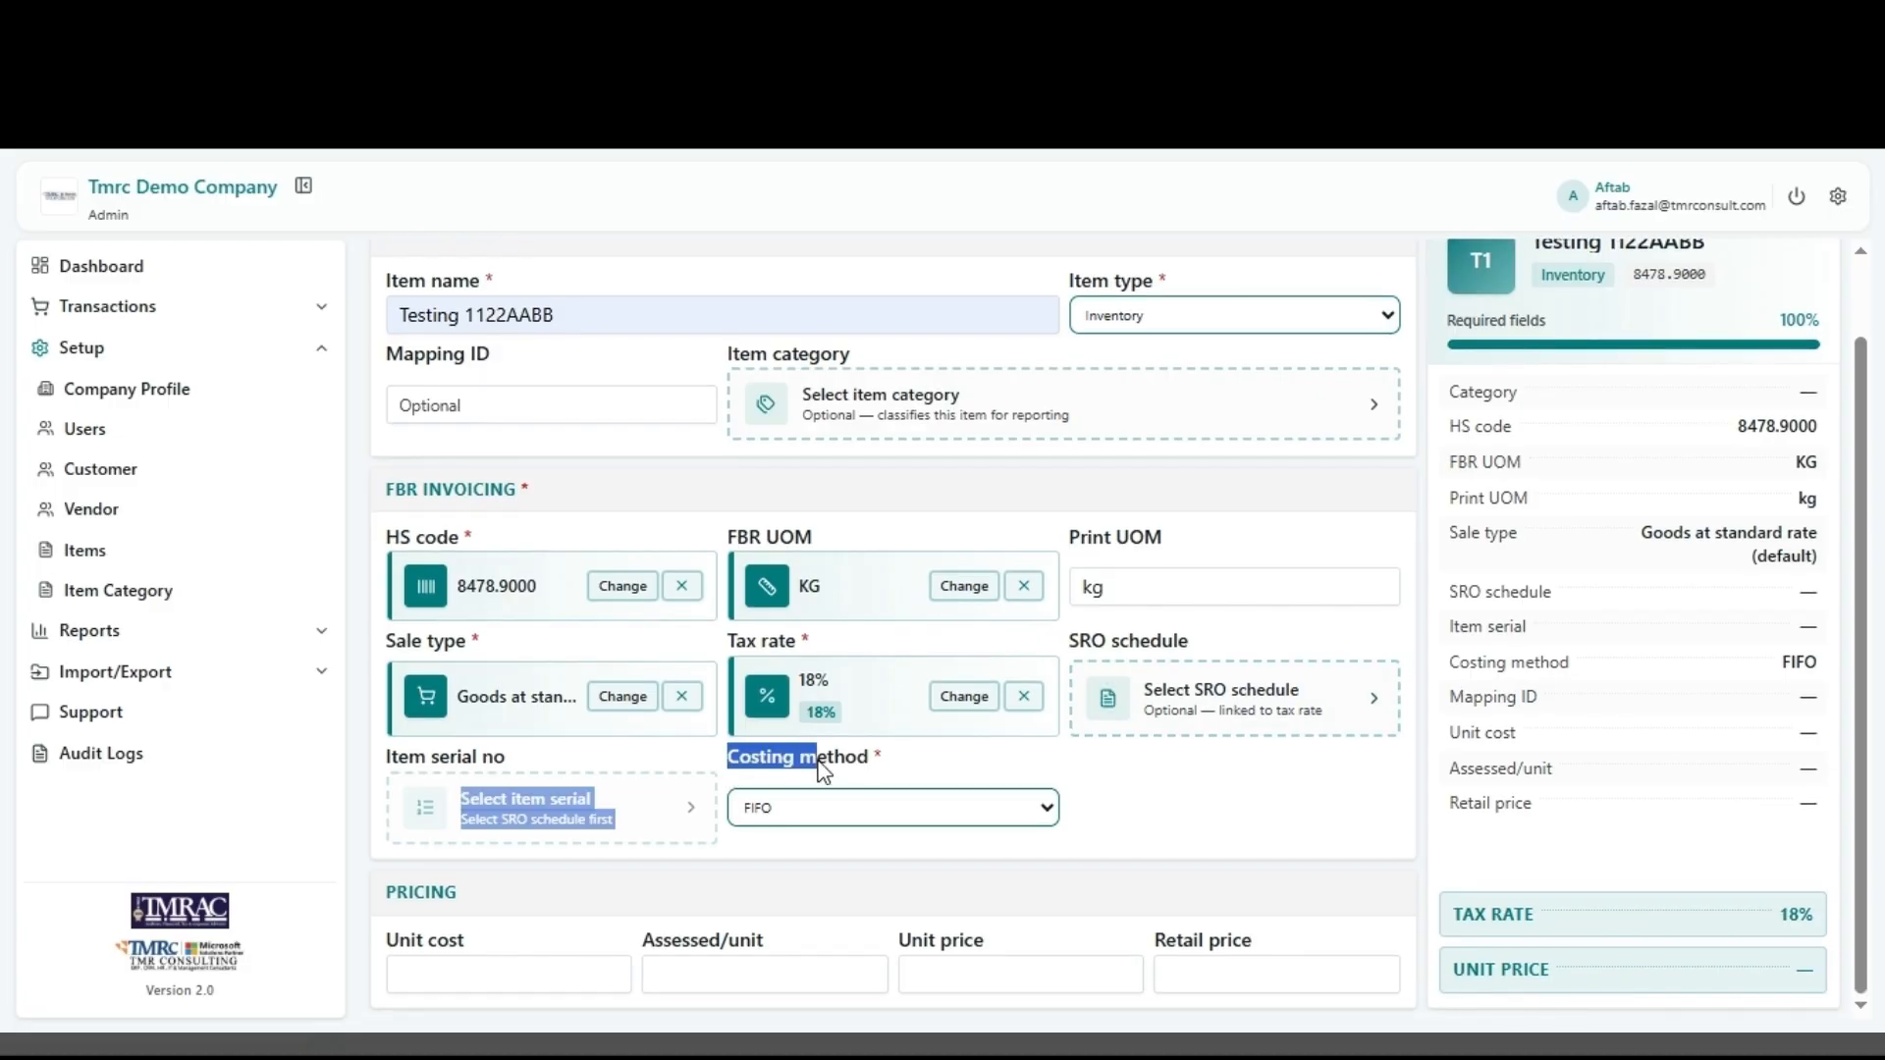
{"action": "left_click", "coordinate": [923, 771]}
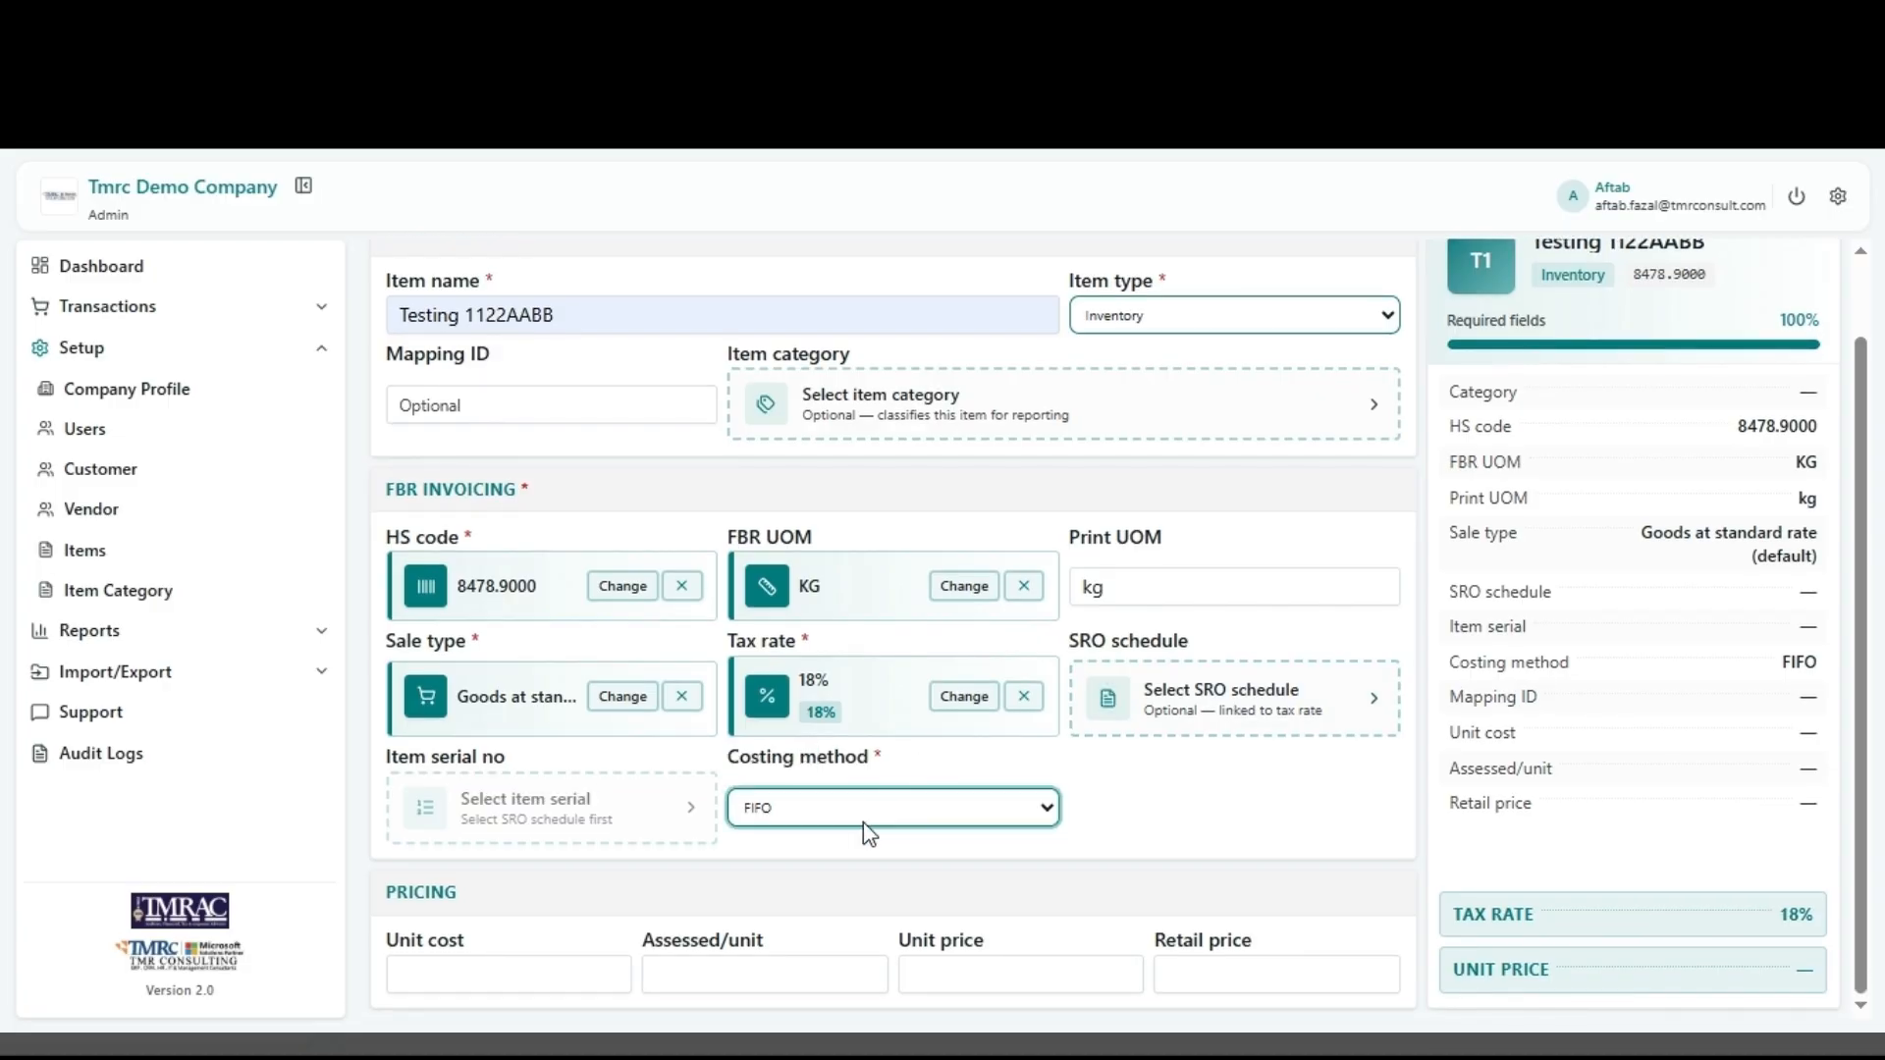
{"action": "left_click", "coordinate": [1020, 980]}
{"action": "type", "text": "100"}
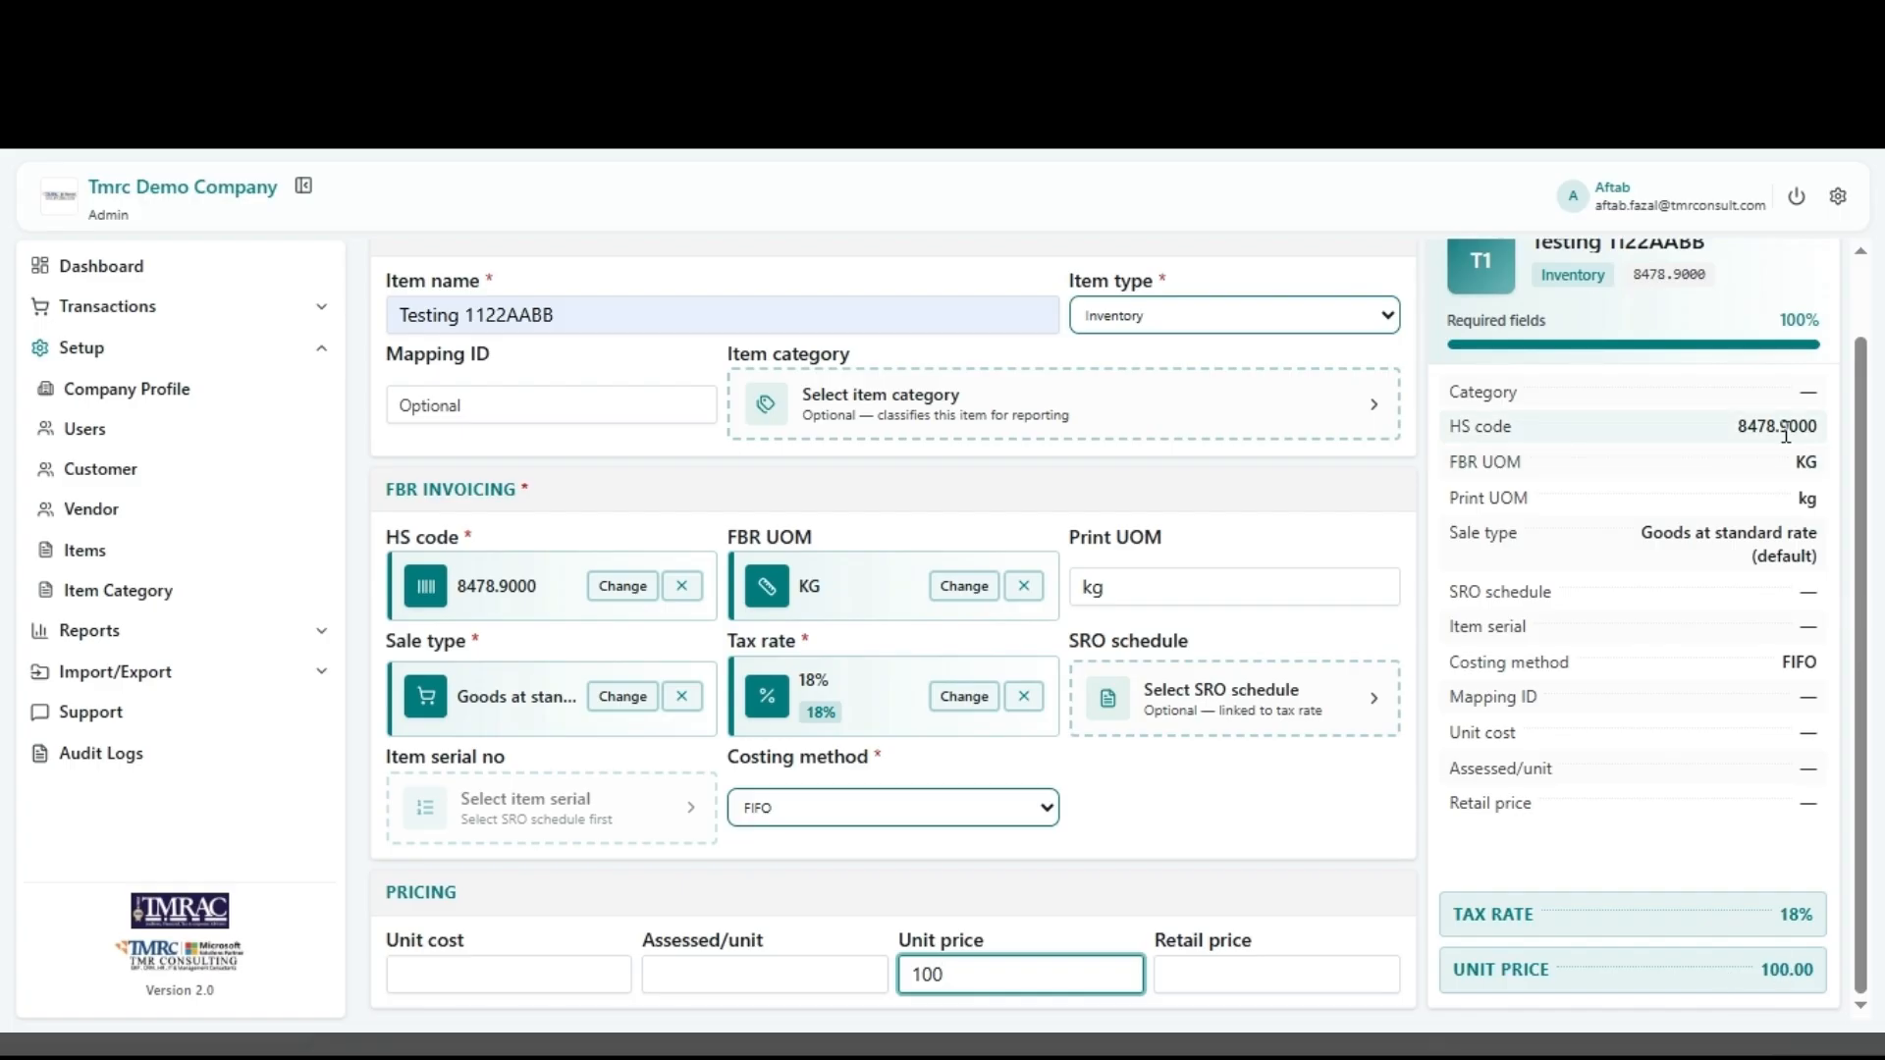
{"action": "scroll", "coordinate": [1785, 750], "scroll_direction": "up", "scroll_amount": 2}
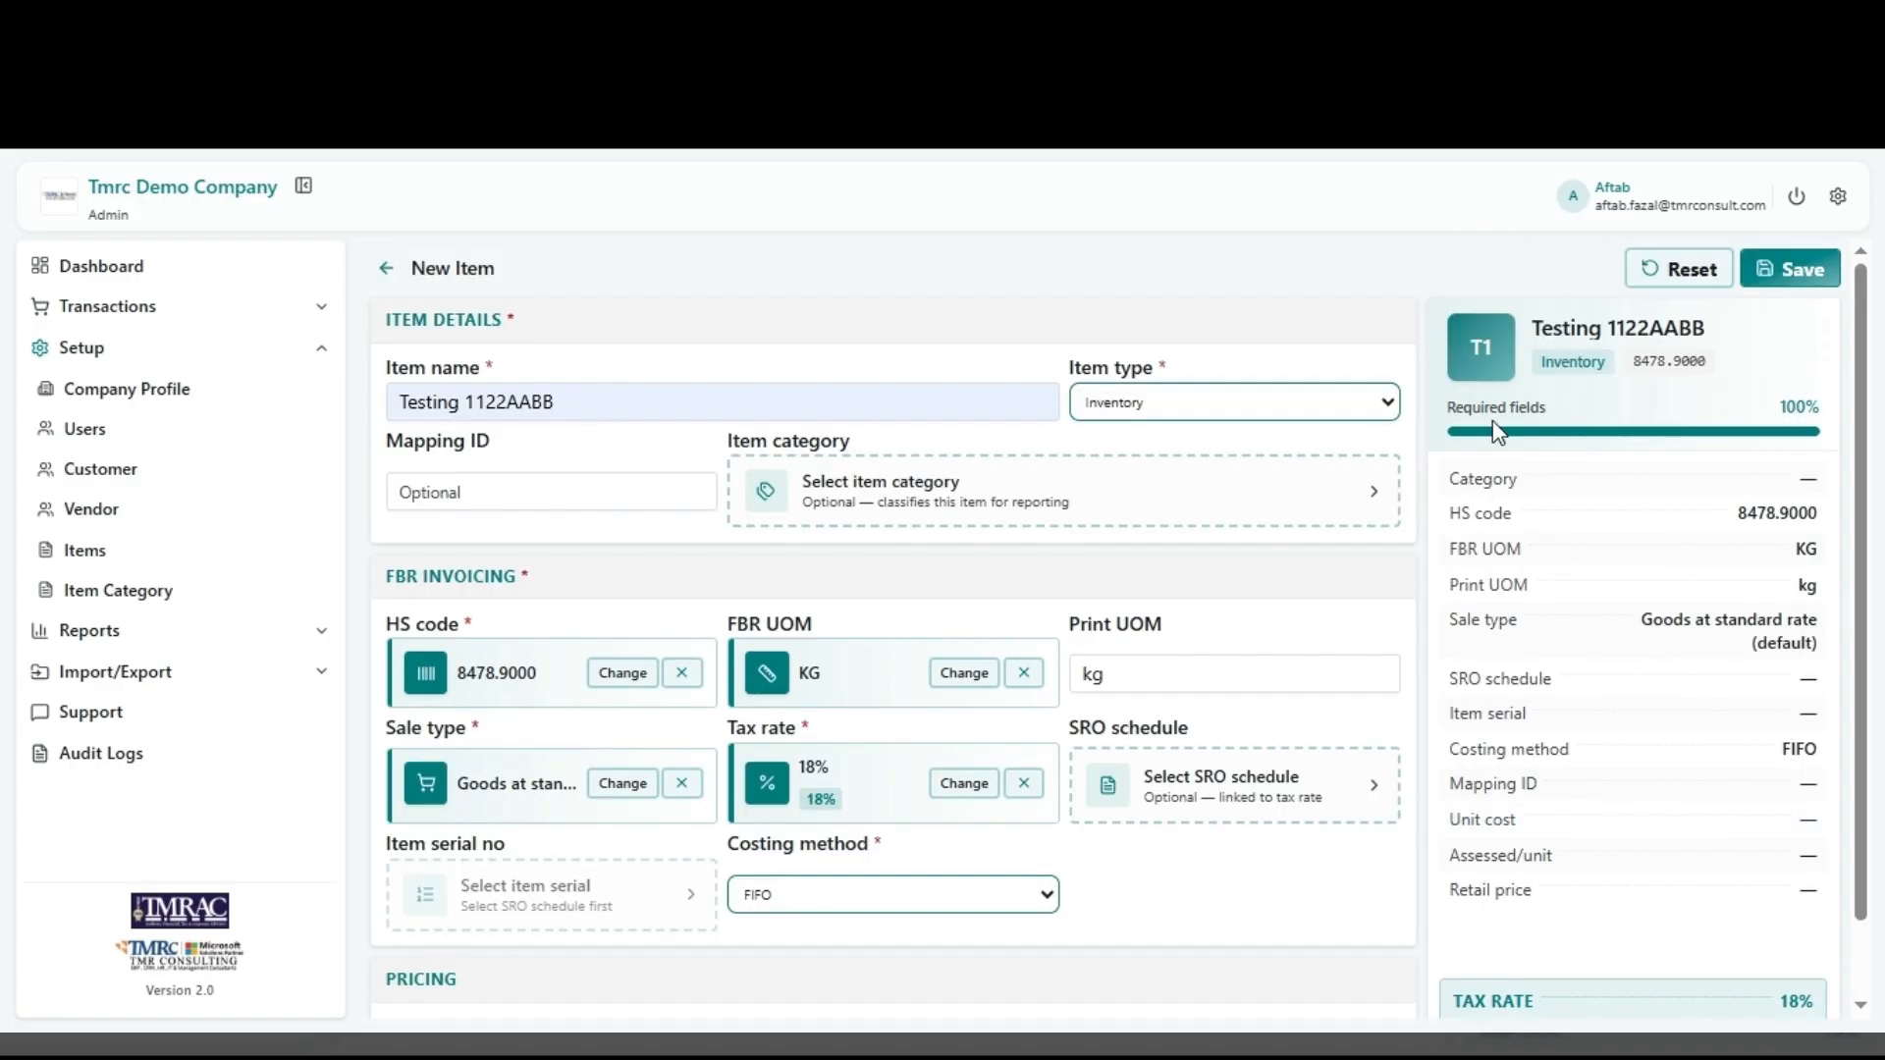
{"action": "left_click", "coordinate": [1791, 269]}
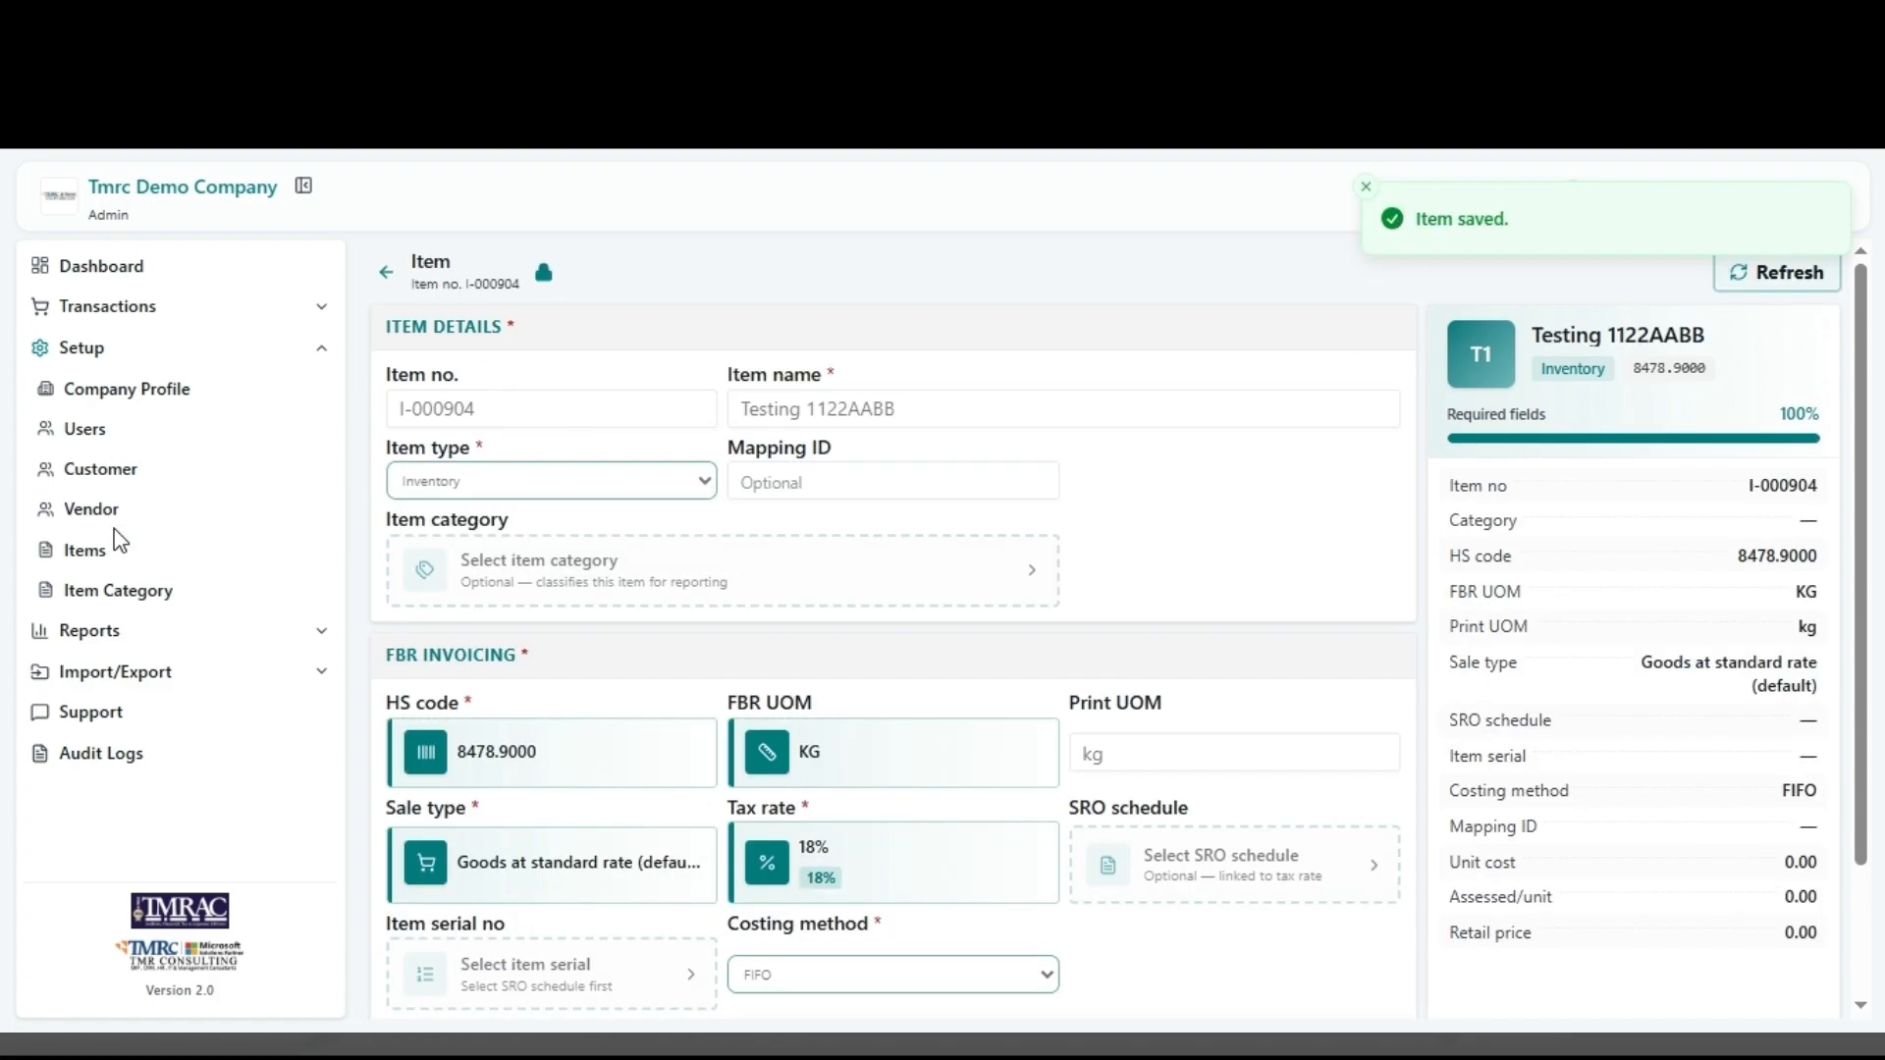
Step: Return to the items list and search it for "testing" to find the saved item
{"action": "left_click", "coordinate": [109, 550]}
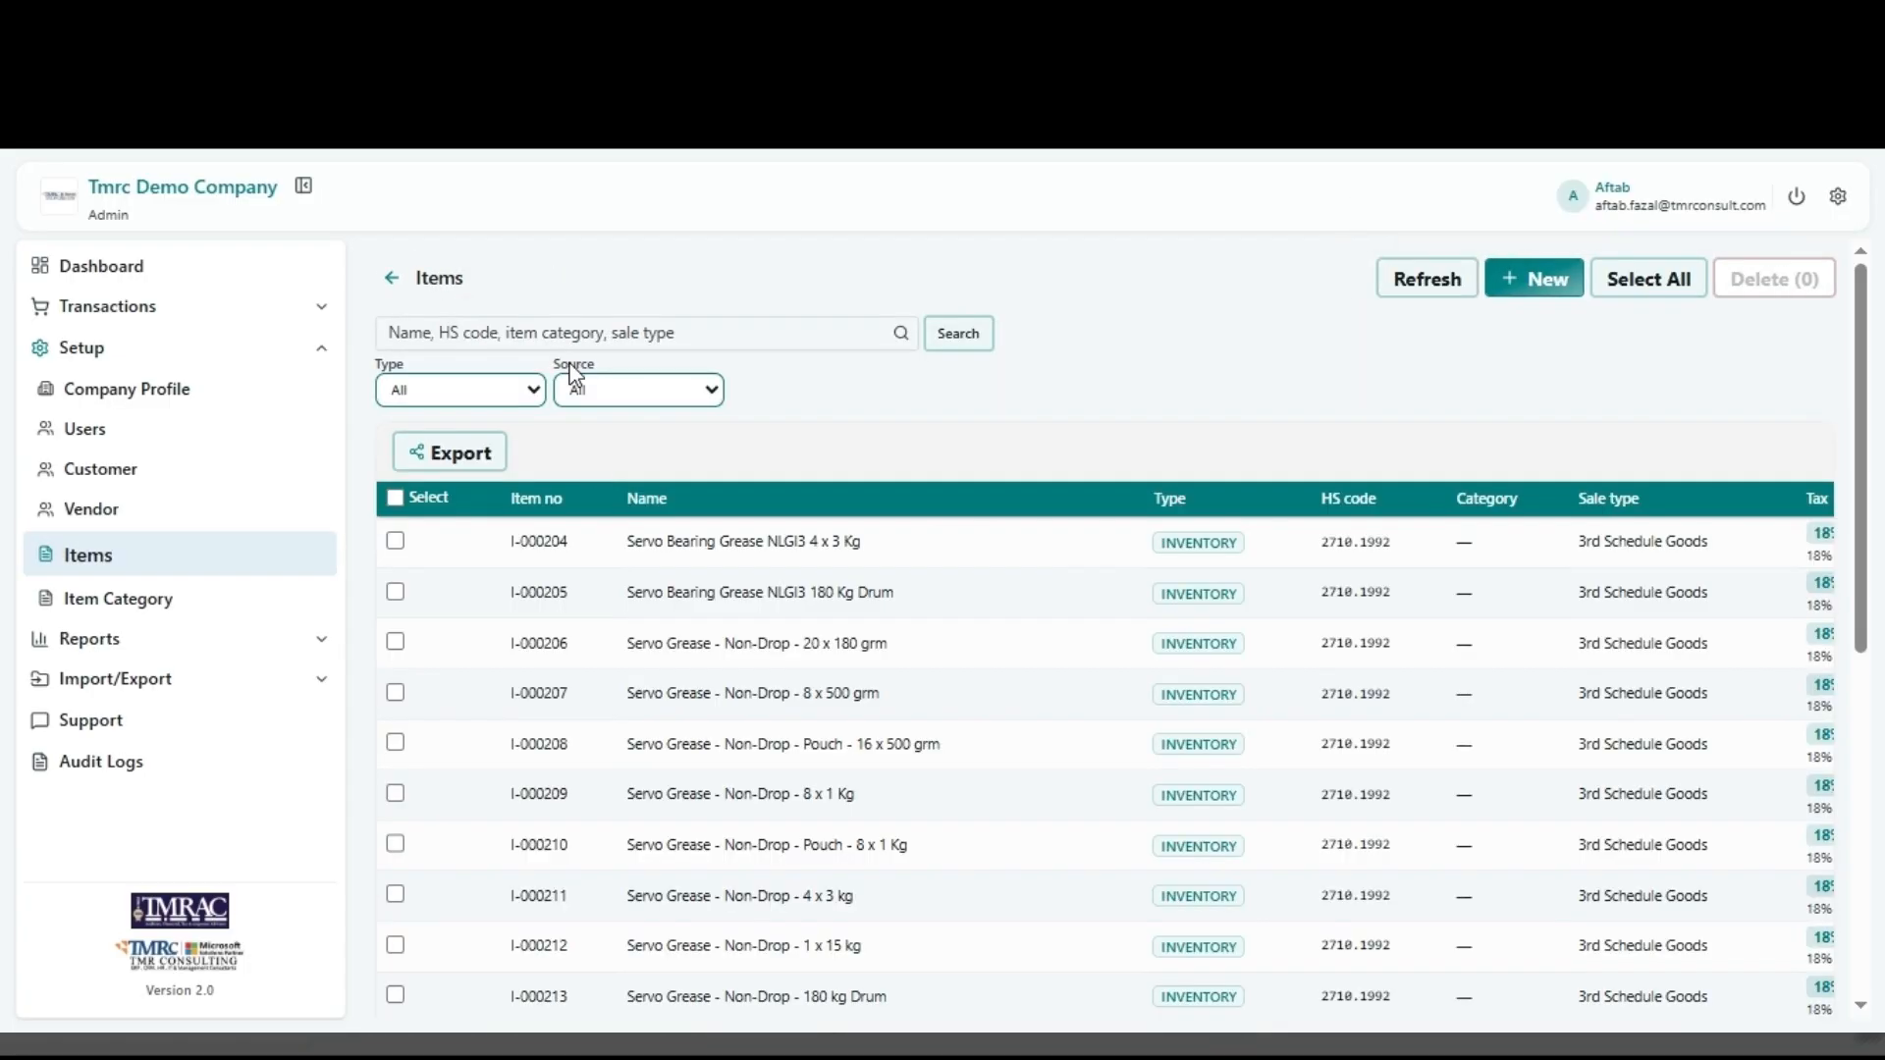
{"action": "left_click", "coordinate": [535, 327]}
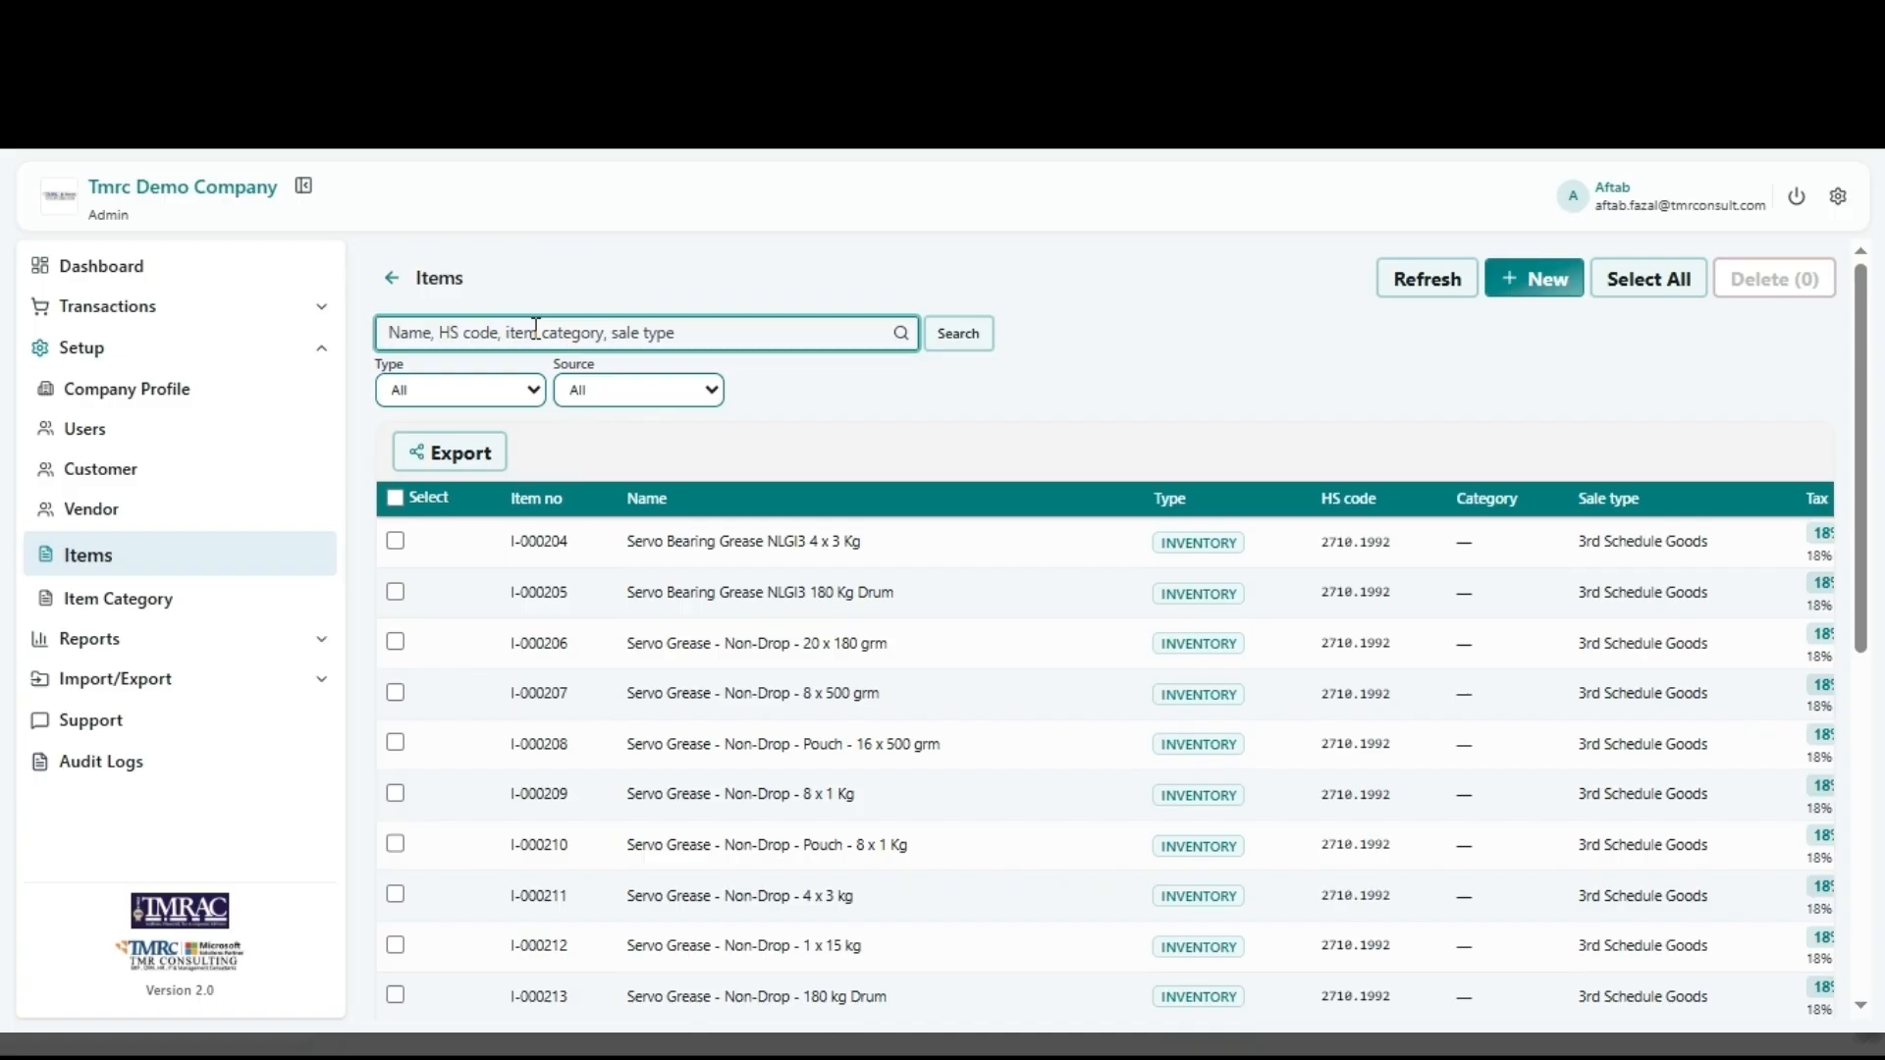
{"action": "type", "text": "tes"}
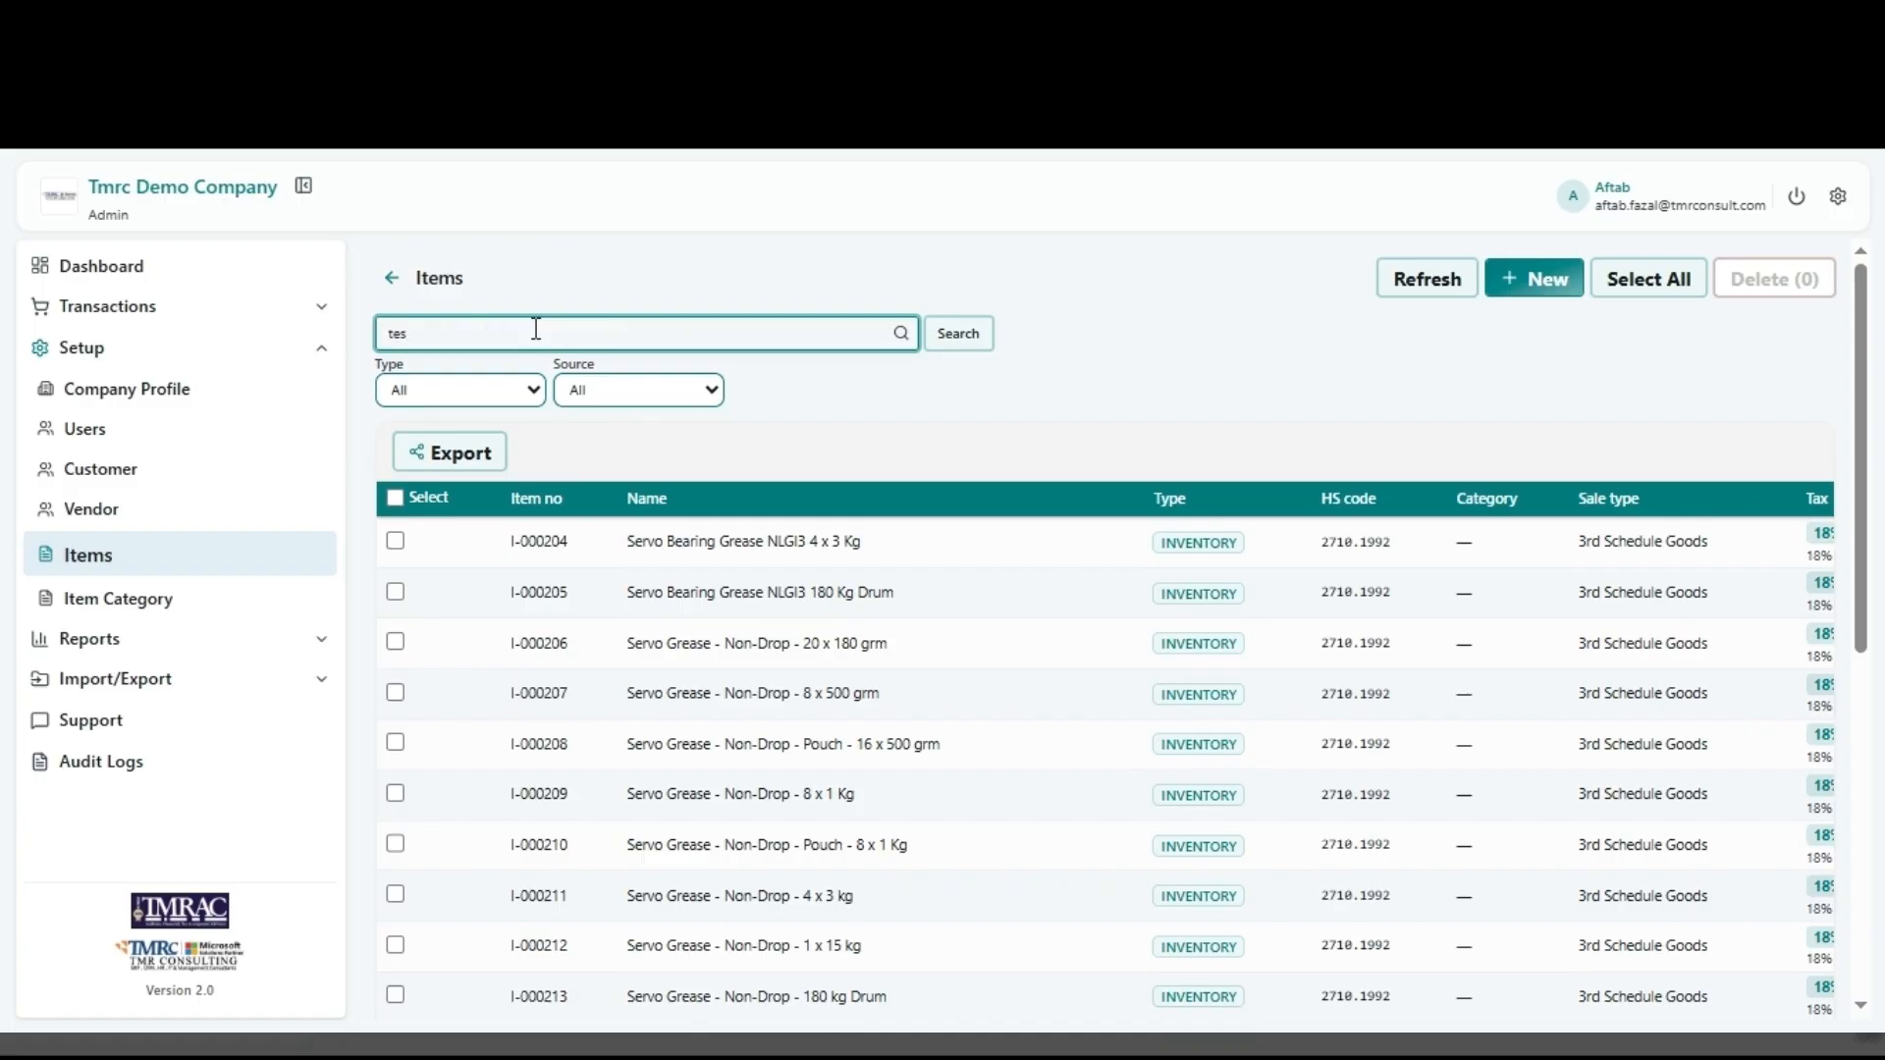
{"action": "type", "text": "ting"}
{"action": "left_click", "coordinate": [957, 346]}
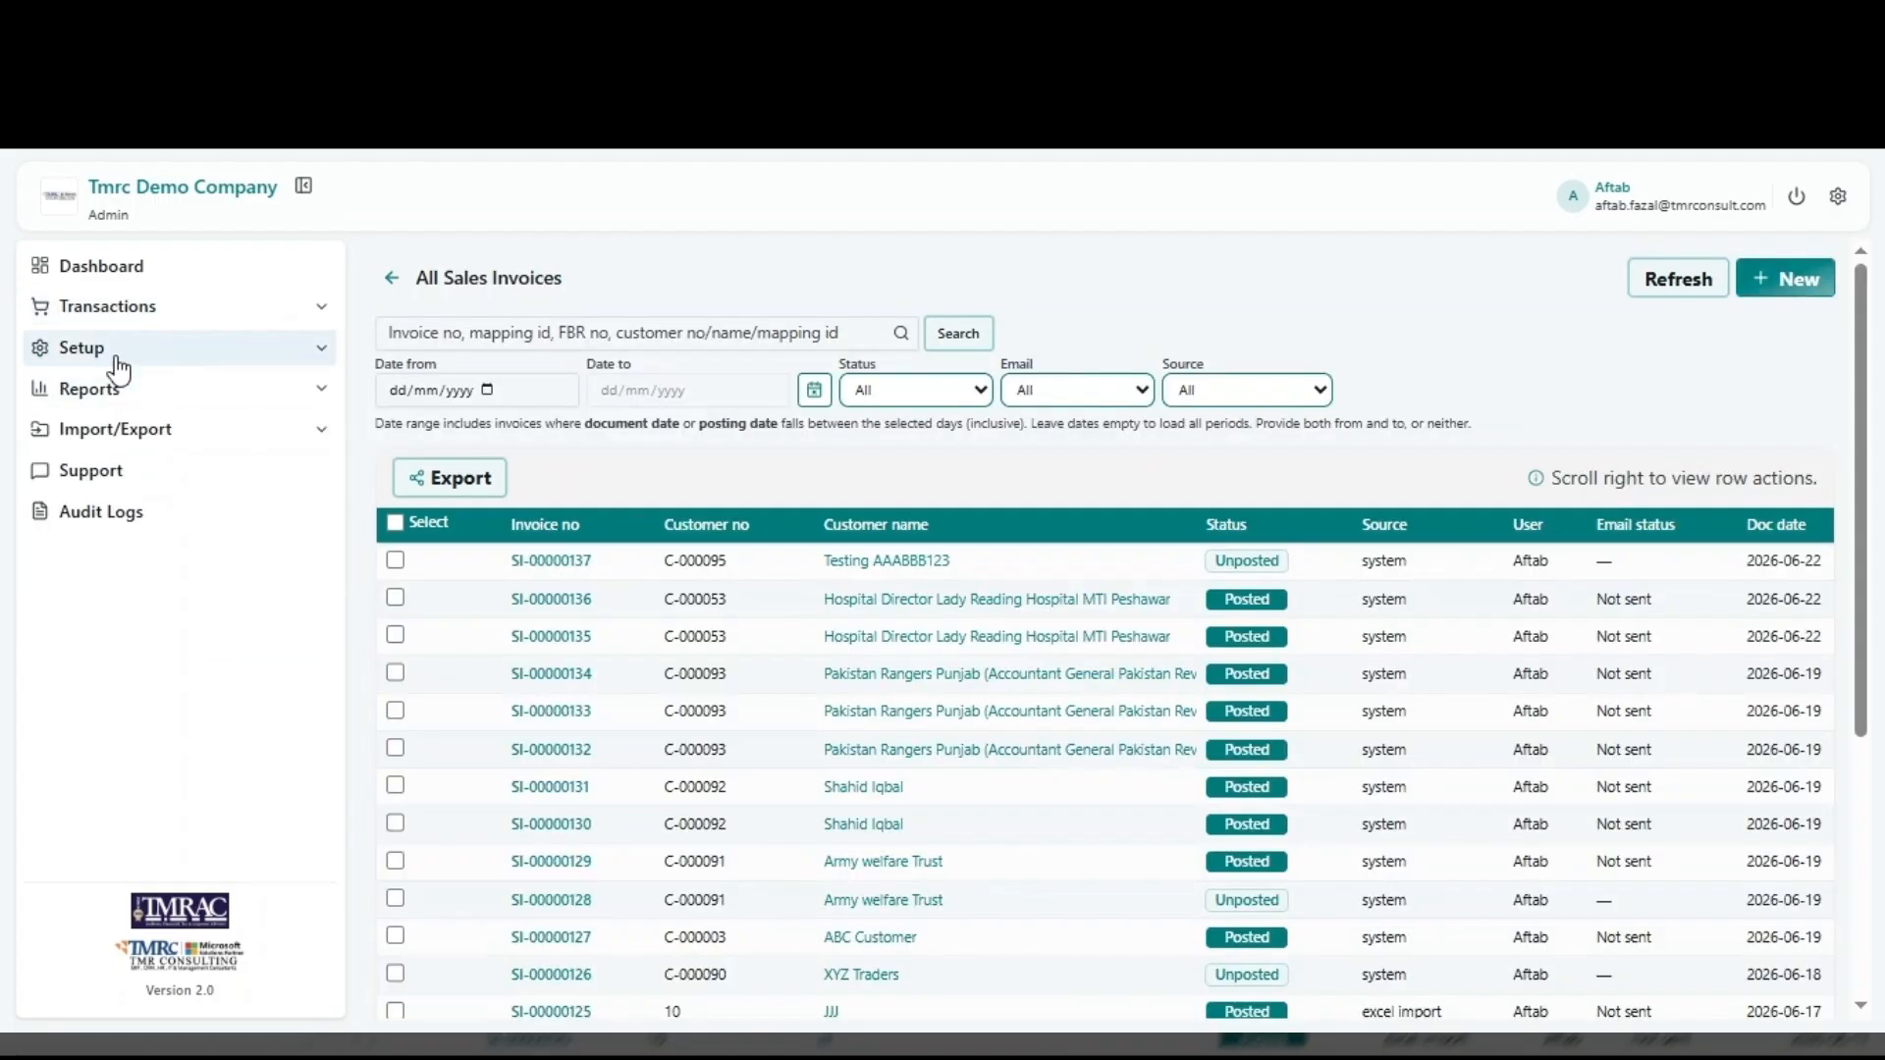
Step: Start a new sales invoice and set both its document date and posting date to 22/06/2026
{"action": "left_click", "coordinate": [225, 322]}
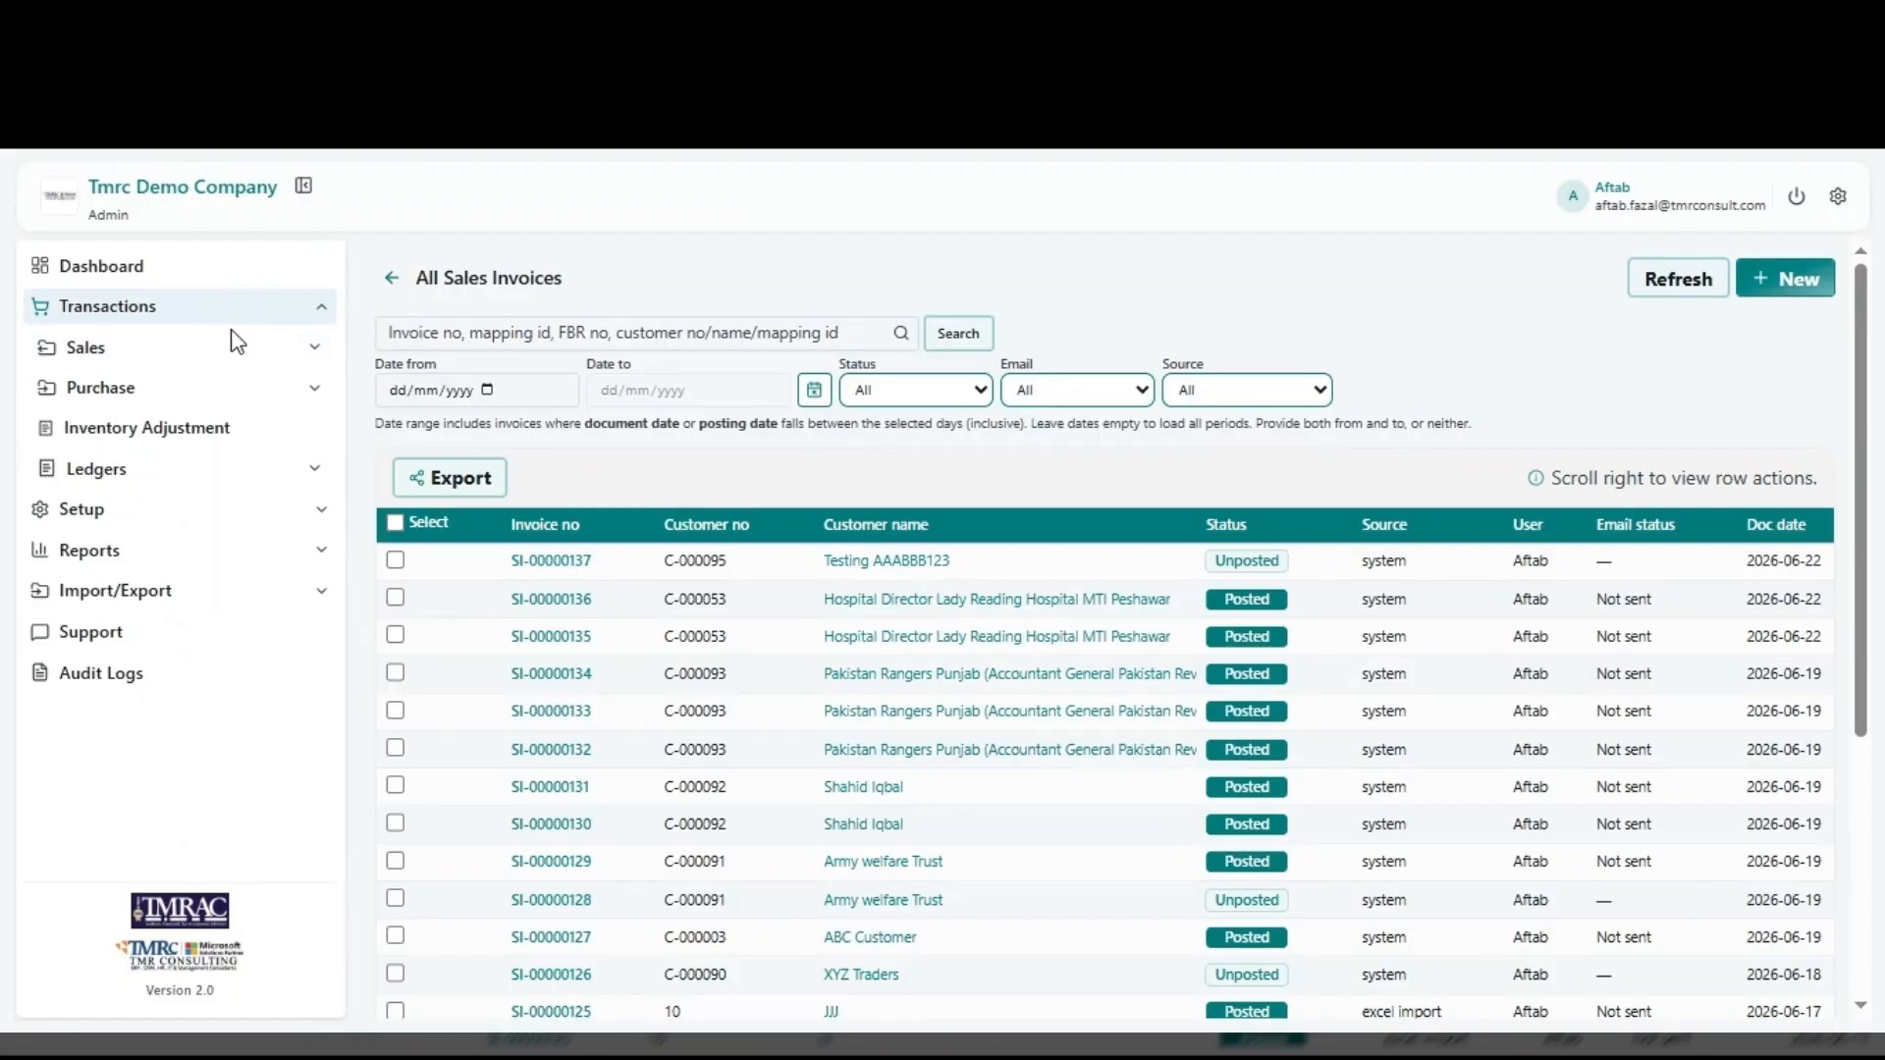
{"action": "left_click", "coordinate": [228, 346]}
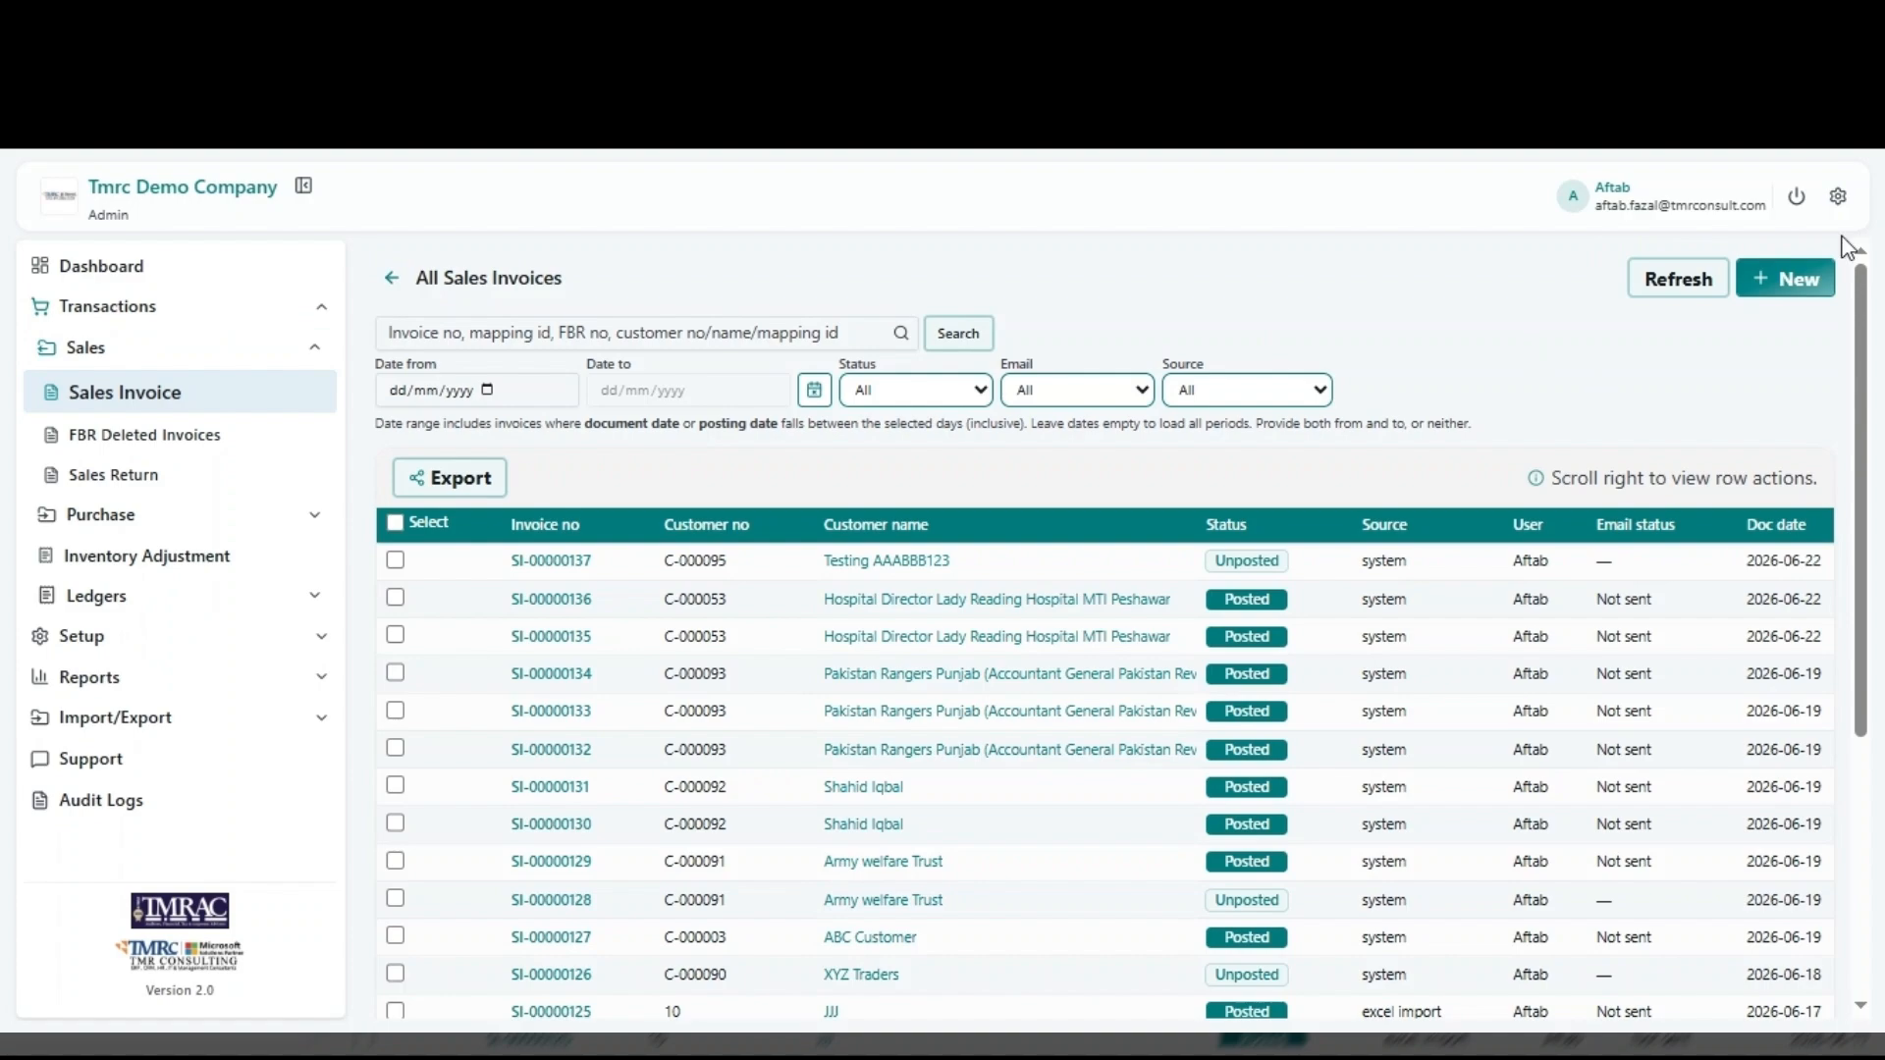
{"action": "left_click", "coordinate": [1798, 281]}
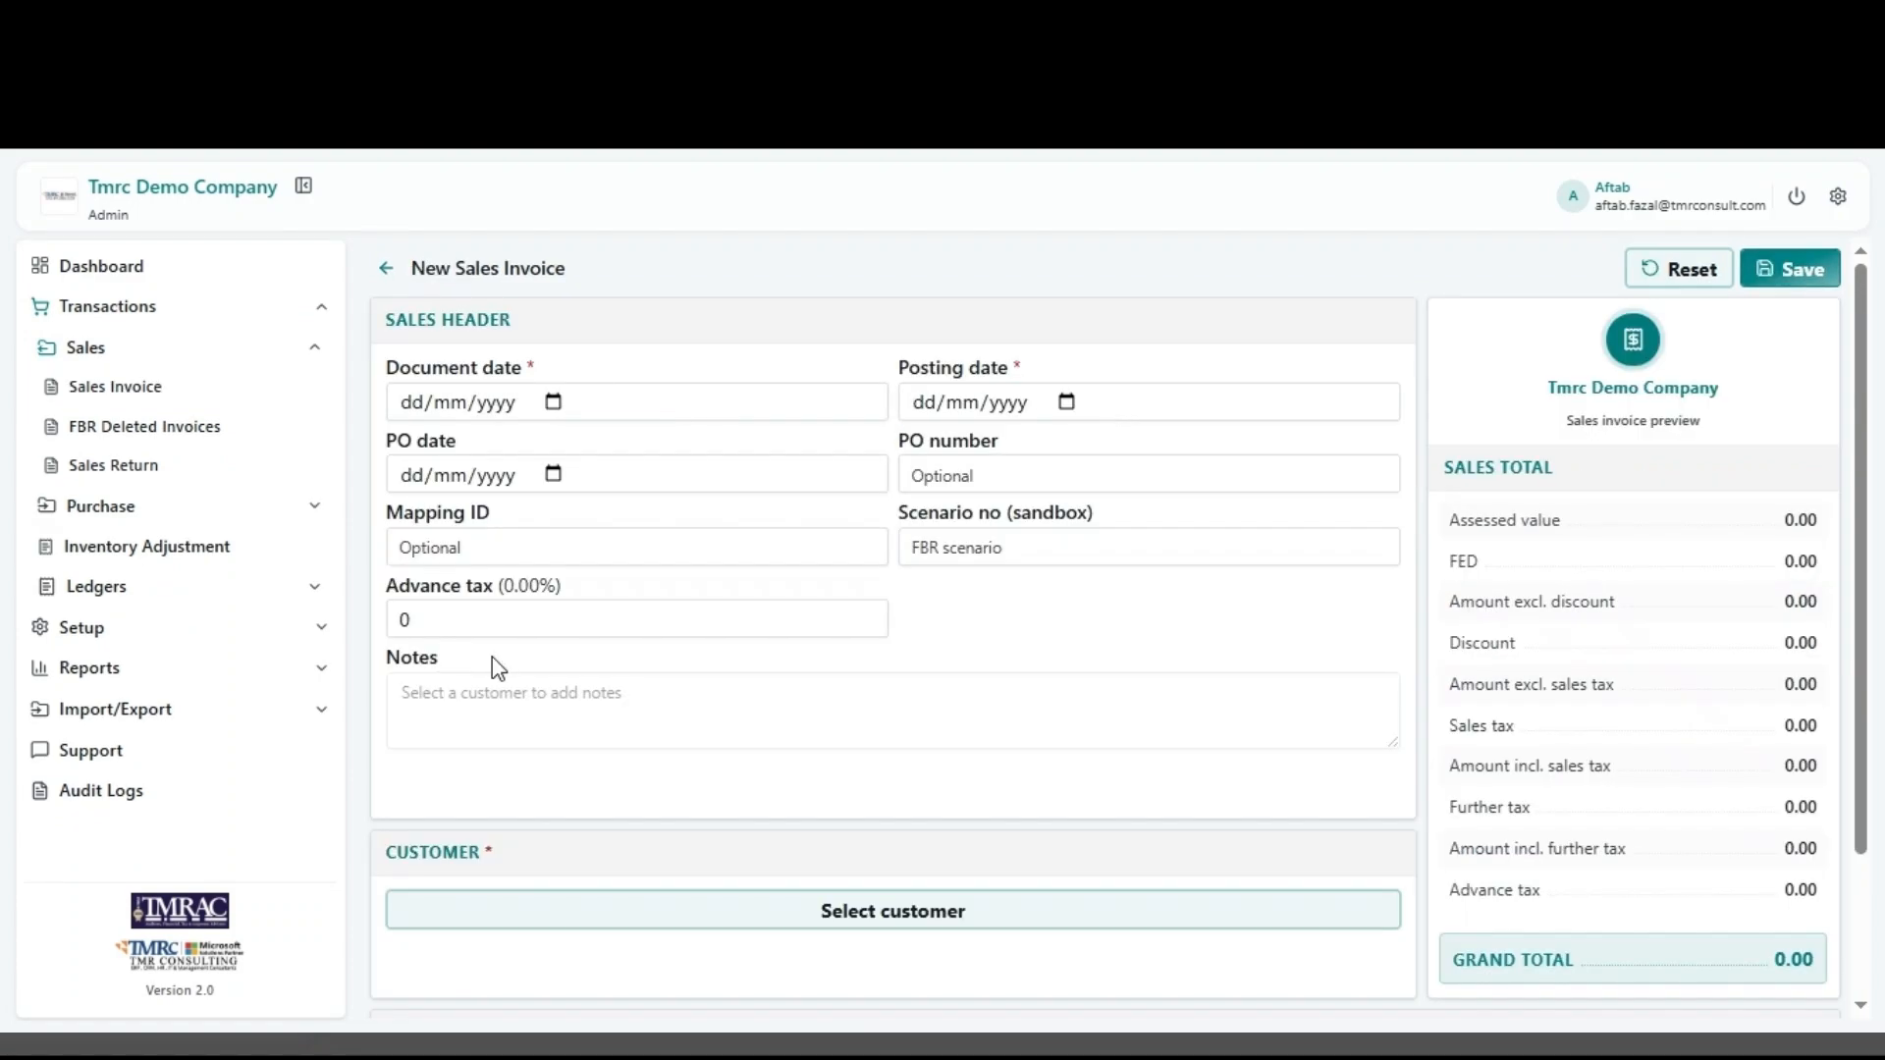
{"action": "left_click", "coordinate": [457, 661]}
{"action": "left_click", "coordinate": [980, 667]}
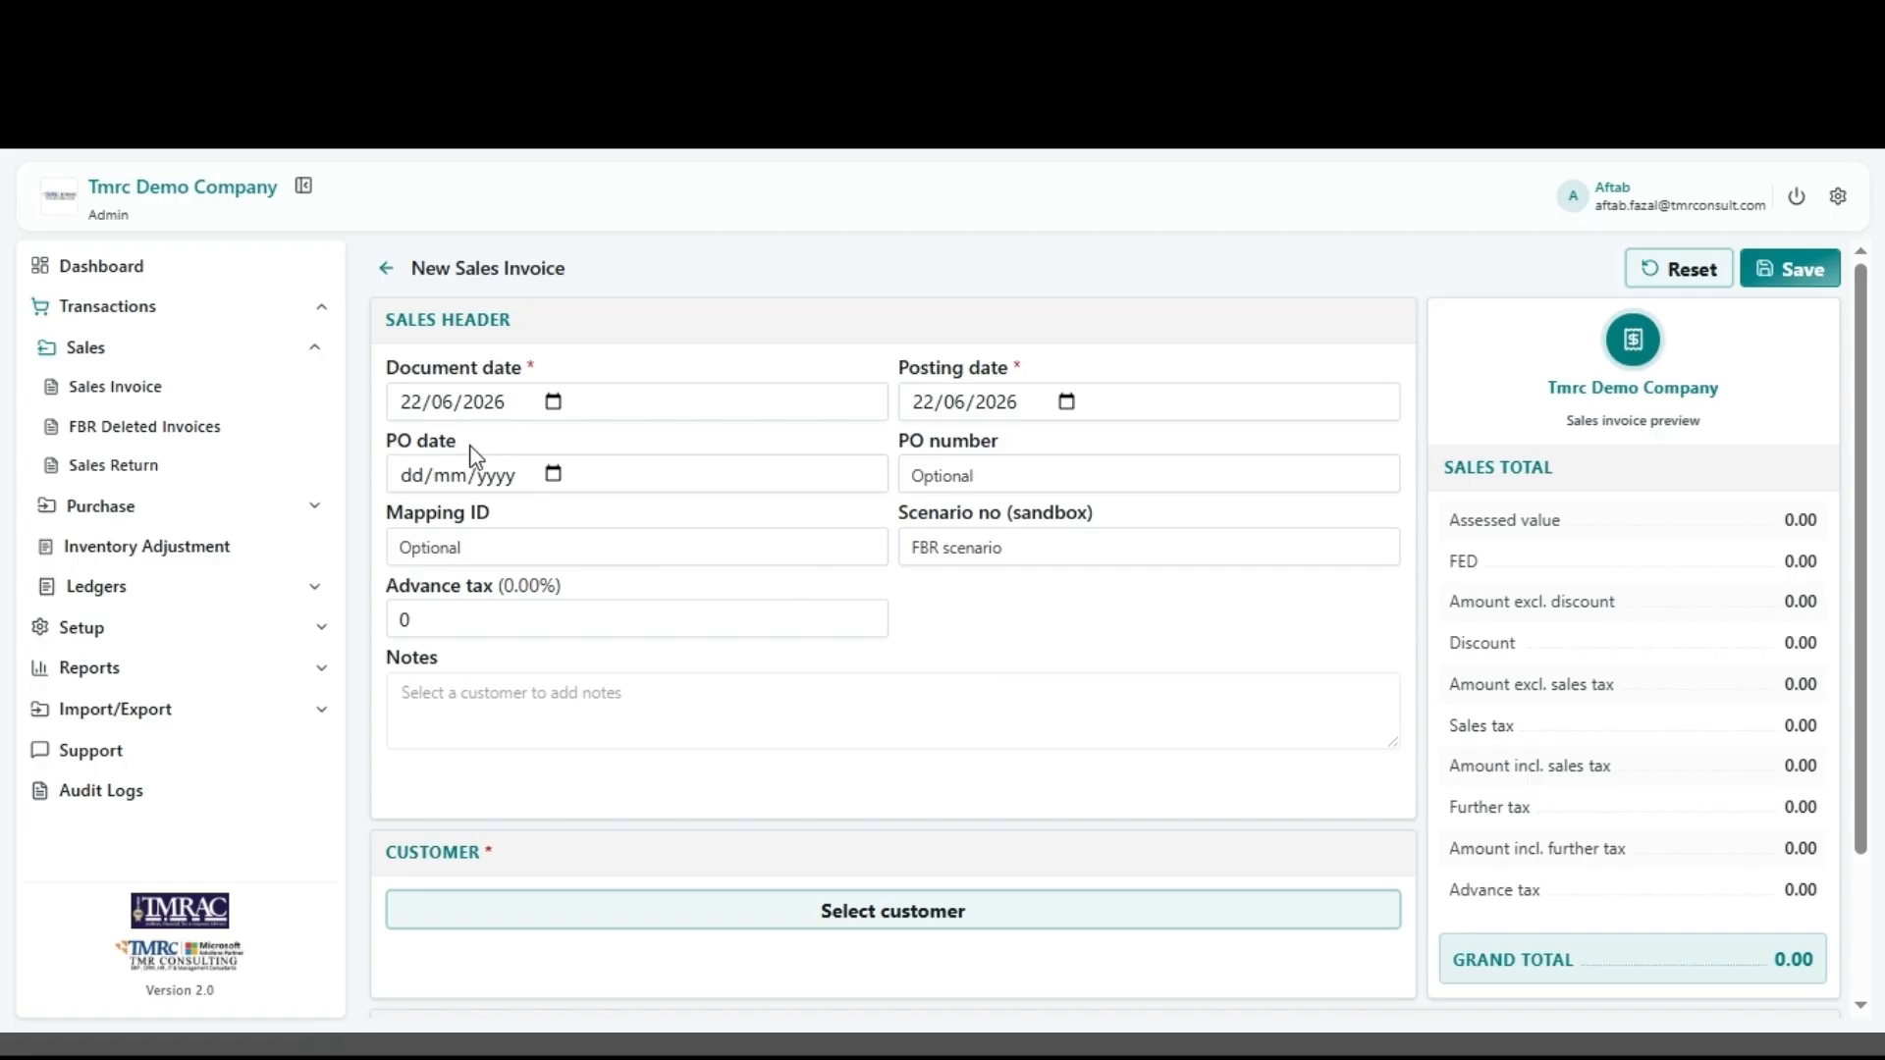
Step: Review the optional PO date, PO number and Mapping ID fields in the sales header
{"action": "left_click_drag", "start_coordinate": [467, 449], "coordinate": [385, 442]}
{"action": "left_click_drag", "start_coordinate": [1009, 451], "coordinate": [896, 458]}
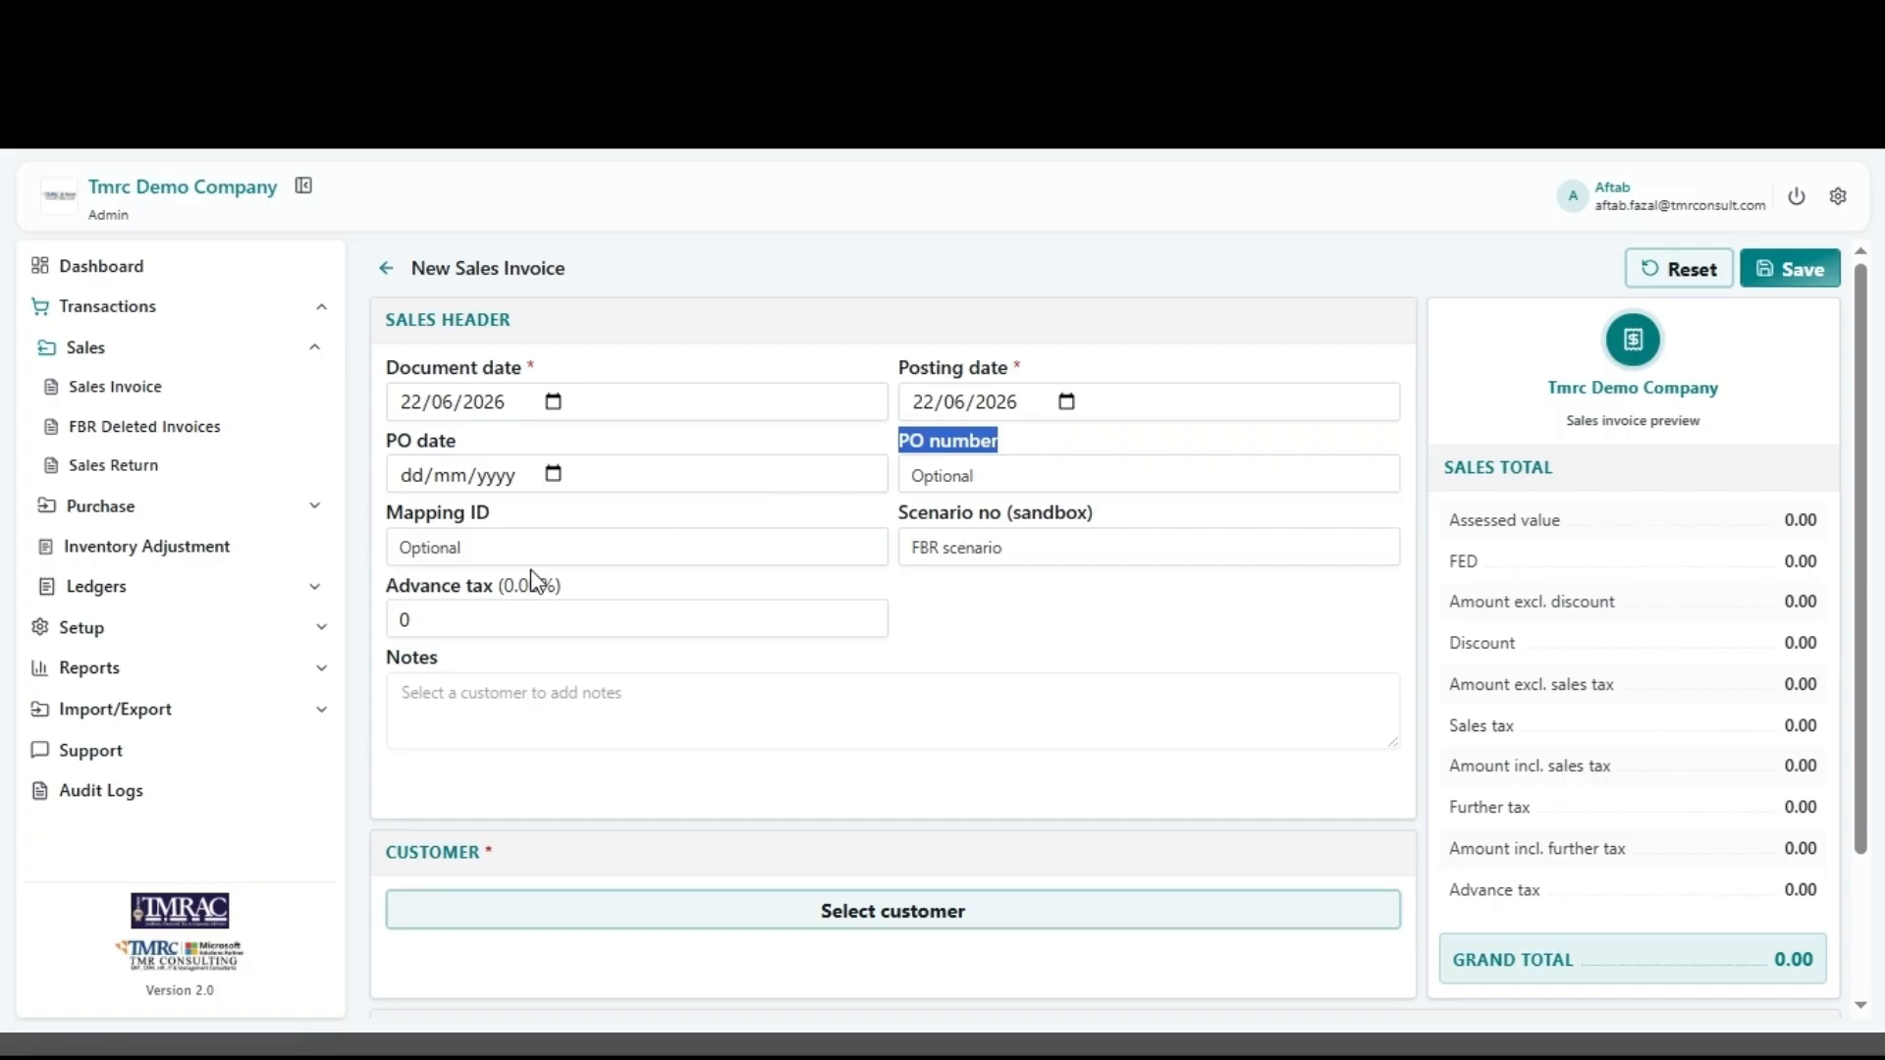
{"action": "scroll", "coordinate": [530, 579], "scroll_direction": "down", "scroll_amount": 1}
{"action": "left_click_drag", "start_coordinate": [499, 440], "coordinate": [371, 454]}
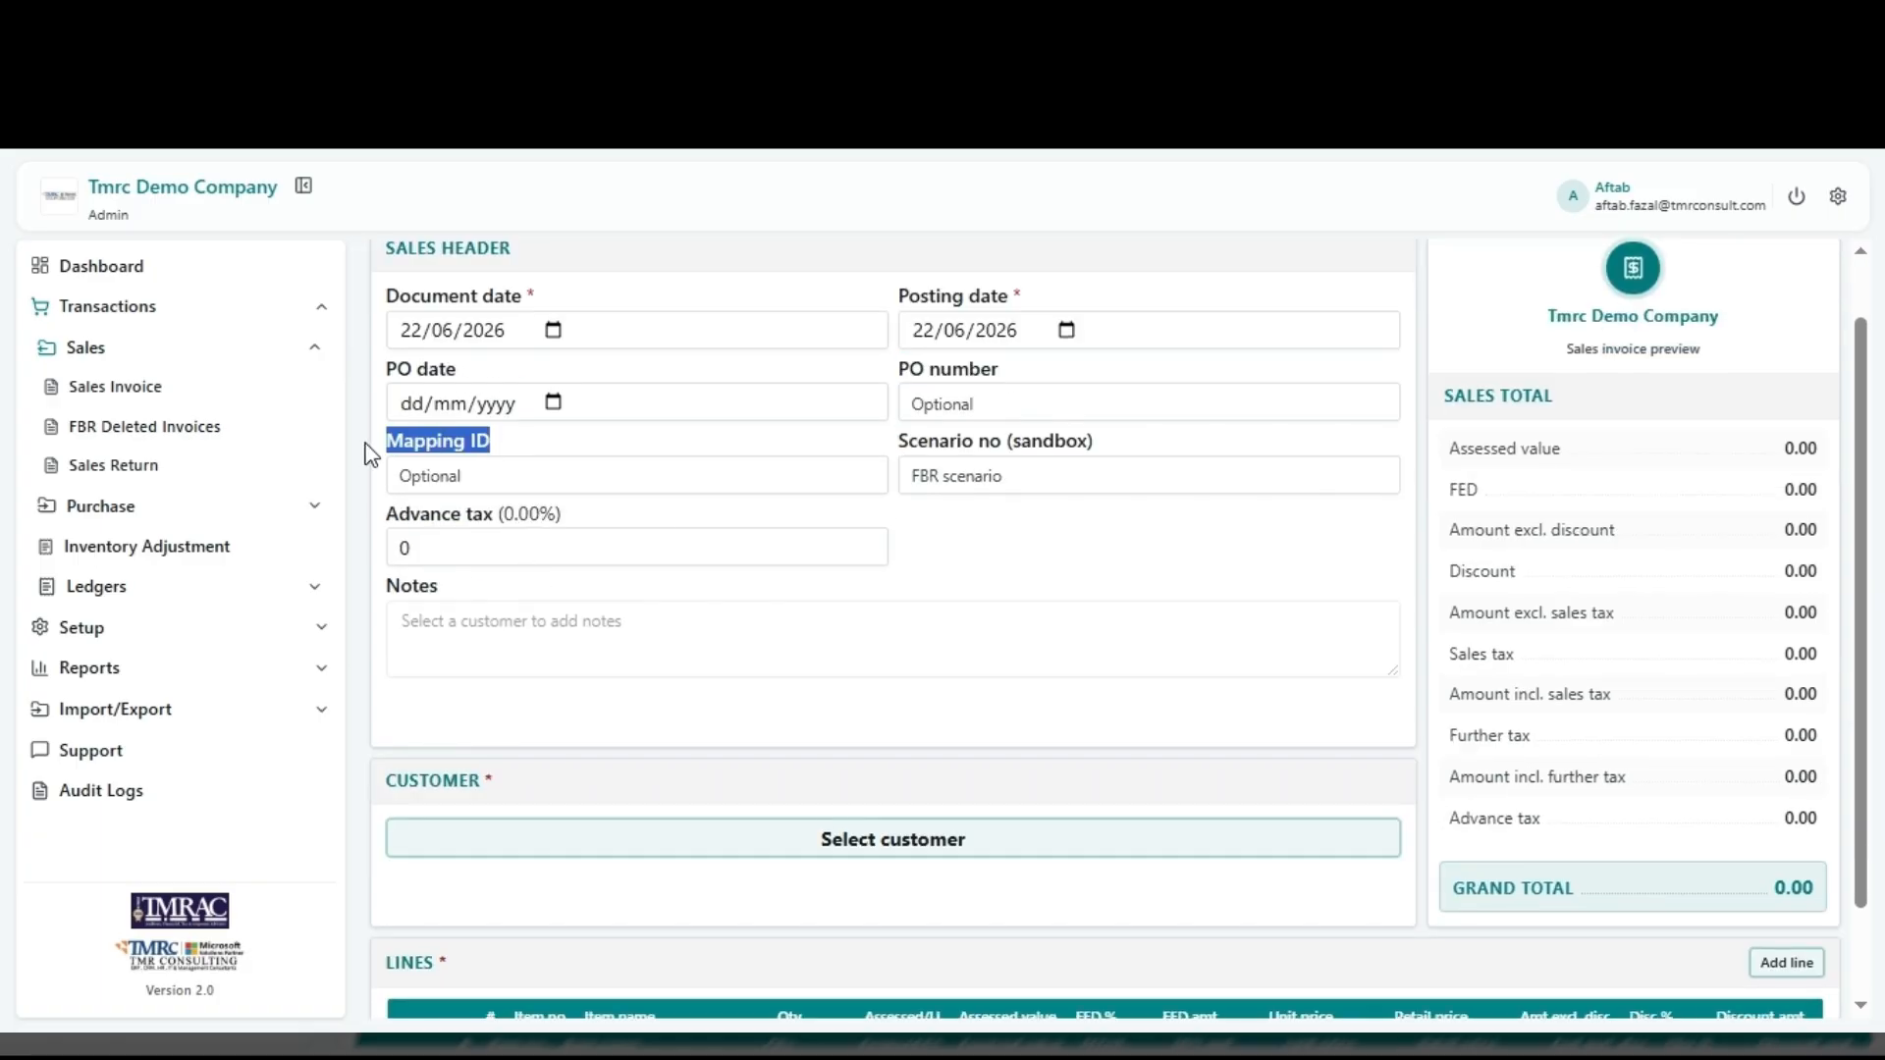
{"action": "left_click", "coordinate": [543, 476]}
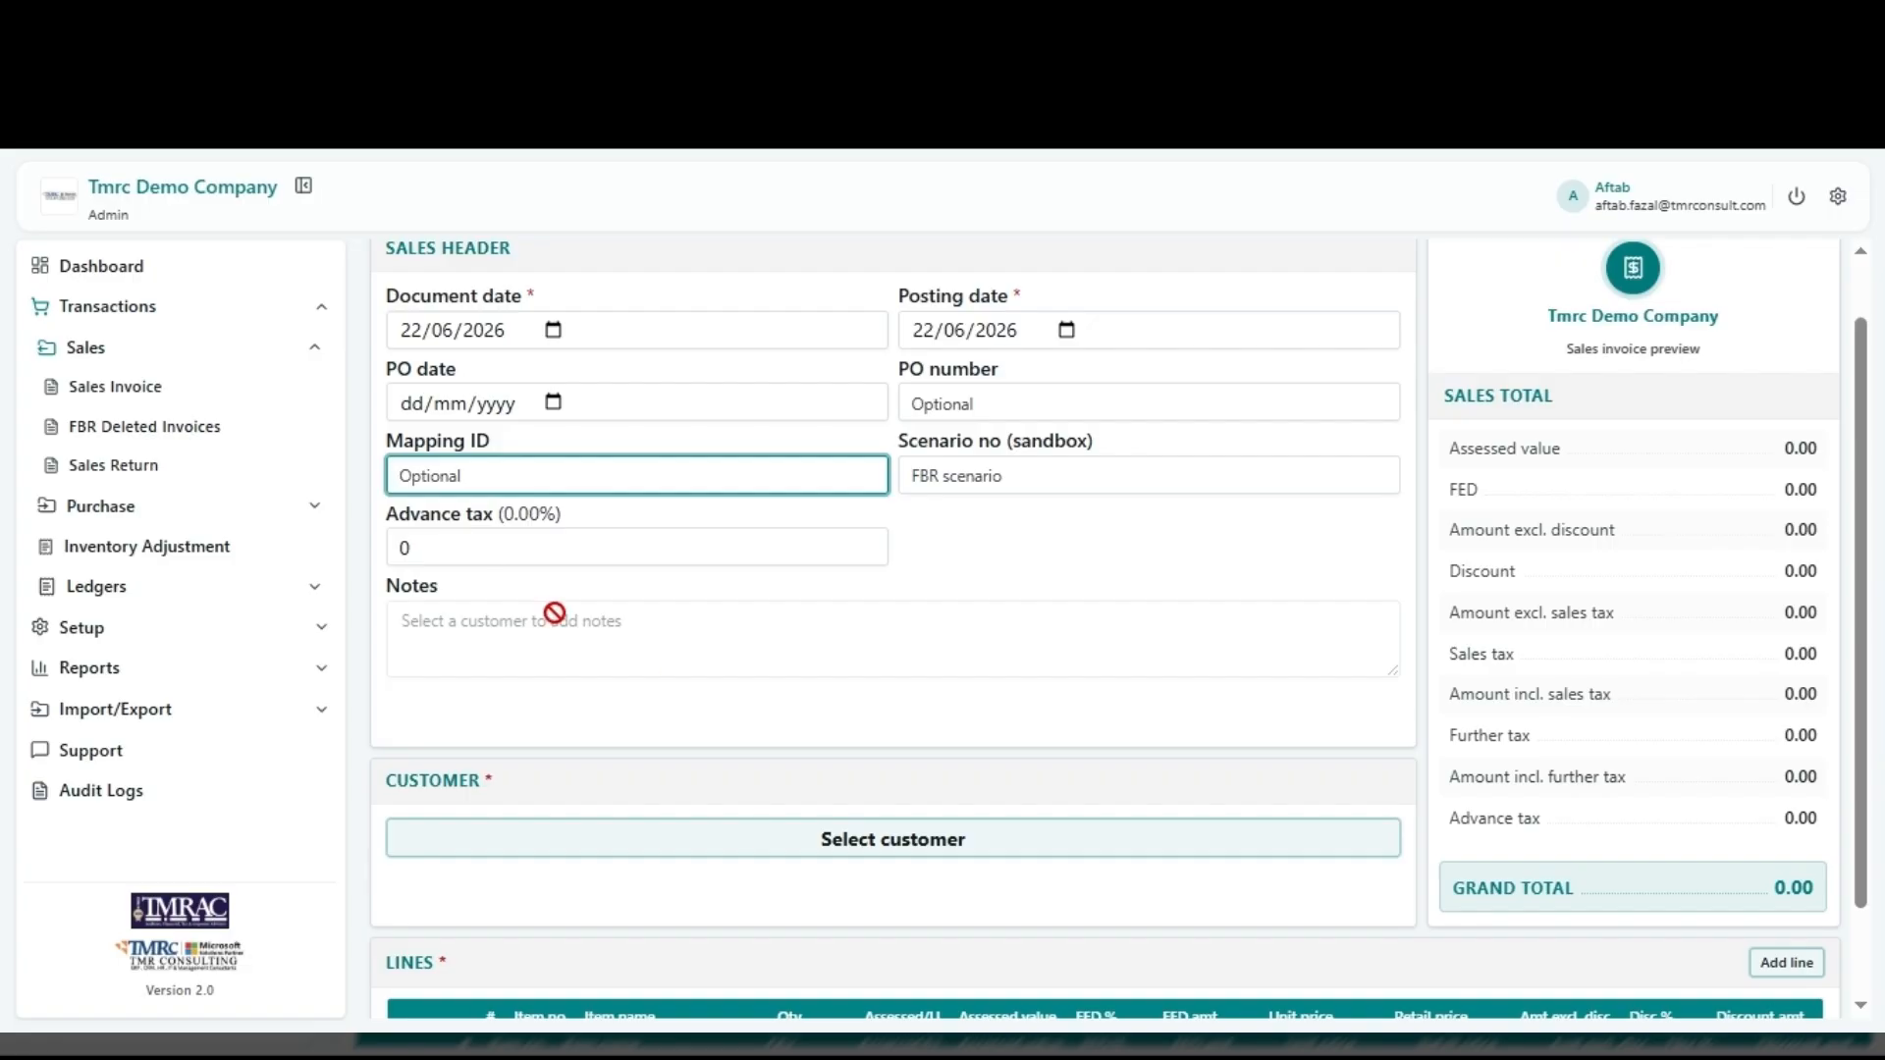
Step: Choose Testing AAABBB123 as the invoice's customer and look over the customer details down to the invoice lines
{"action": "left_click", "coordinate": [703, 841]}
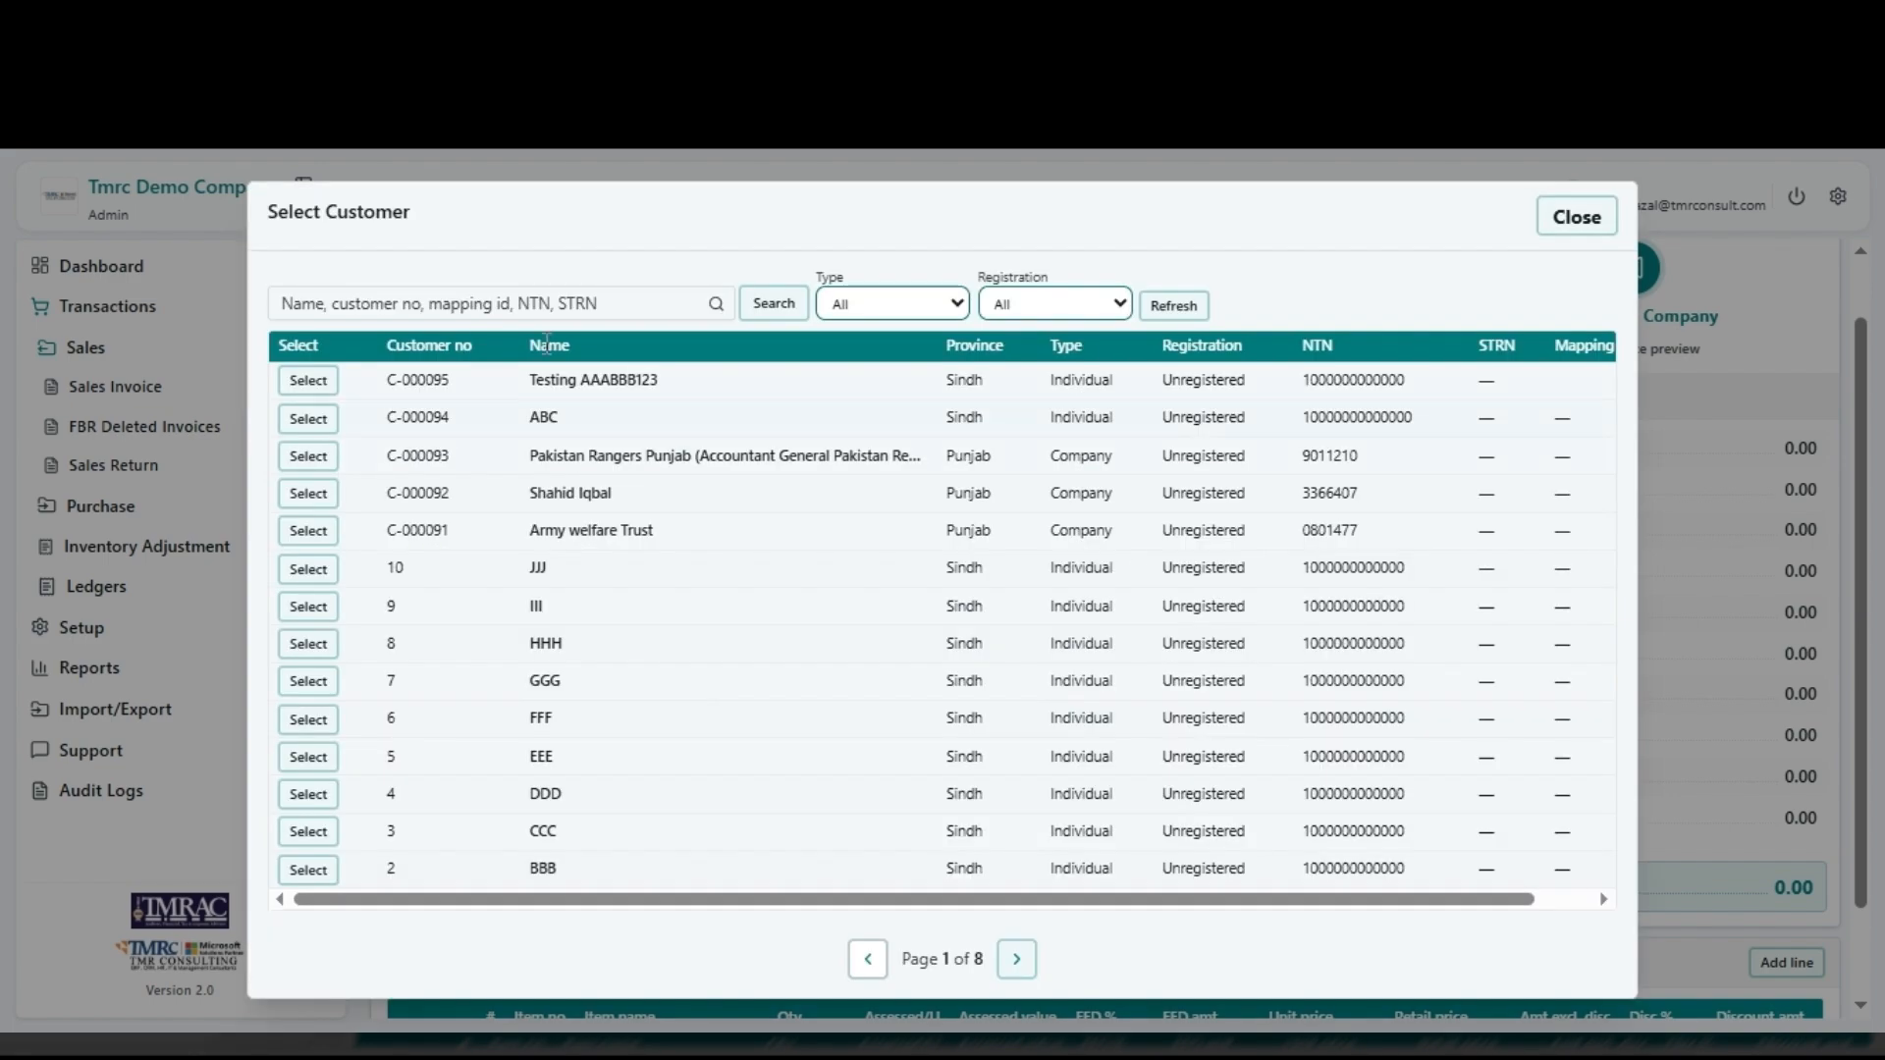
{"action": "left_click", "coordinate": [530, 303]}
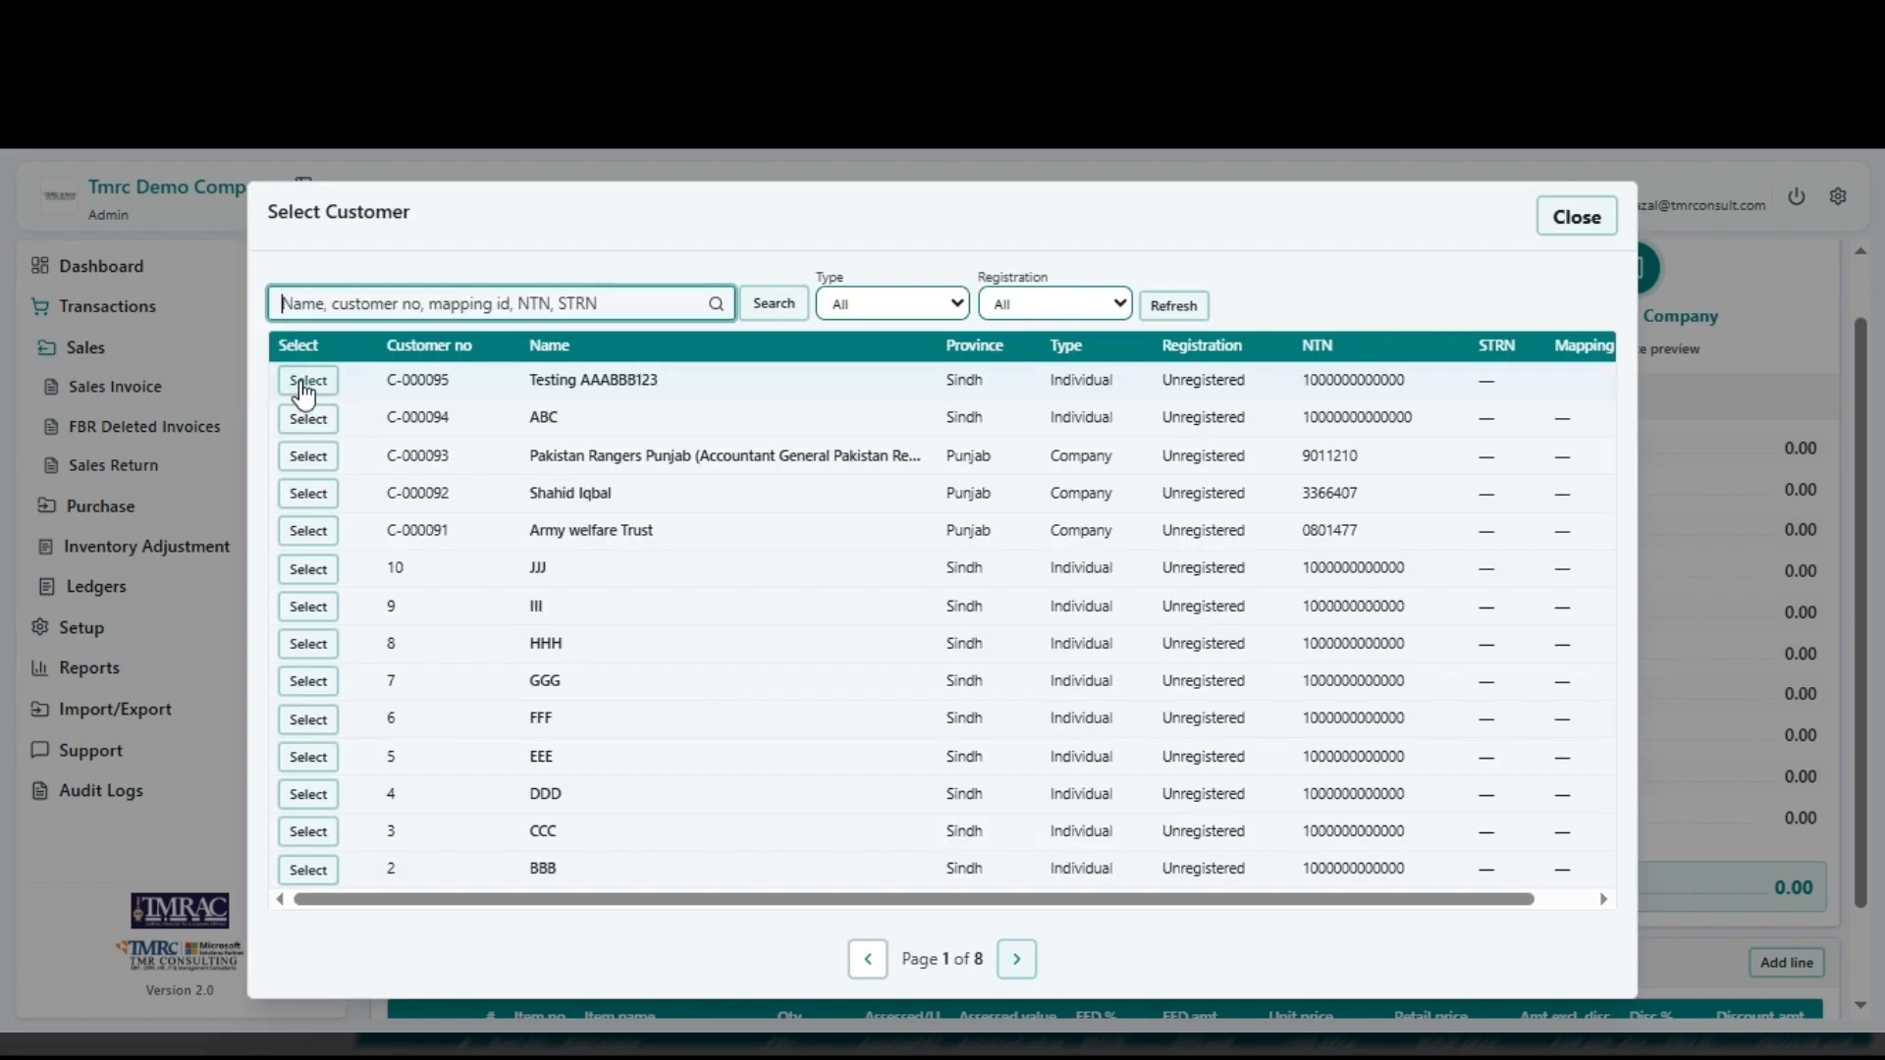
{"action": "left_click", "coordinate": [303, 382]}
{"action": "scroll", "coordinate": [602, 820], "scroll_direction": "down", "scroll_amount": 2}
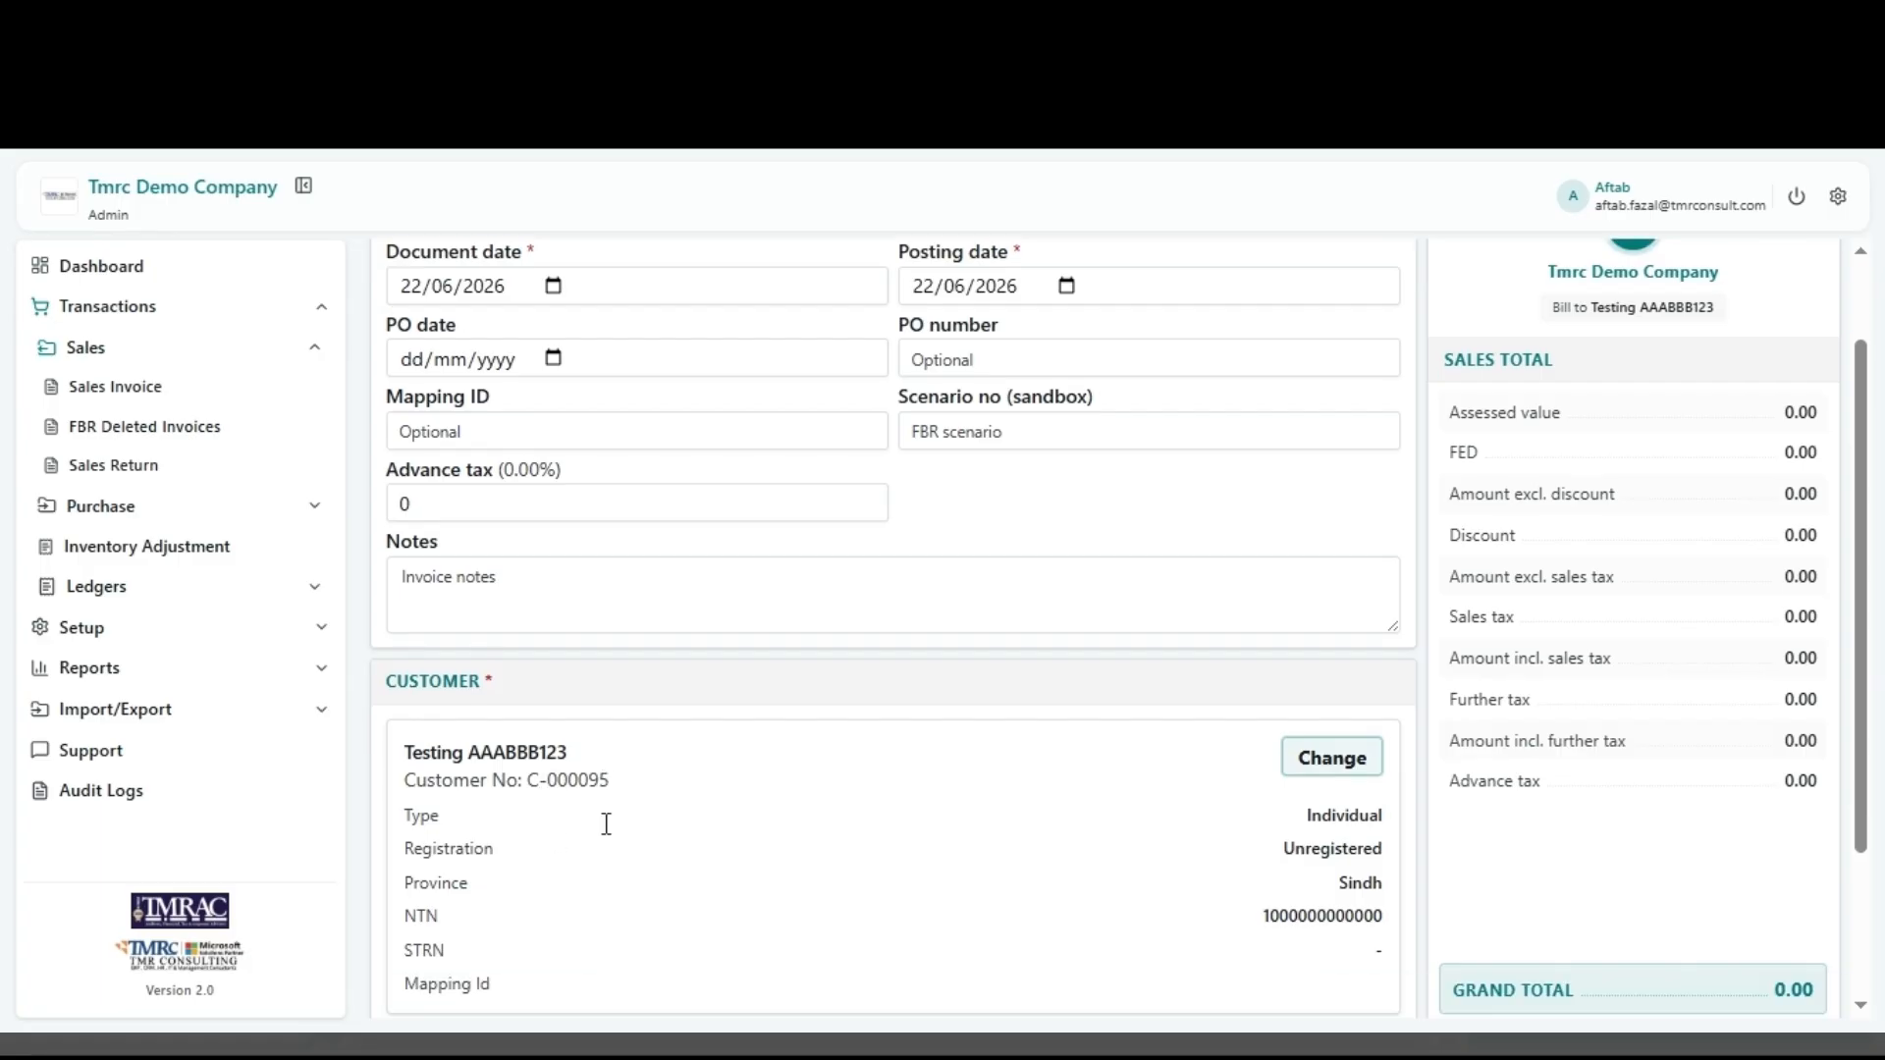
{"action": "scroll", "coordinate": [728, 822], "scroll_direction": "up", "scroll_amount": 2}
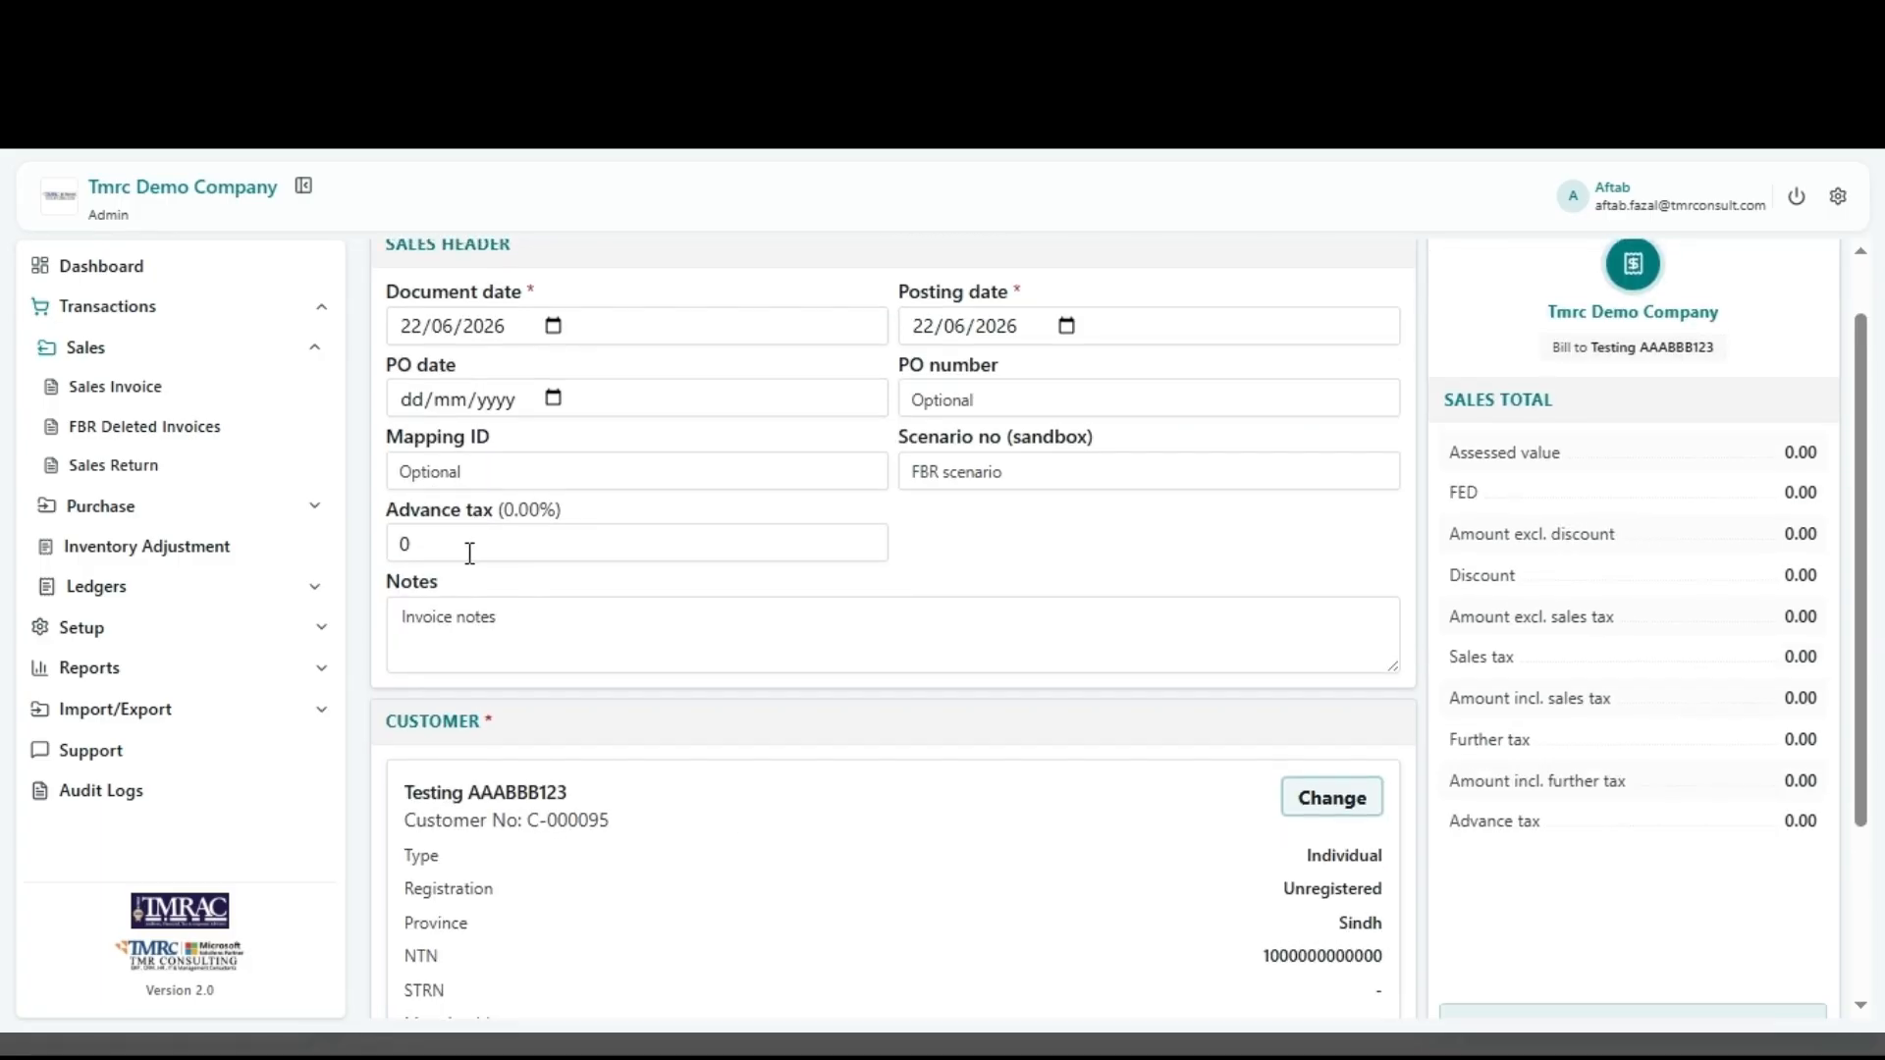
{"action": "scroll", "coordinate": [469, 555], "scroll_direction": "down", "scroll_amount": 1}
{"action": "scroll", "coordinate": [564, 580], "scroll_direction": "down", "scroll_amount": 3}
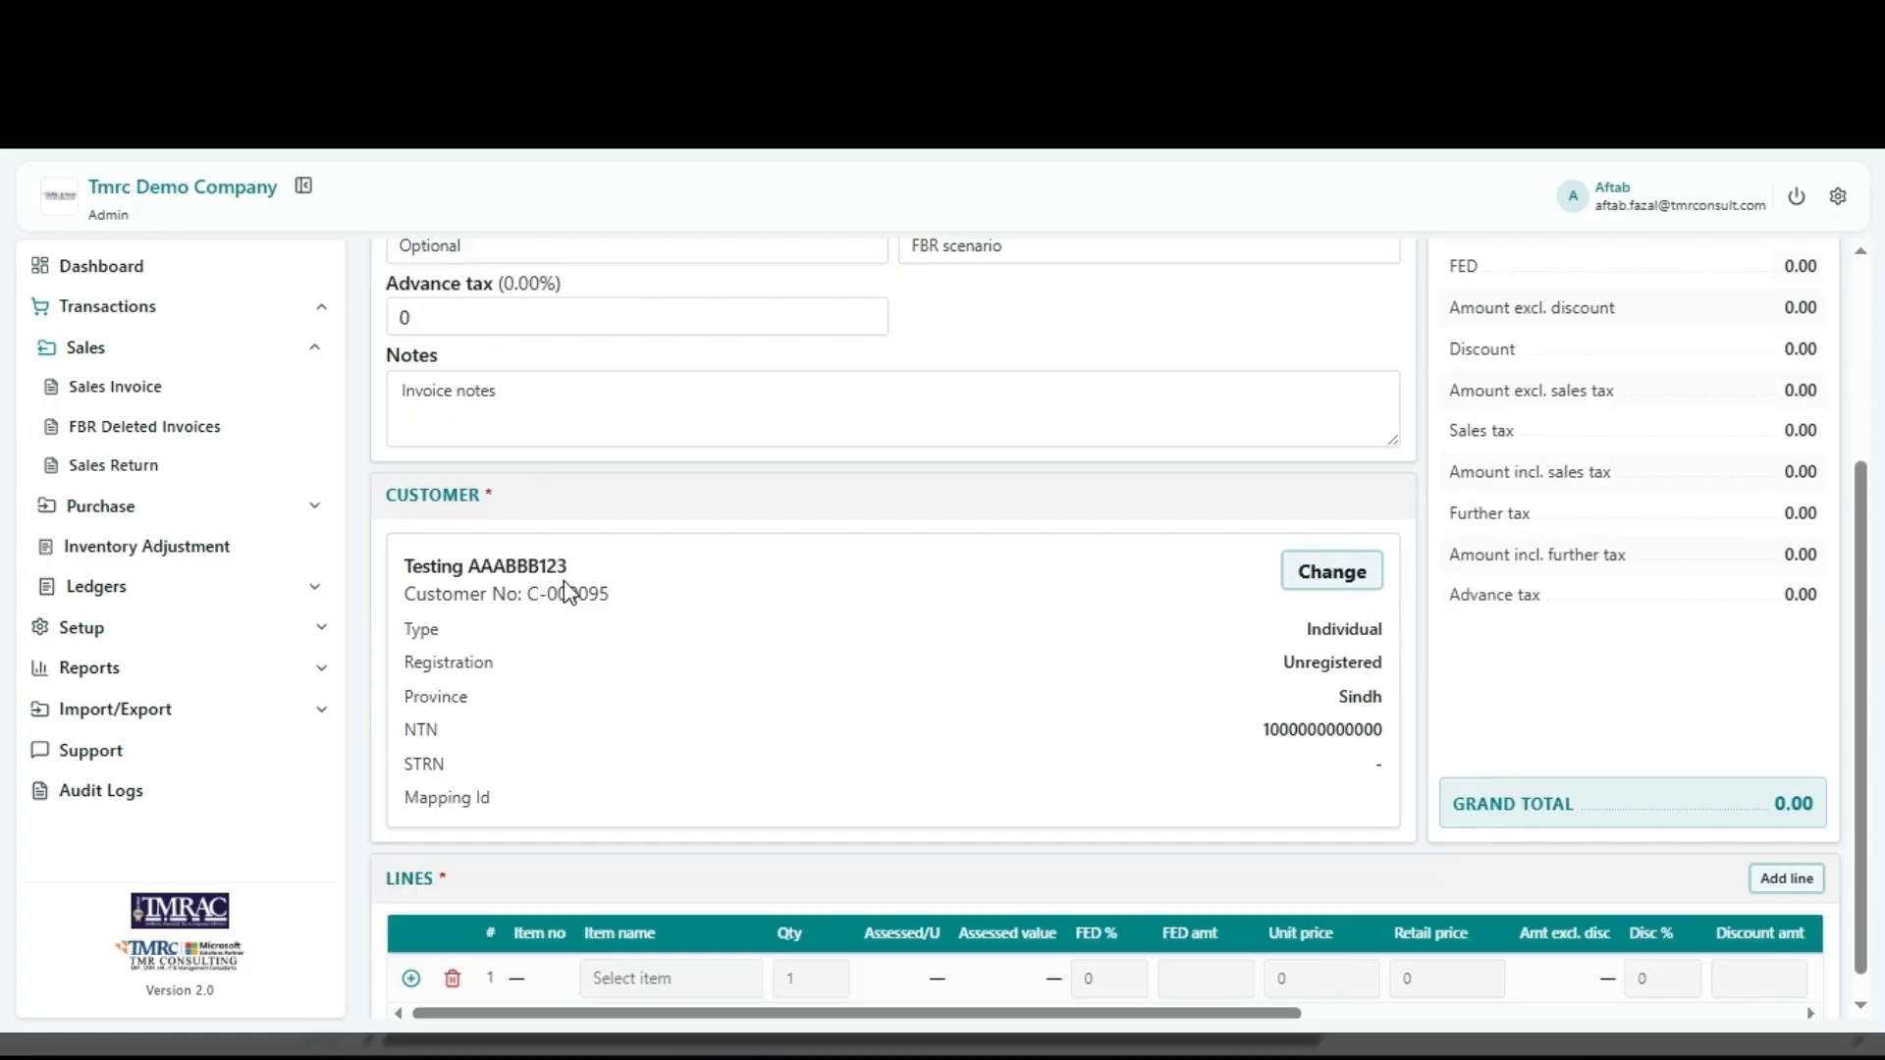
{"action": "scroll", "coordinate": [1080, 579], "scroll_direction": "up", "scroll_amount": 1}
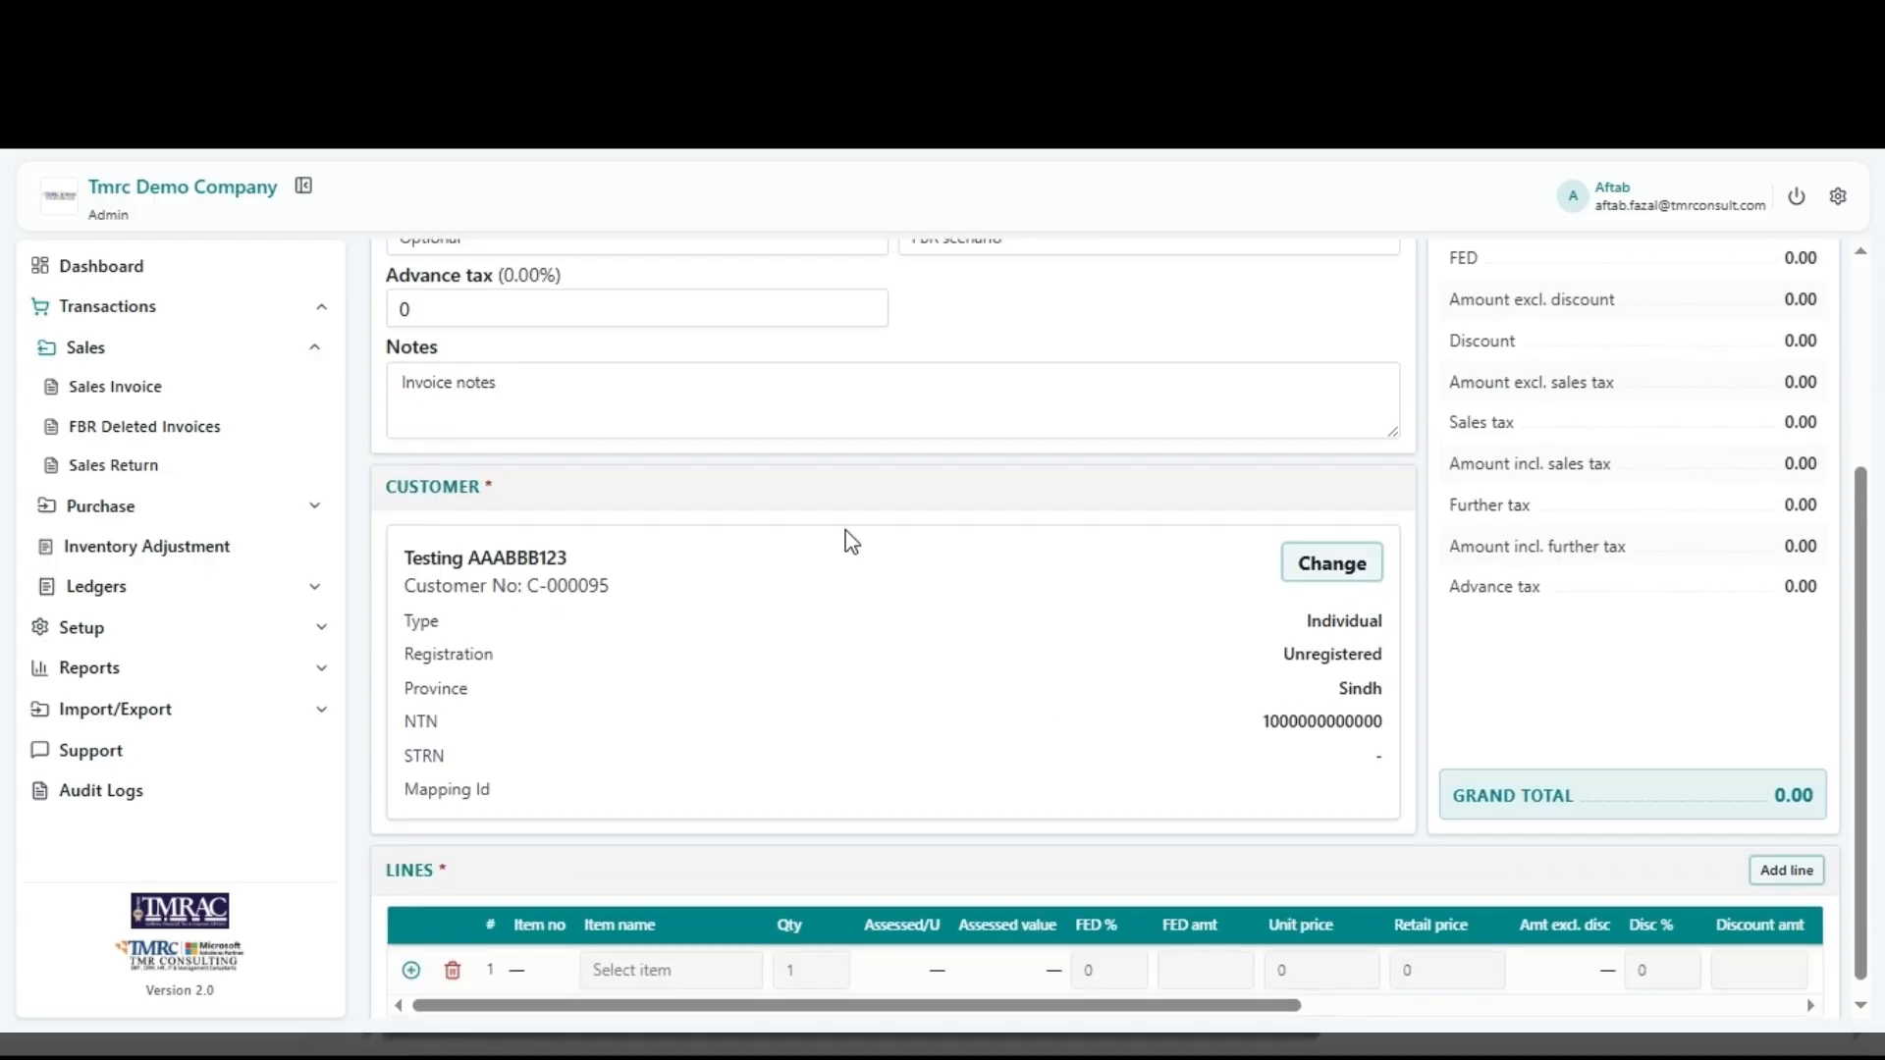
{"action": "scroll", "coordinate": [989, 741], "scroll_direction": "down", "scroll_amount": 1}
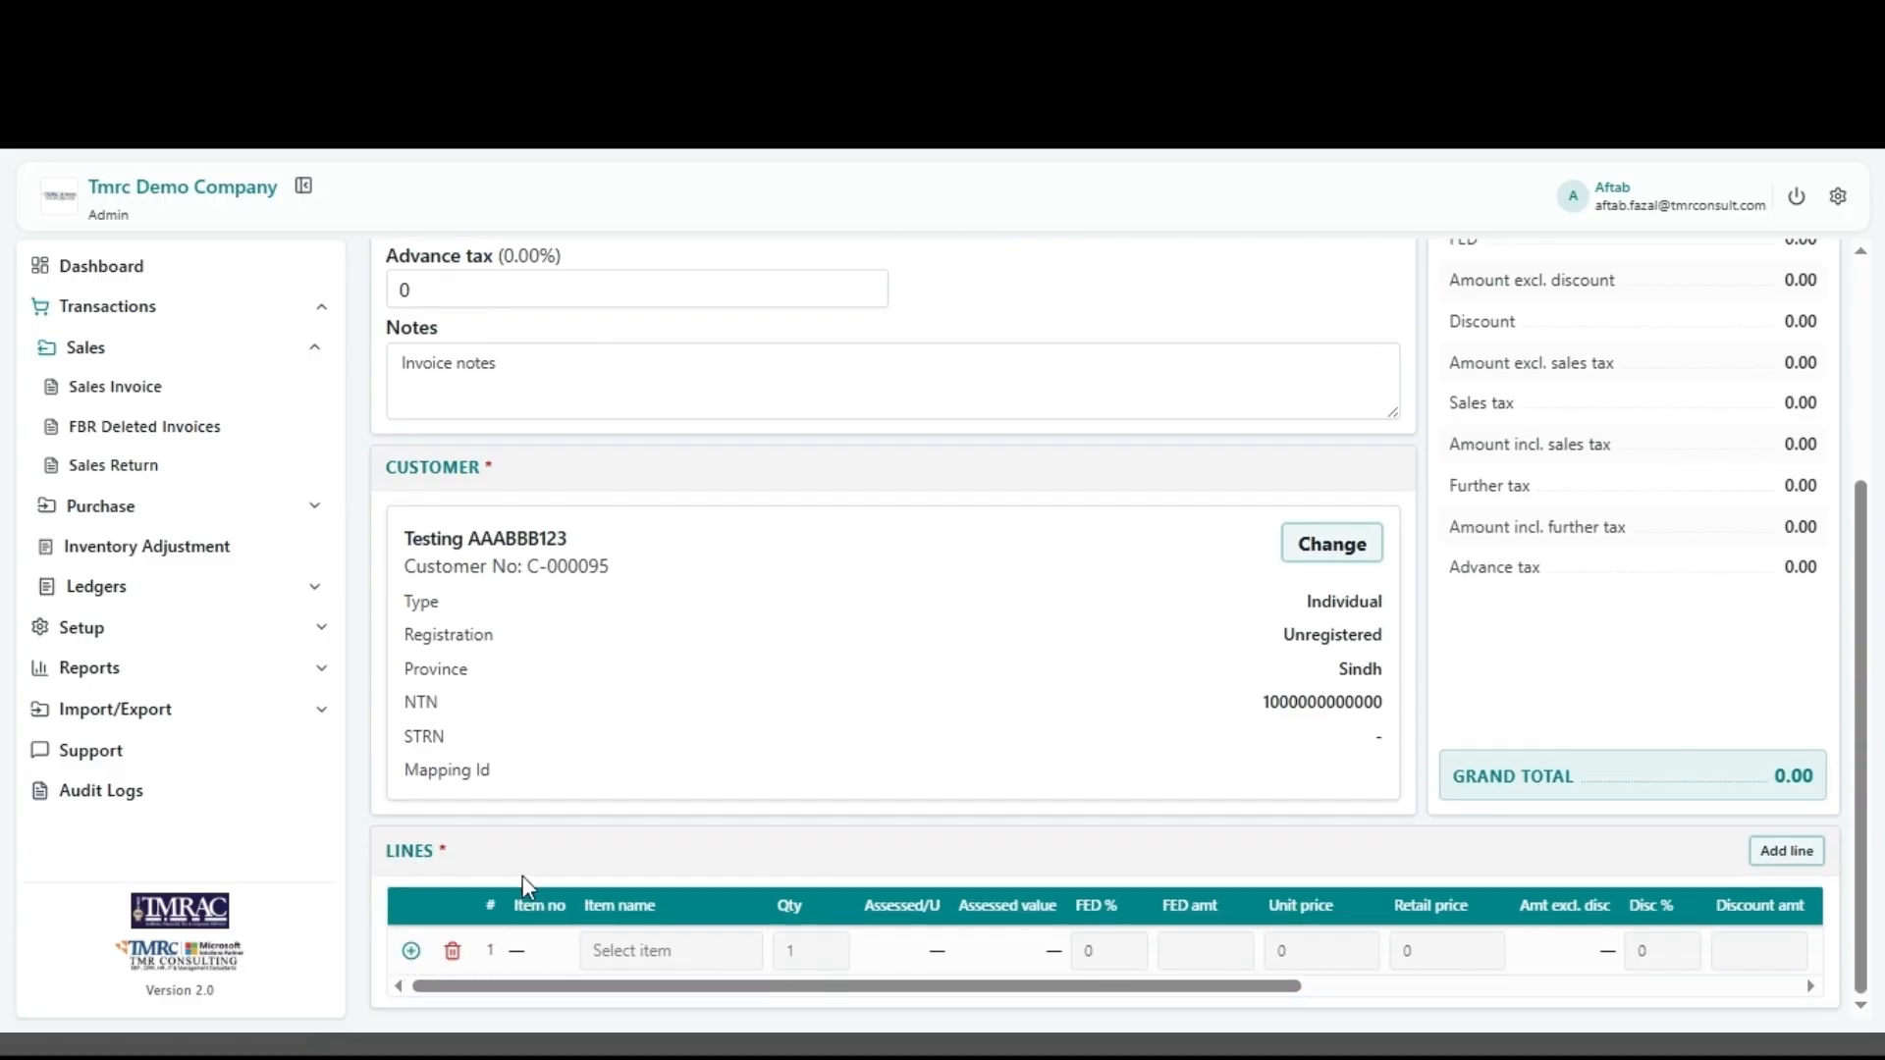
Step: Begin choosing an item for the first invoice line and search the items for "test"
{"action": "left_click", "coordinate": [410, 952]}
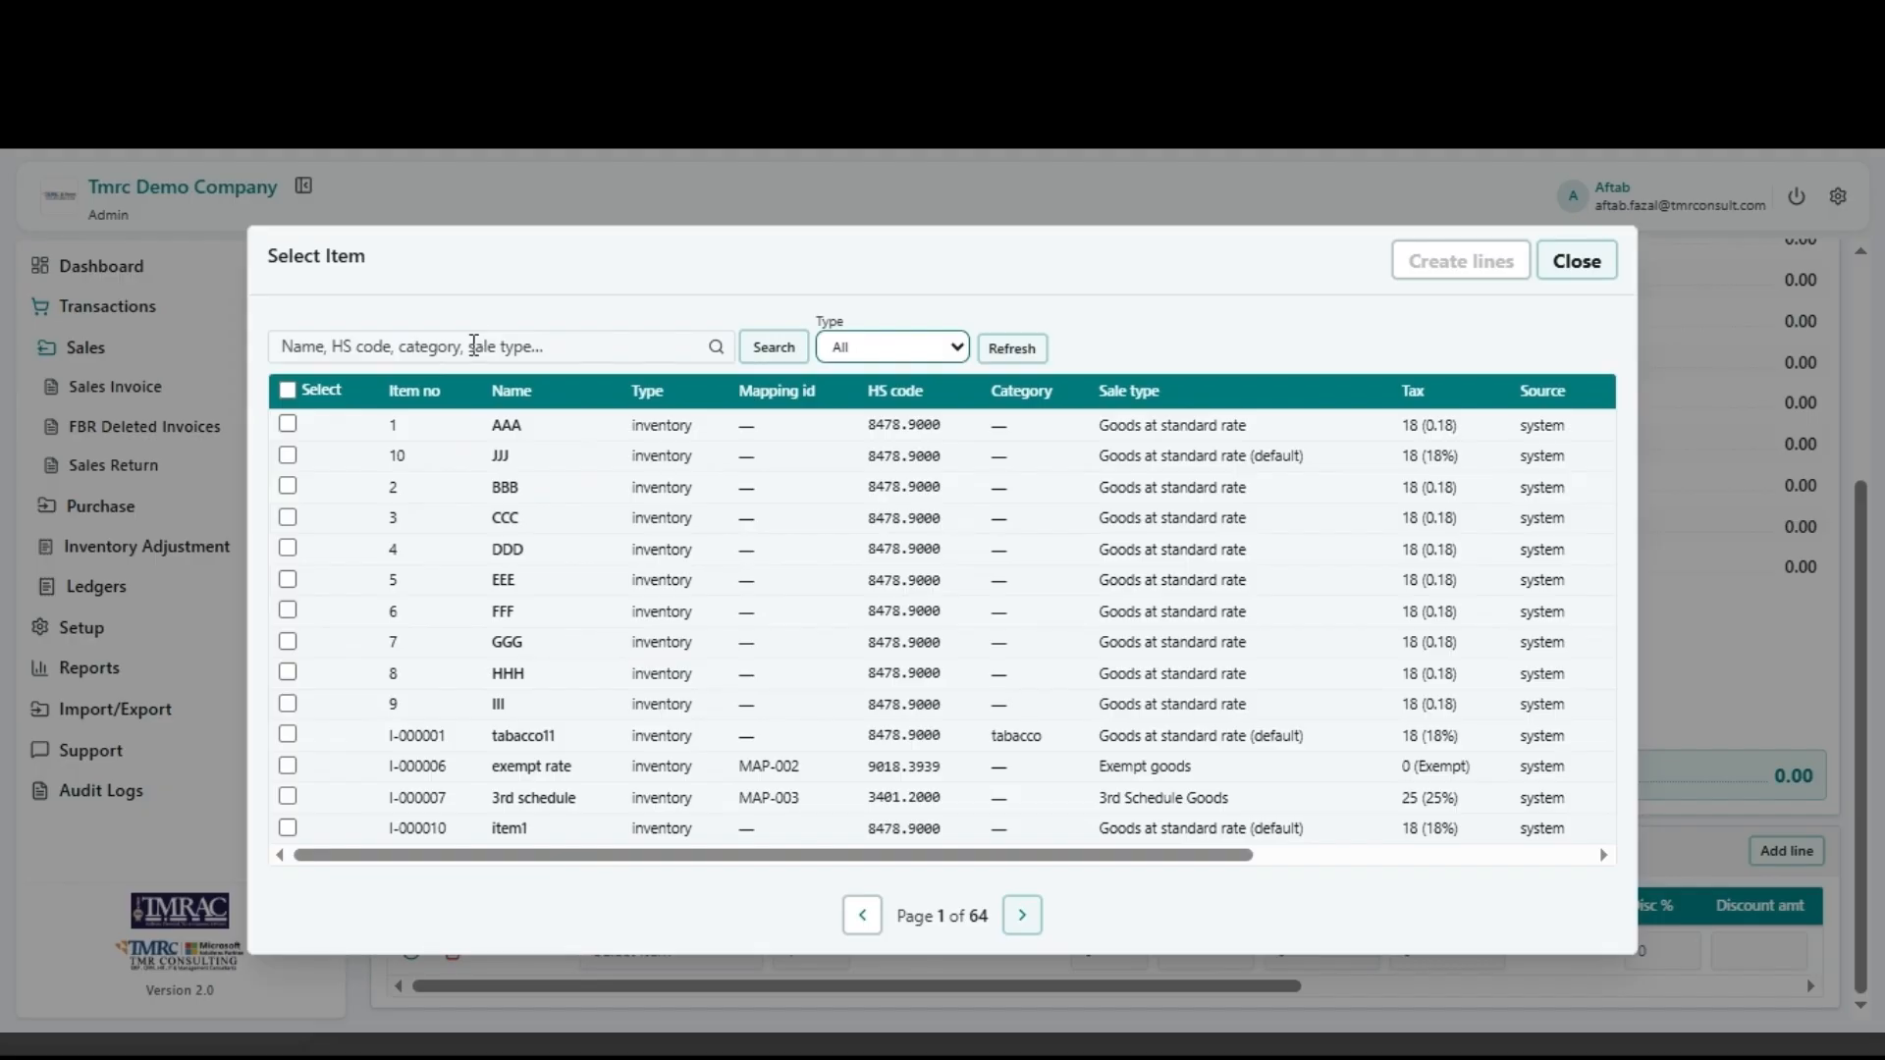
{"action": "left_click", "coordinate": [474, 346]}
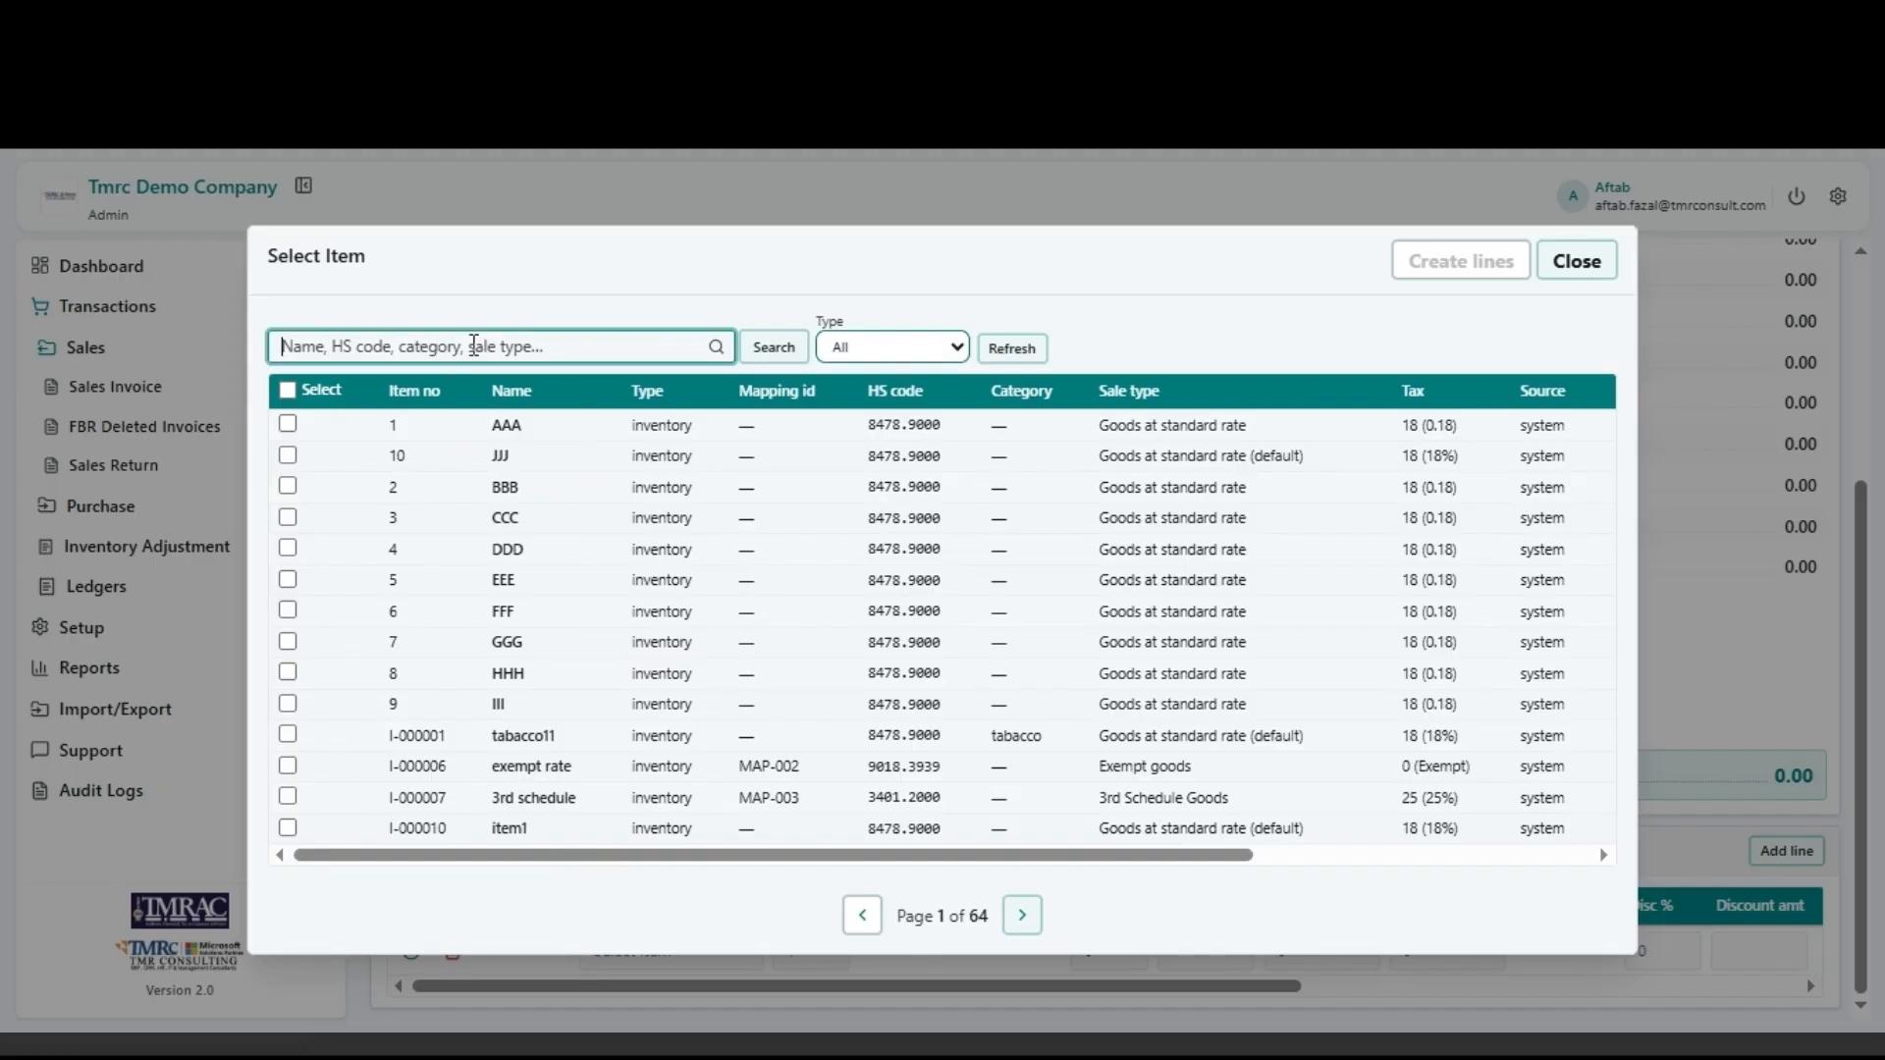
{"action": "type", "text": "tes"}
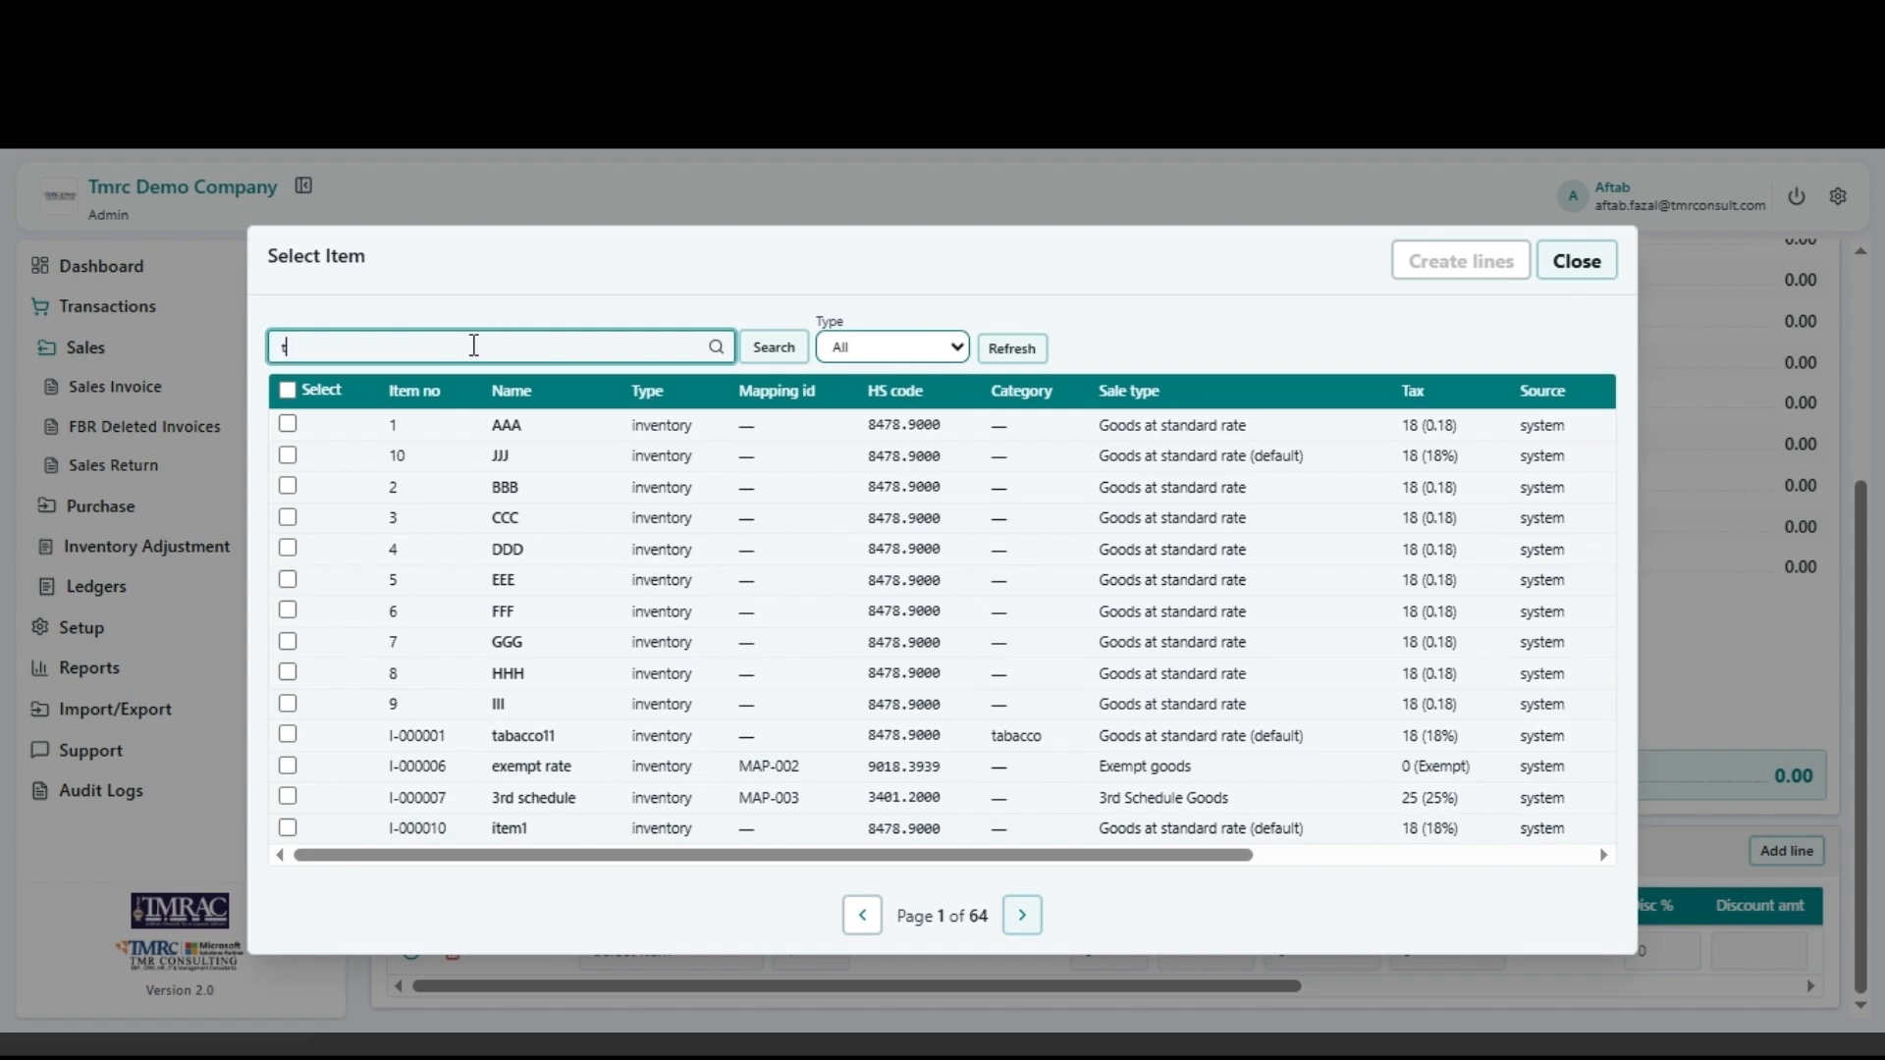
{"action": "type", "text": "t"}
{"action": "left_click", "coordinate": [771, 350]}
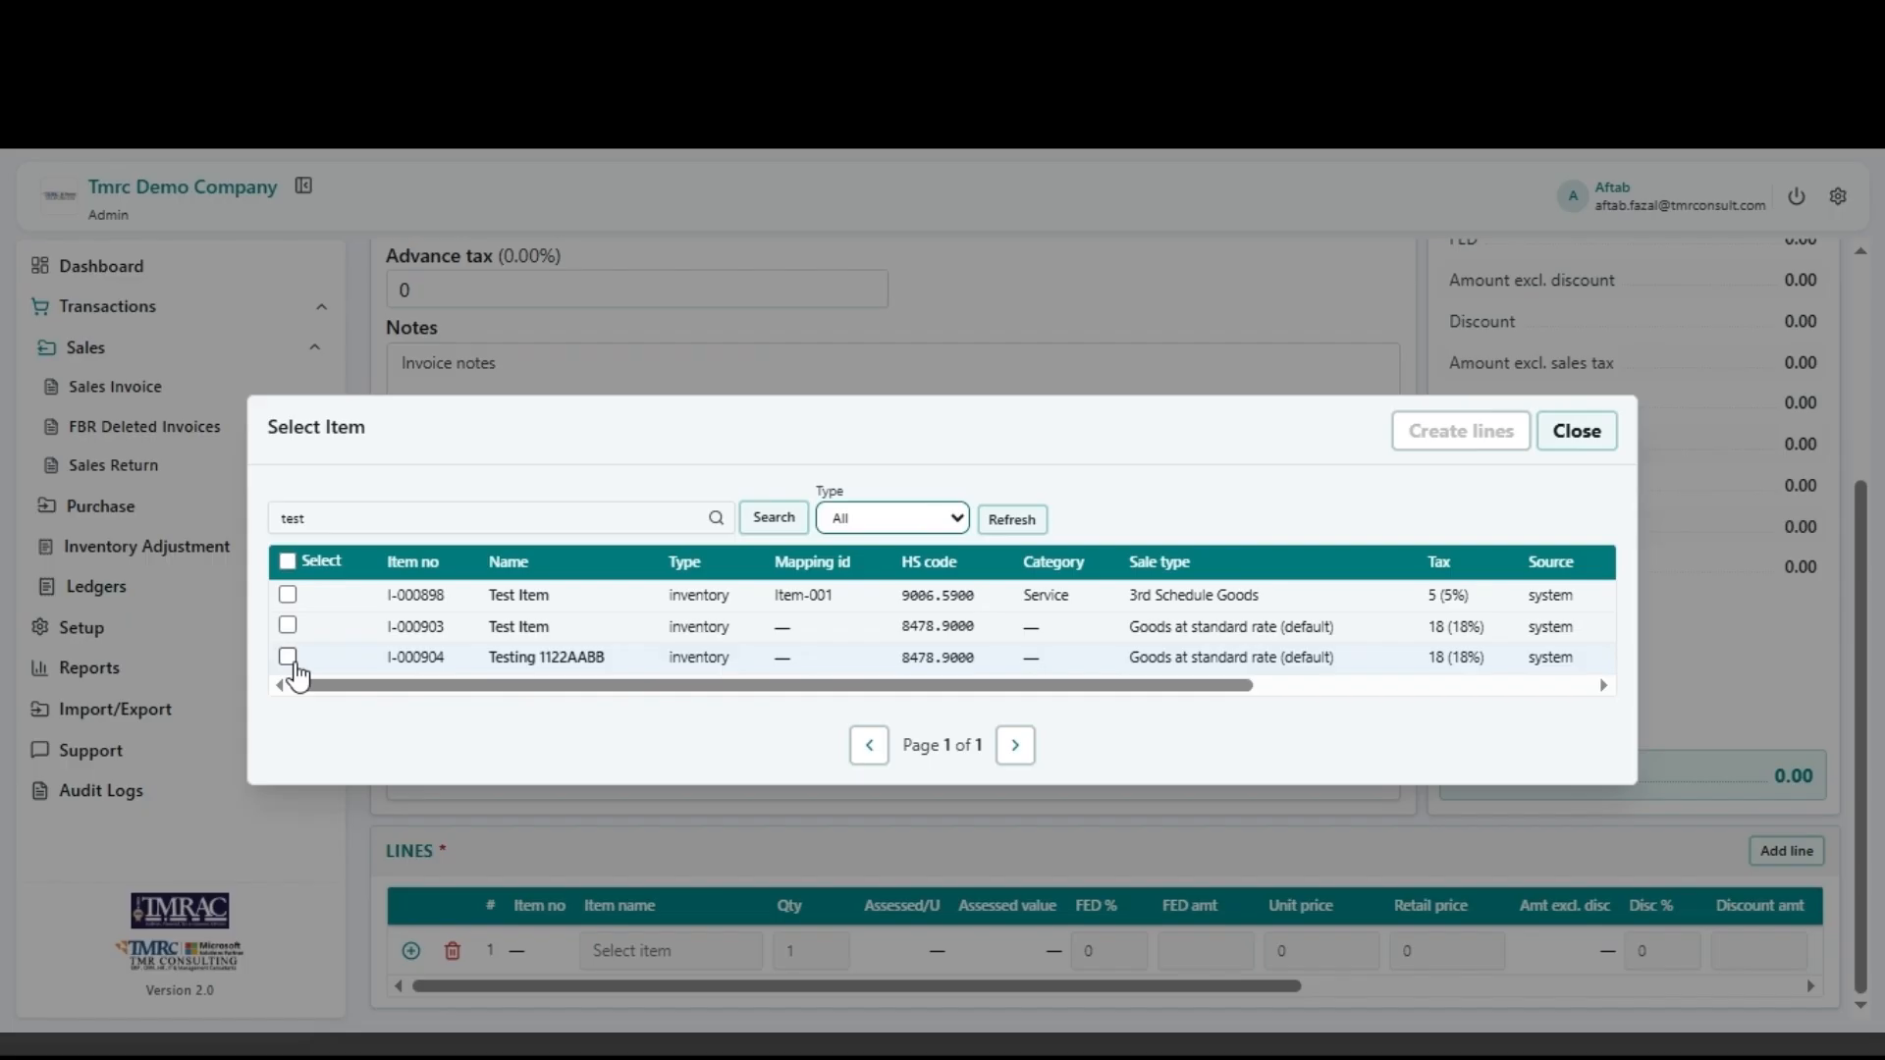
Step: Select Testing 1122AABB and both Test Item entries and create invoice lines from them
{"action": "left_click", "coordinate": [290, 659]}
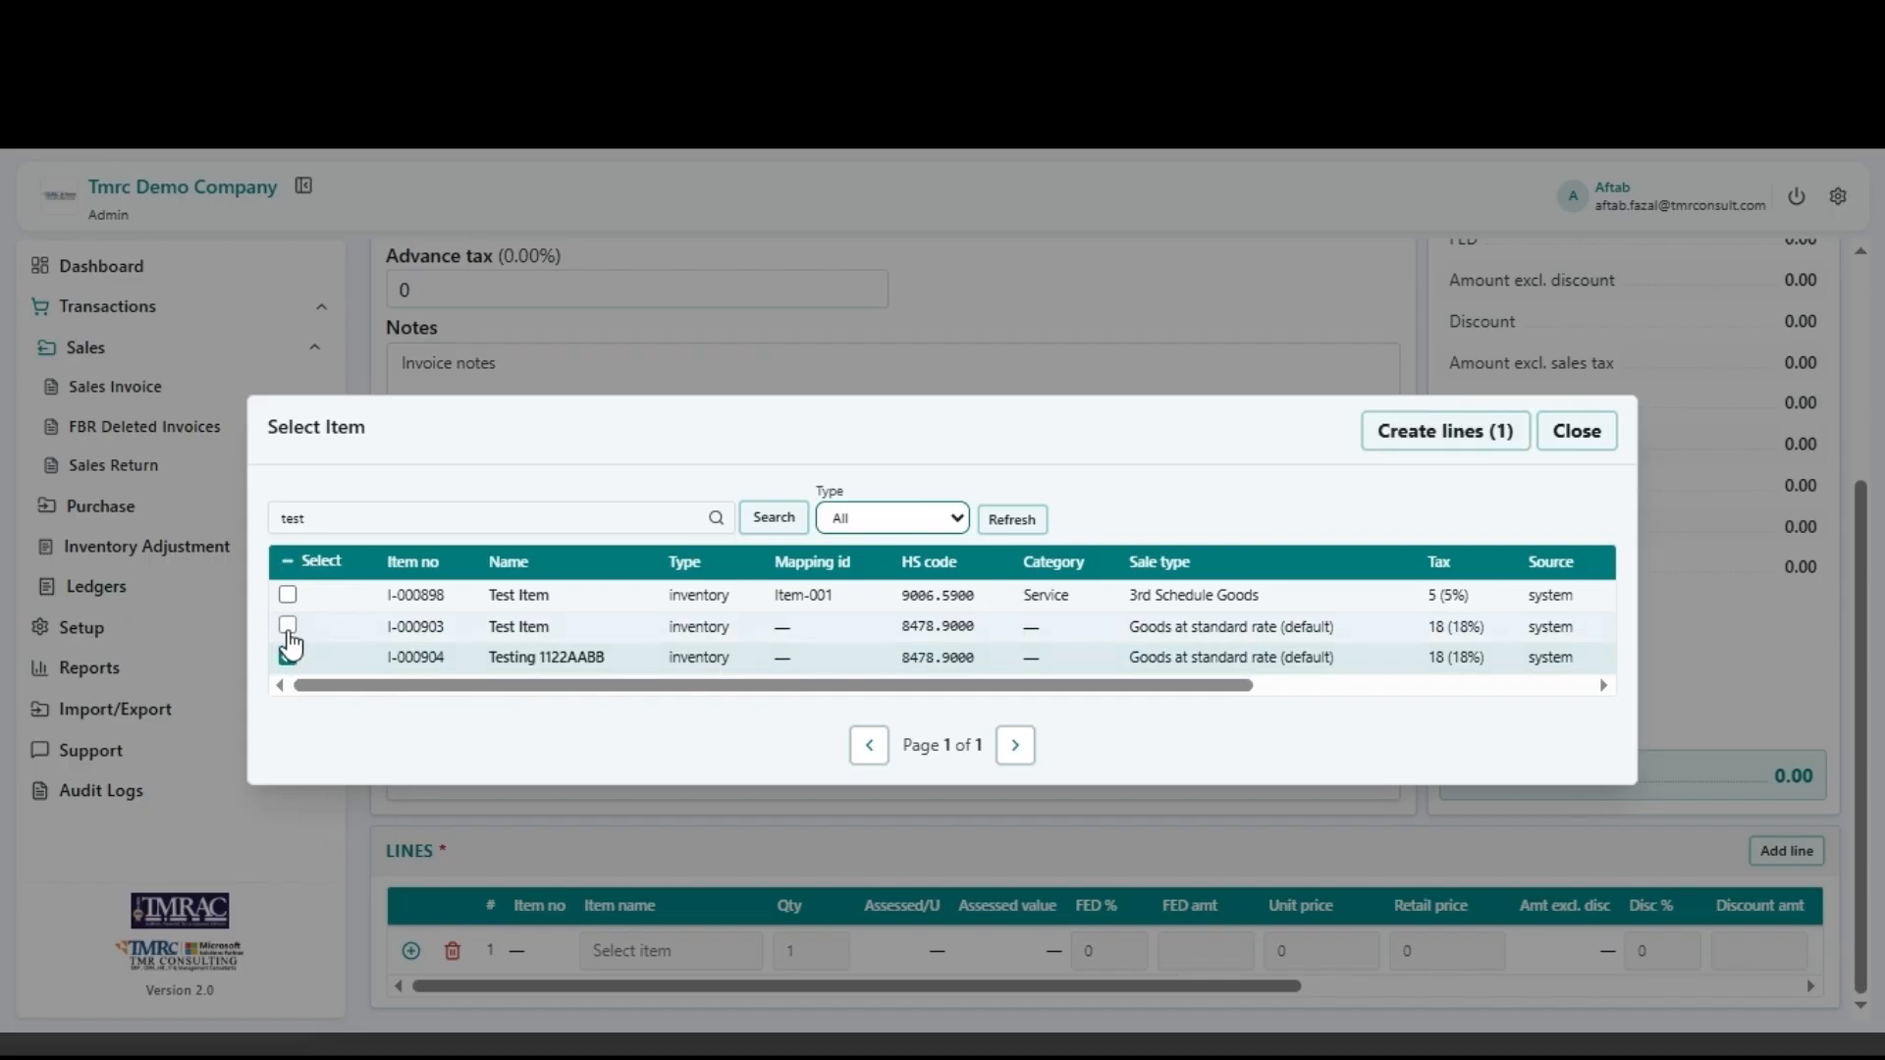
{"action": "left_click", "coordinate": [288, 628]}
{"action": "left_click", "coordinate": [288, 594]}
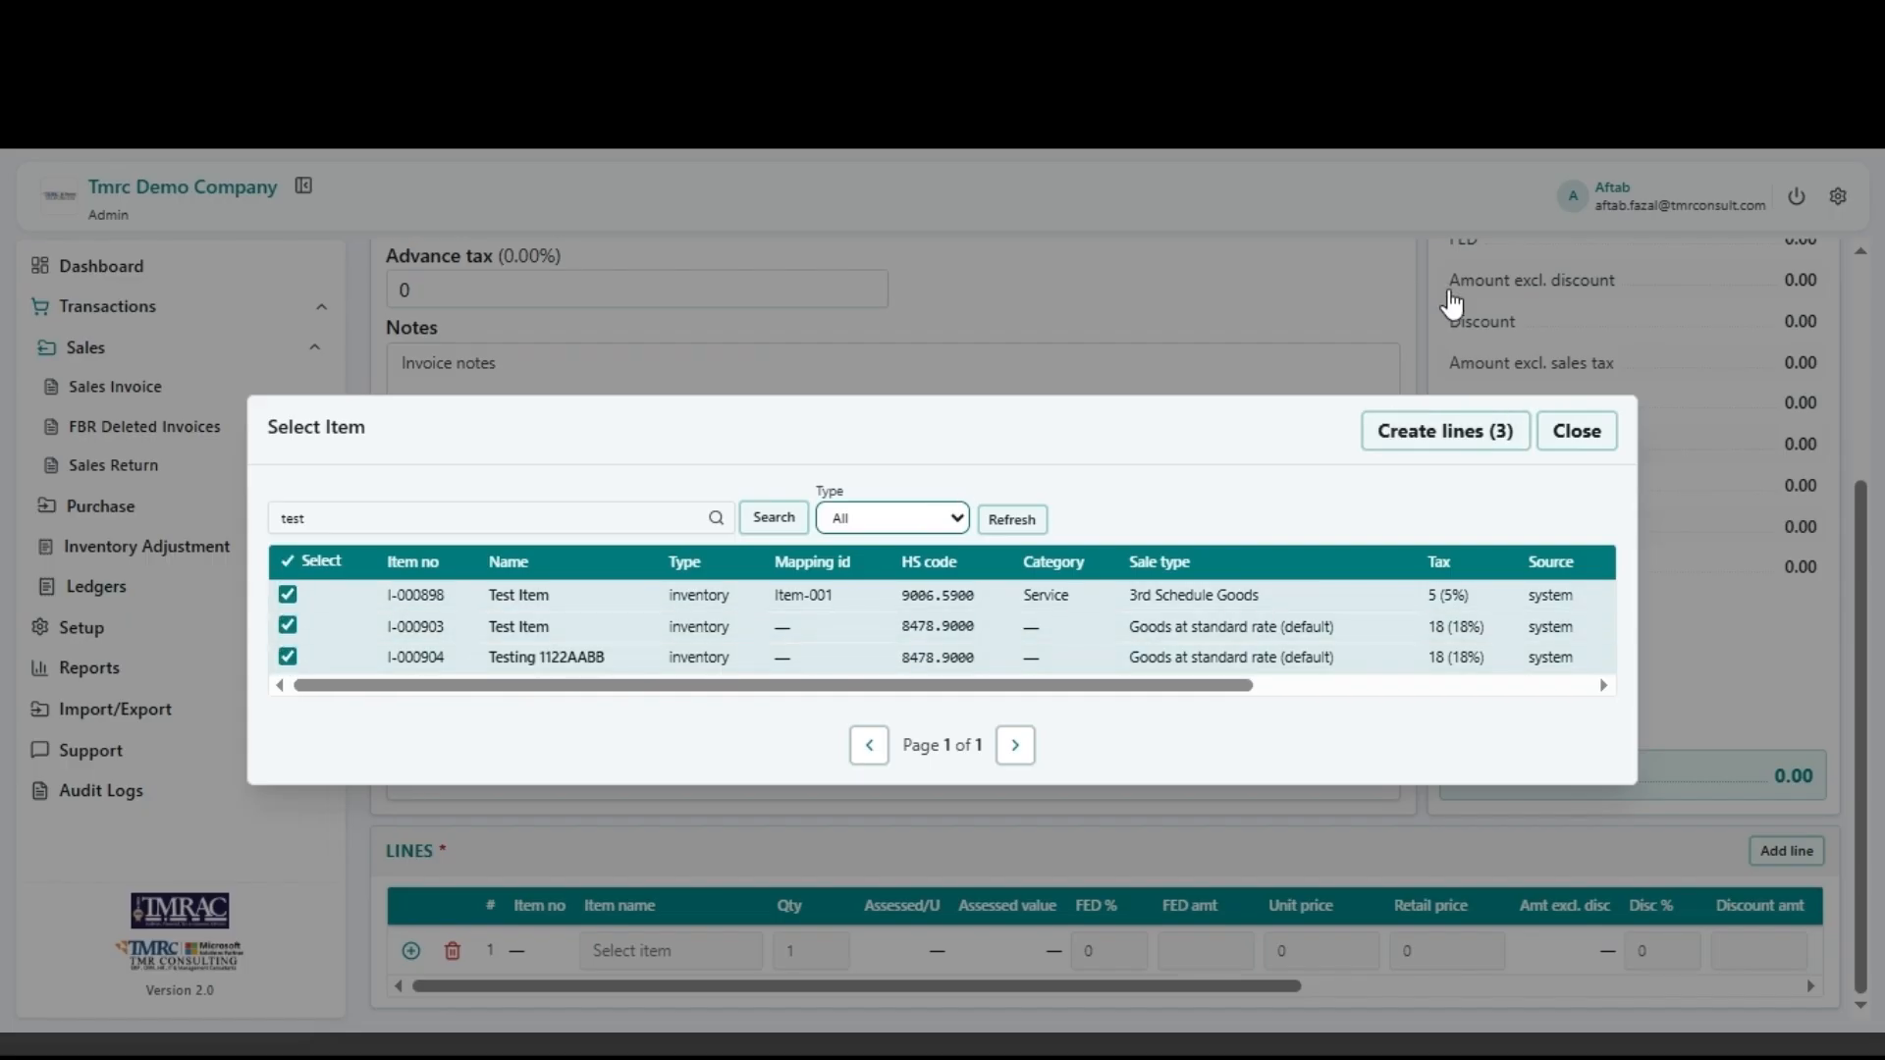
{"action": "left_click", "coordinate": [1435, 432]}
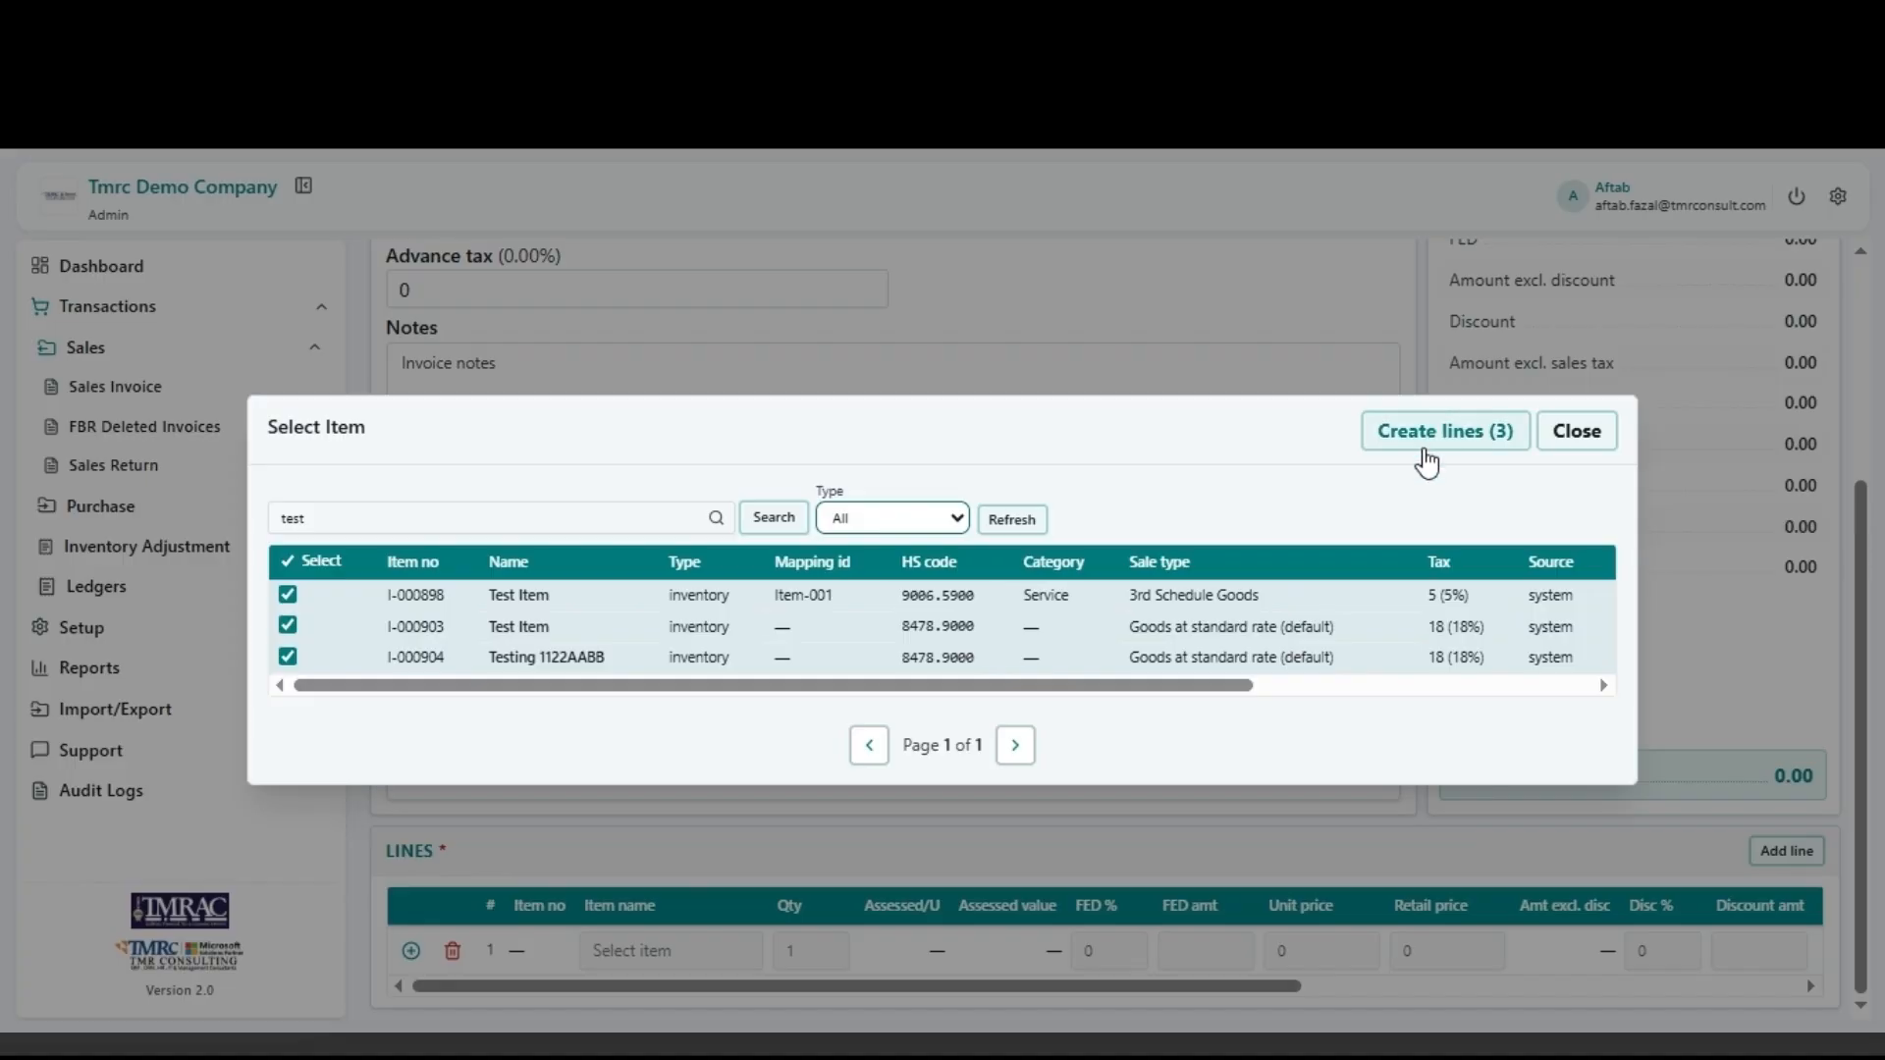
{"action": "scroll", "coordinate": [963, 569], "scroll_direction": "down", "scroll_amount": 2}
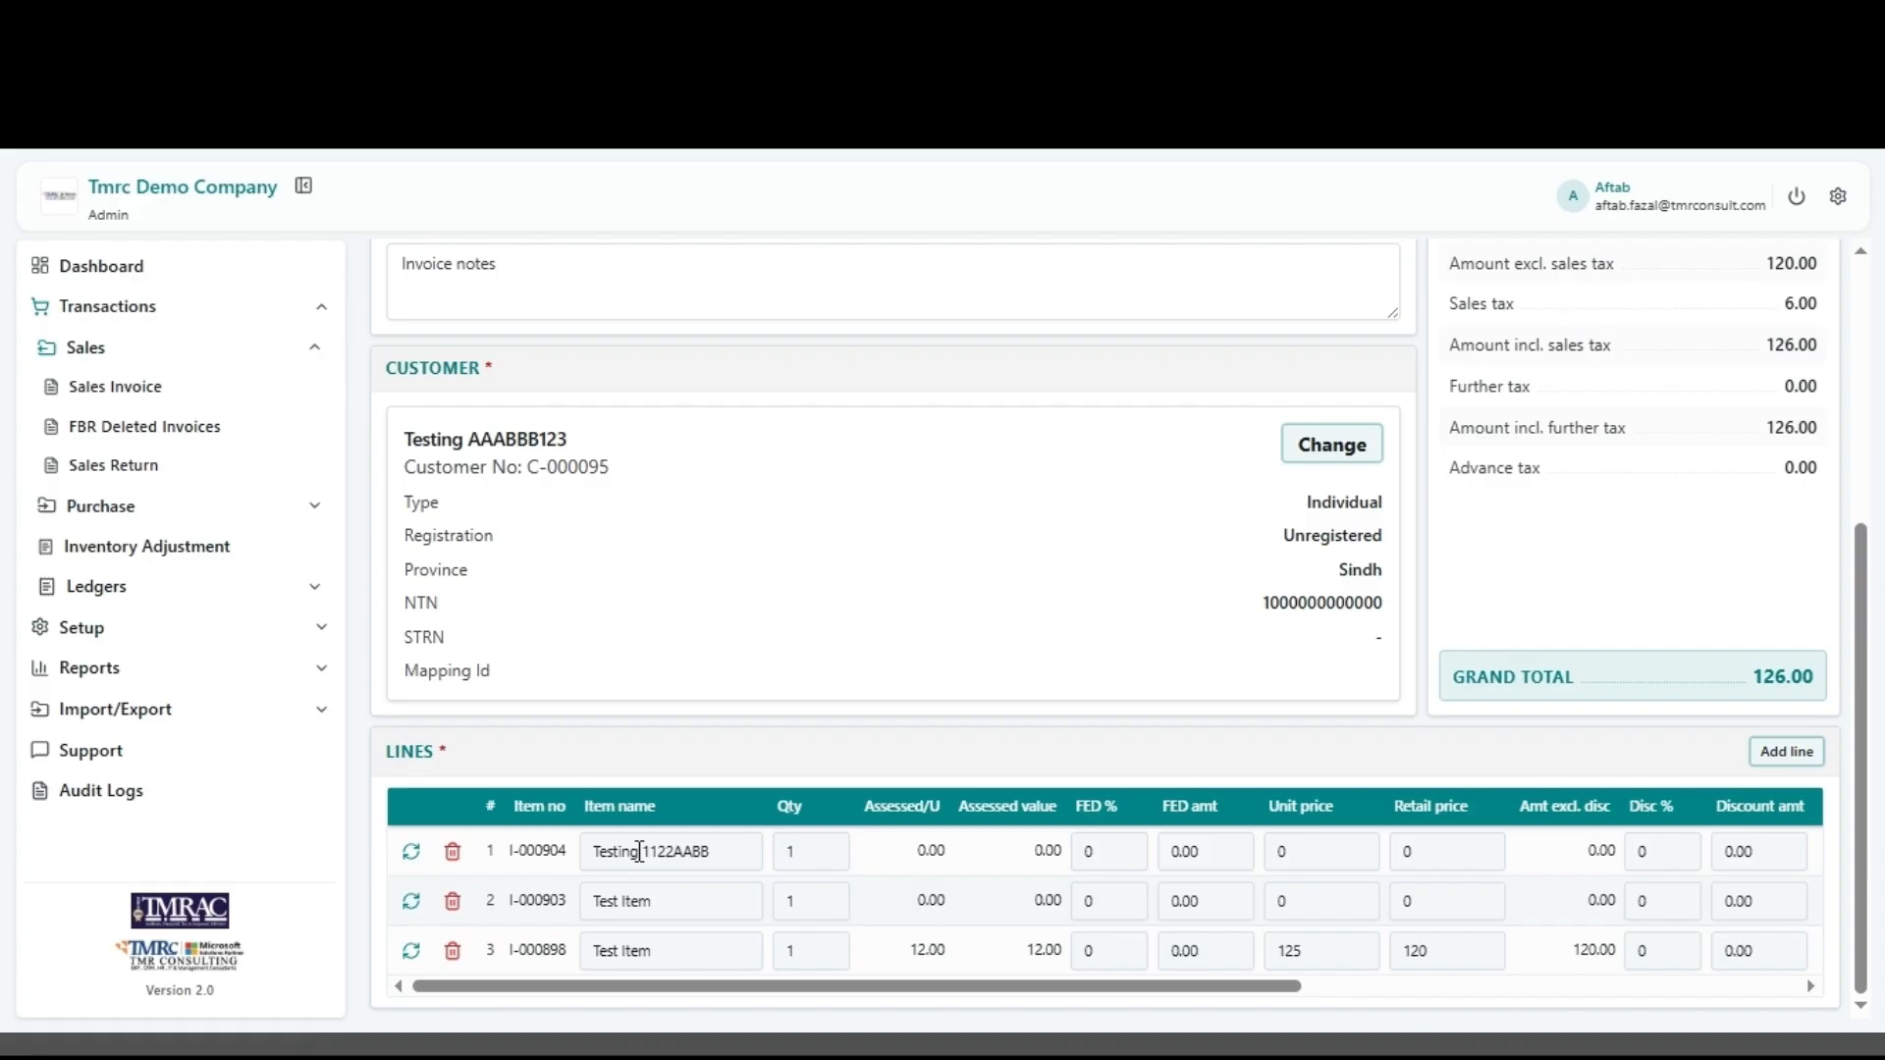
Step: Remove the two Test Item lines and set the unit price of the Testing 1122AABB line to 100
{"action": "left_click", "coordinate": [452, 918]}
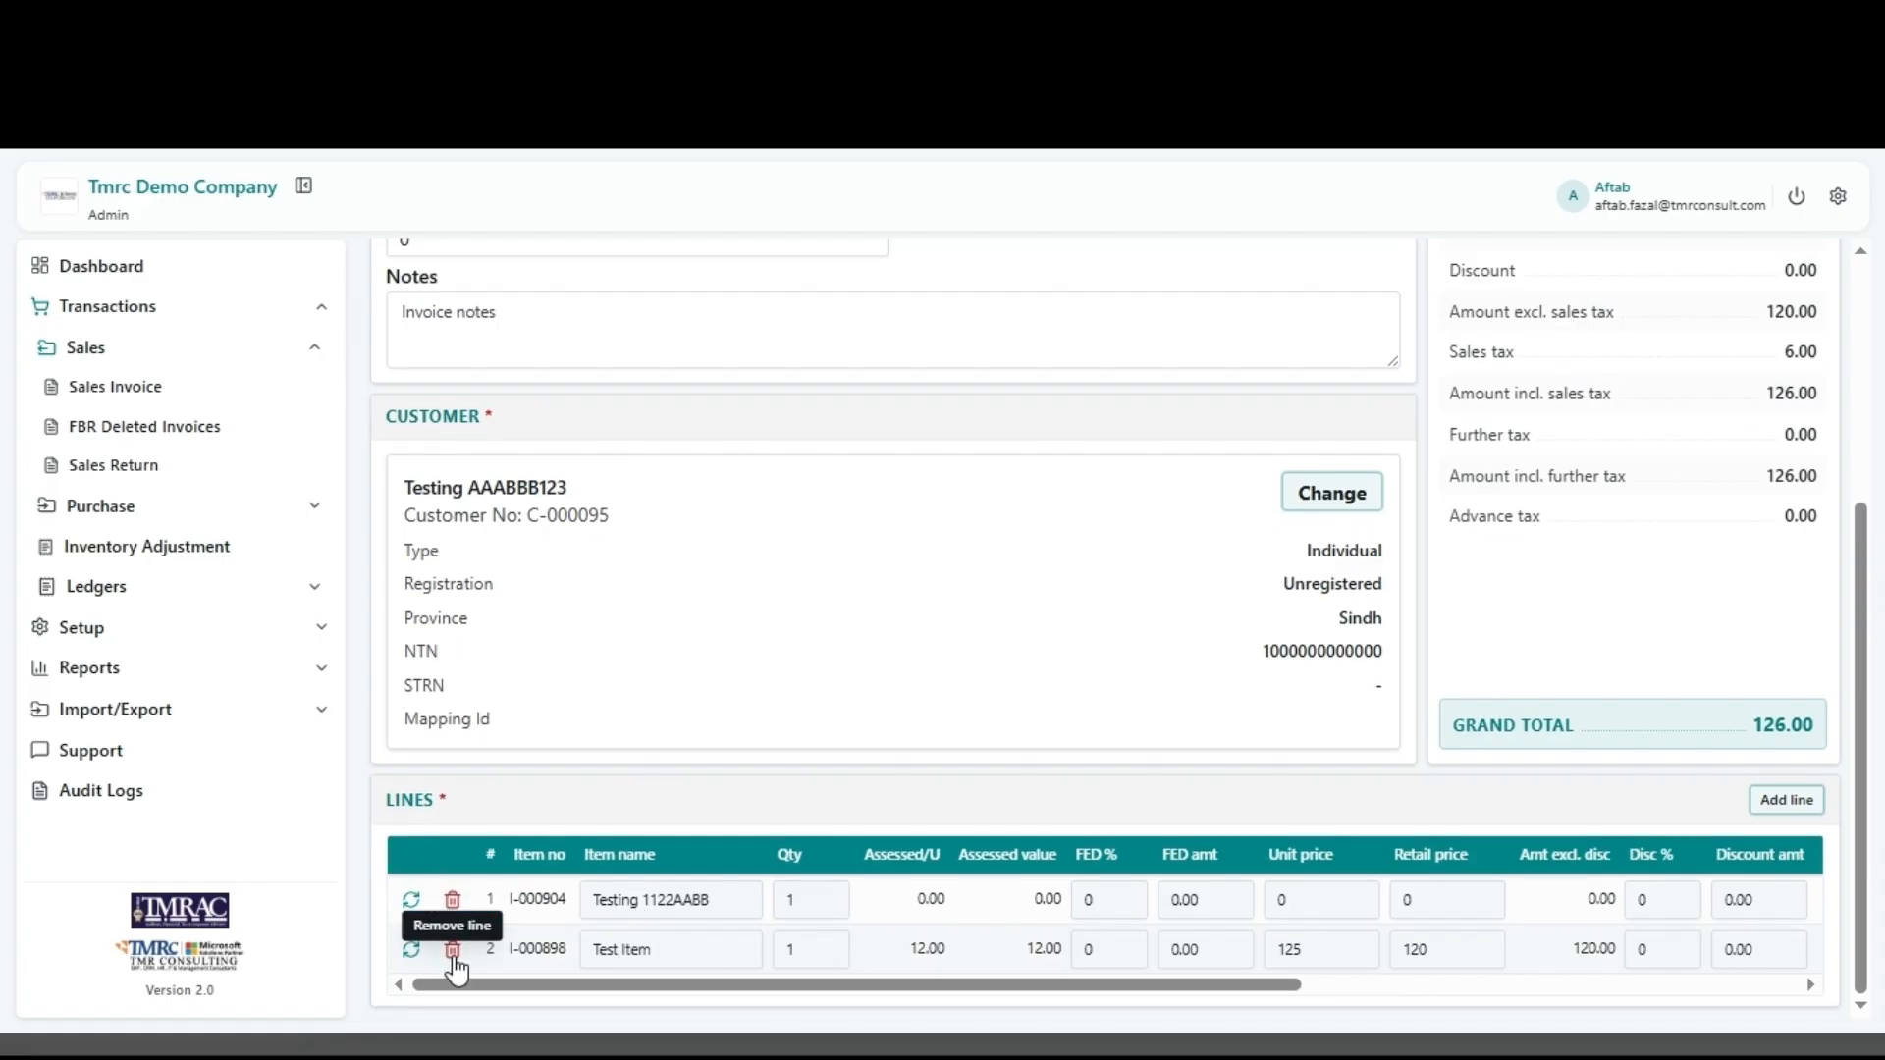
{"action": "left_click", "coordinate": [451, 954]}
{"action": "left_click", "coordinate": [1320, 949]}
{"action": "type", "text": "100"}
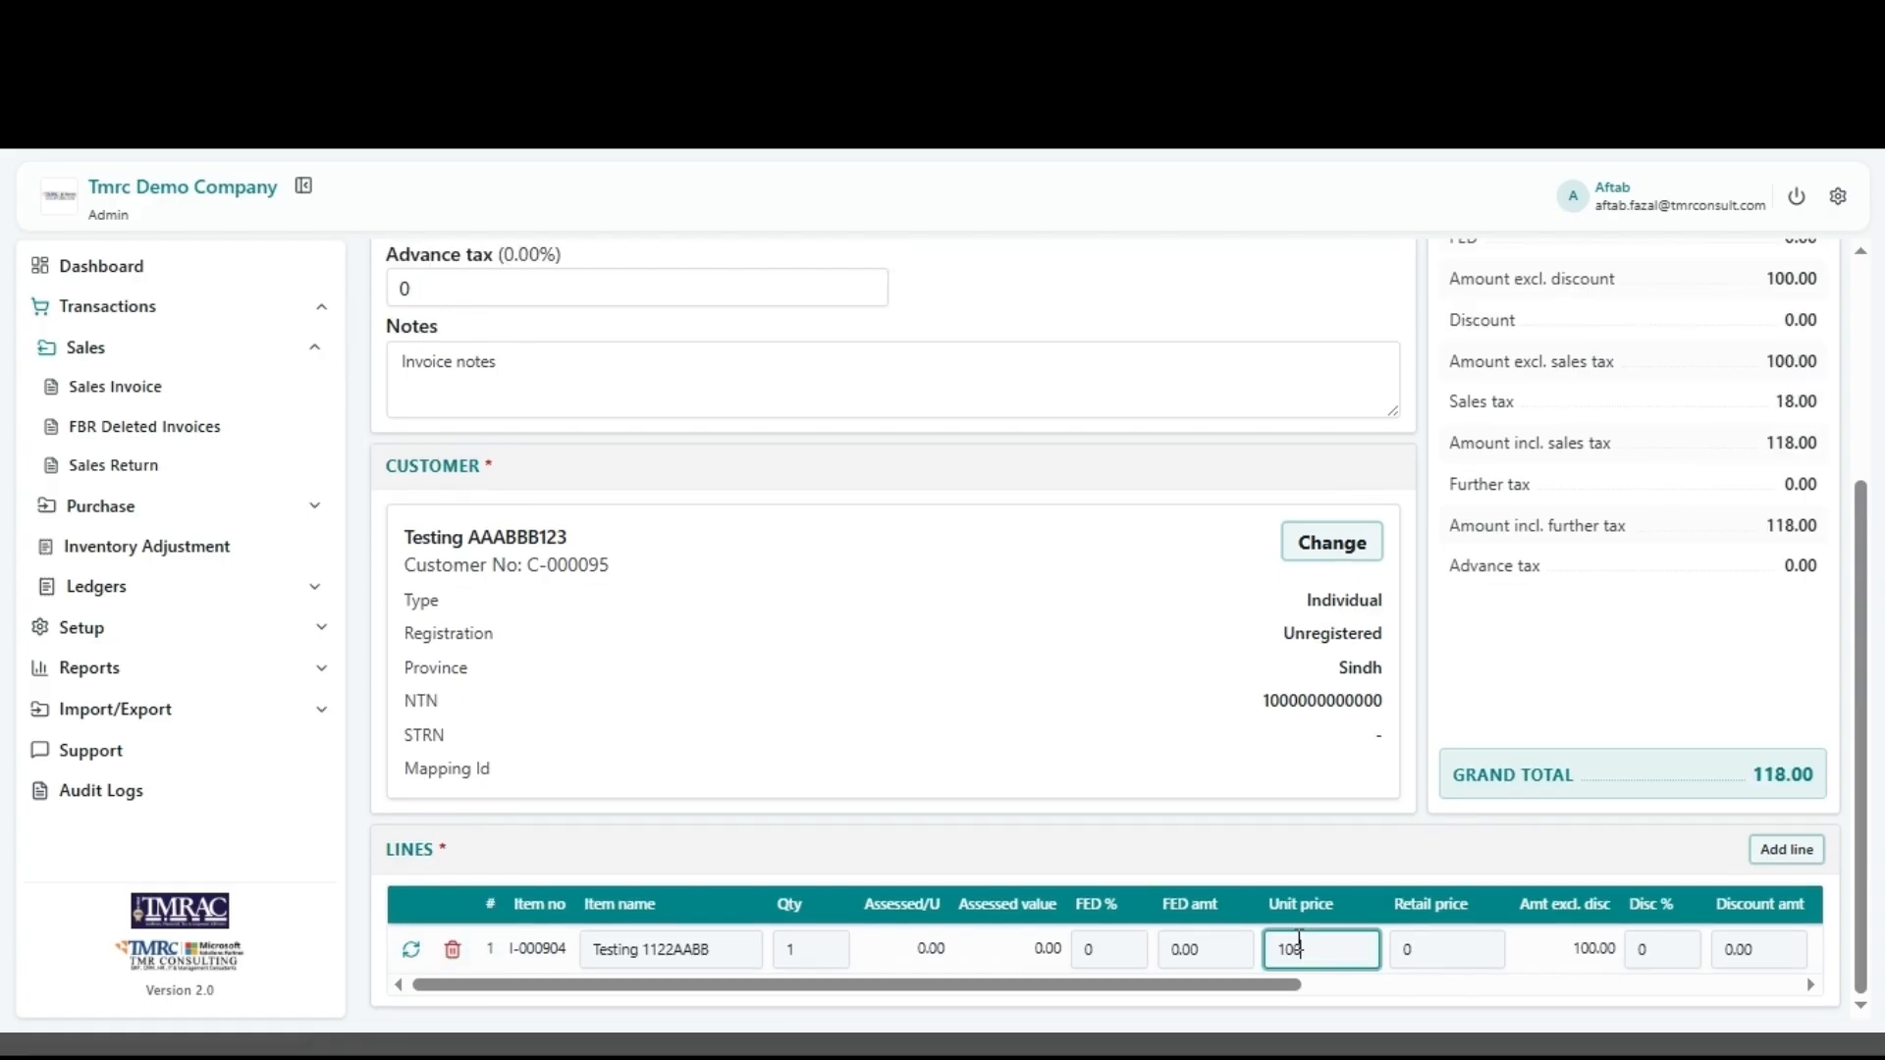
Step: Try a quantity of 22 on the Testing 1122AABB line, and set it back to 1
{"action": "left_click", "coordinate": [786, 949]}
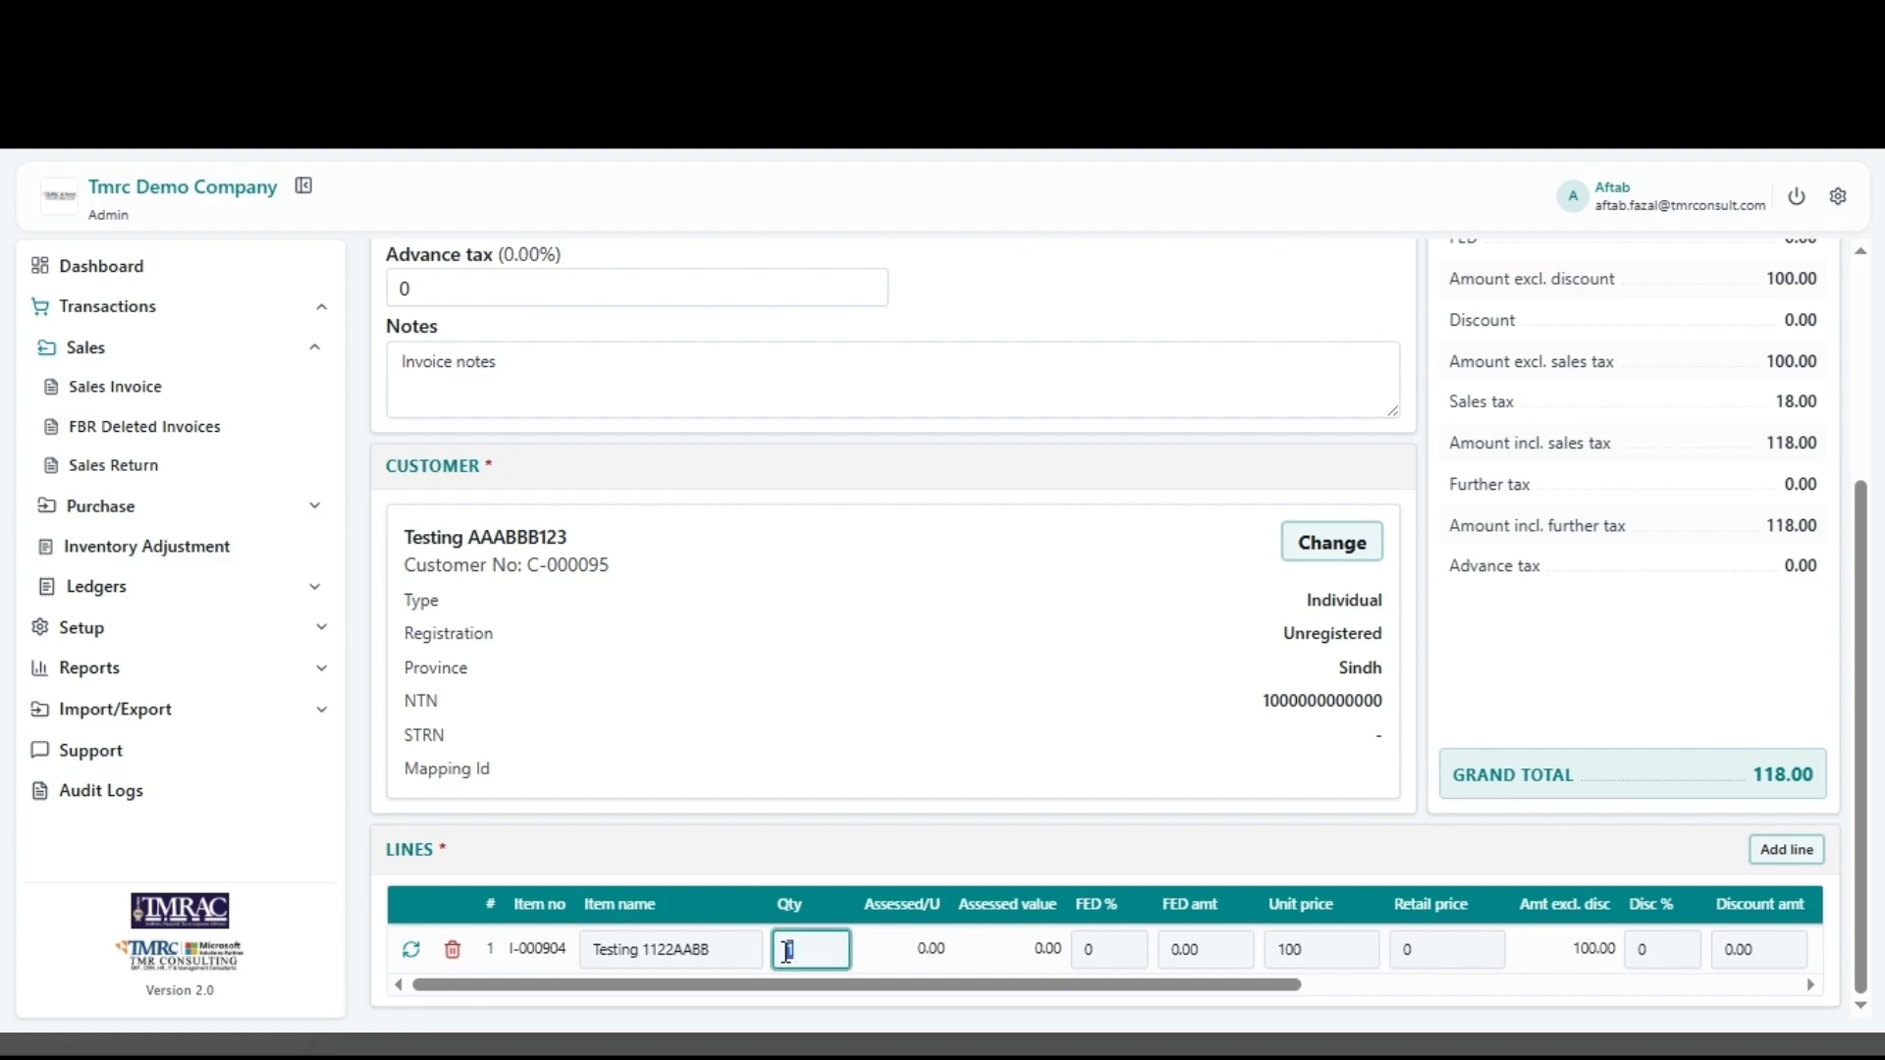
{"action": "left_click_drag", "start_coordinate": [786, 949], "coordinate": [821, 954]}
{"action": "type", "text": "22"}
{"action": "key", "text": "BackSpace"}
{"action": "key", "text": "BackSpace"}
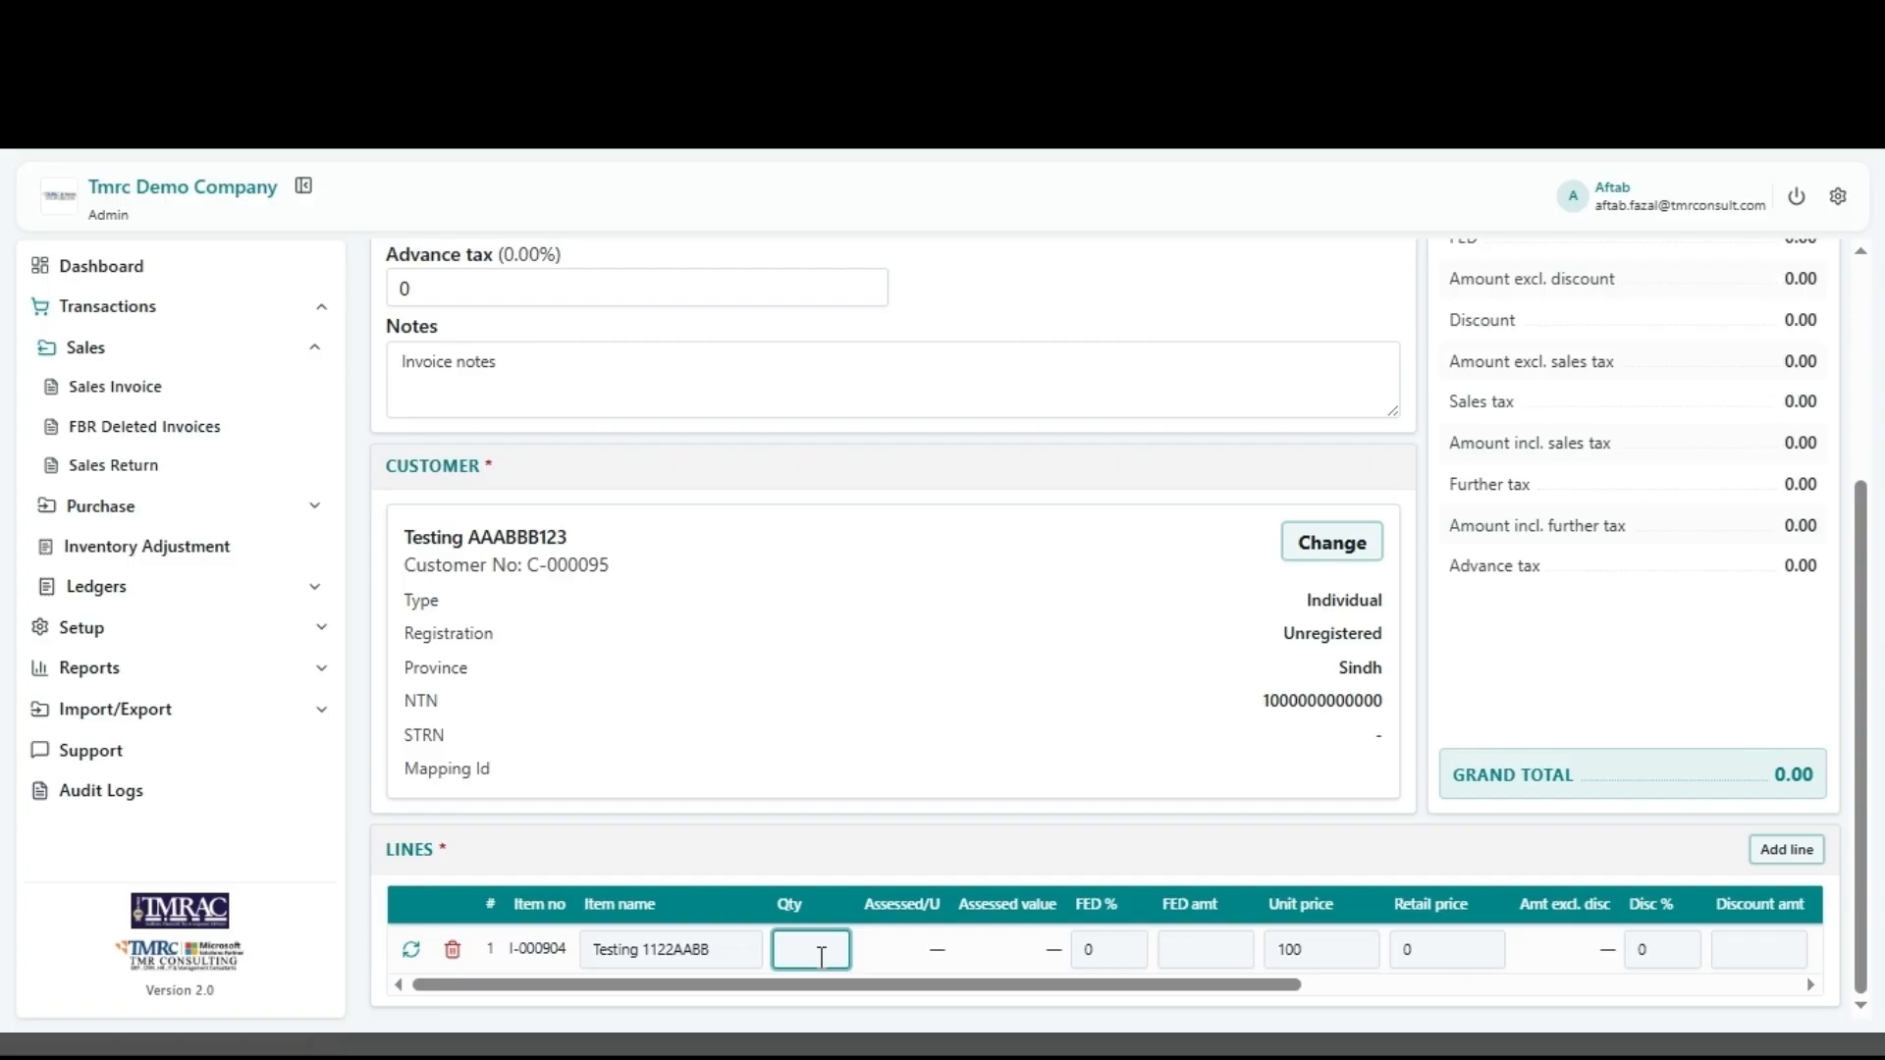
{"action": "type", "text": "1"}
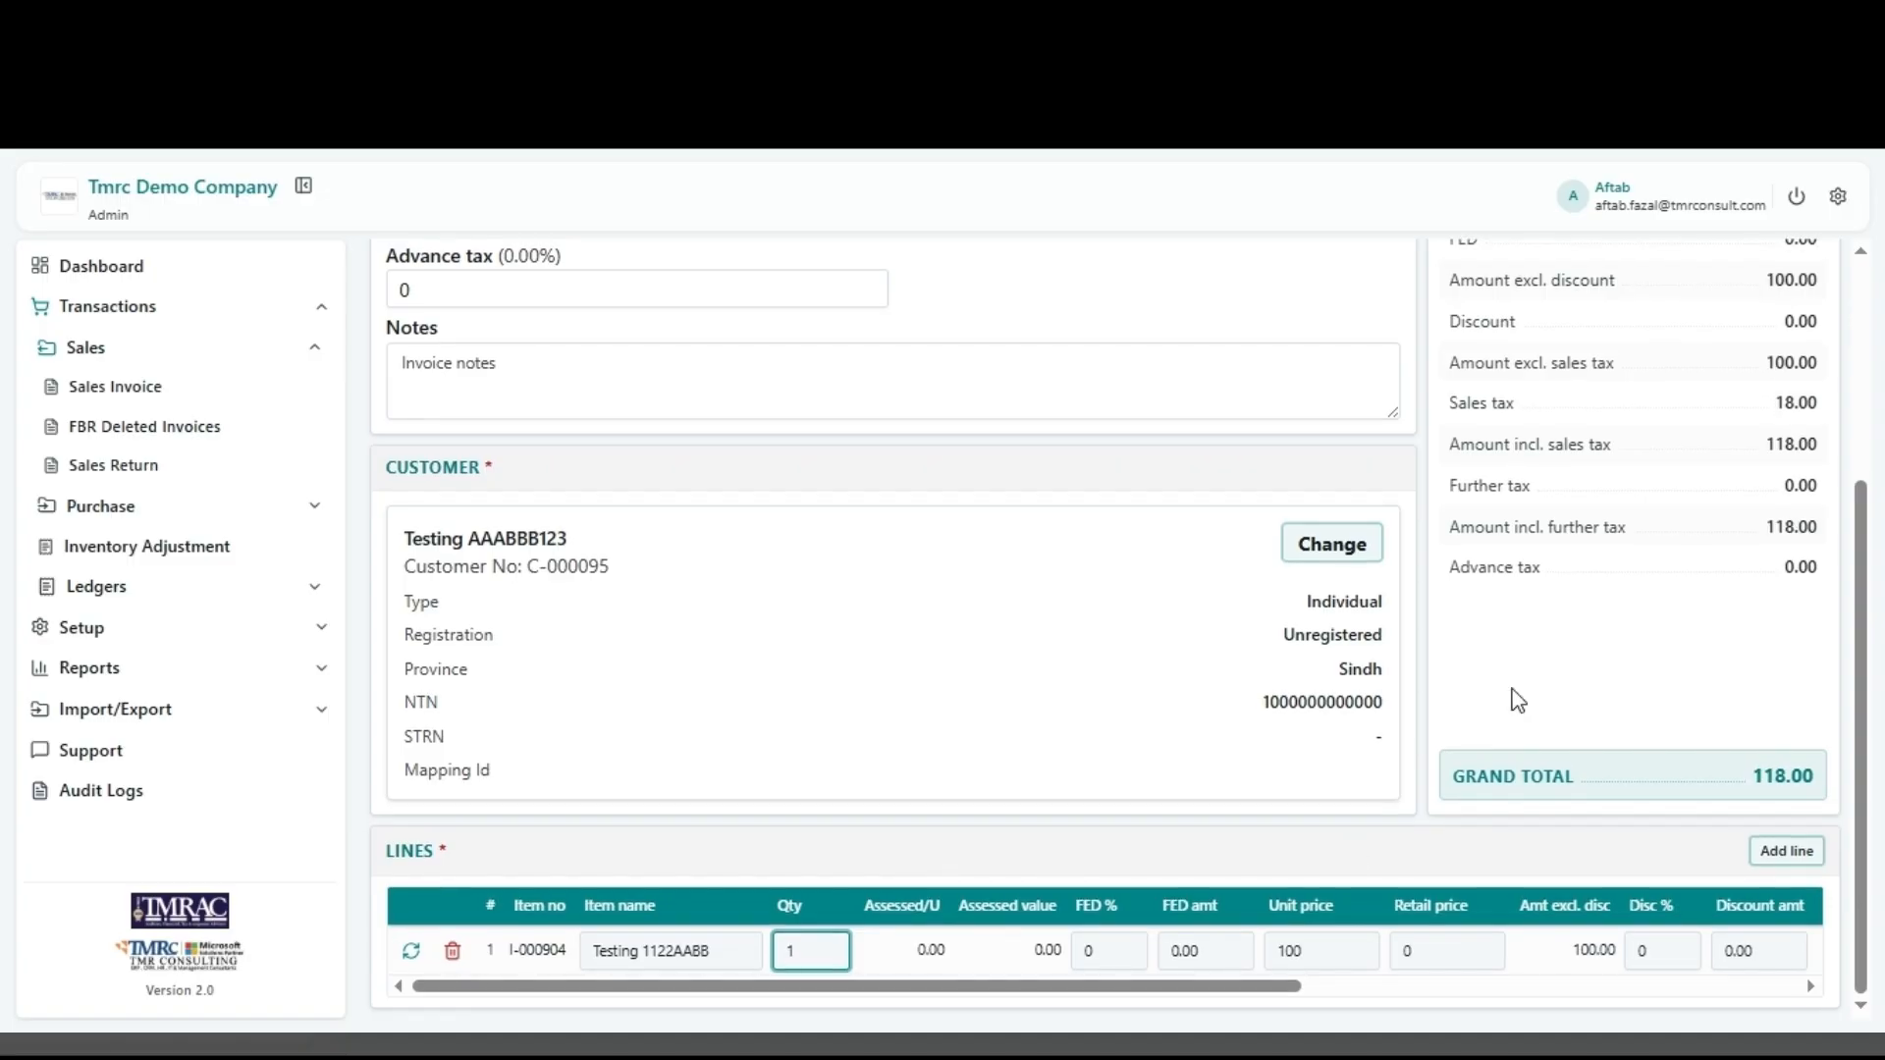
Step: Check the sales totals, set the sandbox scenario number to SN002 and save the sales invoice
{"action": "scroll", "coordinate": [1519, 699], "scroll_direction": "up", "scroll_amount": 2}
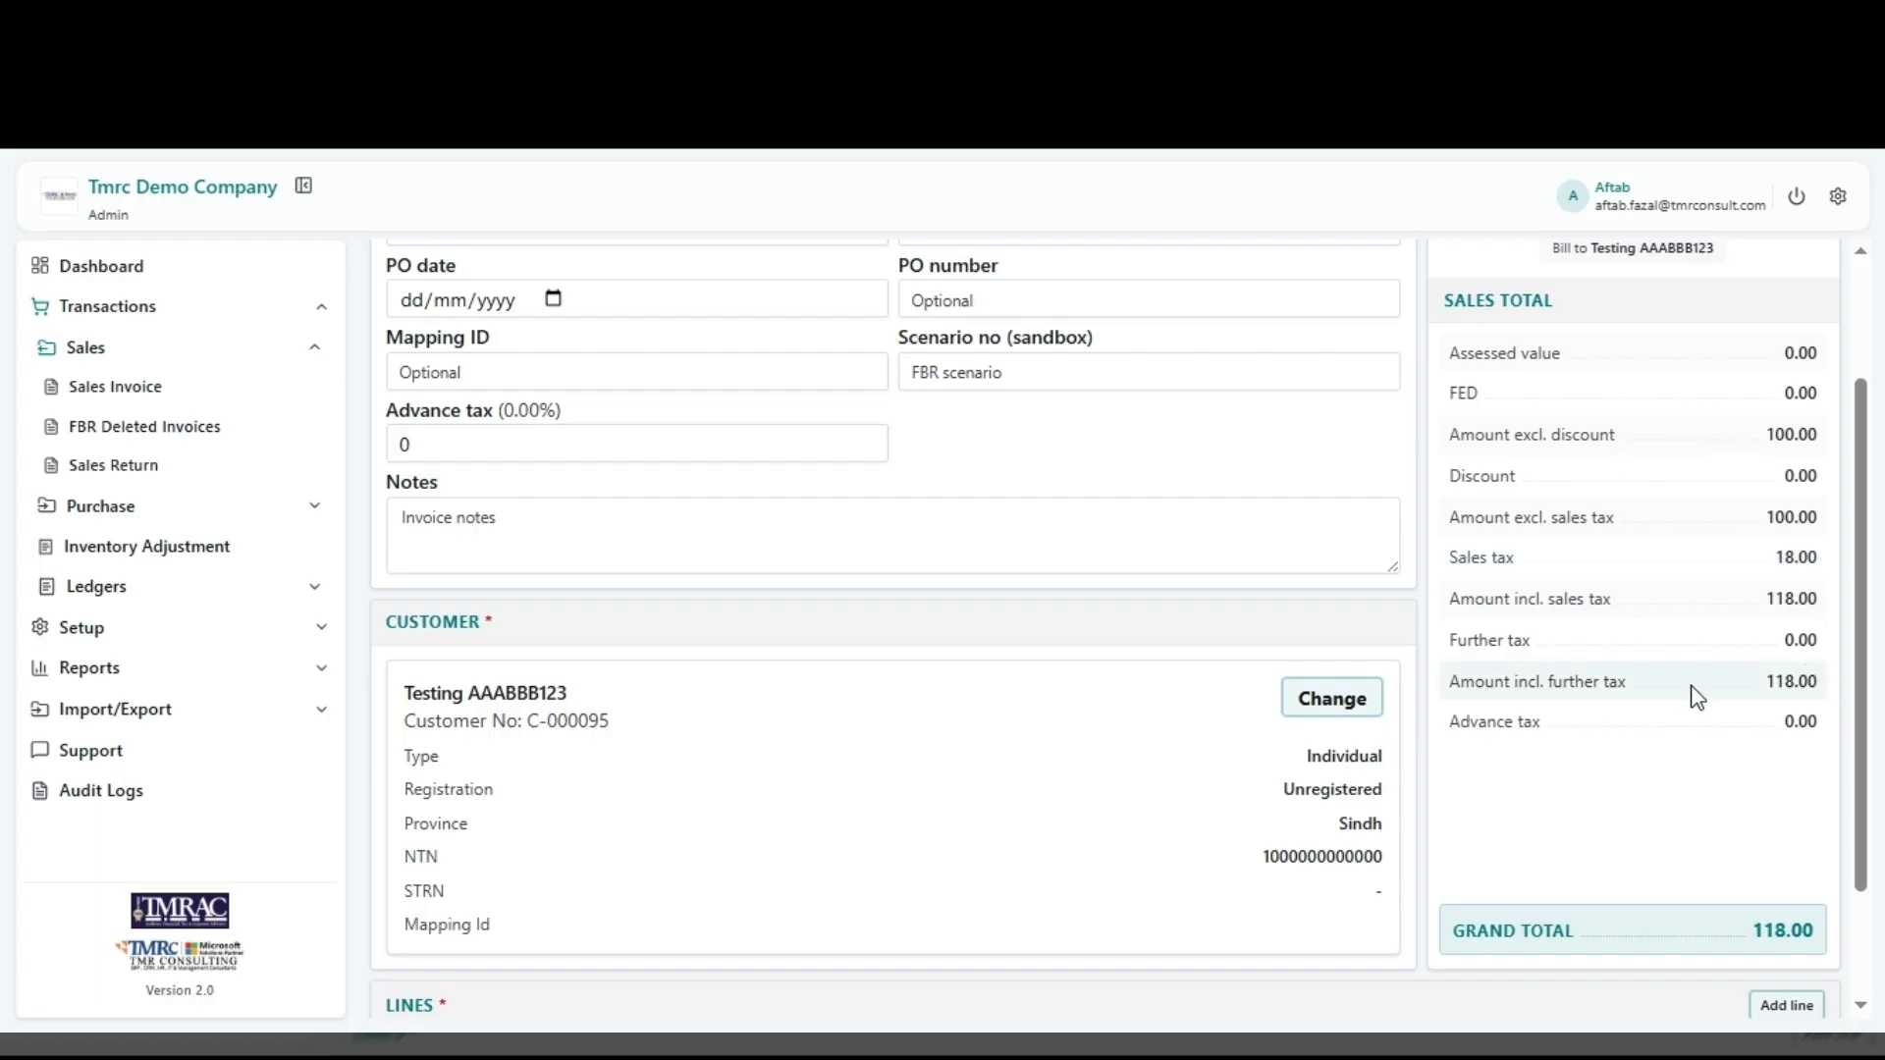
{"action": "scroll", "coordinate": [1681, 694], "scroll_direction": "down", "scroll_amount": 2}
{"action": "scroll", "coordinate": [1565, 674], "scroll_direction": "up", "scroll_amount": 4}
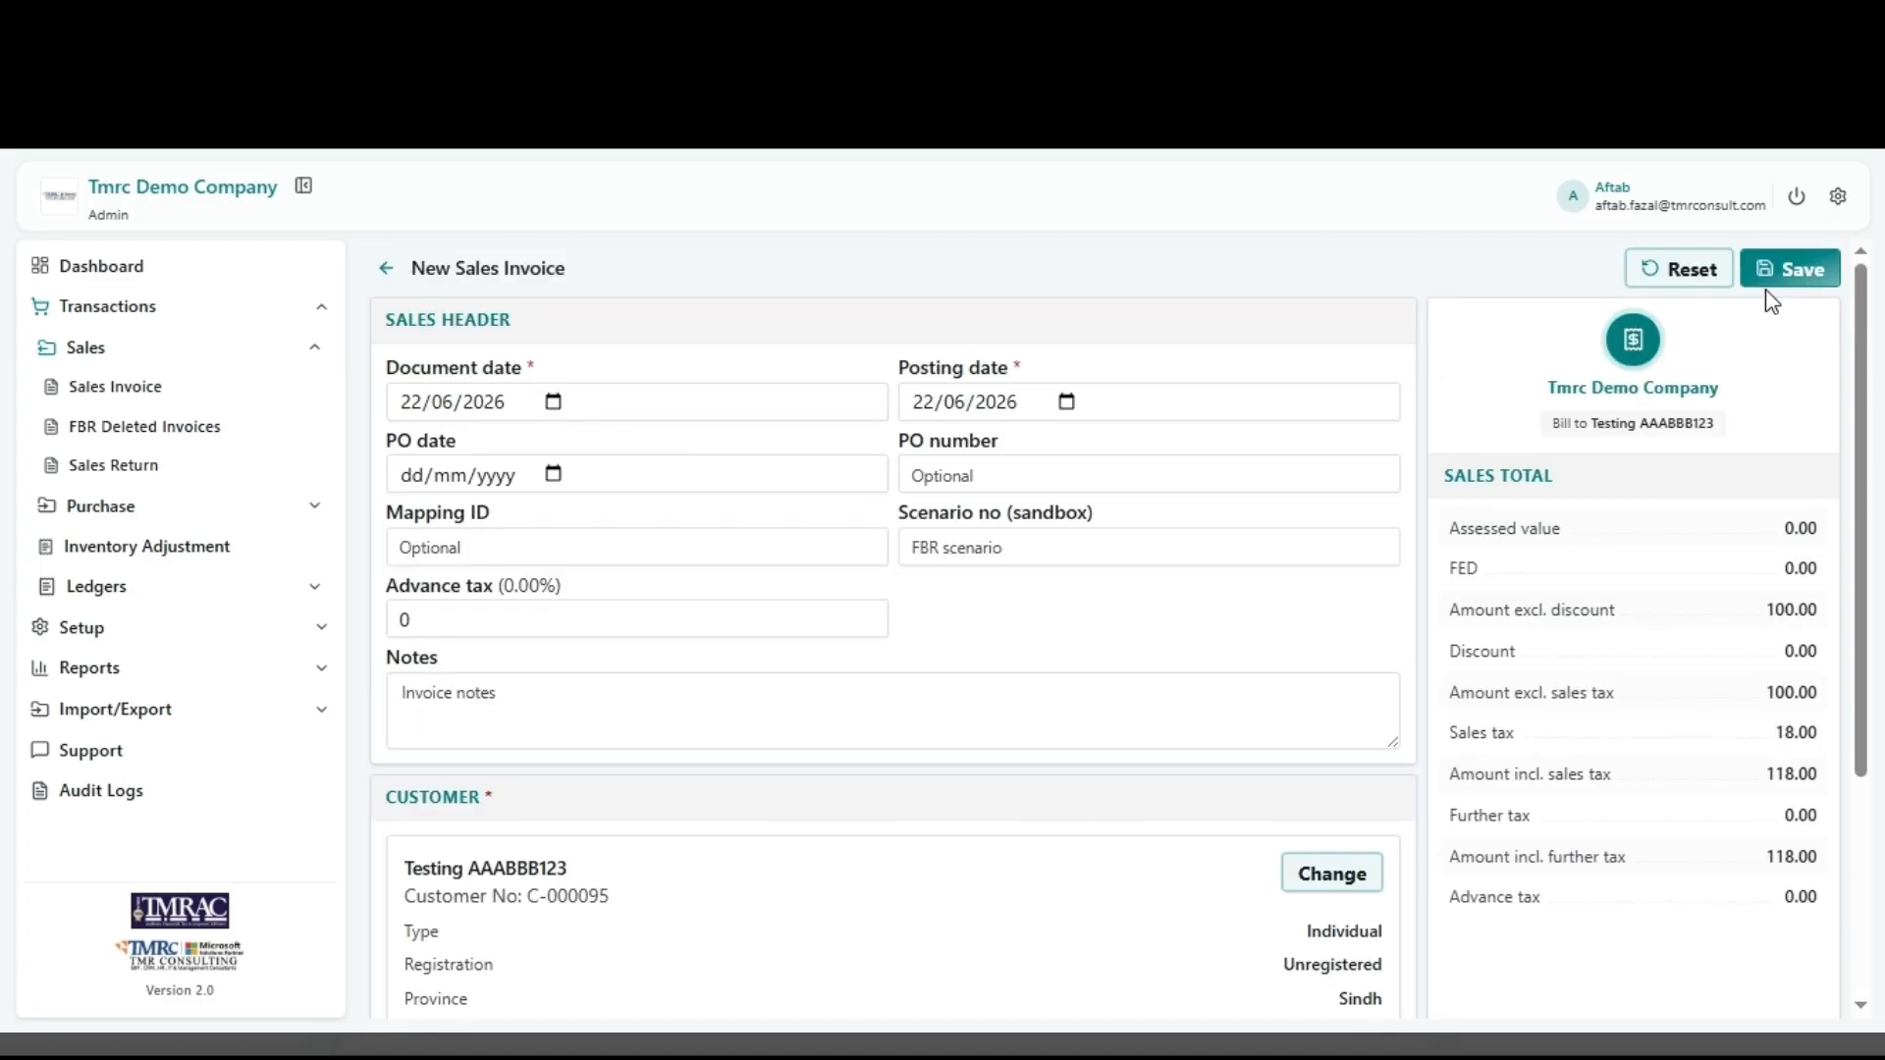
{"action": "scroll", "coordinate": [1746, 579], "scroll_direction": "up", "scroll_amount": 2}
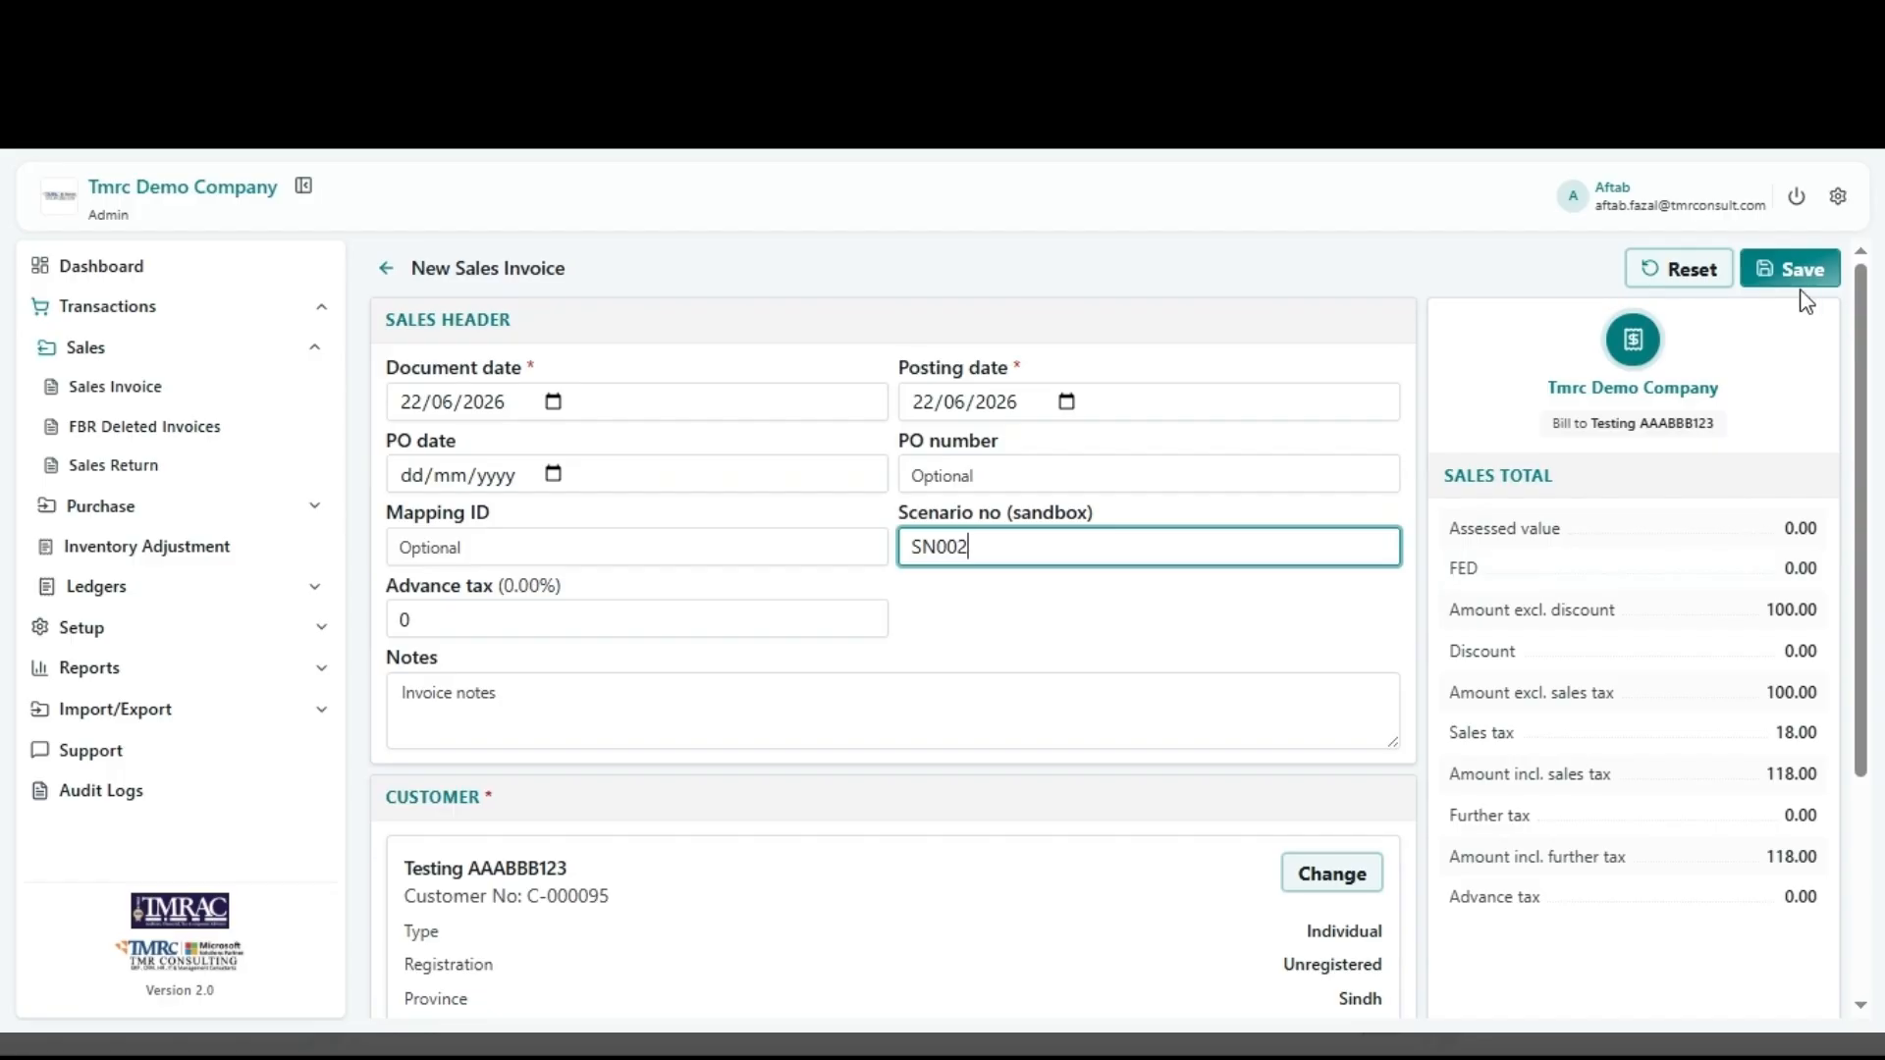
{"action": "left_click", "coordinate": [1798, 275]}
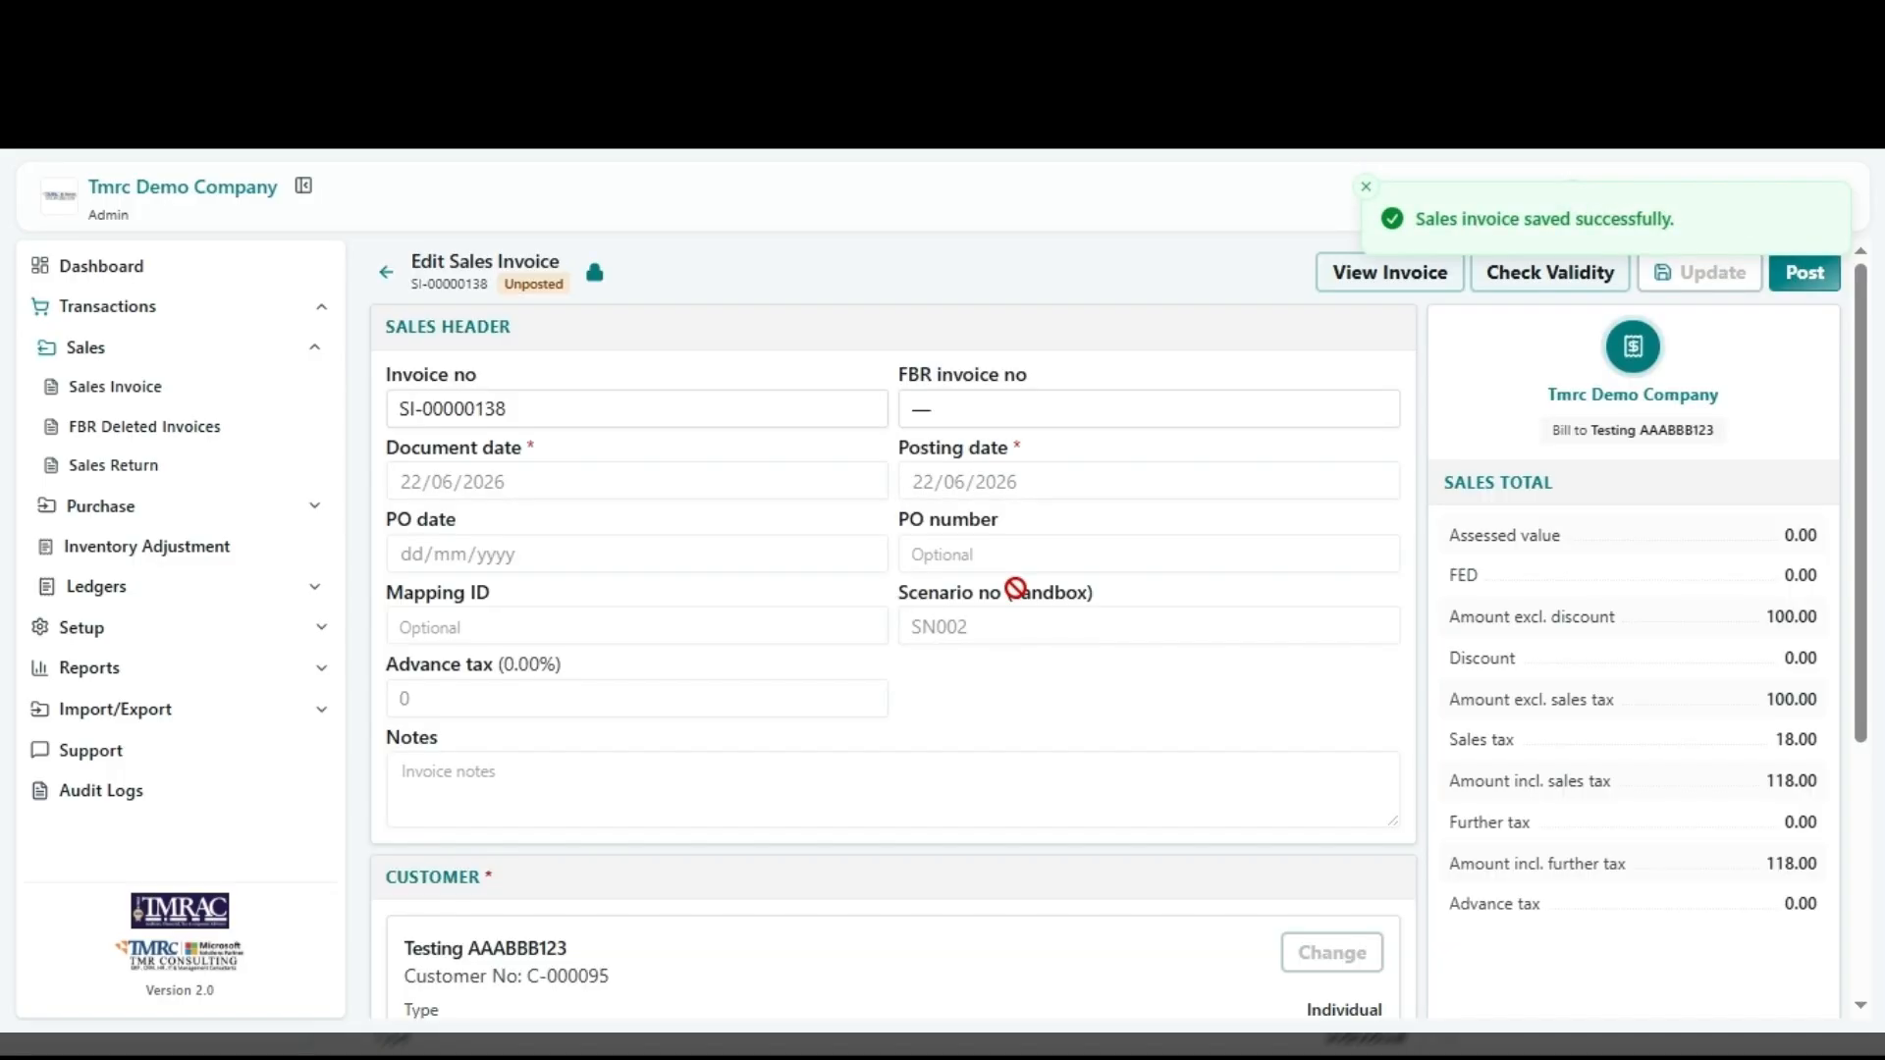
Step: Look over the saved invoice and examine its printable Digital Sales Tax Invoice view
{"action": "scroll", "coordinate": [1001, 604], "scroll_direction": "down", "scroll_amount": 4}
{"action": "scroll", "coordinate": [1001, 604], "scroll_direction": "up", "scroll_amount": 5}
{"action": "left_click", "coordinate": [1381, 274]}
{"action": "scroll", "coordinate": [861, 465], "scroll_direction": "down", "scroll_amount": 1}
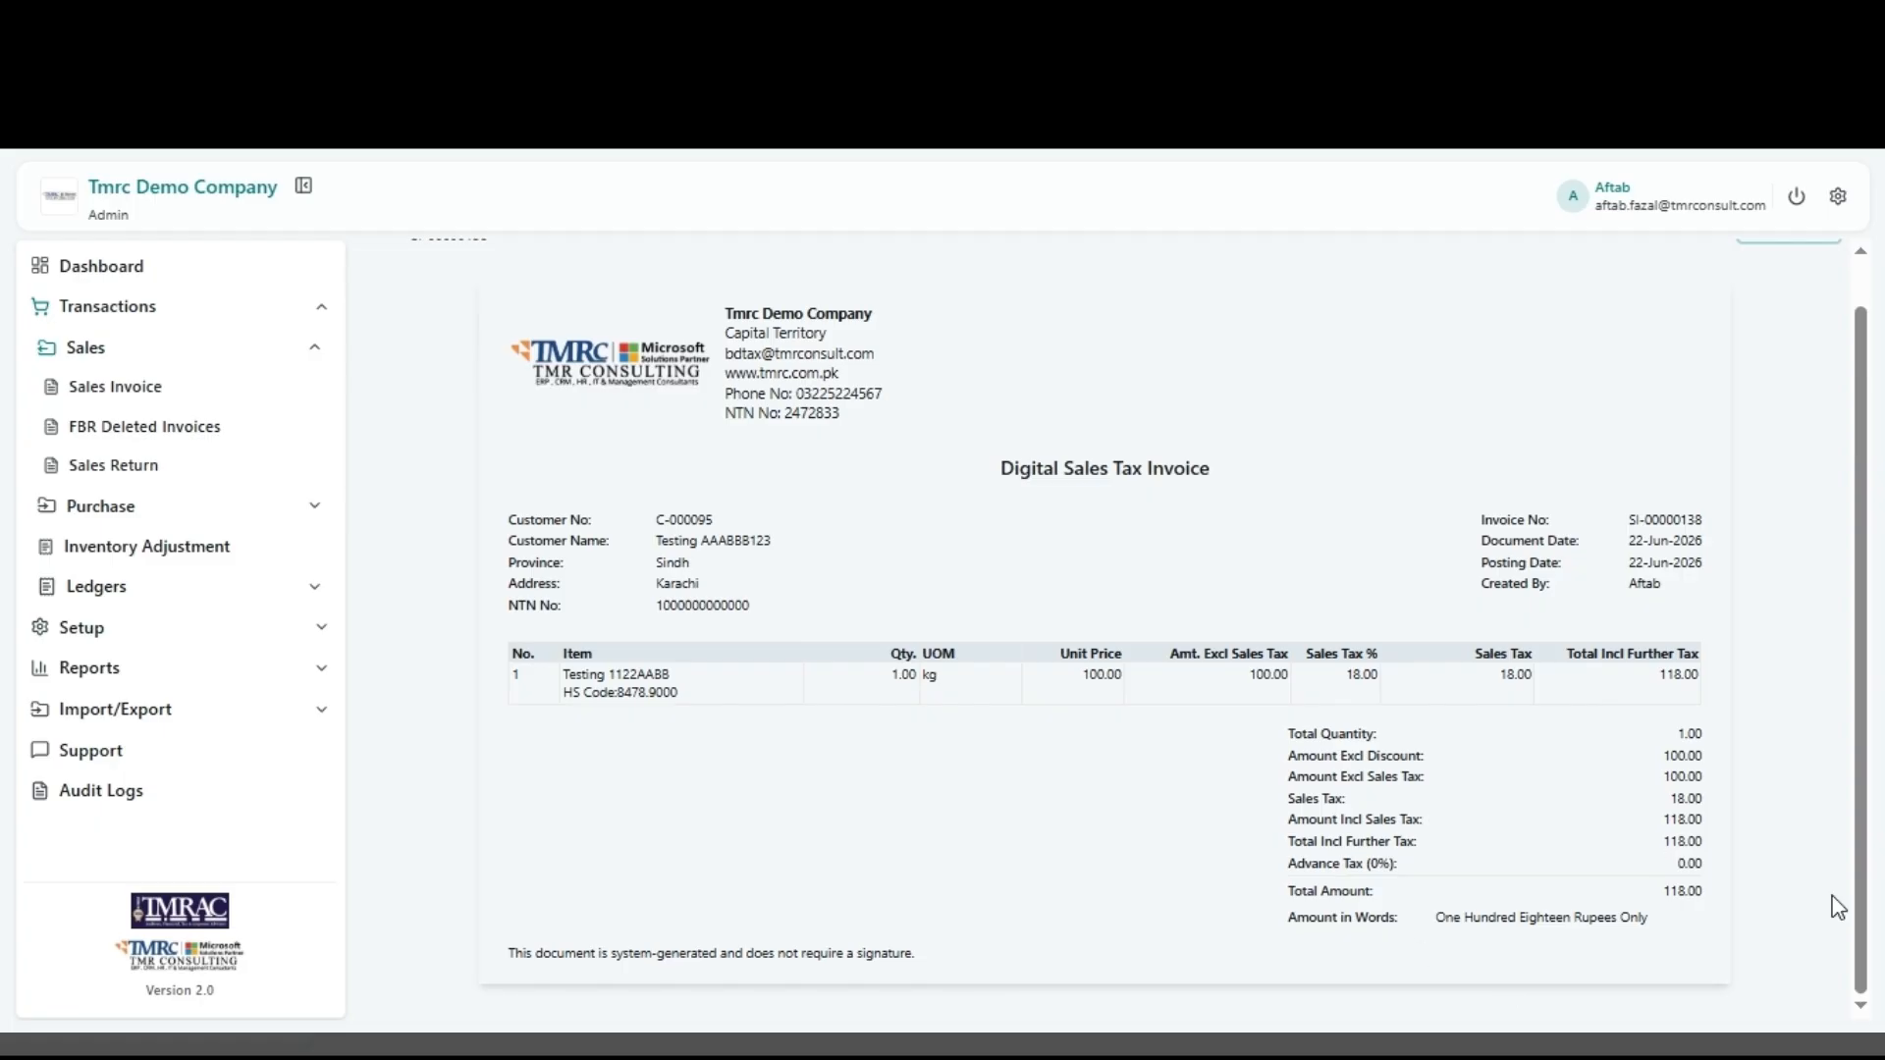
{"action": "scroll", "coordinate": [1521, 520], "scroll_direction": "up", "scroll_amount": 1}
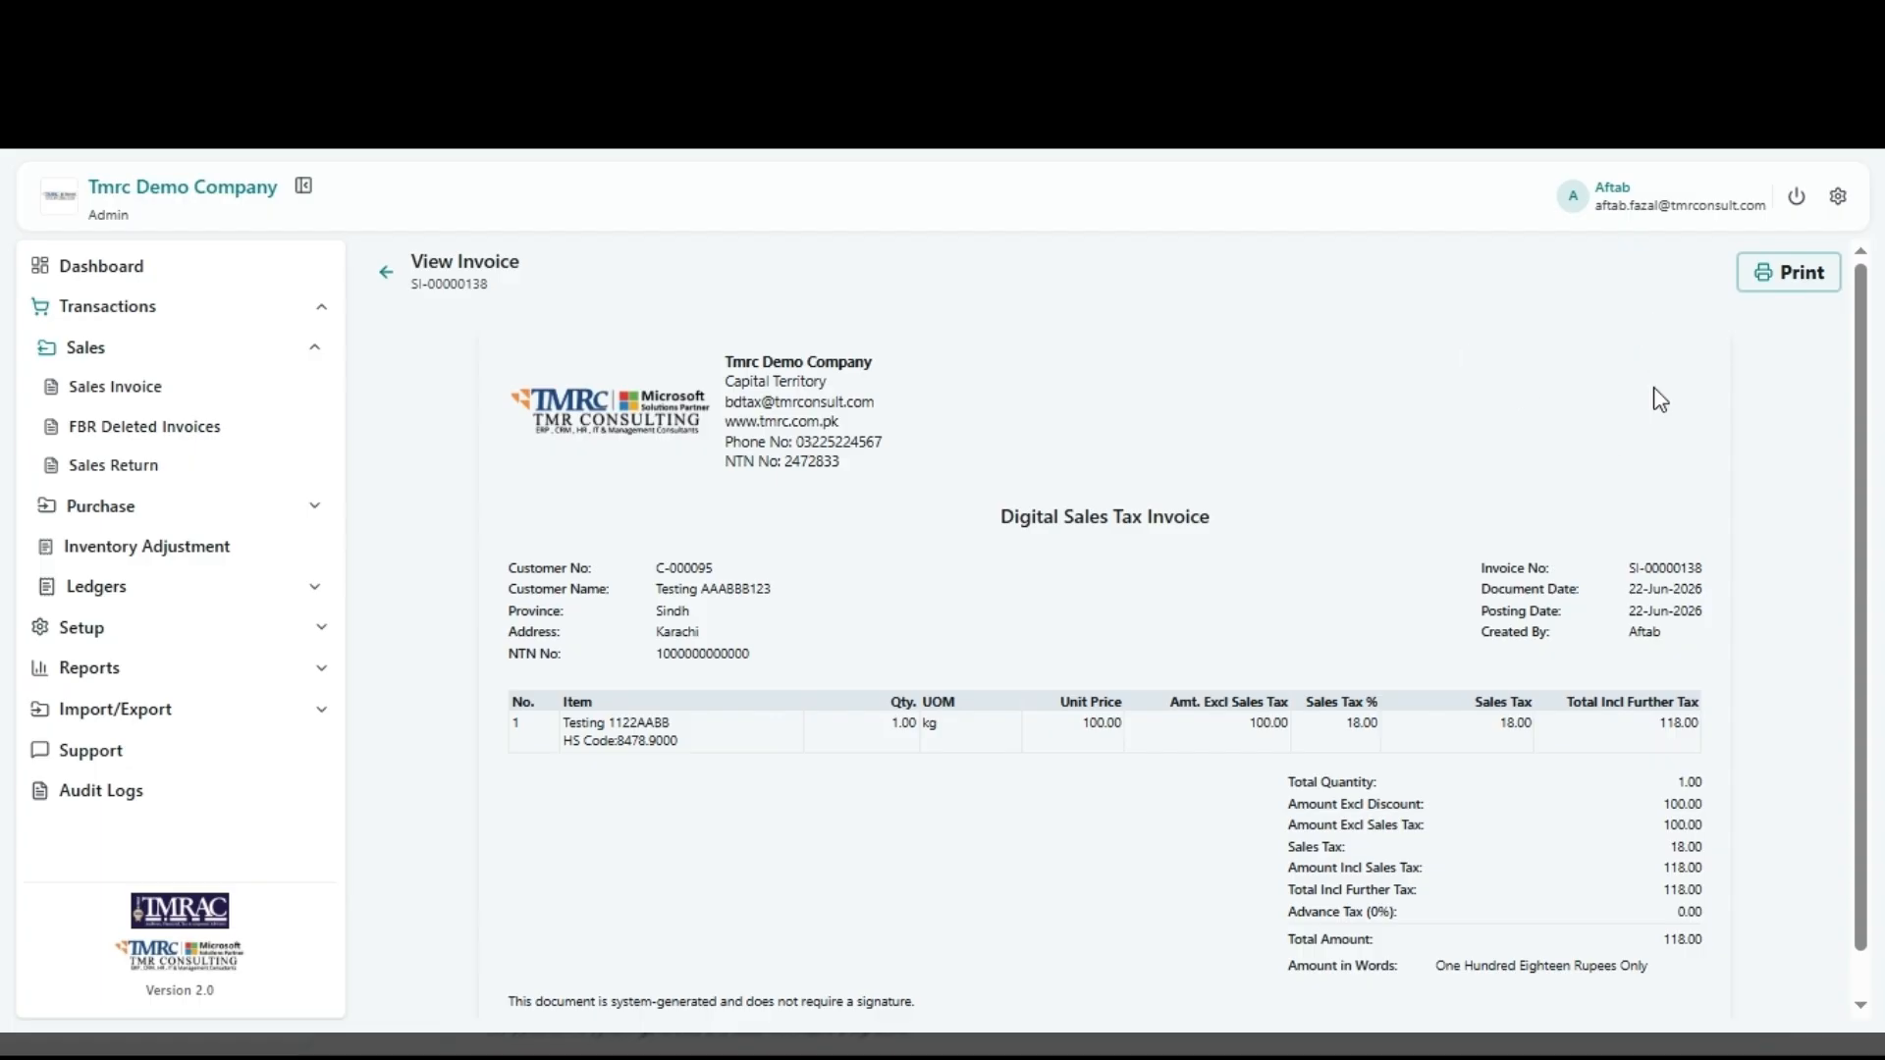
Step: Return to editing the saved sales invoice and check its validity with FBR
{"action": "left_click", "coordinate": [387, 275]}
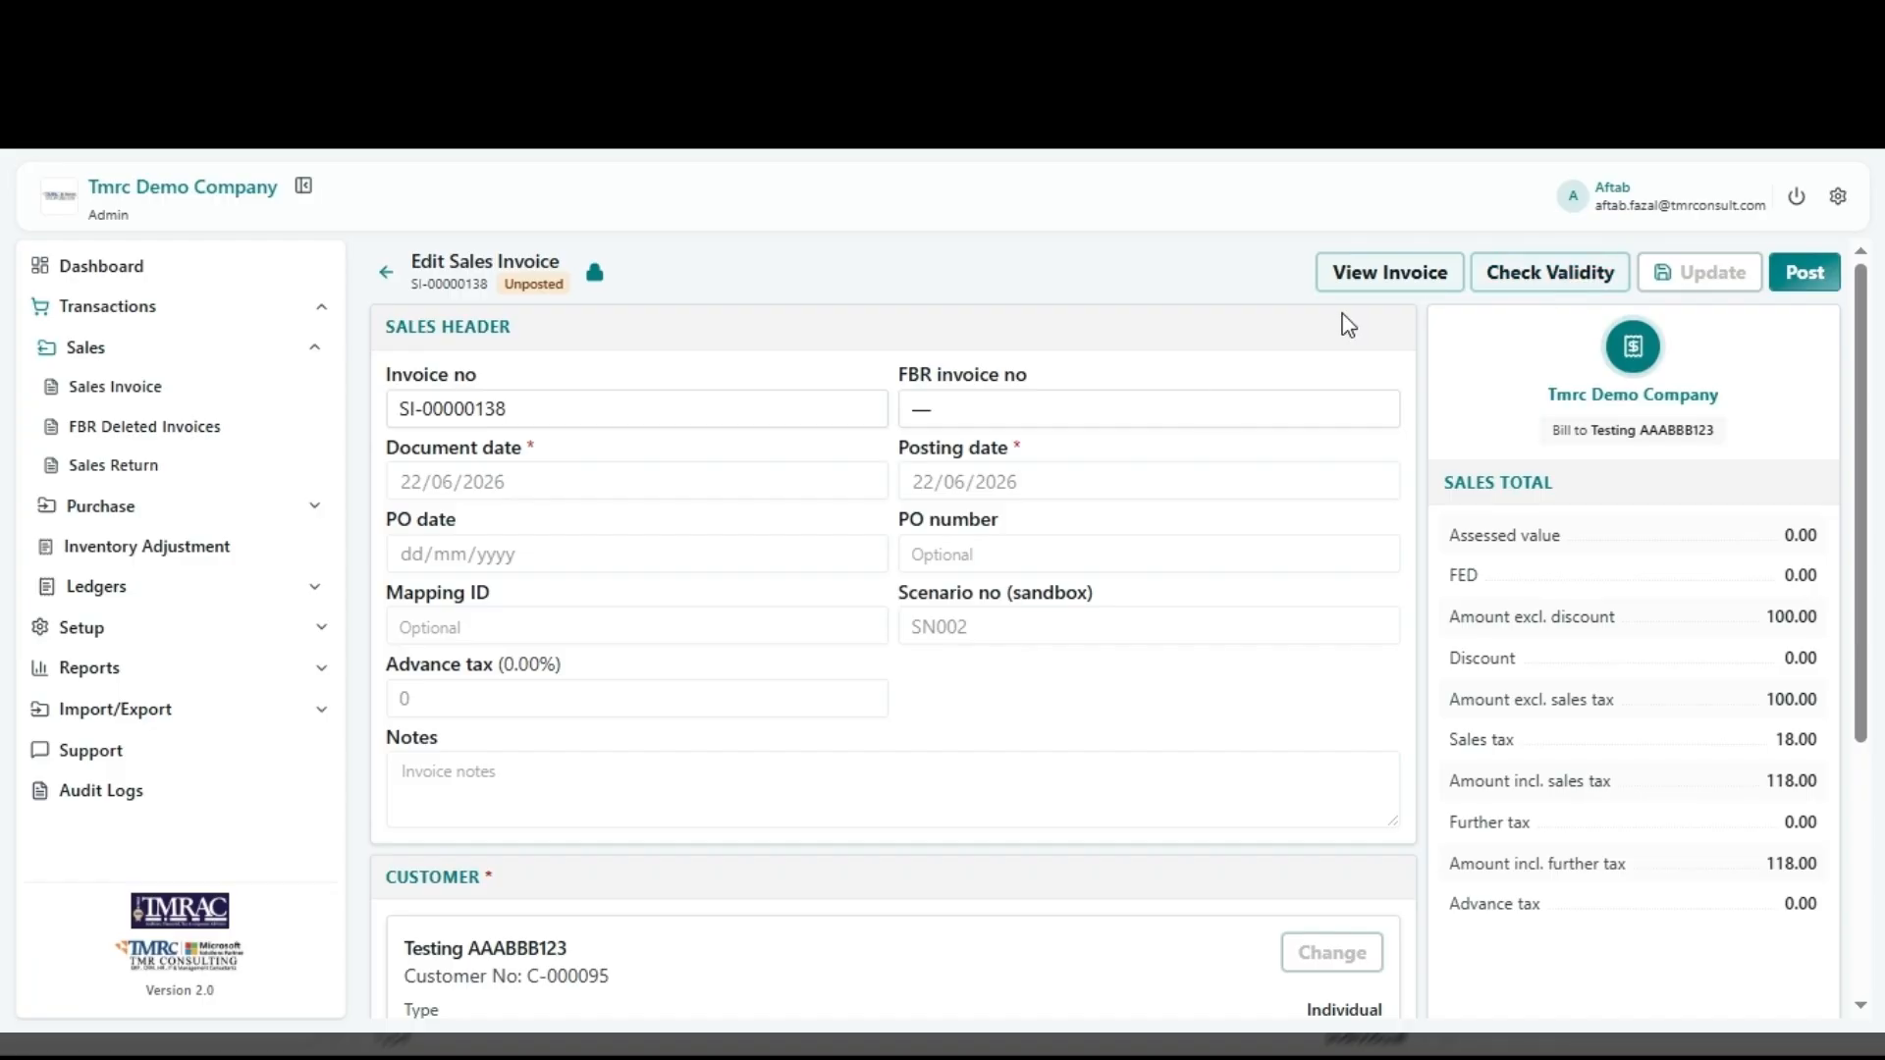
{"action": "left_click", "coordinate": [1534, 294]}
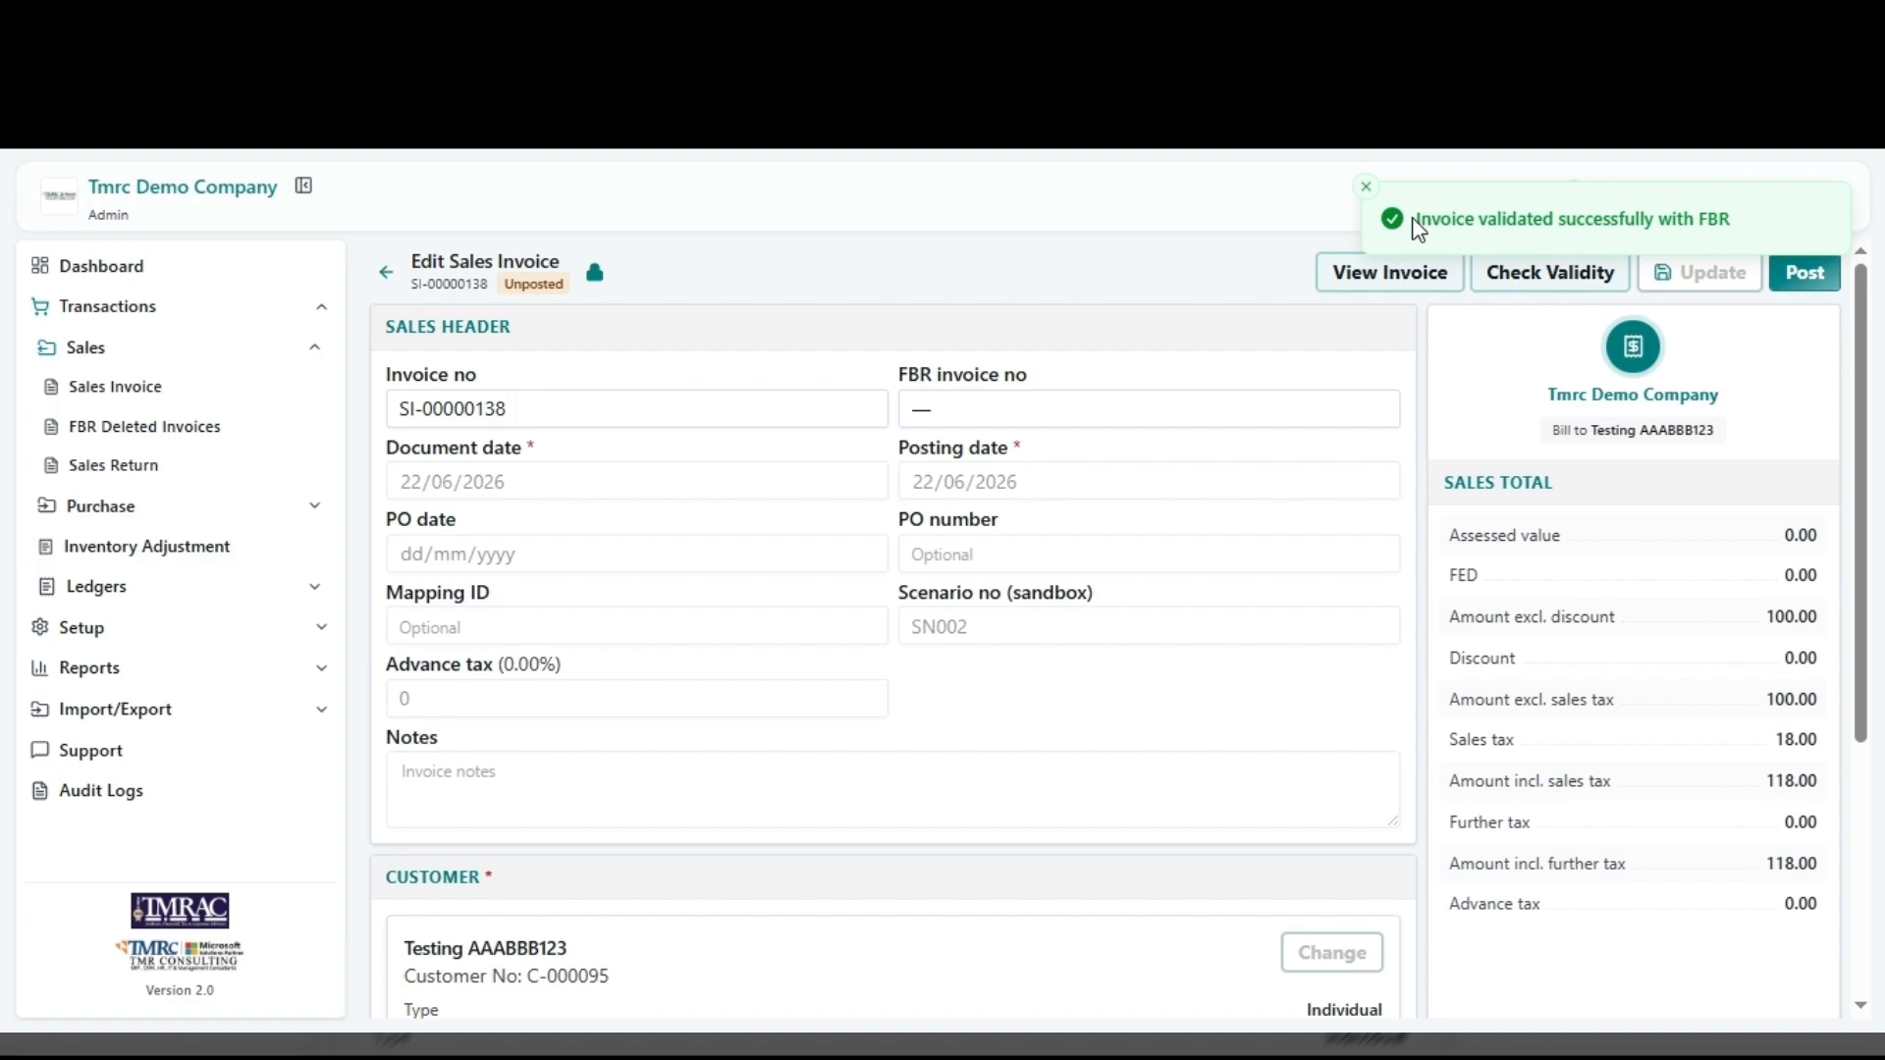
Step: Post the FBR-validated sales invoice for customer Testing AAABBB123 and confirm the posting
{"action": "left_click_drag", "start_coordinate": [1417, 227], "coordinate": [1730, 224]}
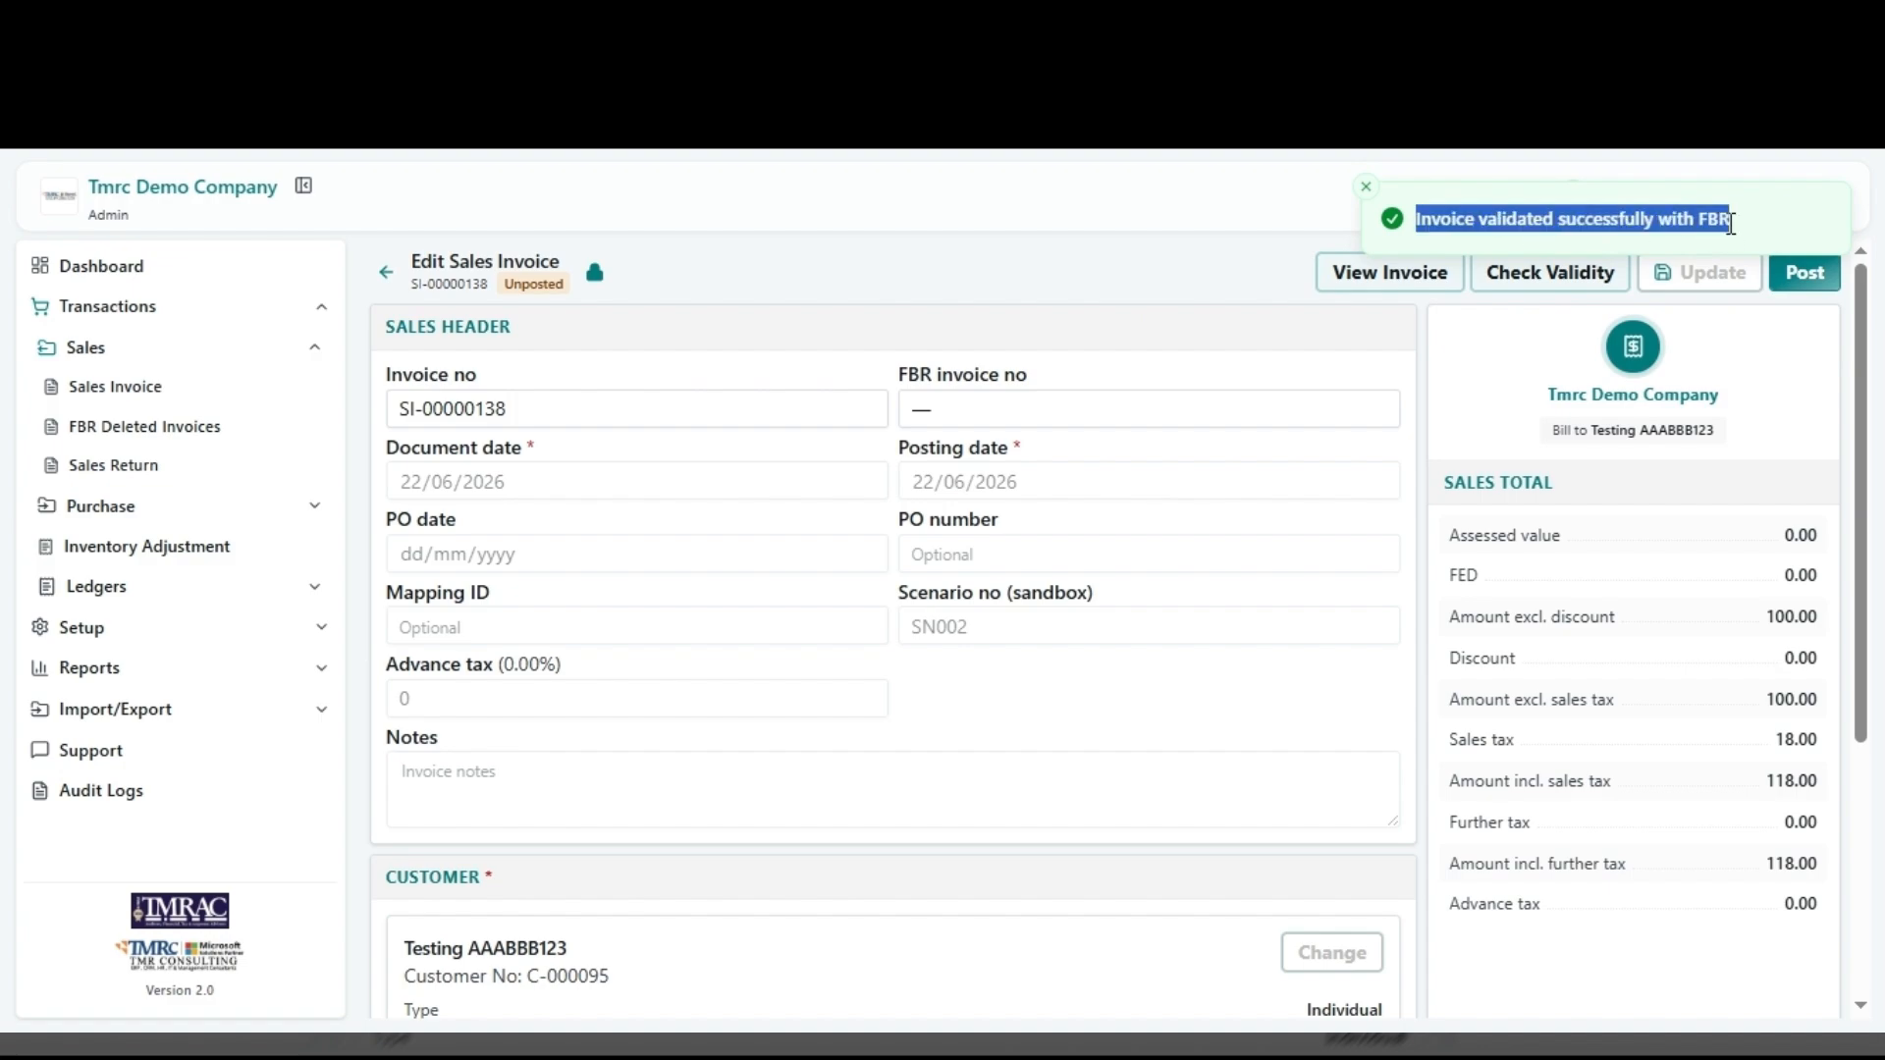
{"action": "left_click", "coordinate": [1791, 280]}
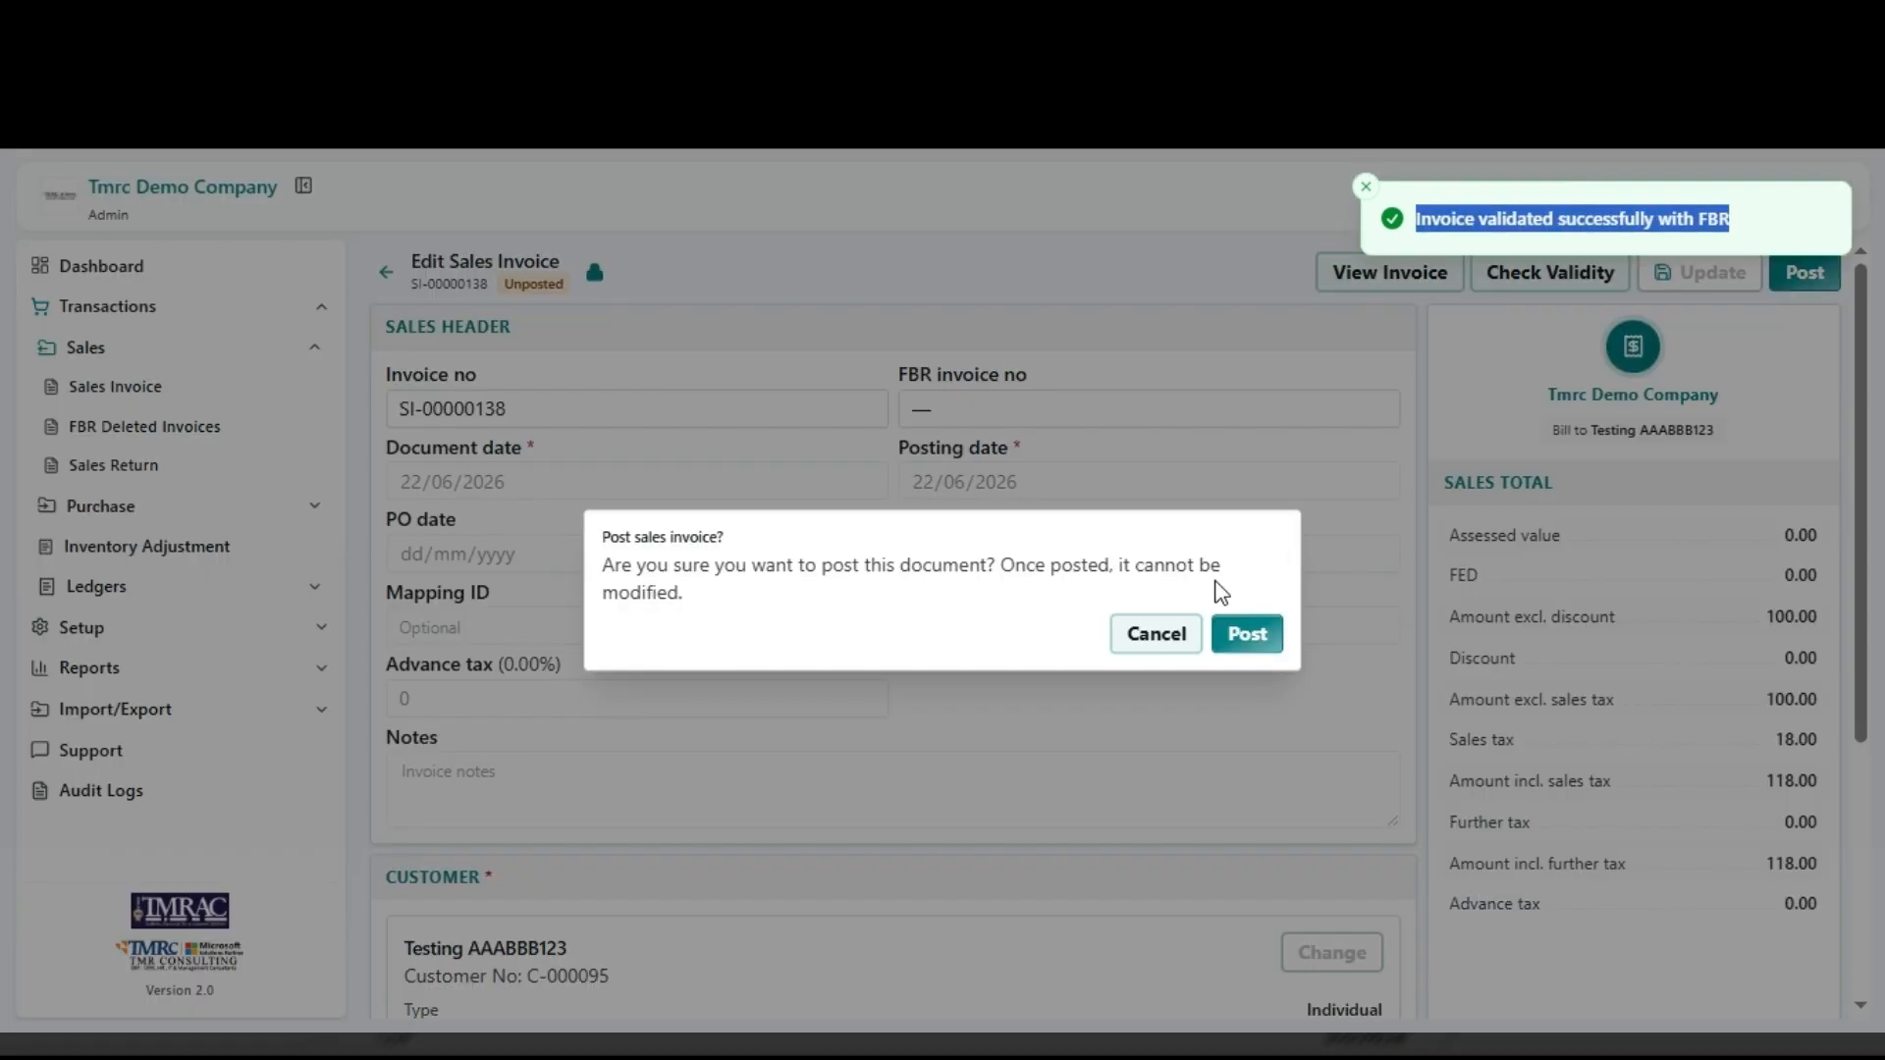
{"action": "left_click", "coordinate": [1244, 643]}
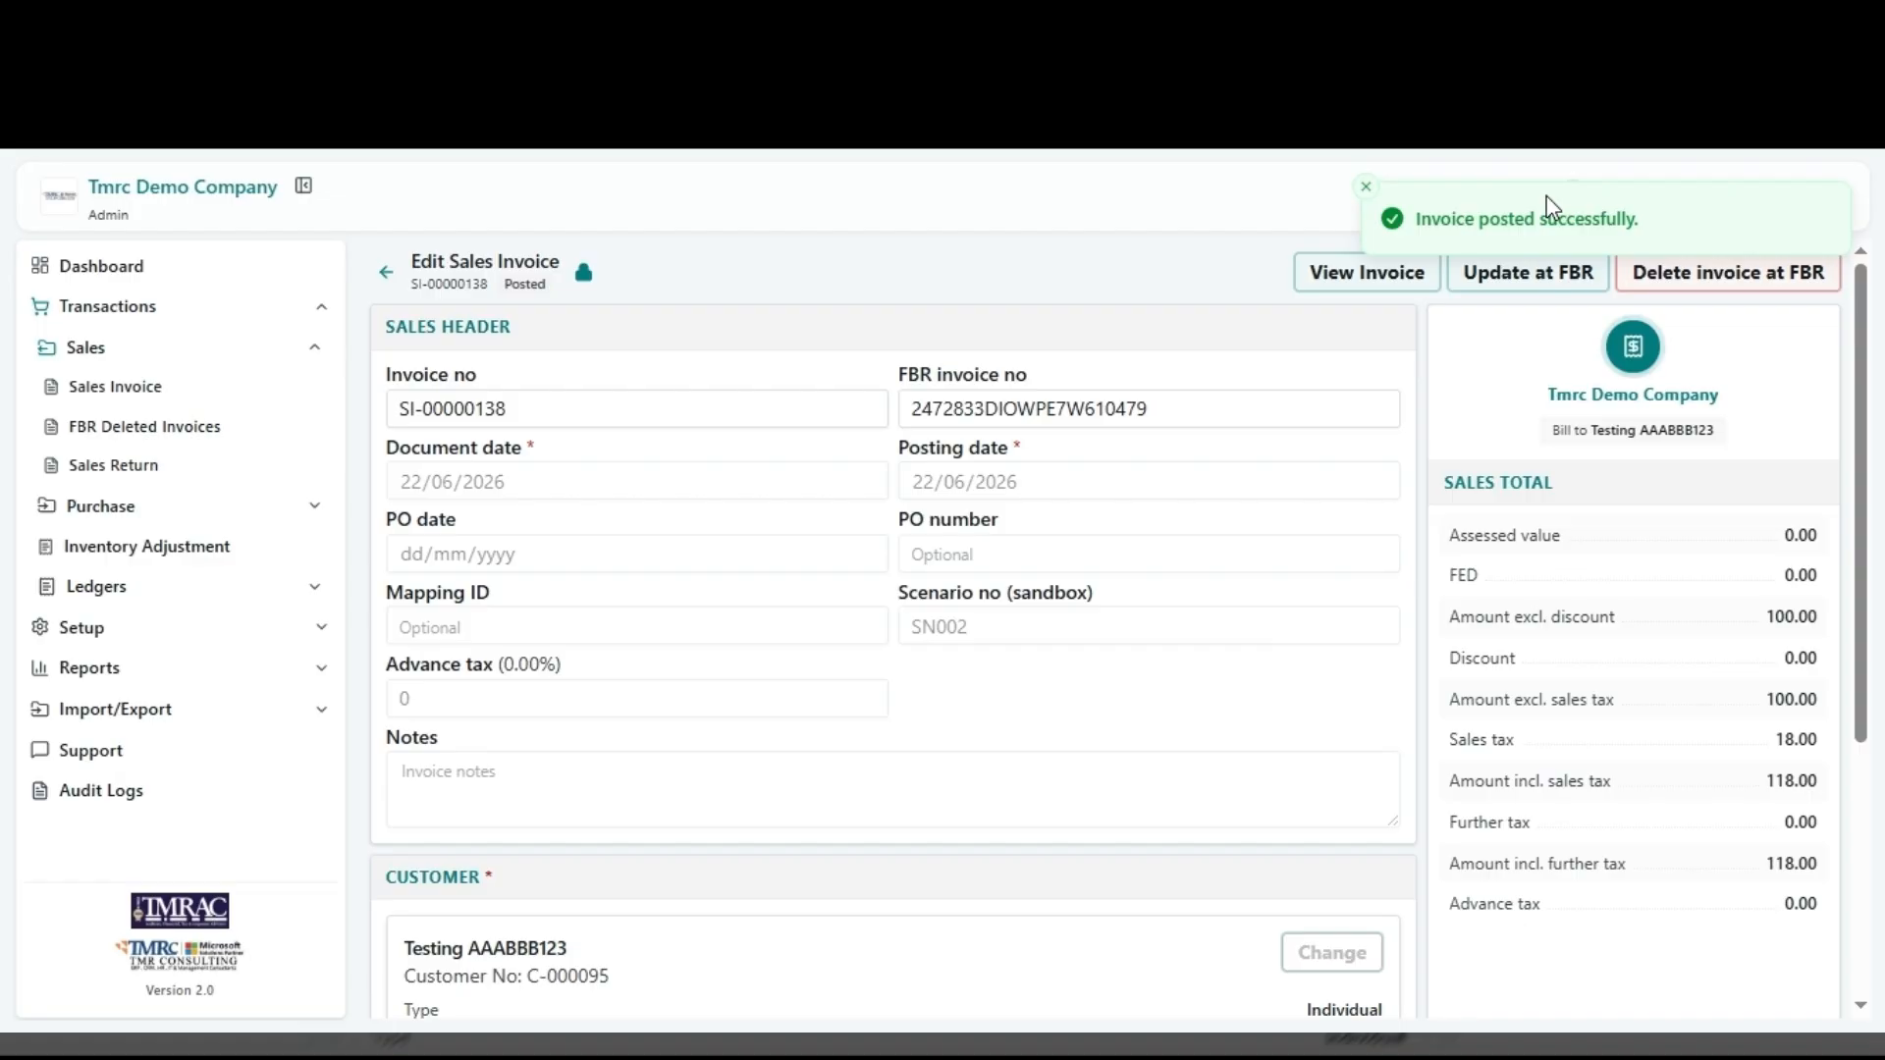
Step: Examine the posted invoice's printable Digital Sales Tax Invoice with its FBR invoice number and QR code, and return to the invoice
{"action": "left_click", "coordinate": [1372, 285]}
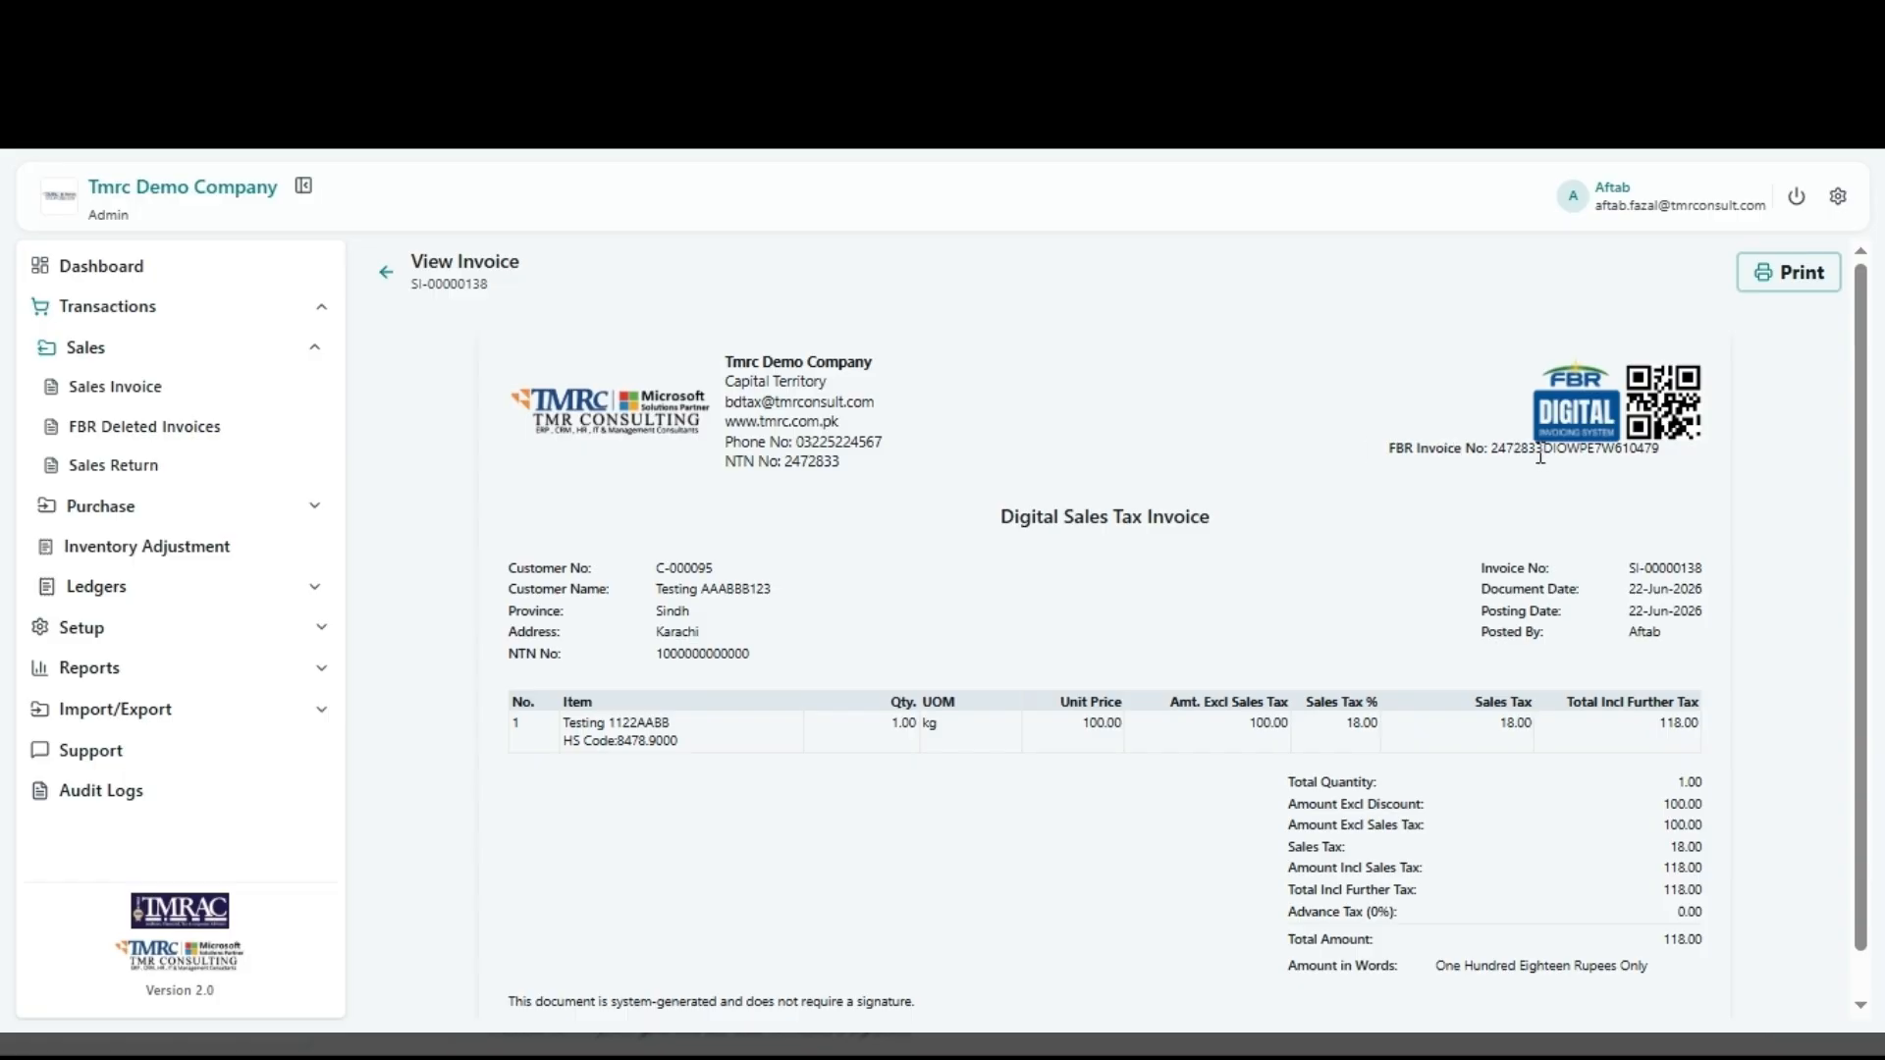
{"action": "scroll", "coordinate": [1388, 526], "scroll_direction": "down", "scroll_amount": 1}
{"action": "scroll", "coordinate": [1391, 530], "scroll_direction": "up", "scroll_amount": 1}
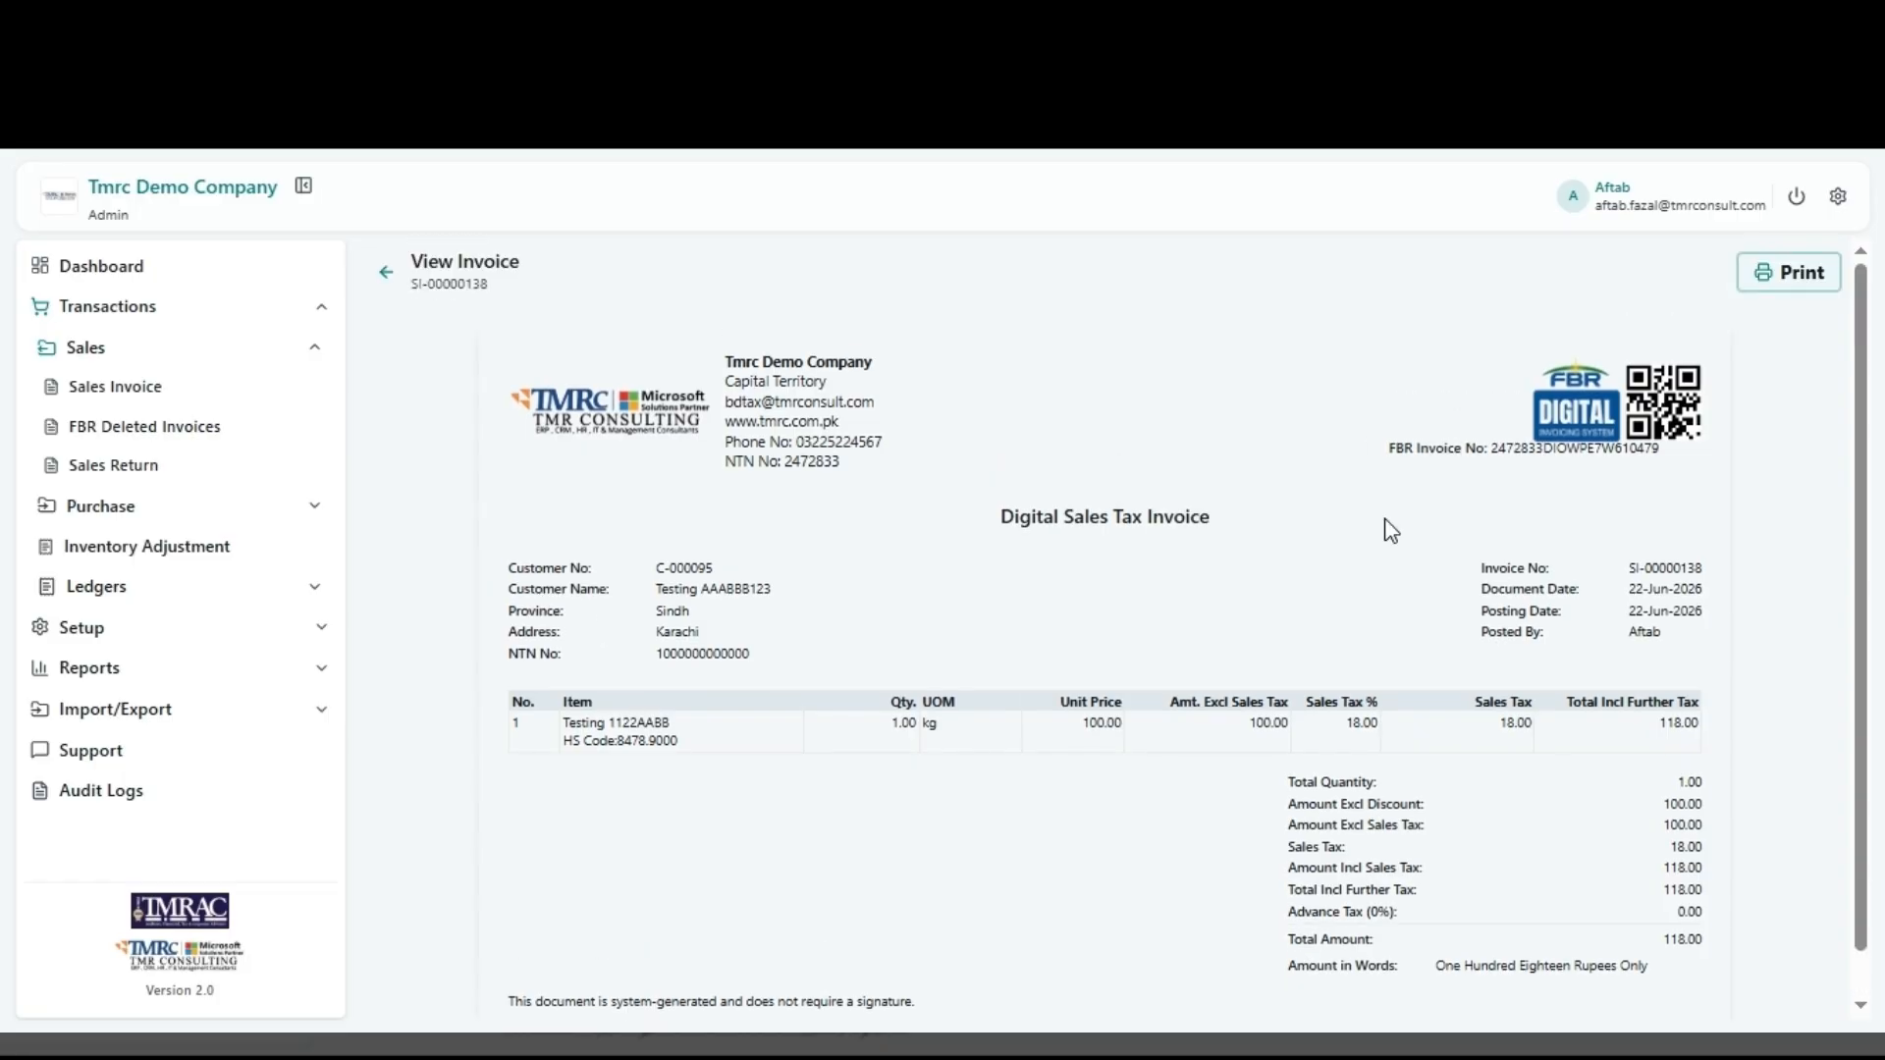
{"action": "left_click", "coordinate": [386, 273]}
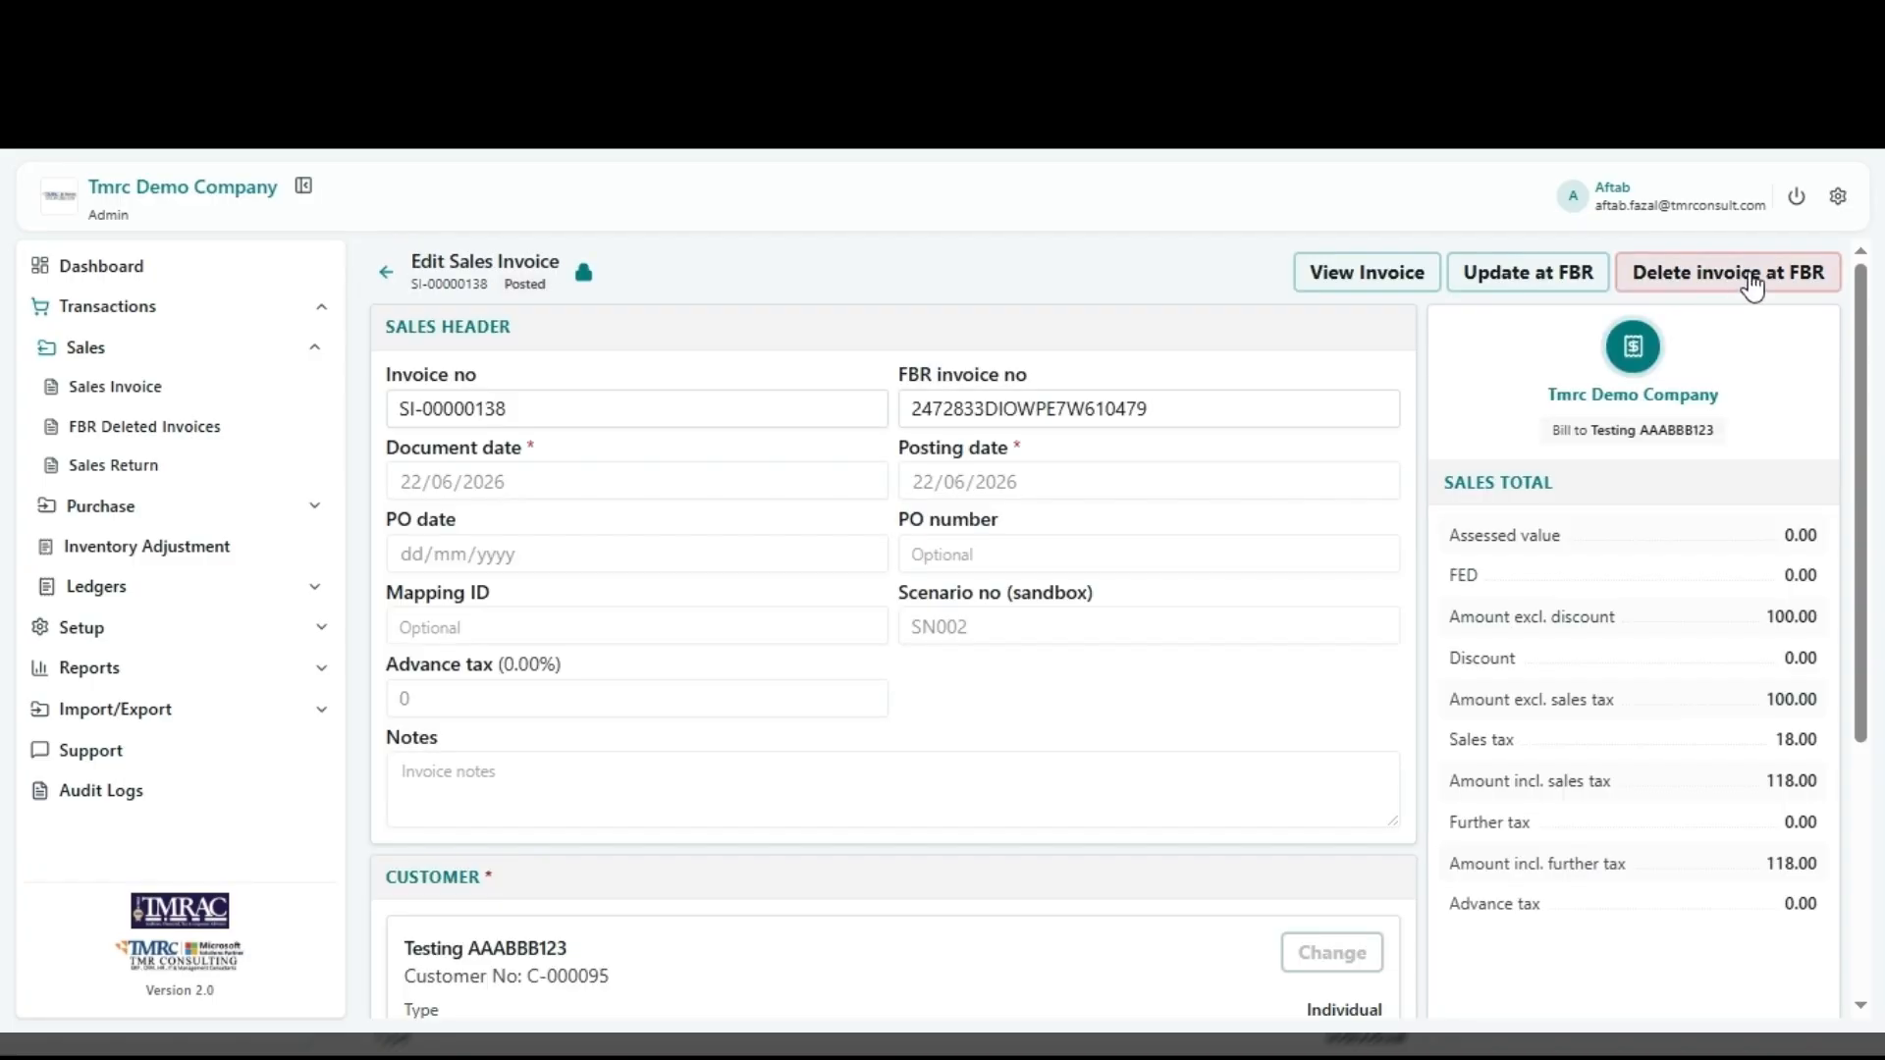
Step: Start deleting the posted invoice at FBR, and cancel the deletion at the confirmation
{"action": "scroll", "coordinate": [1262, 714], "scroll_direction": "down", "scroll_amount": 3}
{"action": "scroll", "coordinate": [1266, 709], "scroll_direction": "up", "scroll_amount": 3}
{"action": "left_click", "coordinate": [1728, 281]}
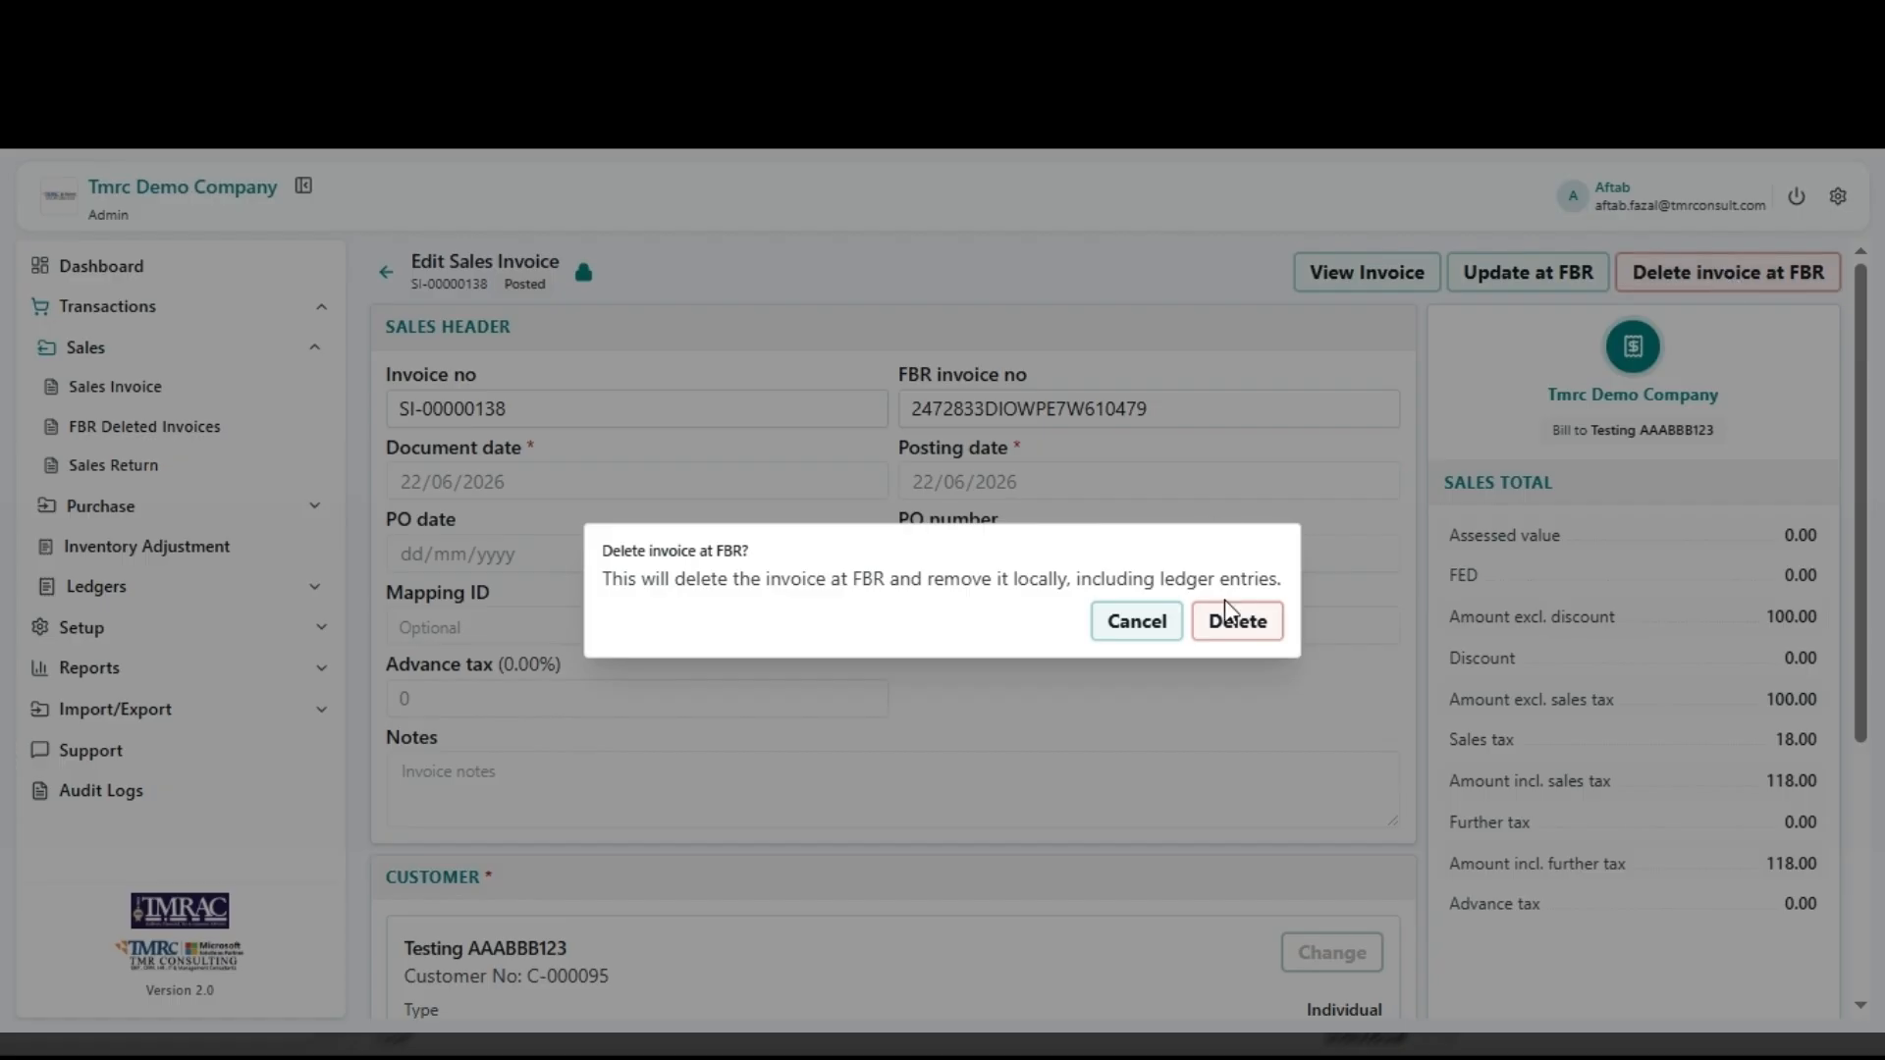
{"action": "left_click", "coordinate": [1133, 629]}
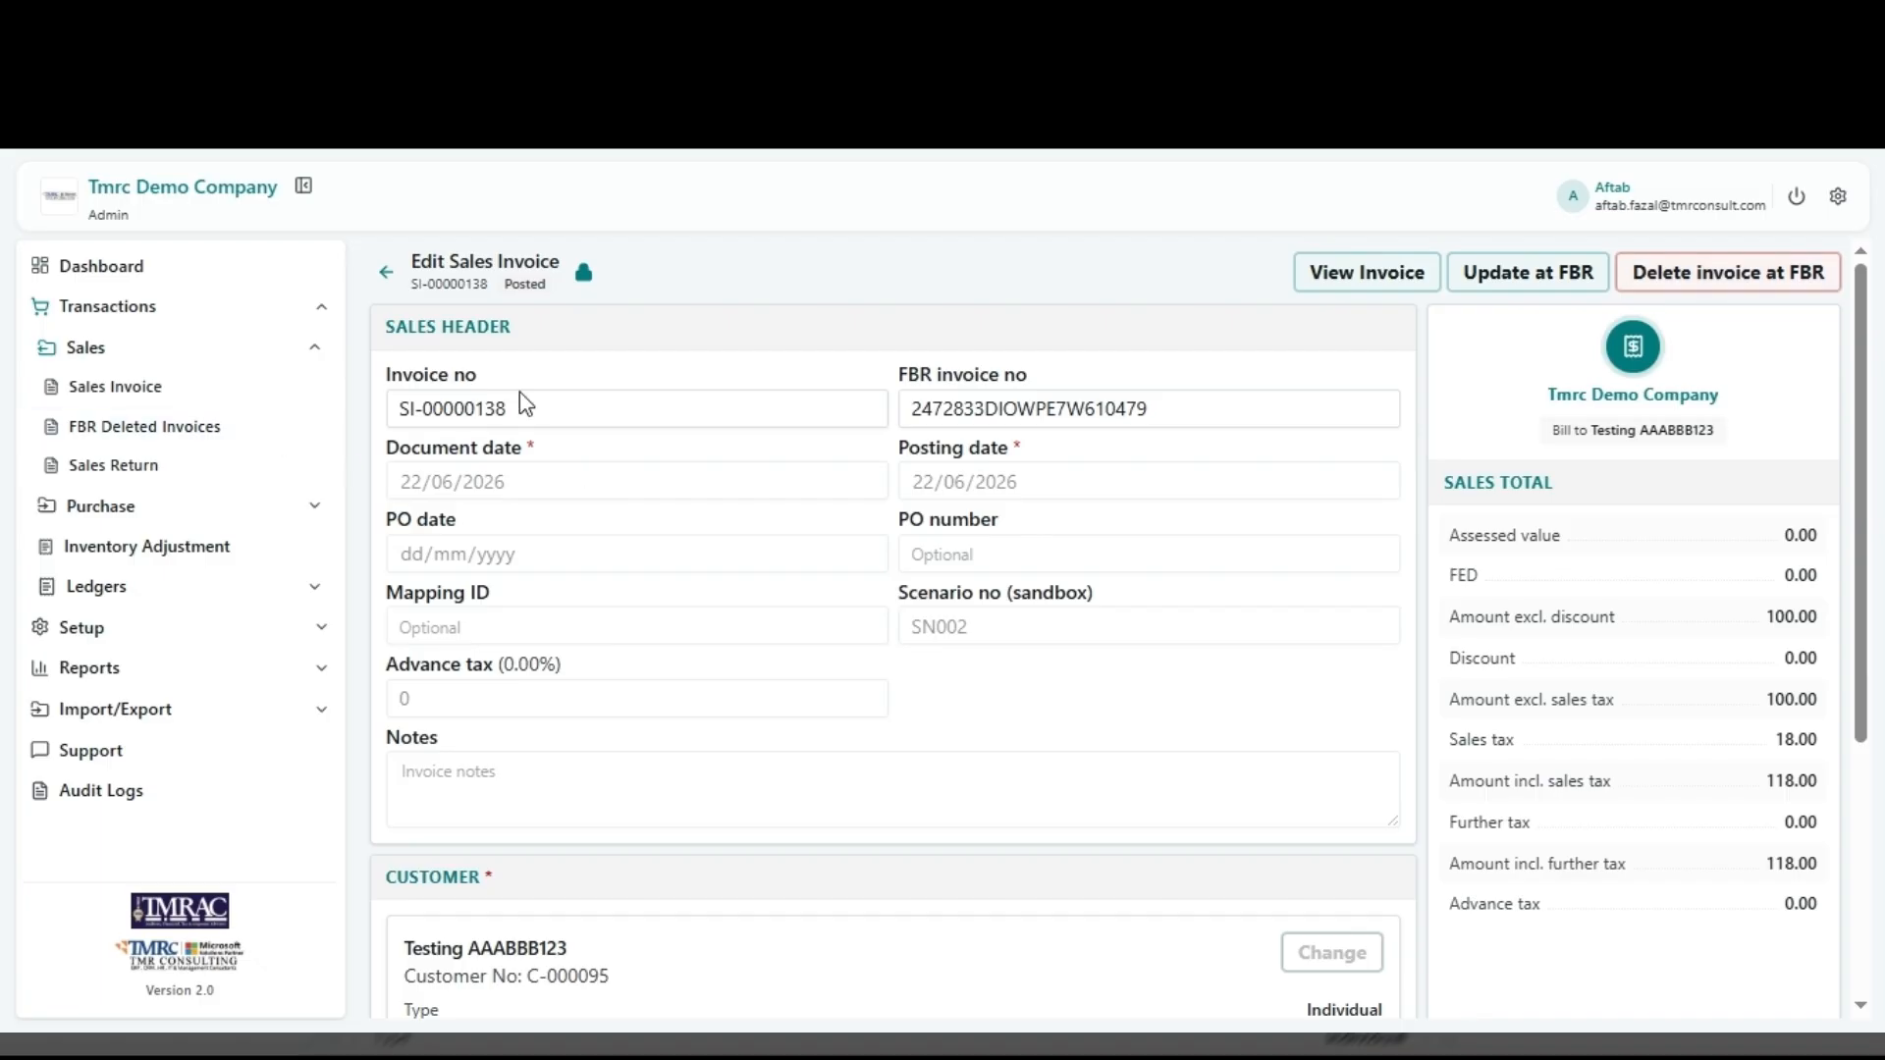
Step: Open the customers import/export page and export the customer Excel template
{"action": "left_click", "coordinate": [220, 363]}
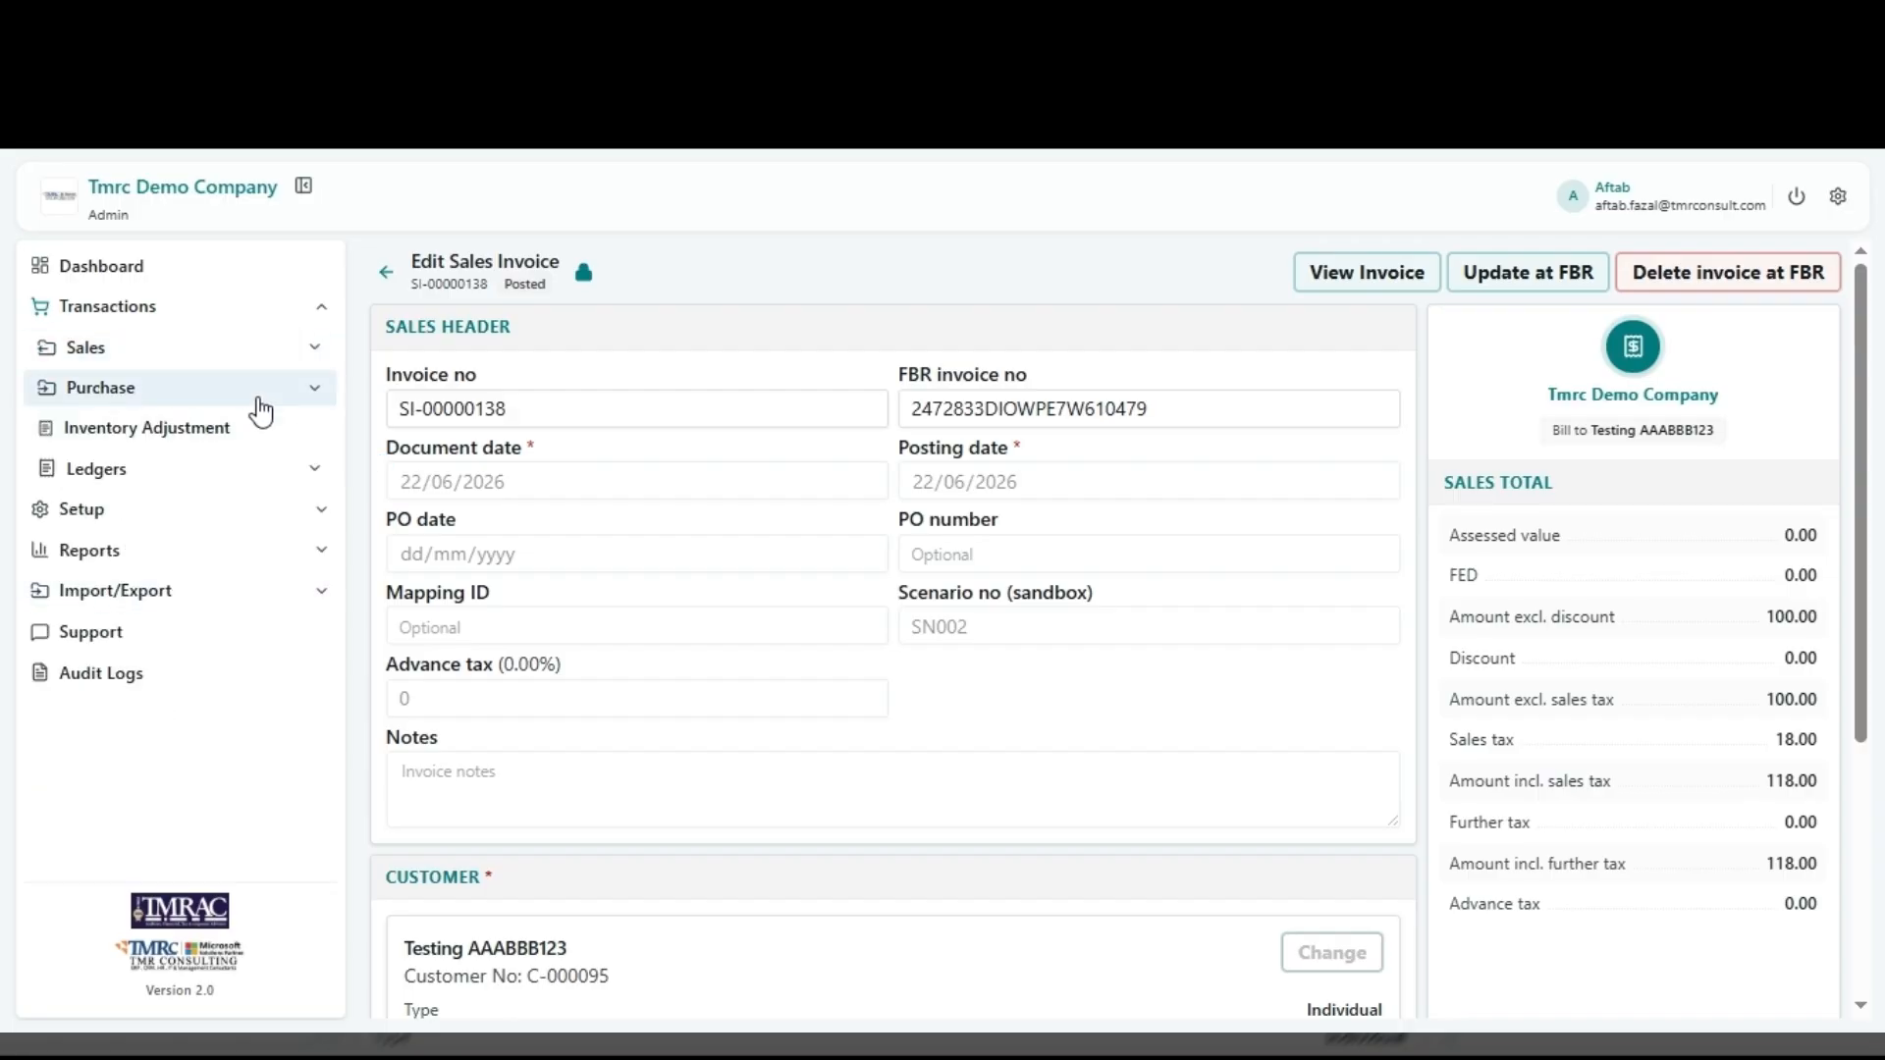
{"action": "left_click", "coordinate": [199, 605]}
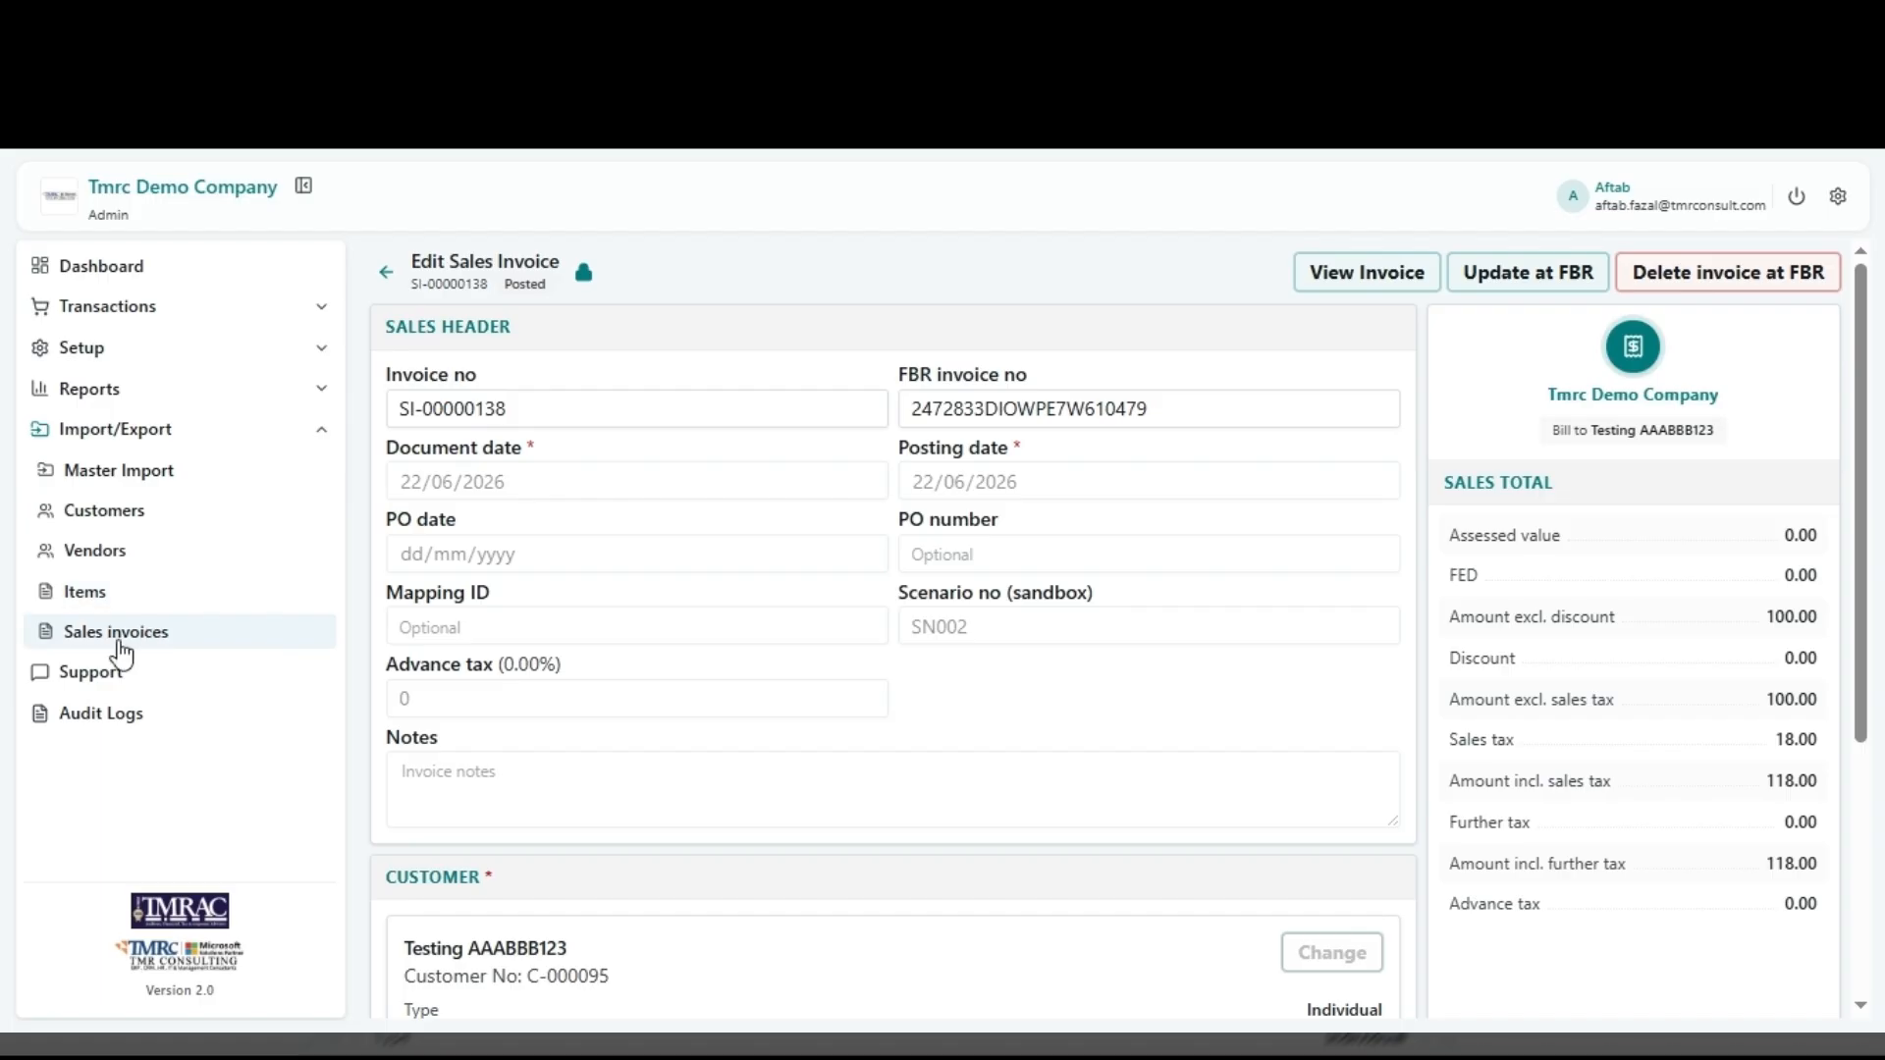
{"action": "left_click", "coordinate": [132, 526]}
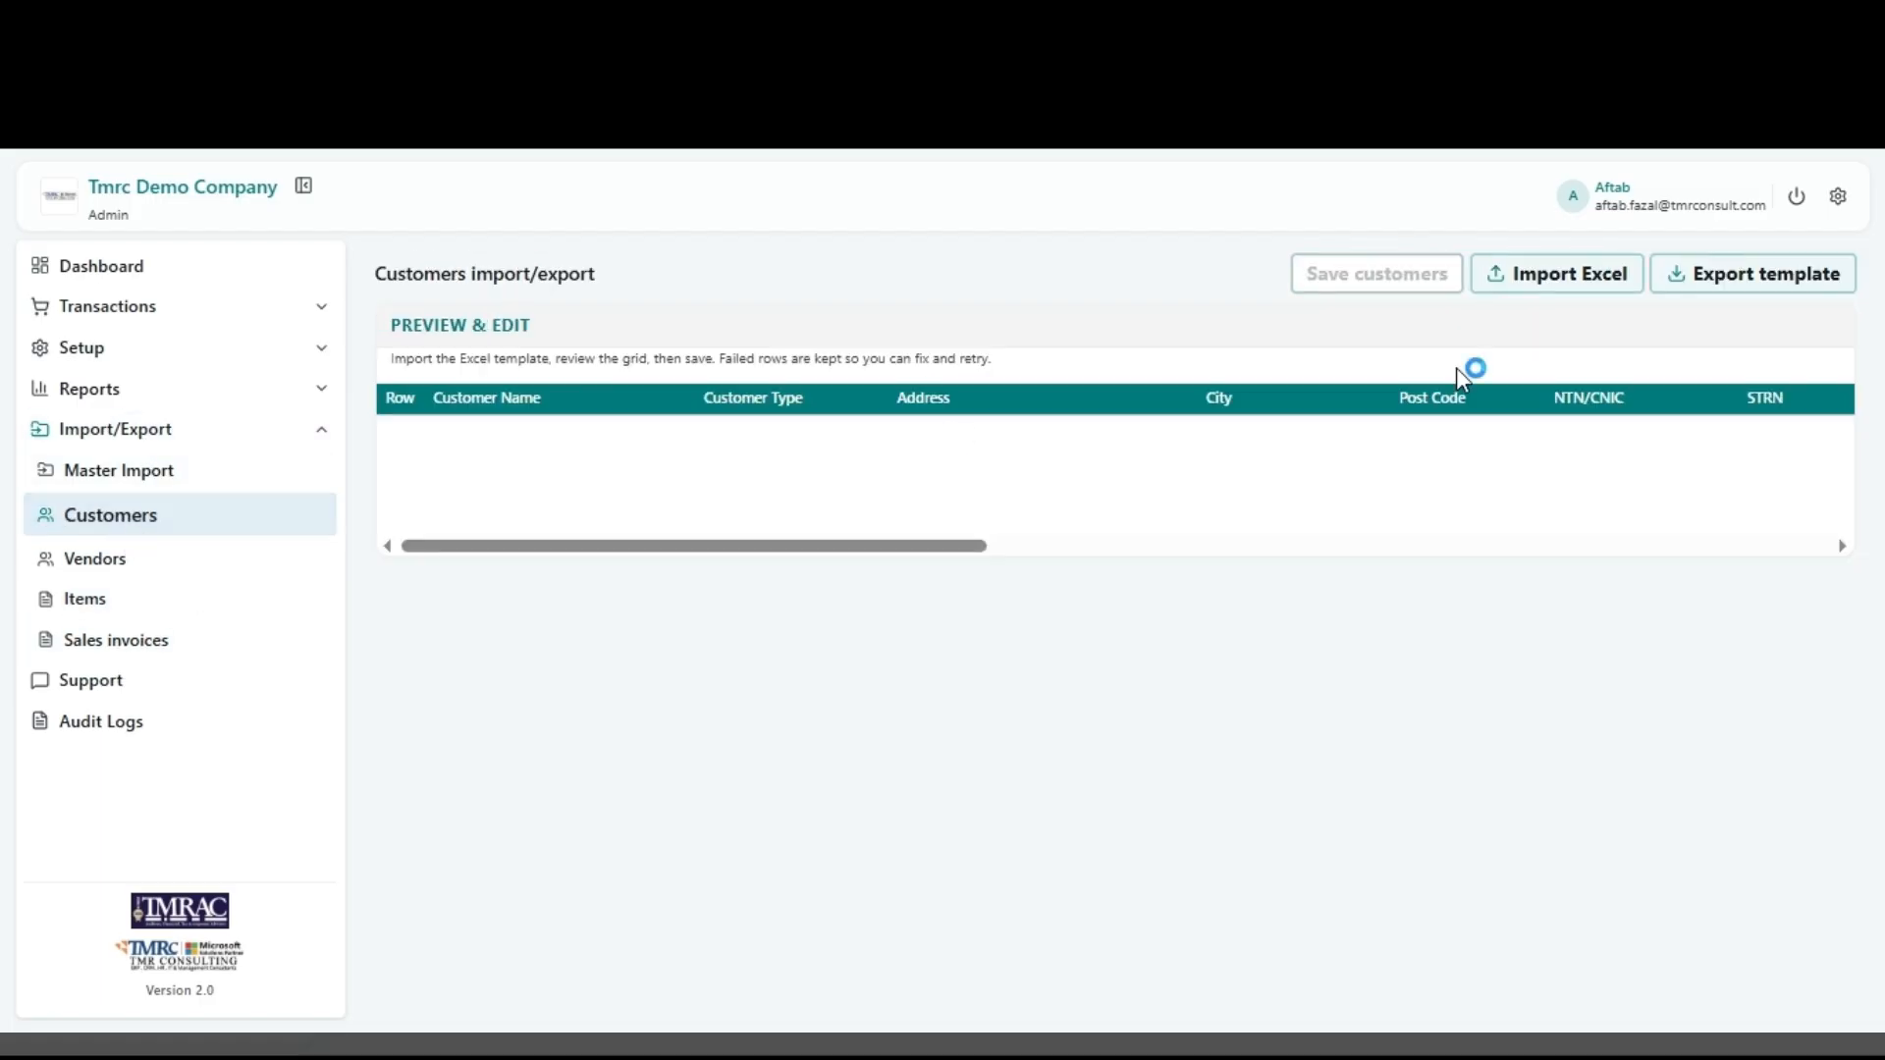
{"action": "left_click", "coordinate": [1757, 285]}
Step: View the items import/export page, and download the master import template and open it in Excel
{"action": "left_click", "coordinate": [172, 599]}
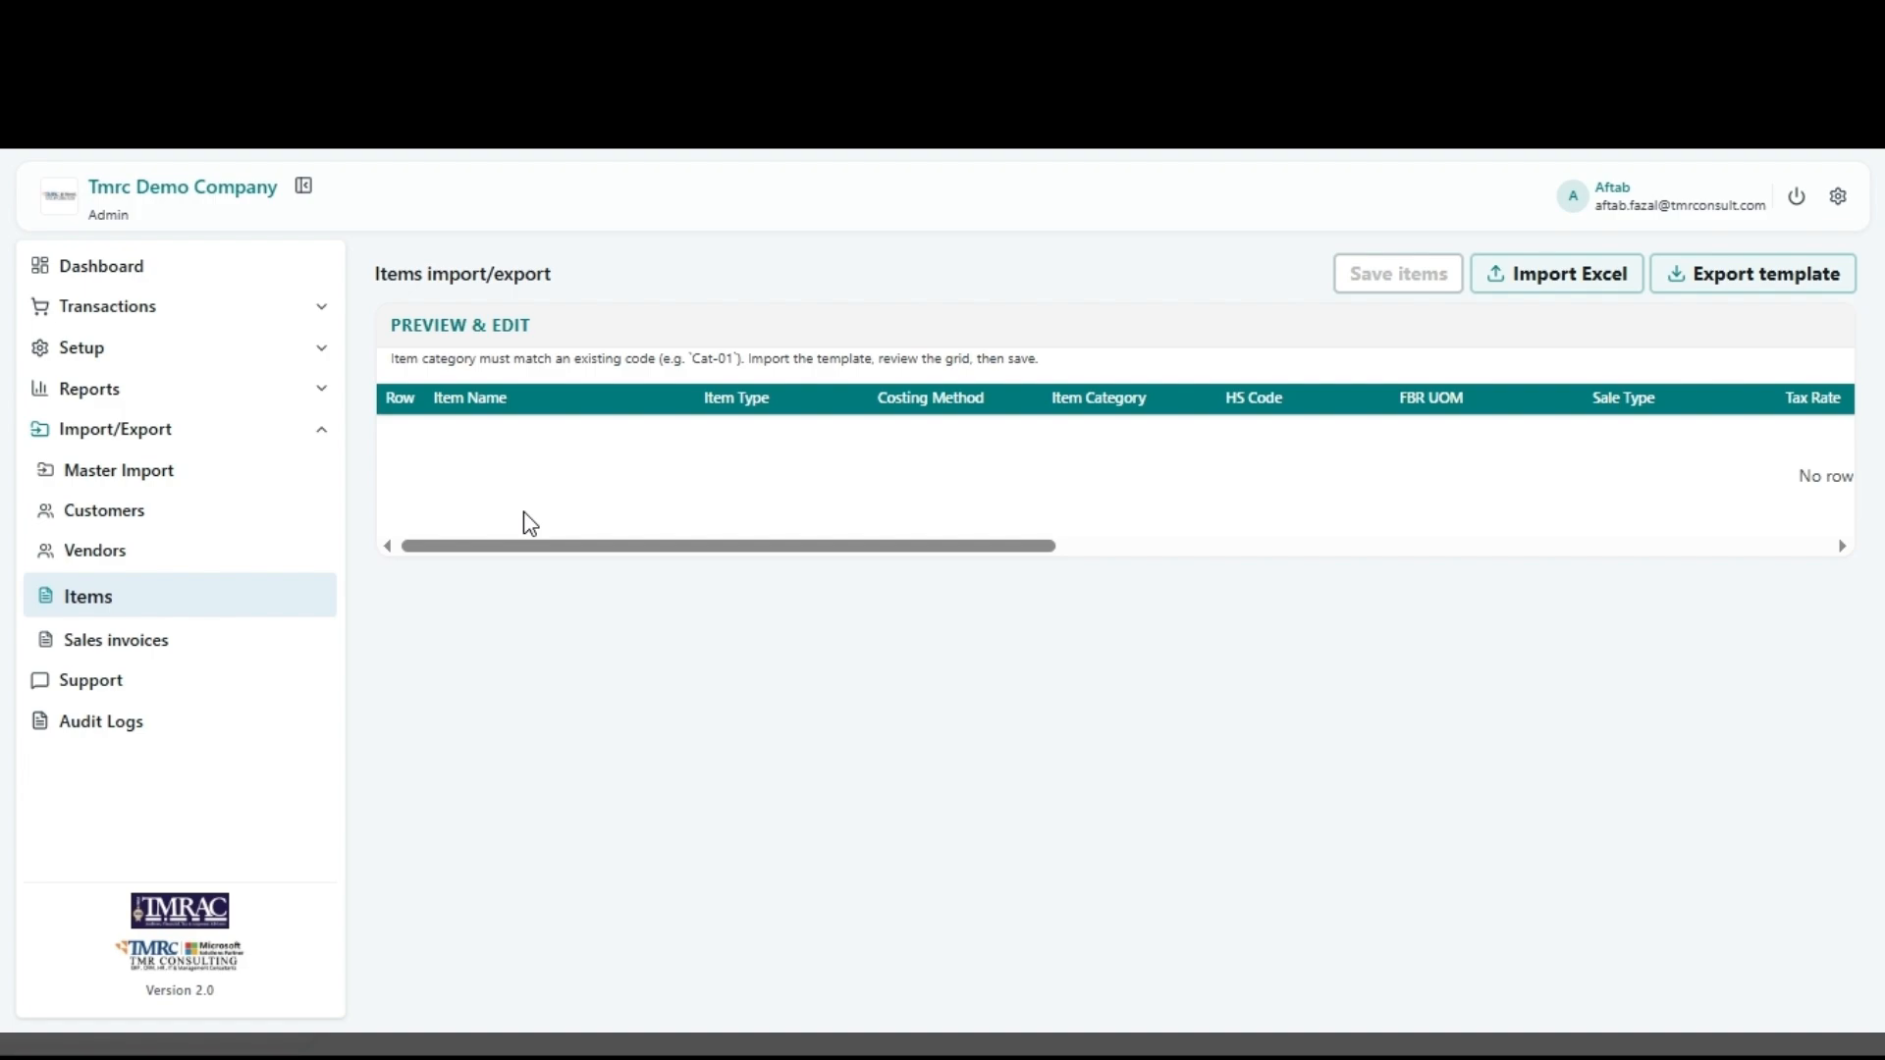
{"action": "left_click", "coordinate": [103, 482]}
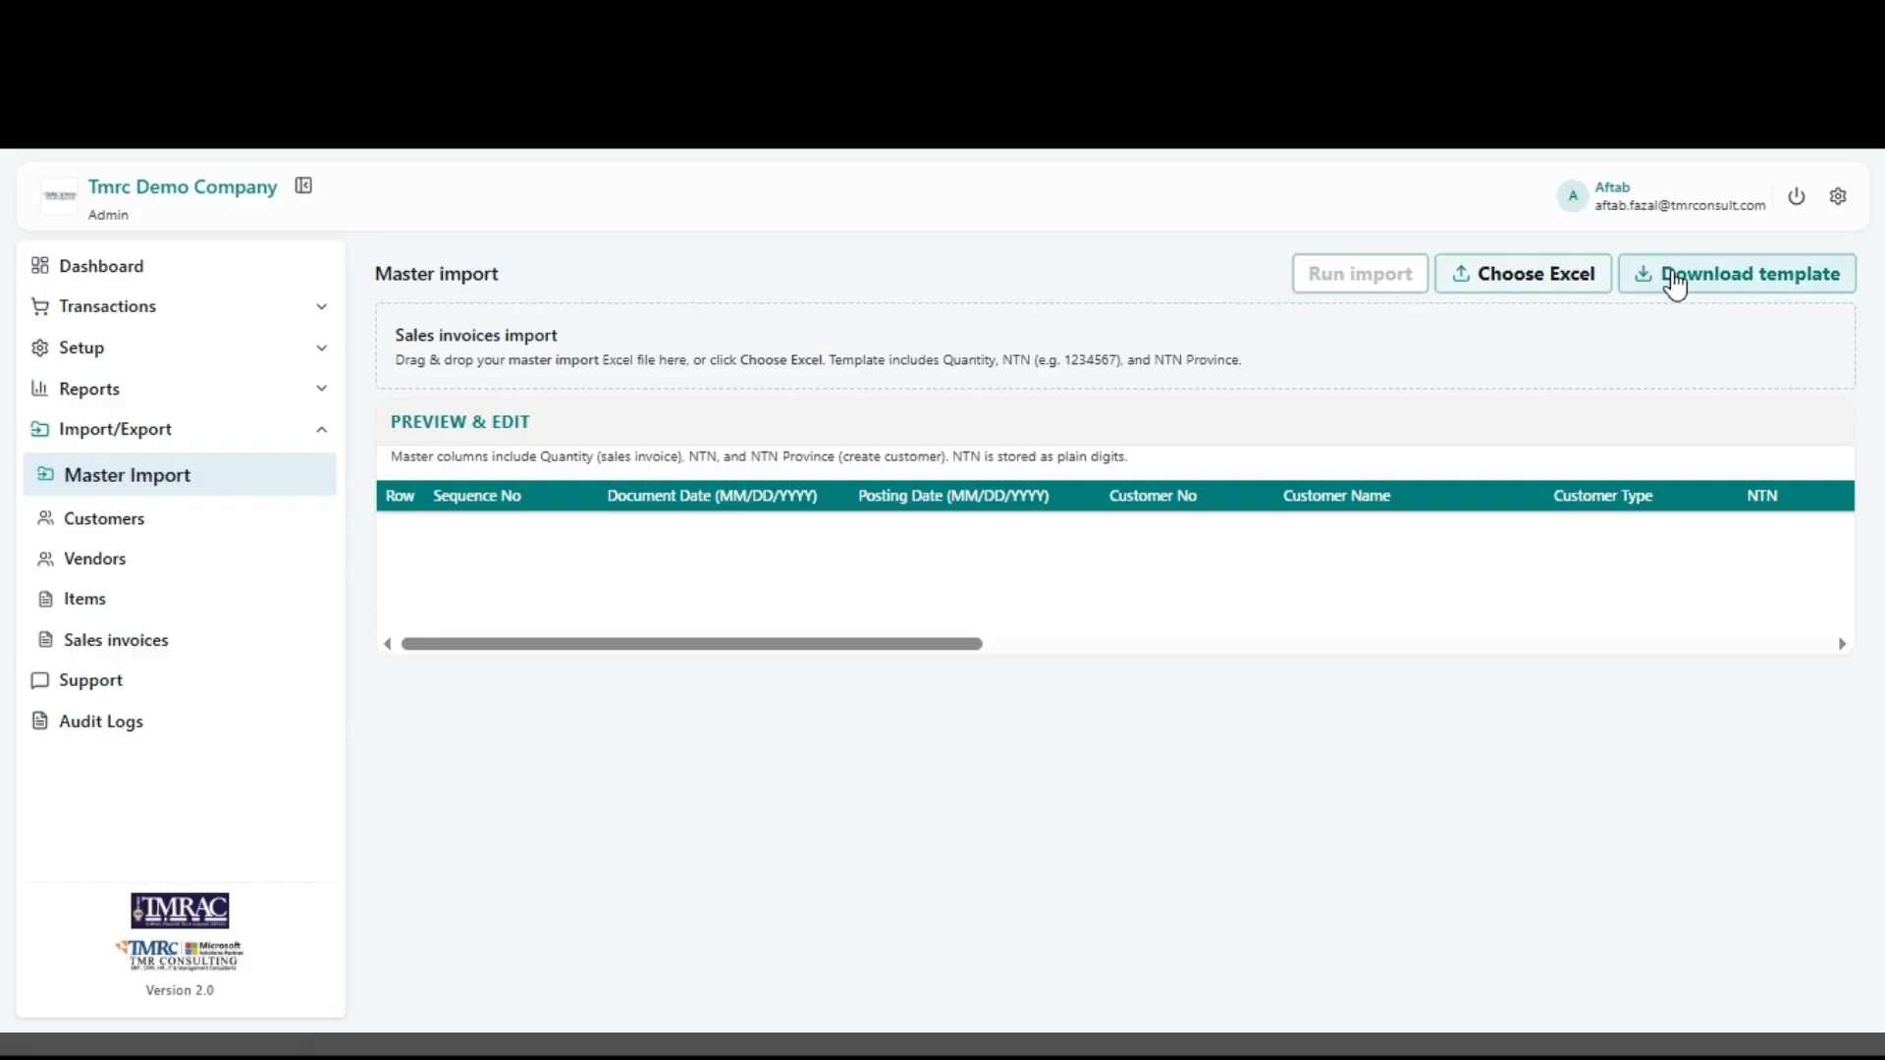
{"action": "left_click", "coordinate": [1522, 253]}
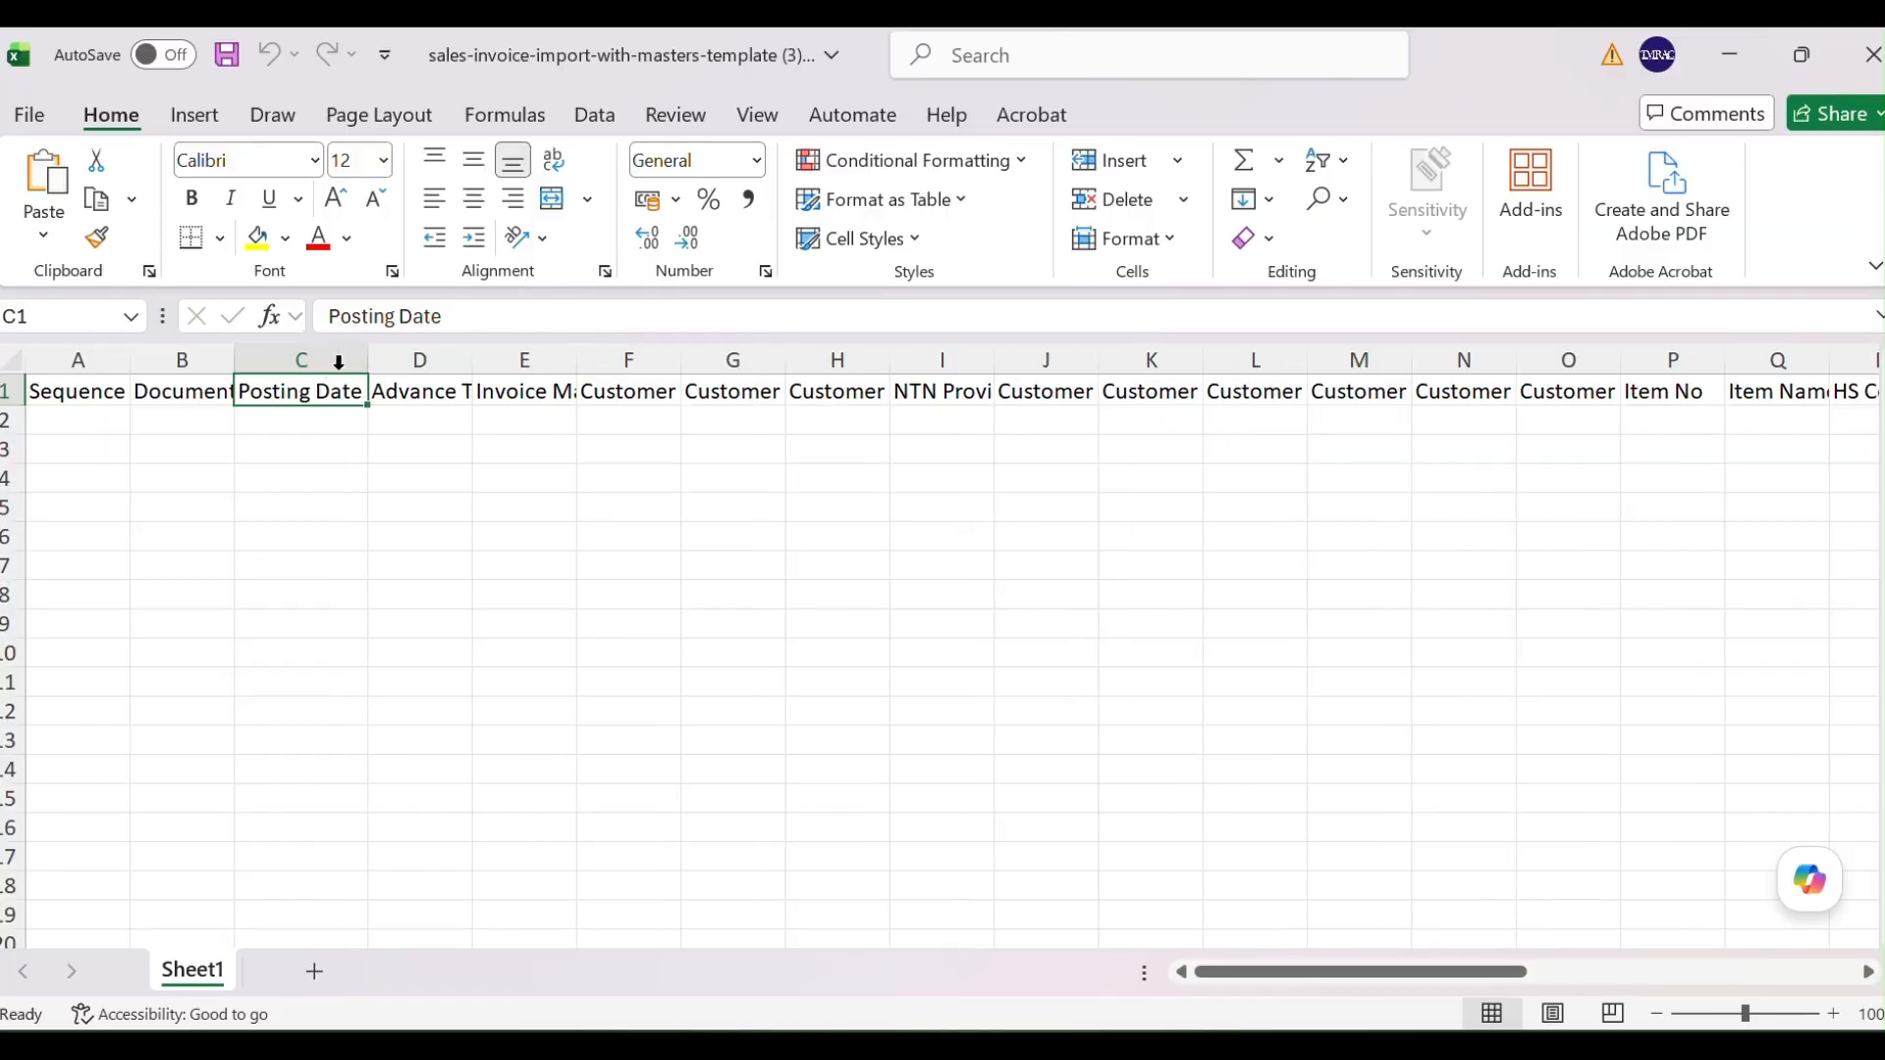
Step: Look through the column headings in row 1 of the master import template, from the customer fields to Further Tax %
{"action": "left_click", "coordinate": [743, 388]}
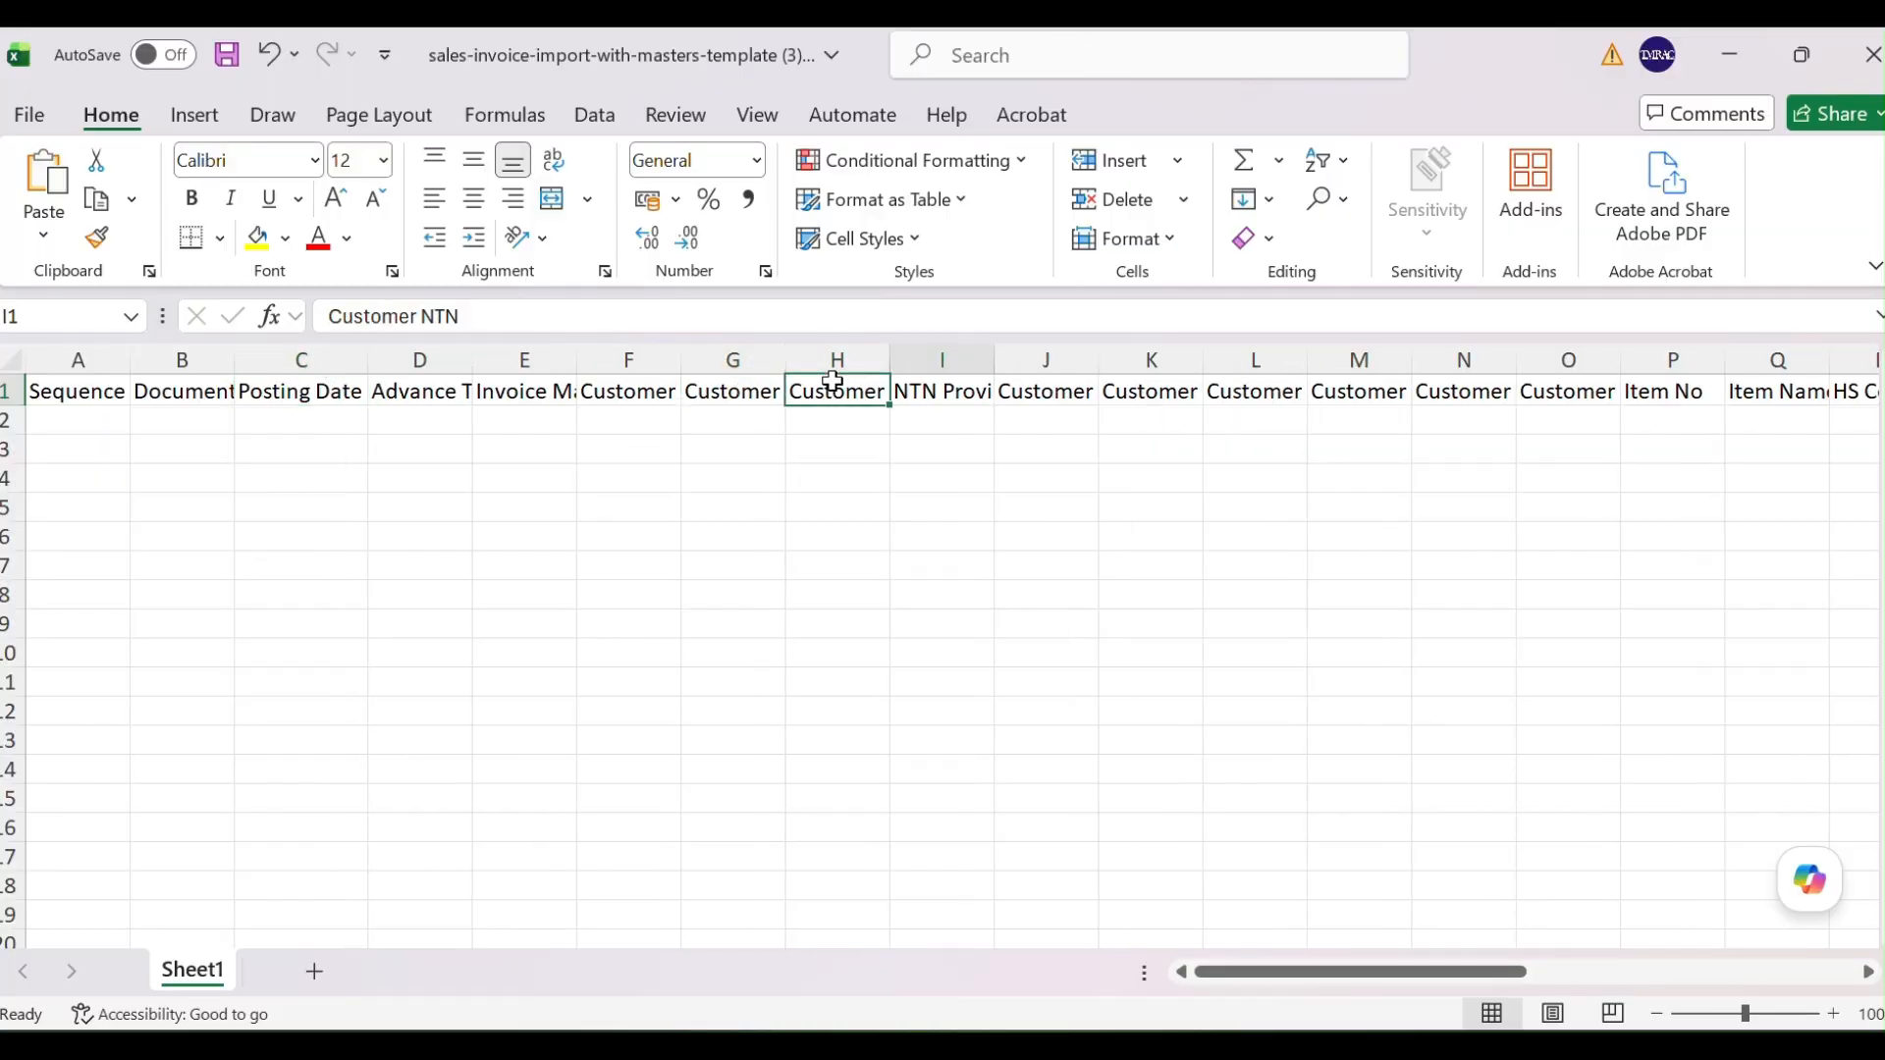
{"action": "key", "text": "Right"}
{"action": "key", "text": "Right"}
{"action": "key", "text": "Right"}
{"action": "key", "text": "Right"}
{"action": "key", "text": "Right"}
{"action": "key", "text": "Right"}
{"action": "key", "text": "Right"}
{"action": "key", "text": "Right"}
{"action": "key", "text": "Right"}
{"action": "key", "text": "Right"}
{"action": "key", "text": "Right"}
{"action": "key", "text": "Right"}
{"action": "key", "text": "Right"}
{"action": "key", "text": "Right"}
{"action": "key", "text": "Right"}
{"action": "key", "text": "Right"}
{"action": "key", "text": "Right"}
{"action": "key", "text": "Right"}
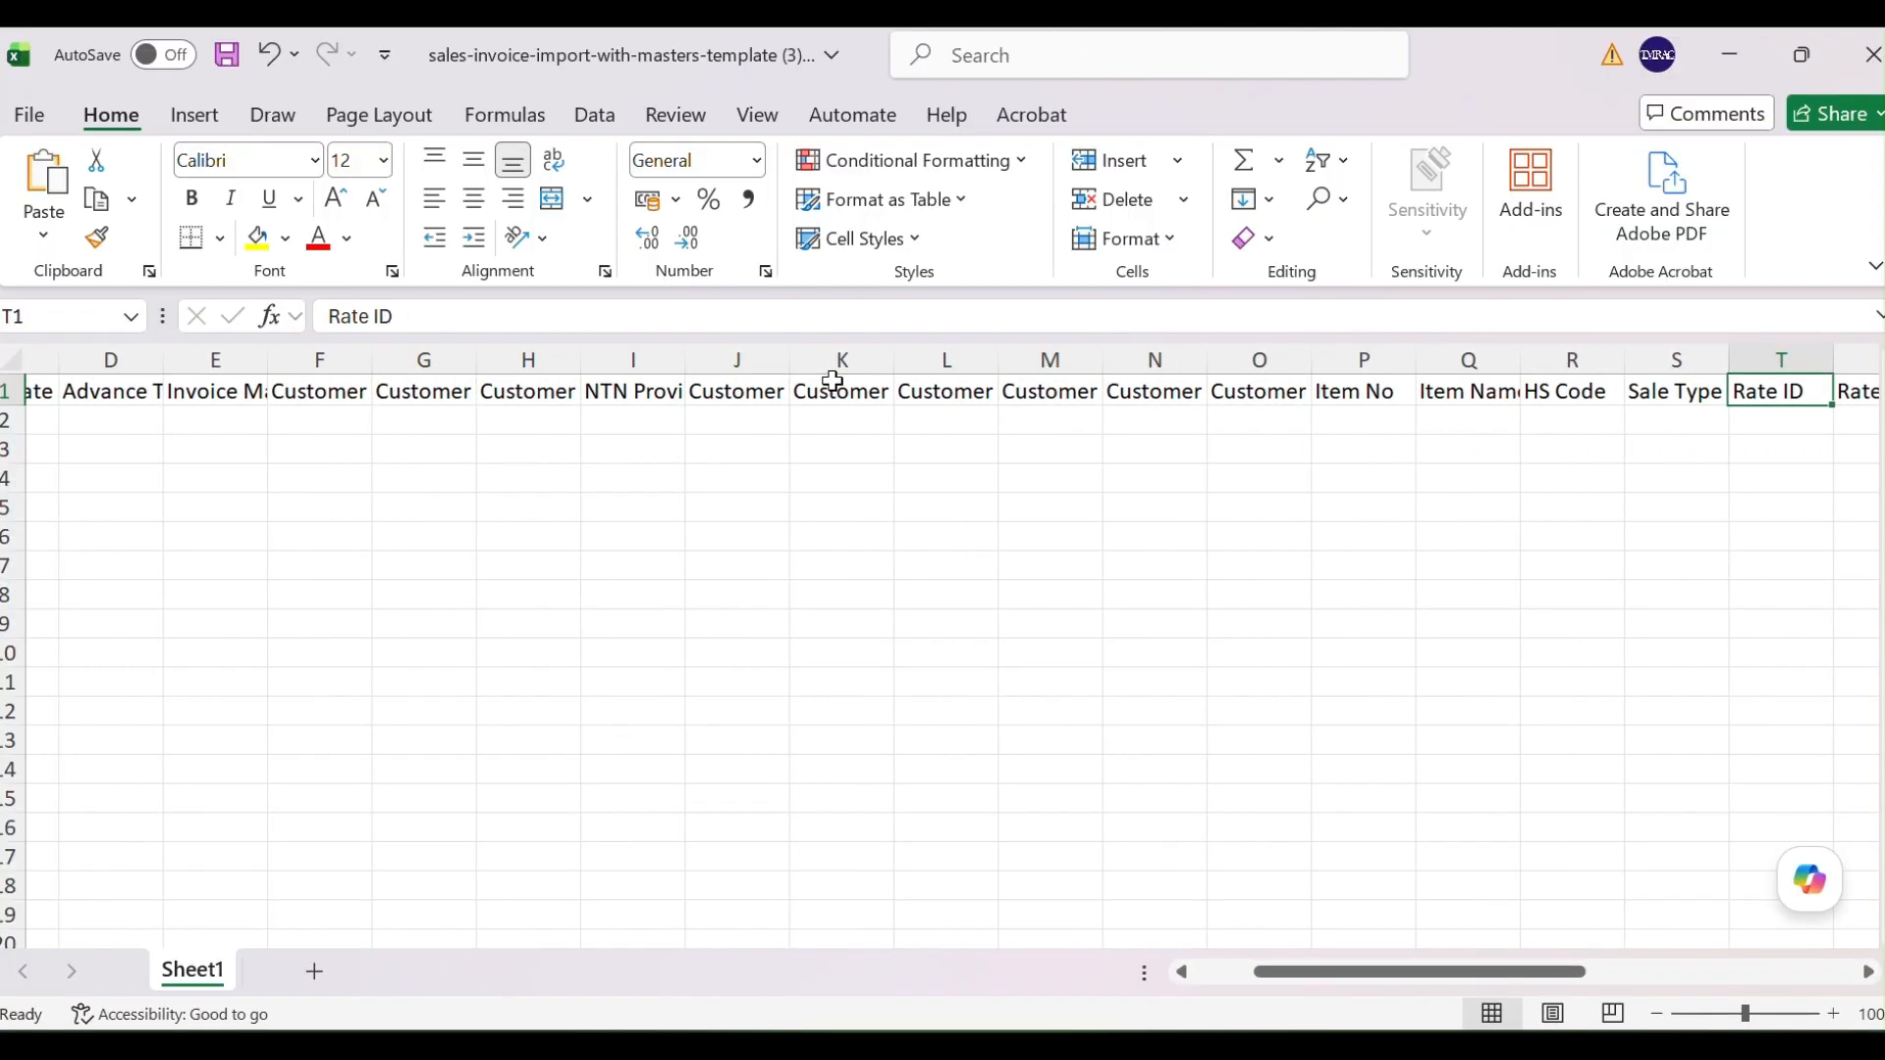
{"action": "key", "text": "Right"}
{"action": "key", "text": "Right"}
{"action": "key", "text": "Right"}
{"action": "key", "text": "Right"}
{"action": "key", "text": "Right"}
{"action": "key", "text": "Right"}
{"action": "key", "text": "Right"}
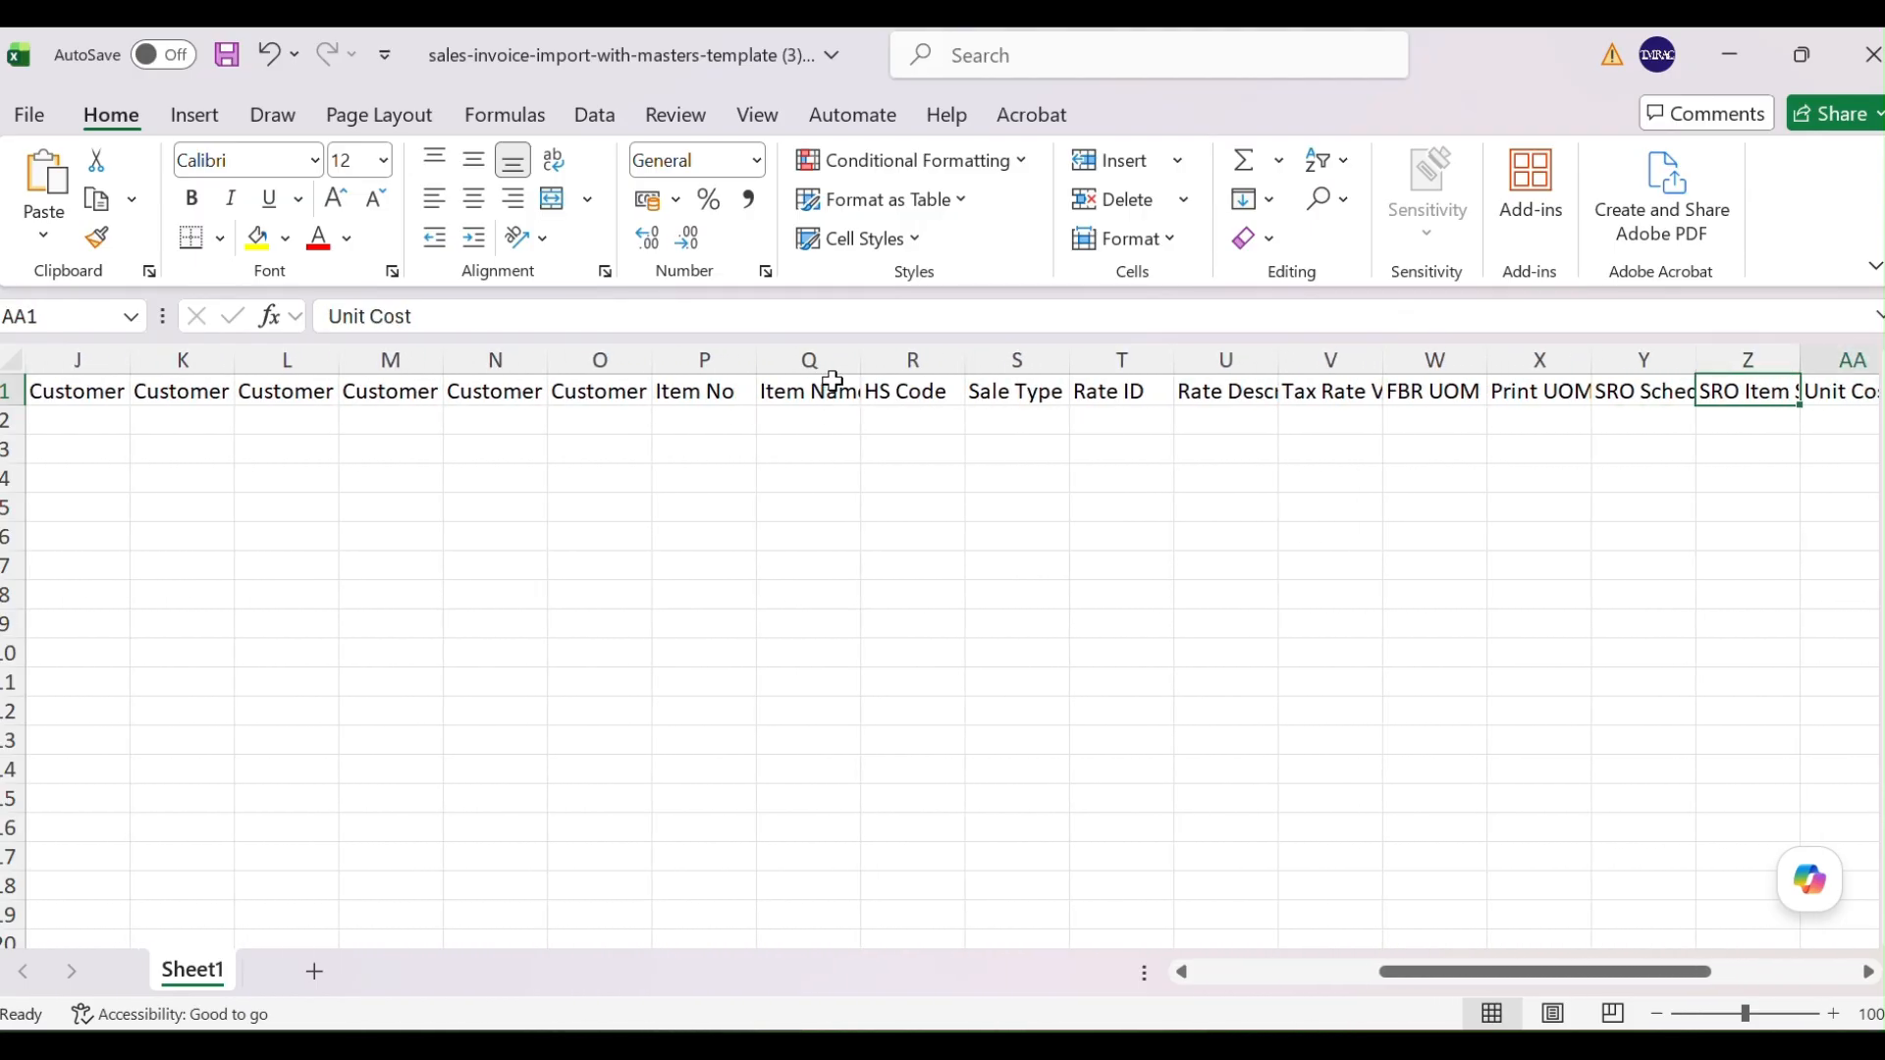
{"action": "key", "text": "Right"}
{"action": "key", "text": "Right"}
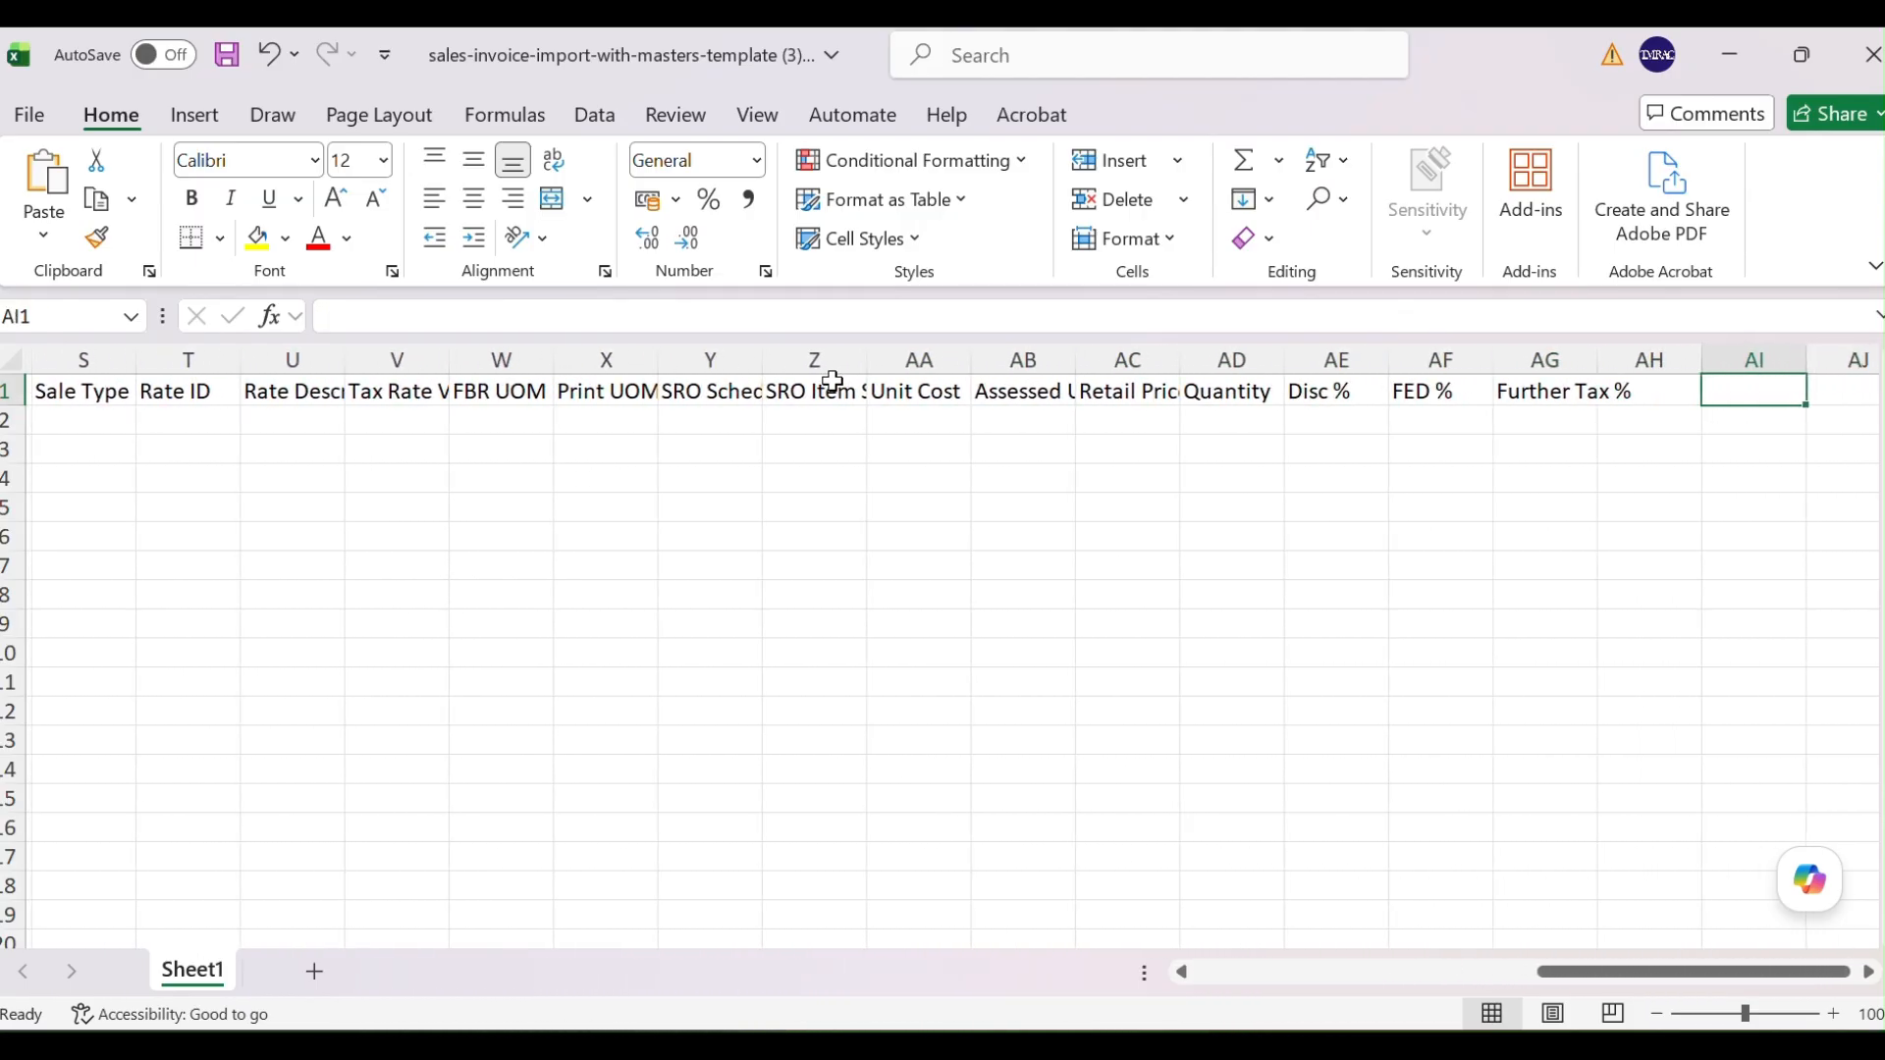
{"action": "key", "text": "Left"}
{"action": "key", "text": "Left"}
{"action": "key", "text": "Left"}
{"action": "key", "text": "Left"}
{"action": "key", "text": "Left"}
{"action": "key", "text": "Left"}
{"action": "key", "text": "Left"}
{"action": "key", "text": "Left"}
{"action": "key", "text": "Left"}
{"action": "key", "text": "Left"}
{"action": "key", "text": "Left"}
{"action": "key", "text": "Left"}
{"action": "key", "text": "Left"}
{"action": "key", "text": "Left"}
{"action": "key", "text": "Left"}
{"action": "key", "text": "Left"}
{"action": "key", "text": "Left"}
{"action": "key", "text": "Left"}
{"action": "key", "text": "Left"}
{"action": "key", "text": "Left"}
{"action": "key", "text": "Left"}
{"action": "key", "text": "Left"}
{"action": "key", "text": "Left"}
{"action": "key", "text": "Left"}
{"action": "key", "text": "Left"}
{"action": "key", "text": "Left"}
{"action": "key", "text": "Left"}
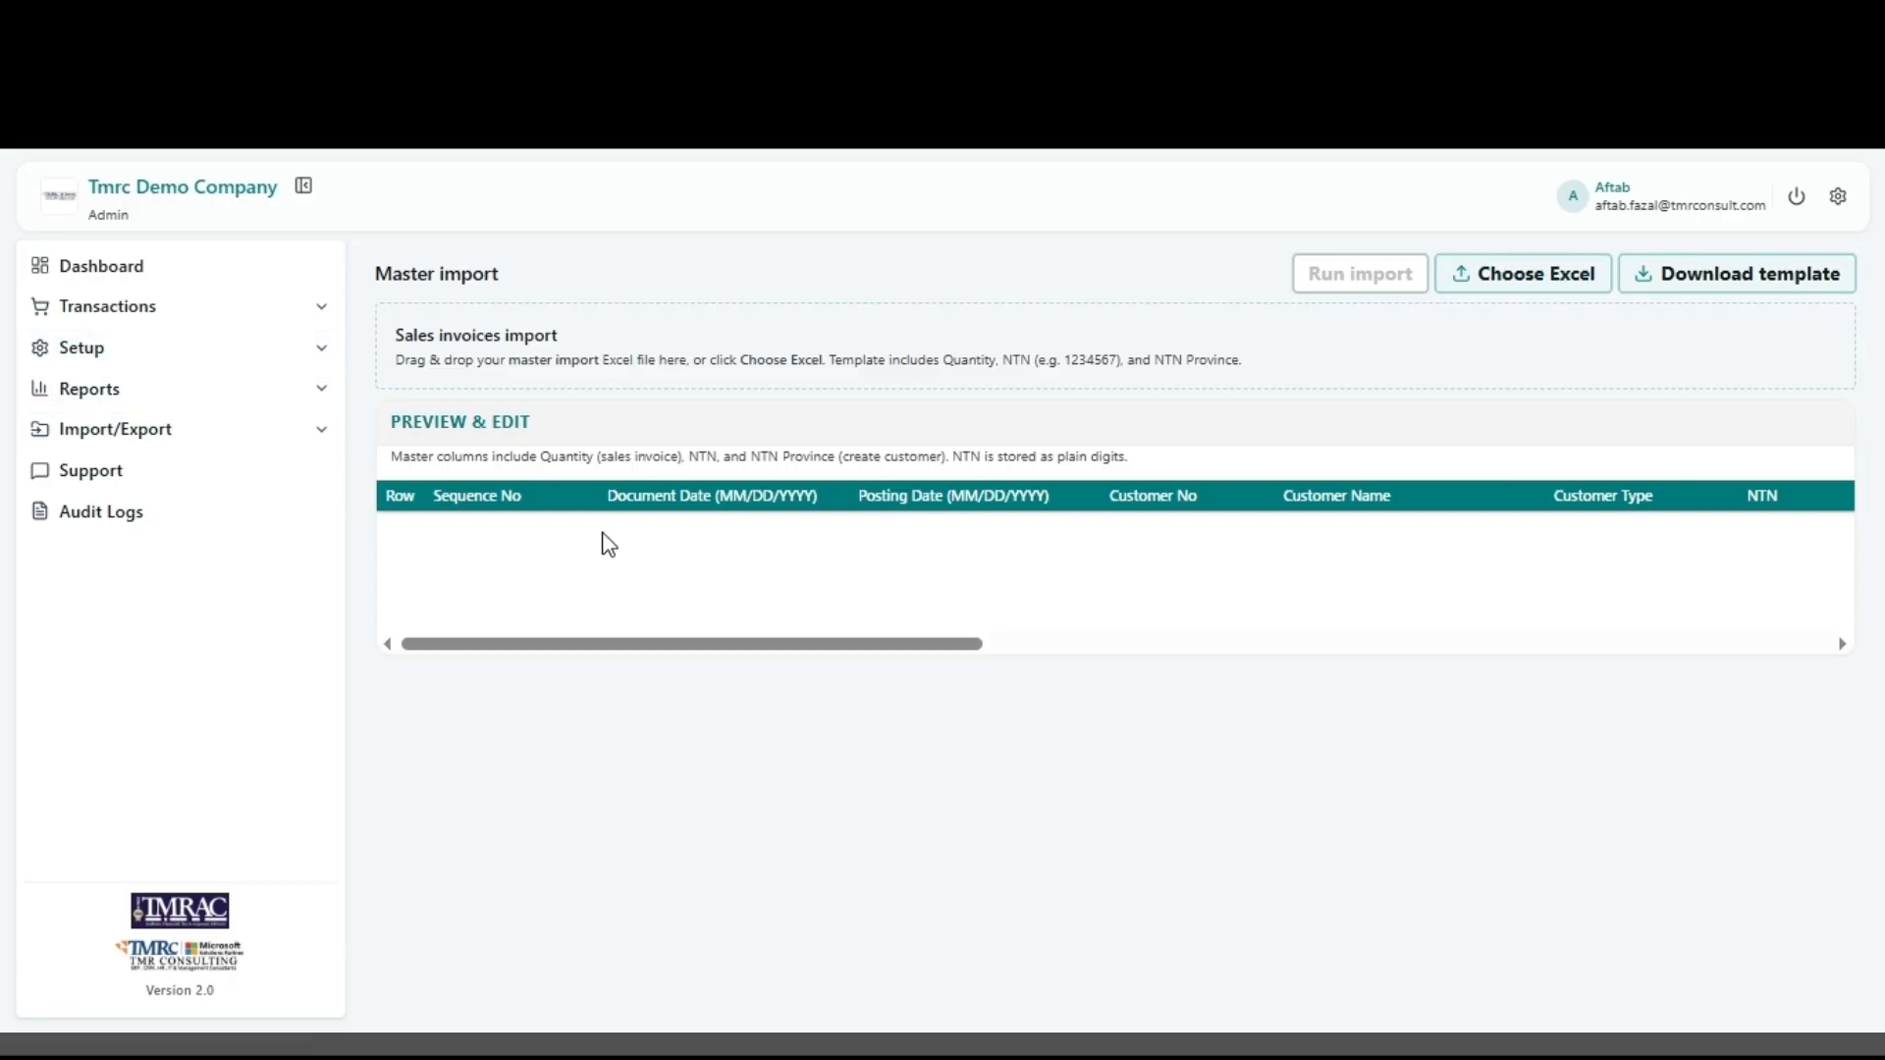
Step: Return to the portal, open the unposted sales invoices from the dashboard and select all listed invoices for posting
{"action": "left_click", "coordinate": [187, 349]}
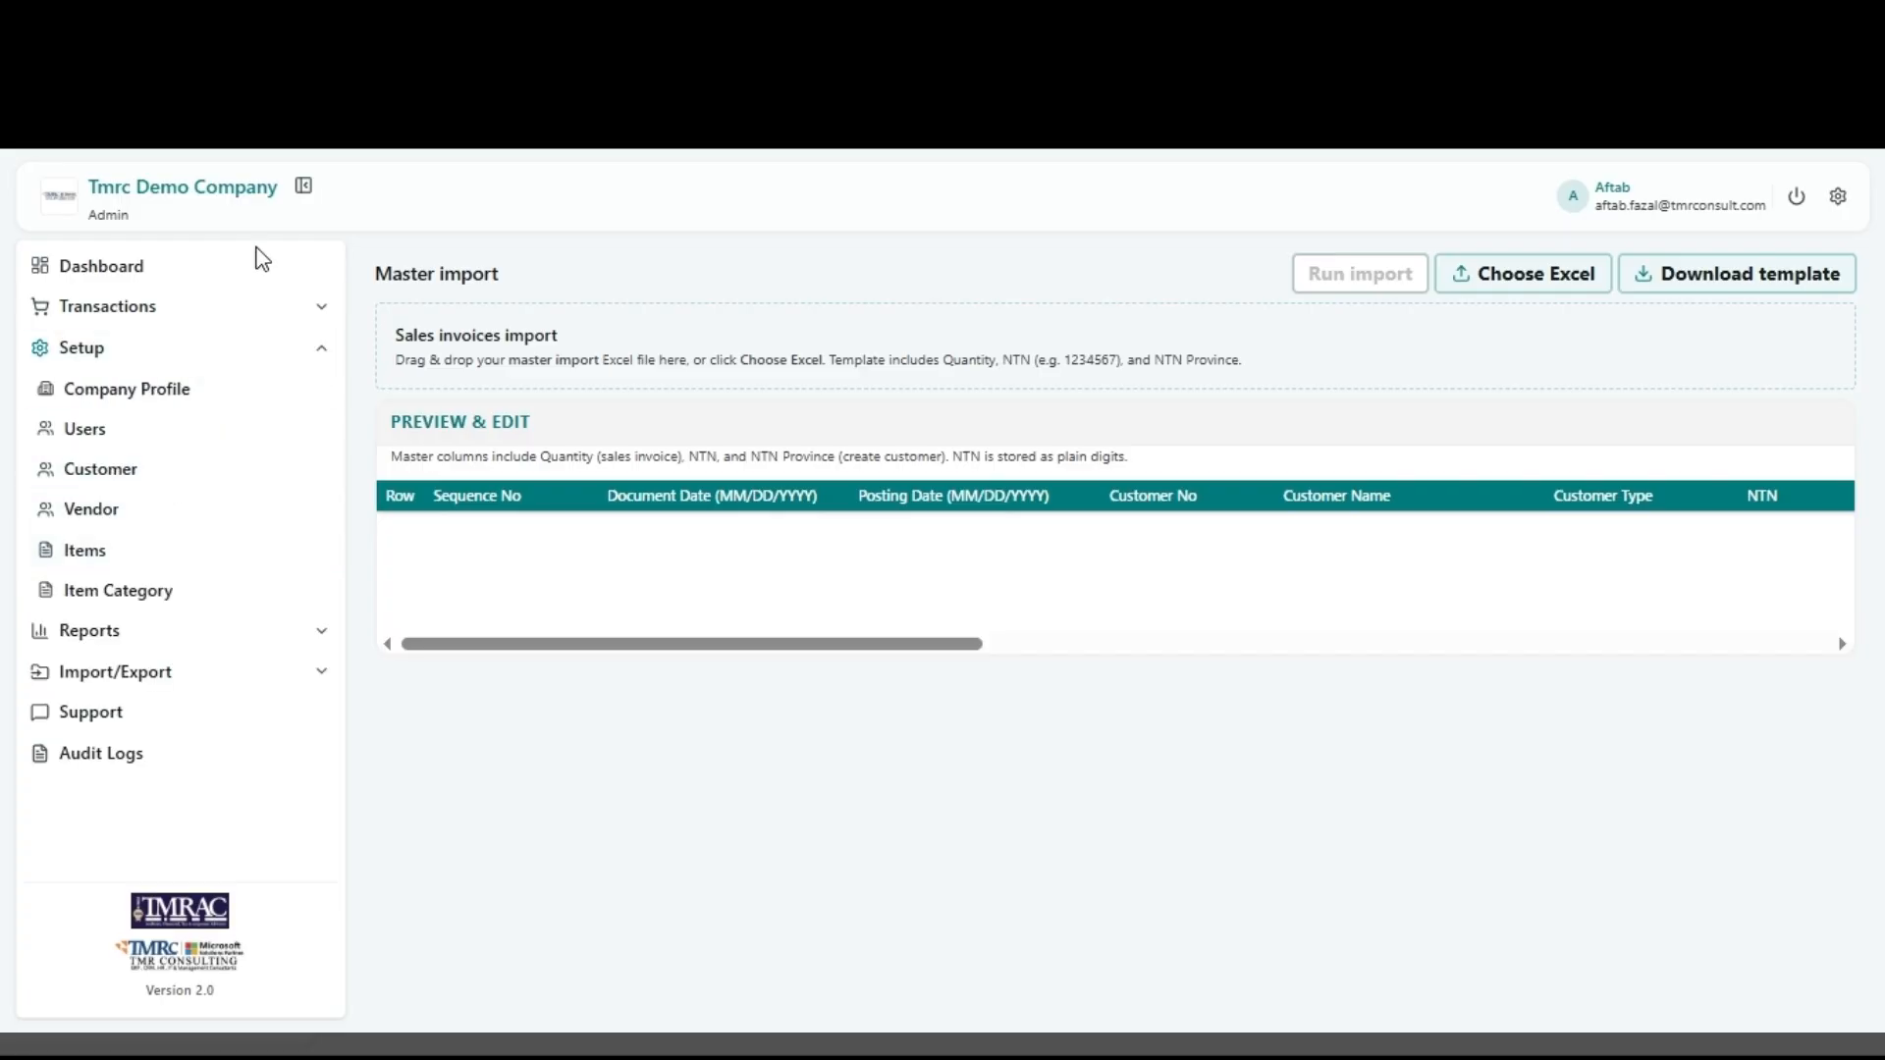
{"action": "left_click", "coordinate": [251, 284]}
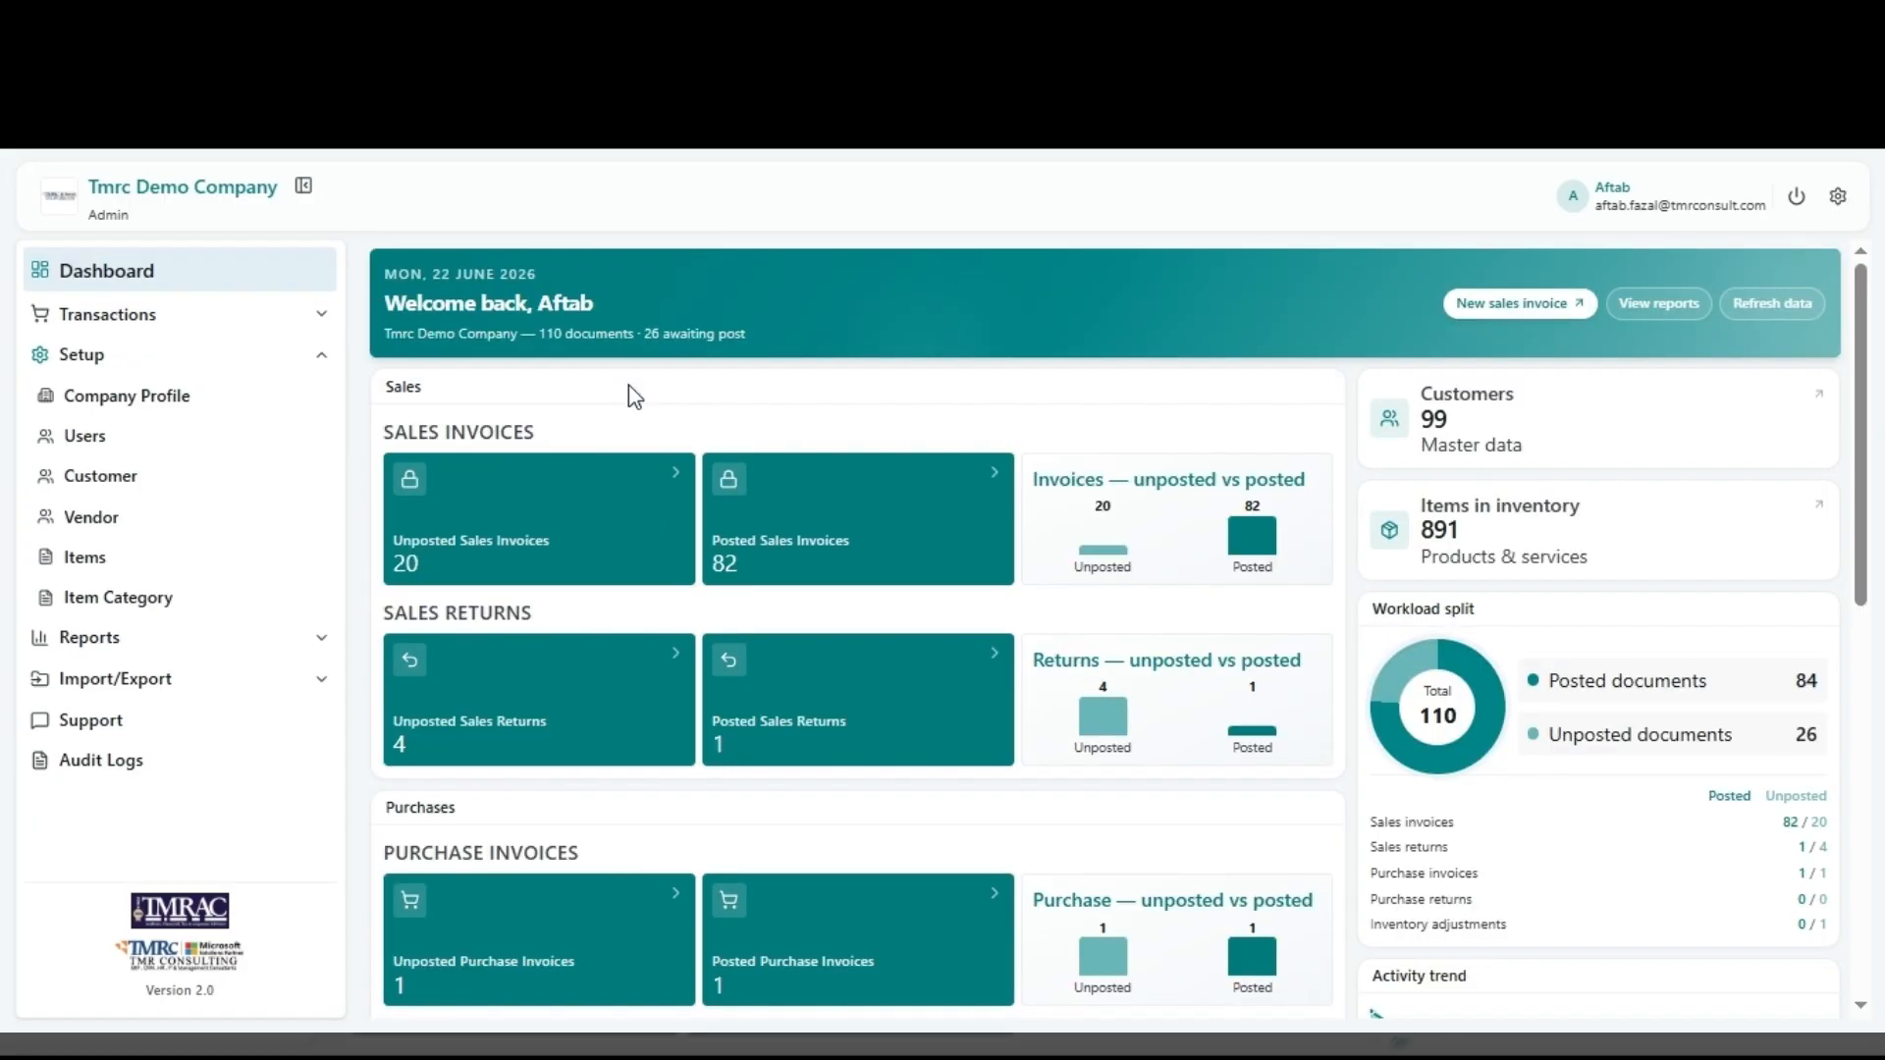
{"action": "left_click", "coordinate": [532, 543]}
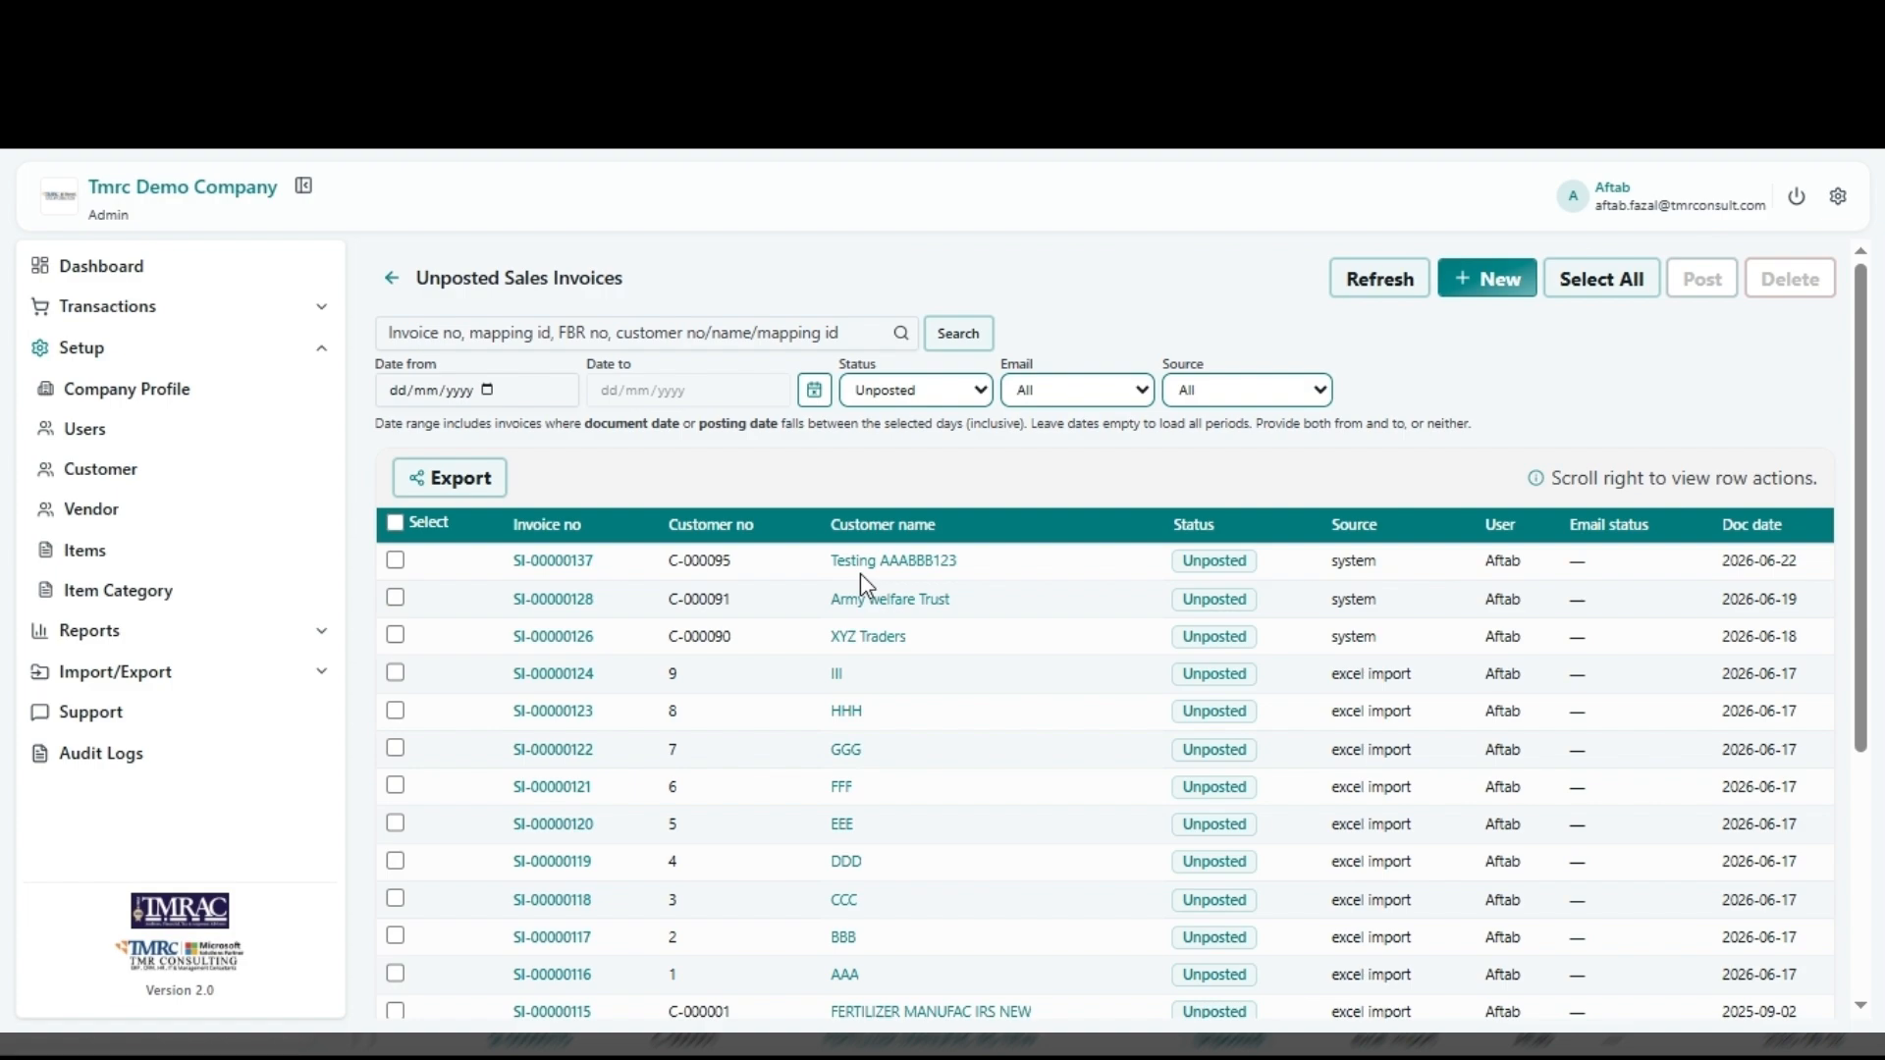
{"action": "left_click", "coordinate": [395, 519]}
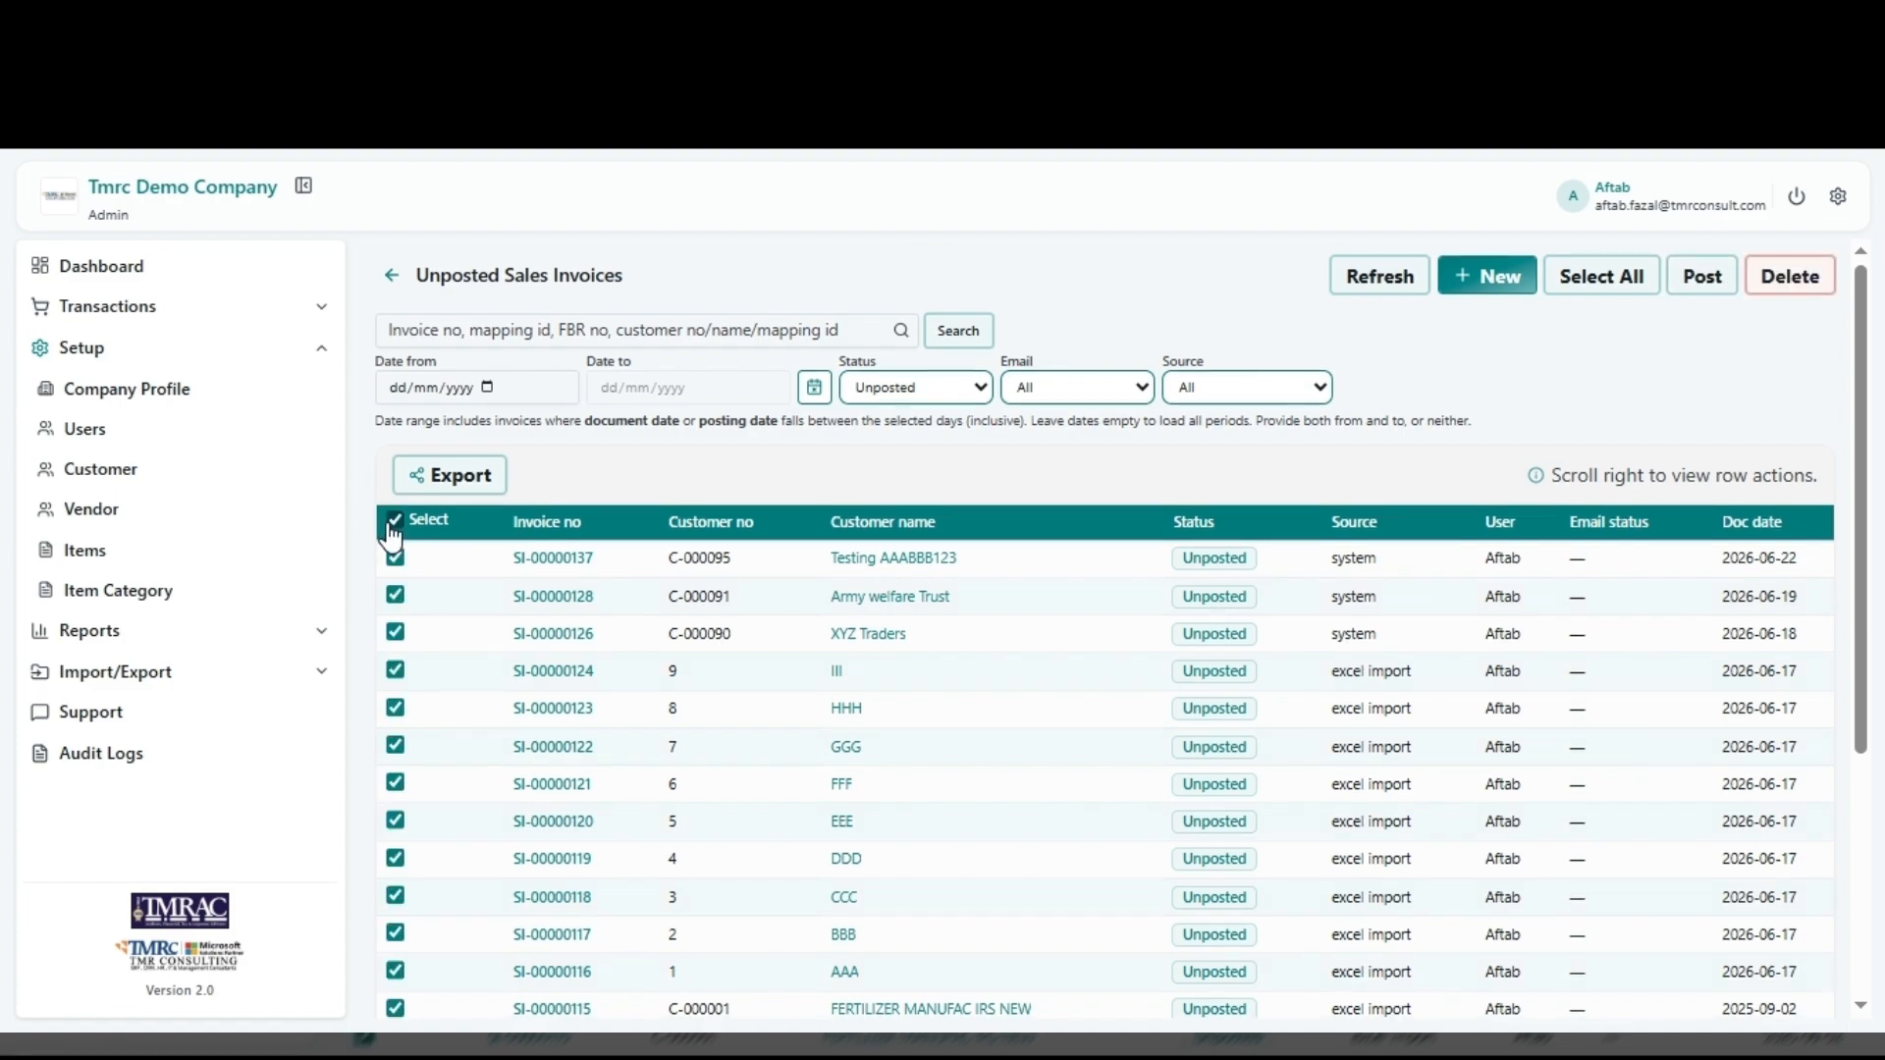
{"action": "left_click", "coordinate": [1701, 278]}
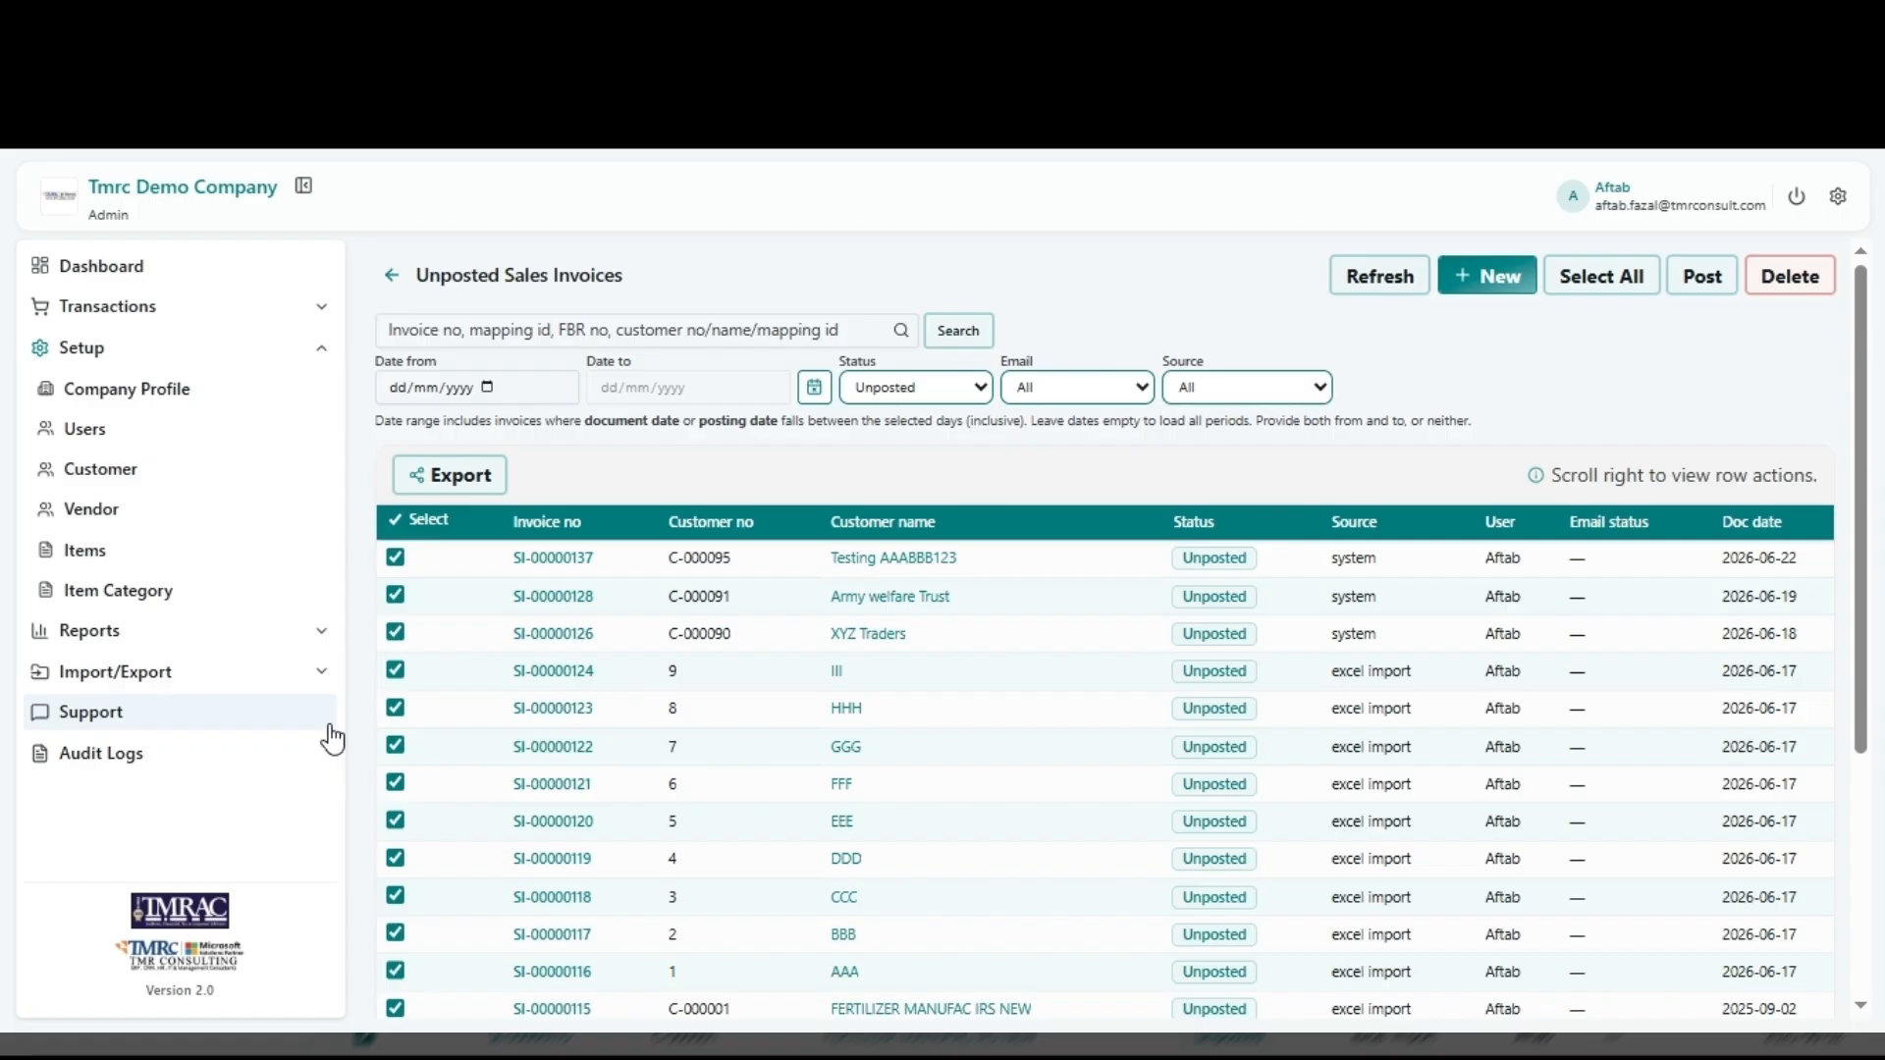
Step: Return to the dashboard and look over its sales, purchase, inventory, activity and master data summaries
{"action": "left_click", "coordinate": [208, 352]}
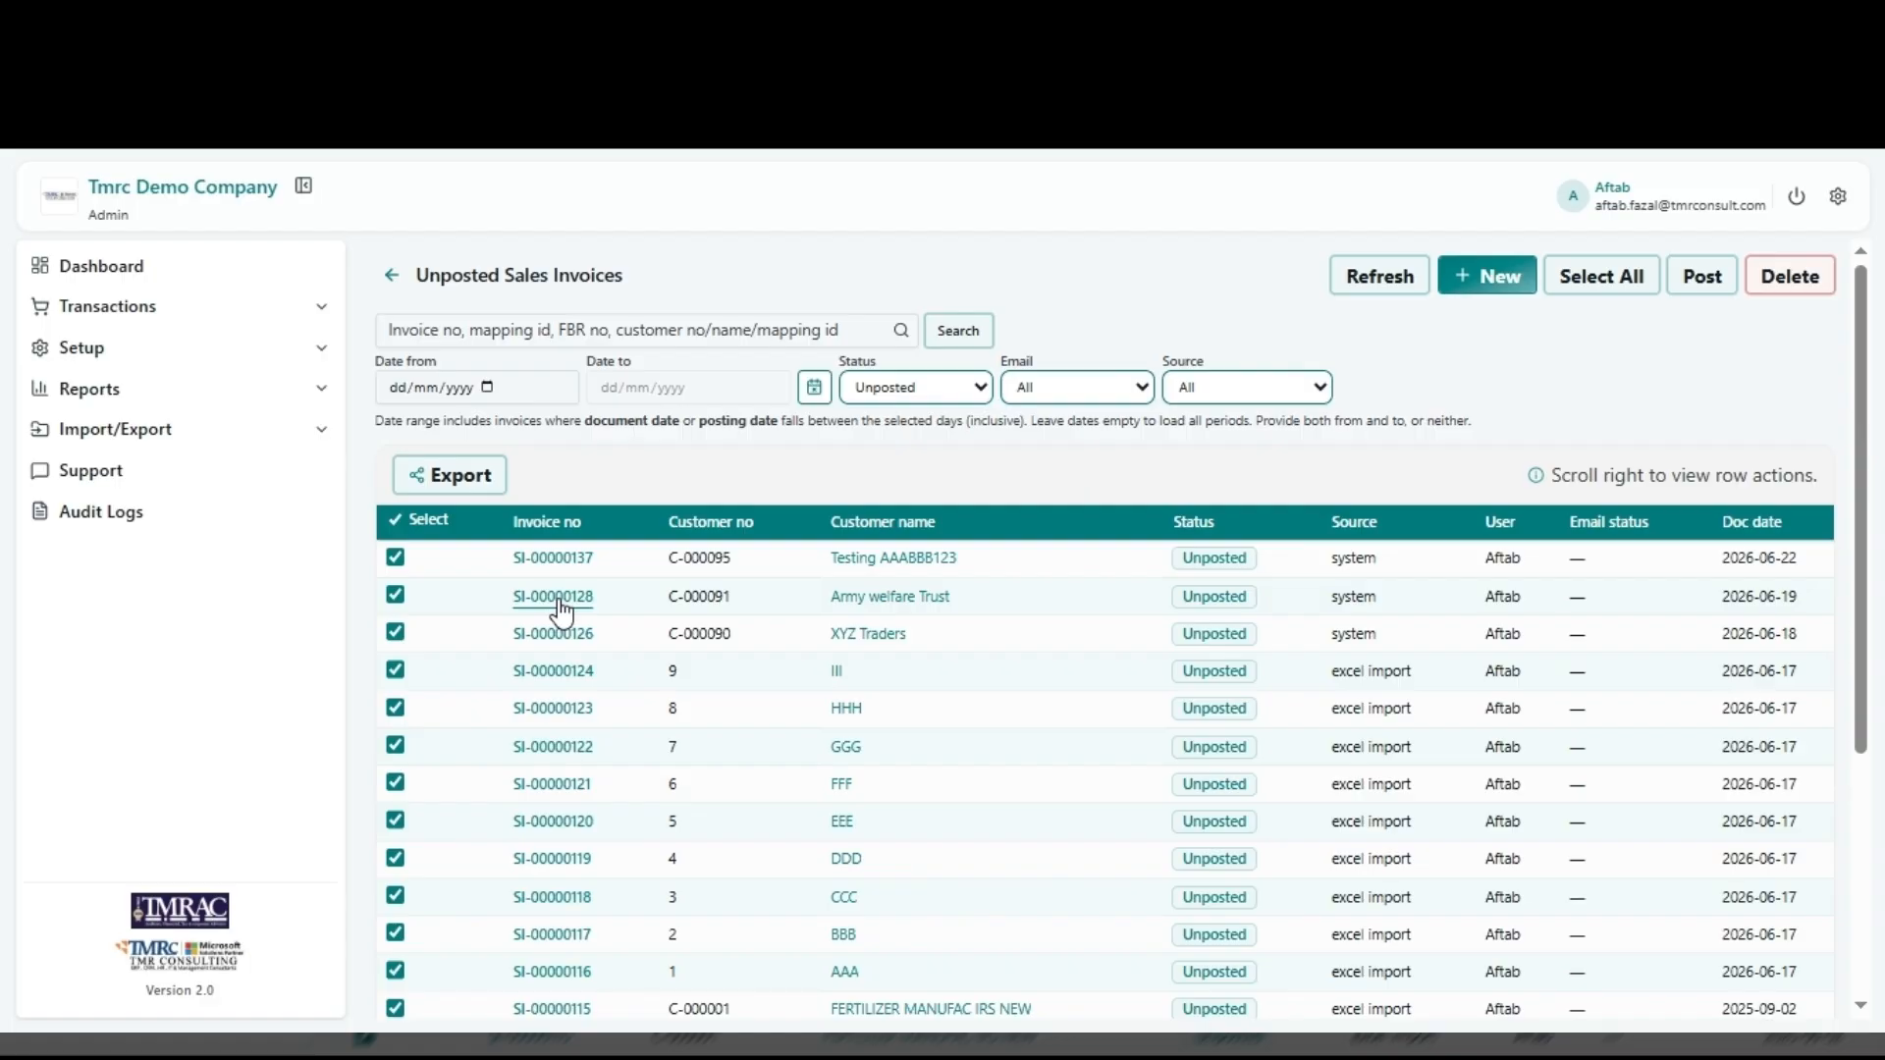
{"action": "left_click", "coordinate": [167, 284]}
{"action": "scroll", "coordinate": [1411, 718], "scroll_direction": "down", "scroll_amount": 3}
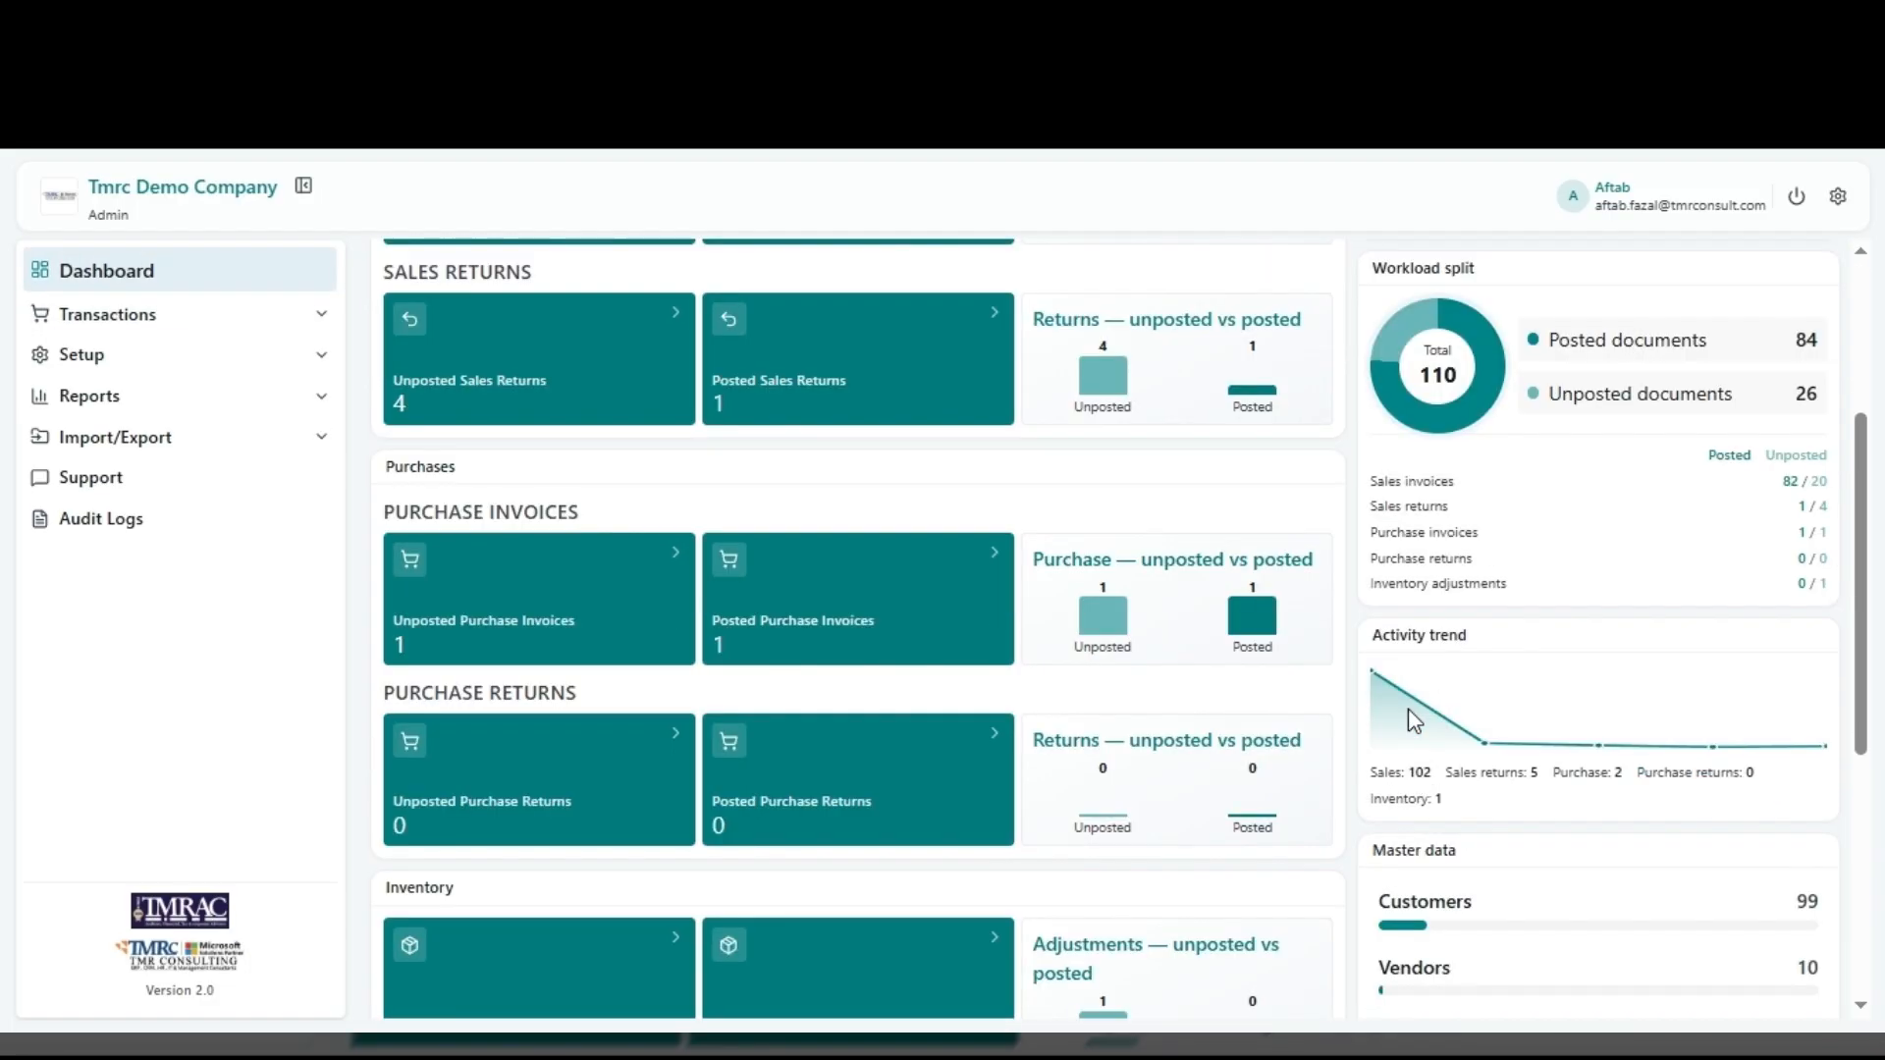
{"action": "scroll", "coordinate": [1408, 709], "scroll_direction": "down", "scroll_amount": 3}
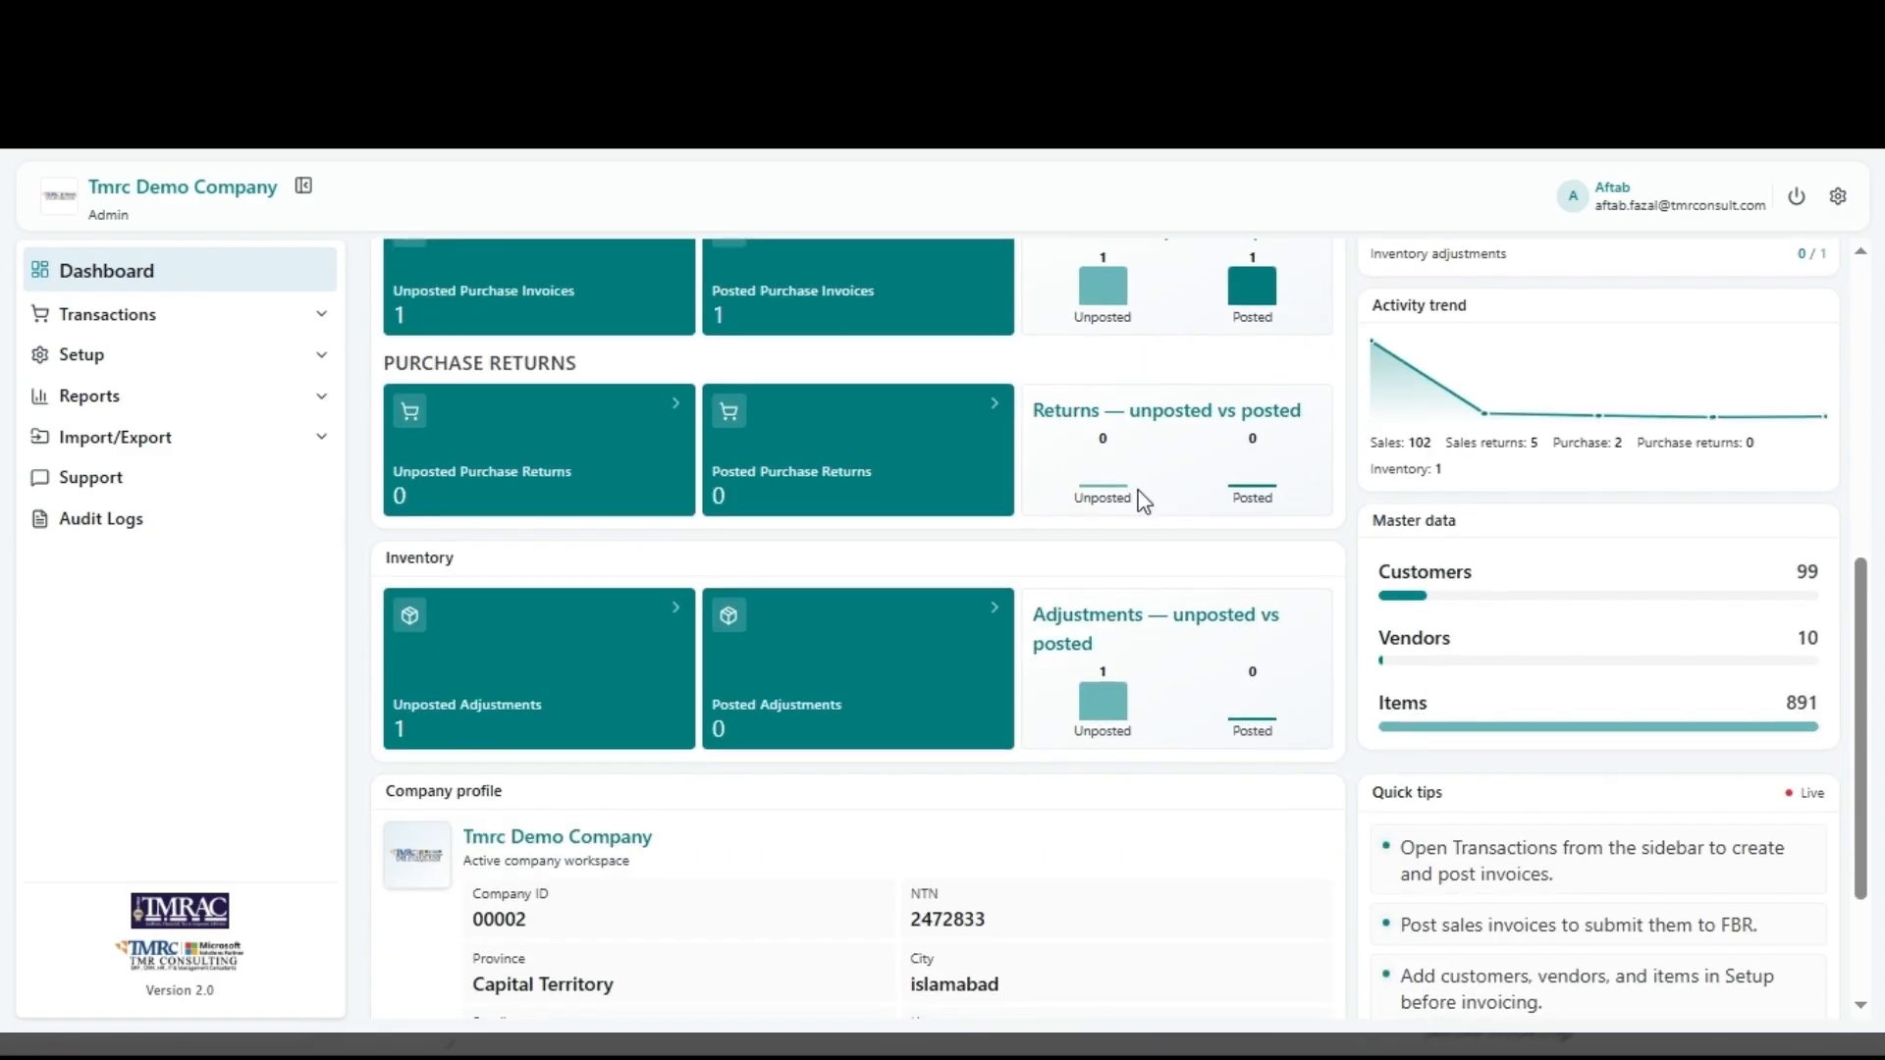
{"action": "scroll", "coordinate": [959, 556], "scroll_direction": "down", "scroll_amount": 2}
{"action": "scroll", "coordinate": [918, 574], "scroll_direction": "up", "scroll_amount": 4}
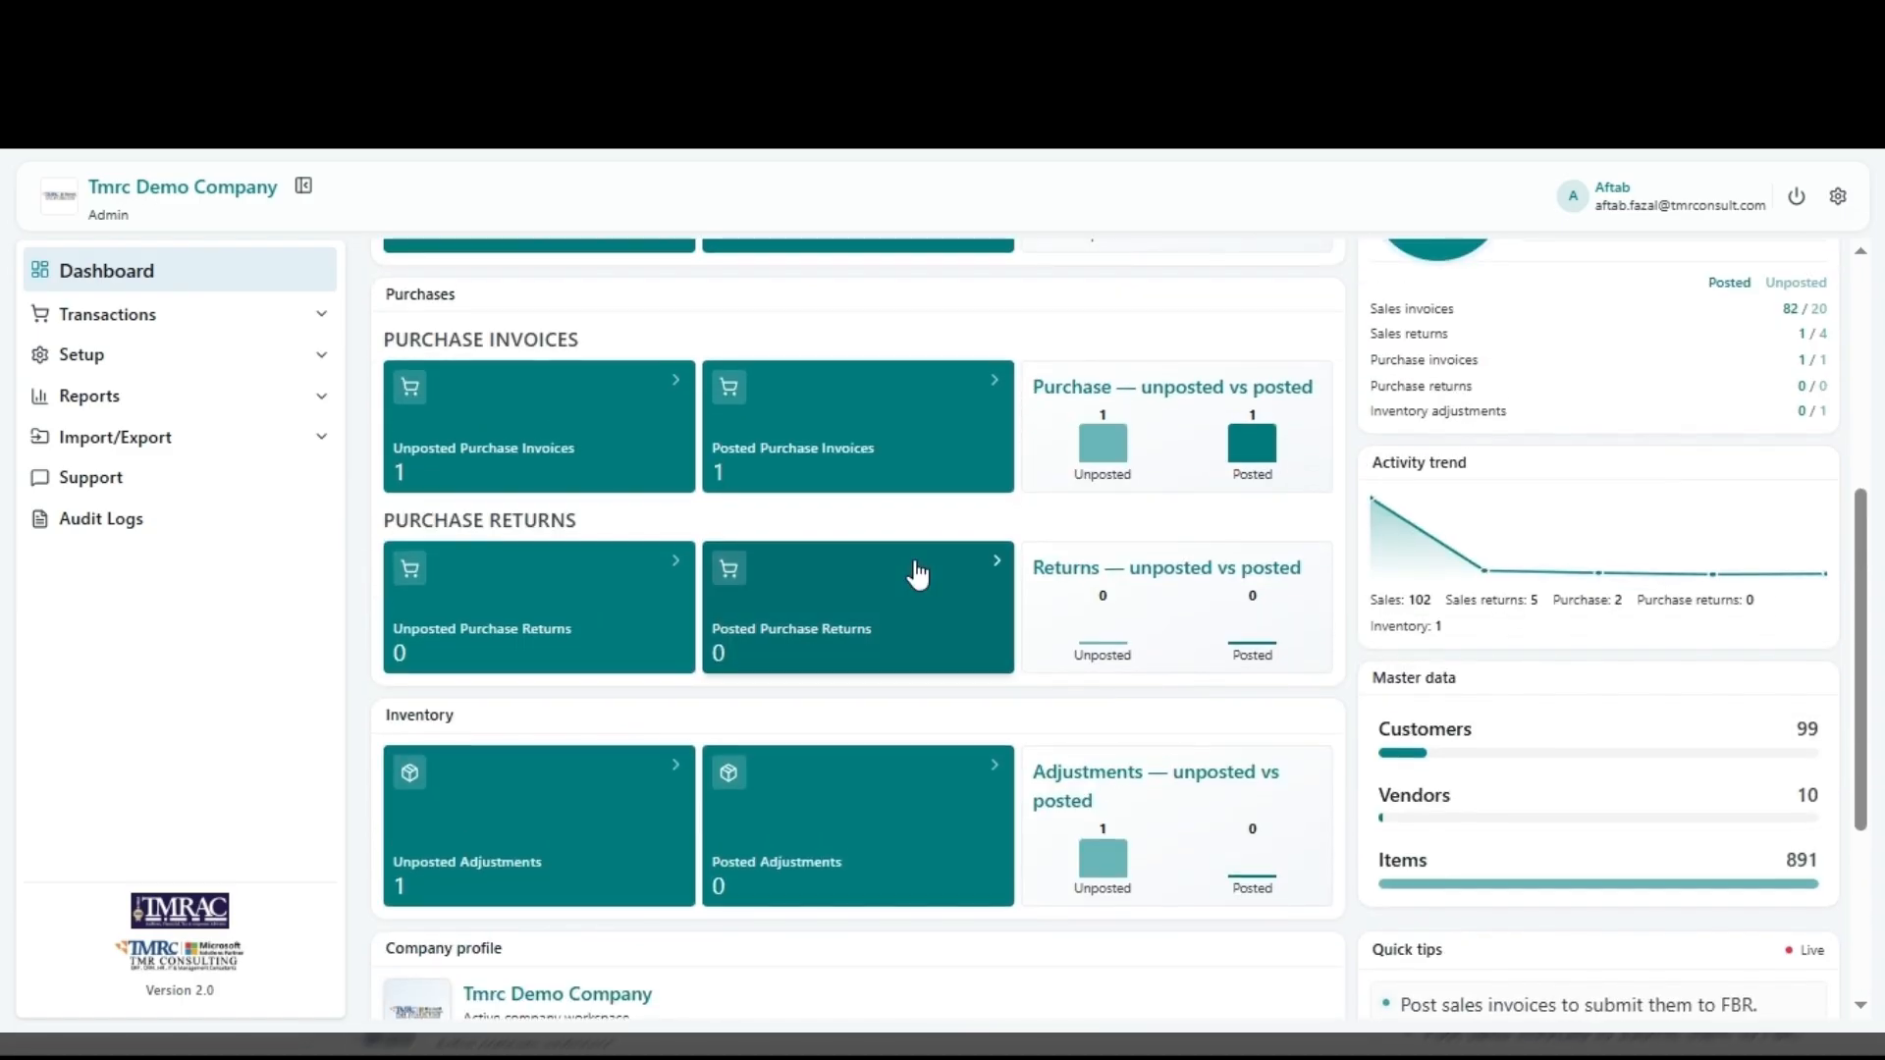
{"action": "scroll", "coordinate": [899, 714], "scroll_direction": "up", "scroll_amount": 5}
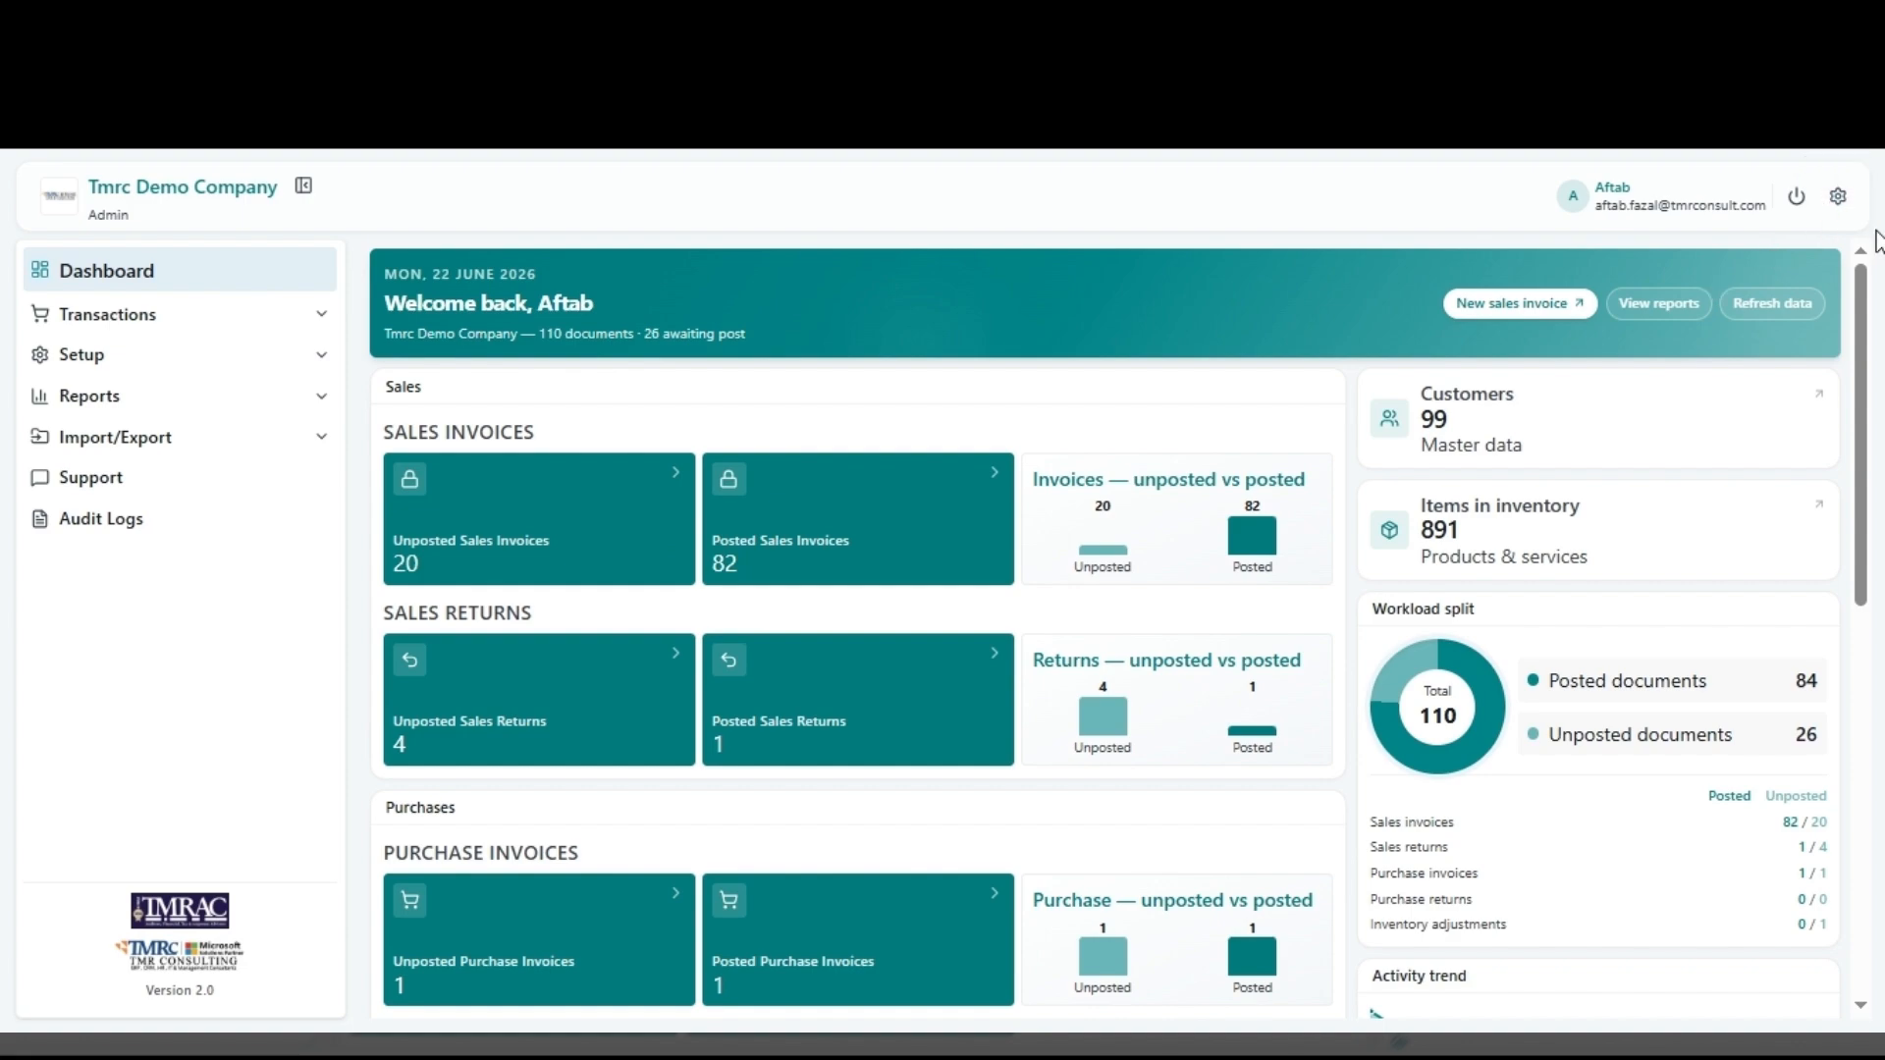
Step: Switch the portal's appearance to dark mode, and log out of the account
{"action": "left_click", "coordinate": [1847, 210]}
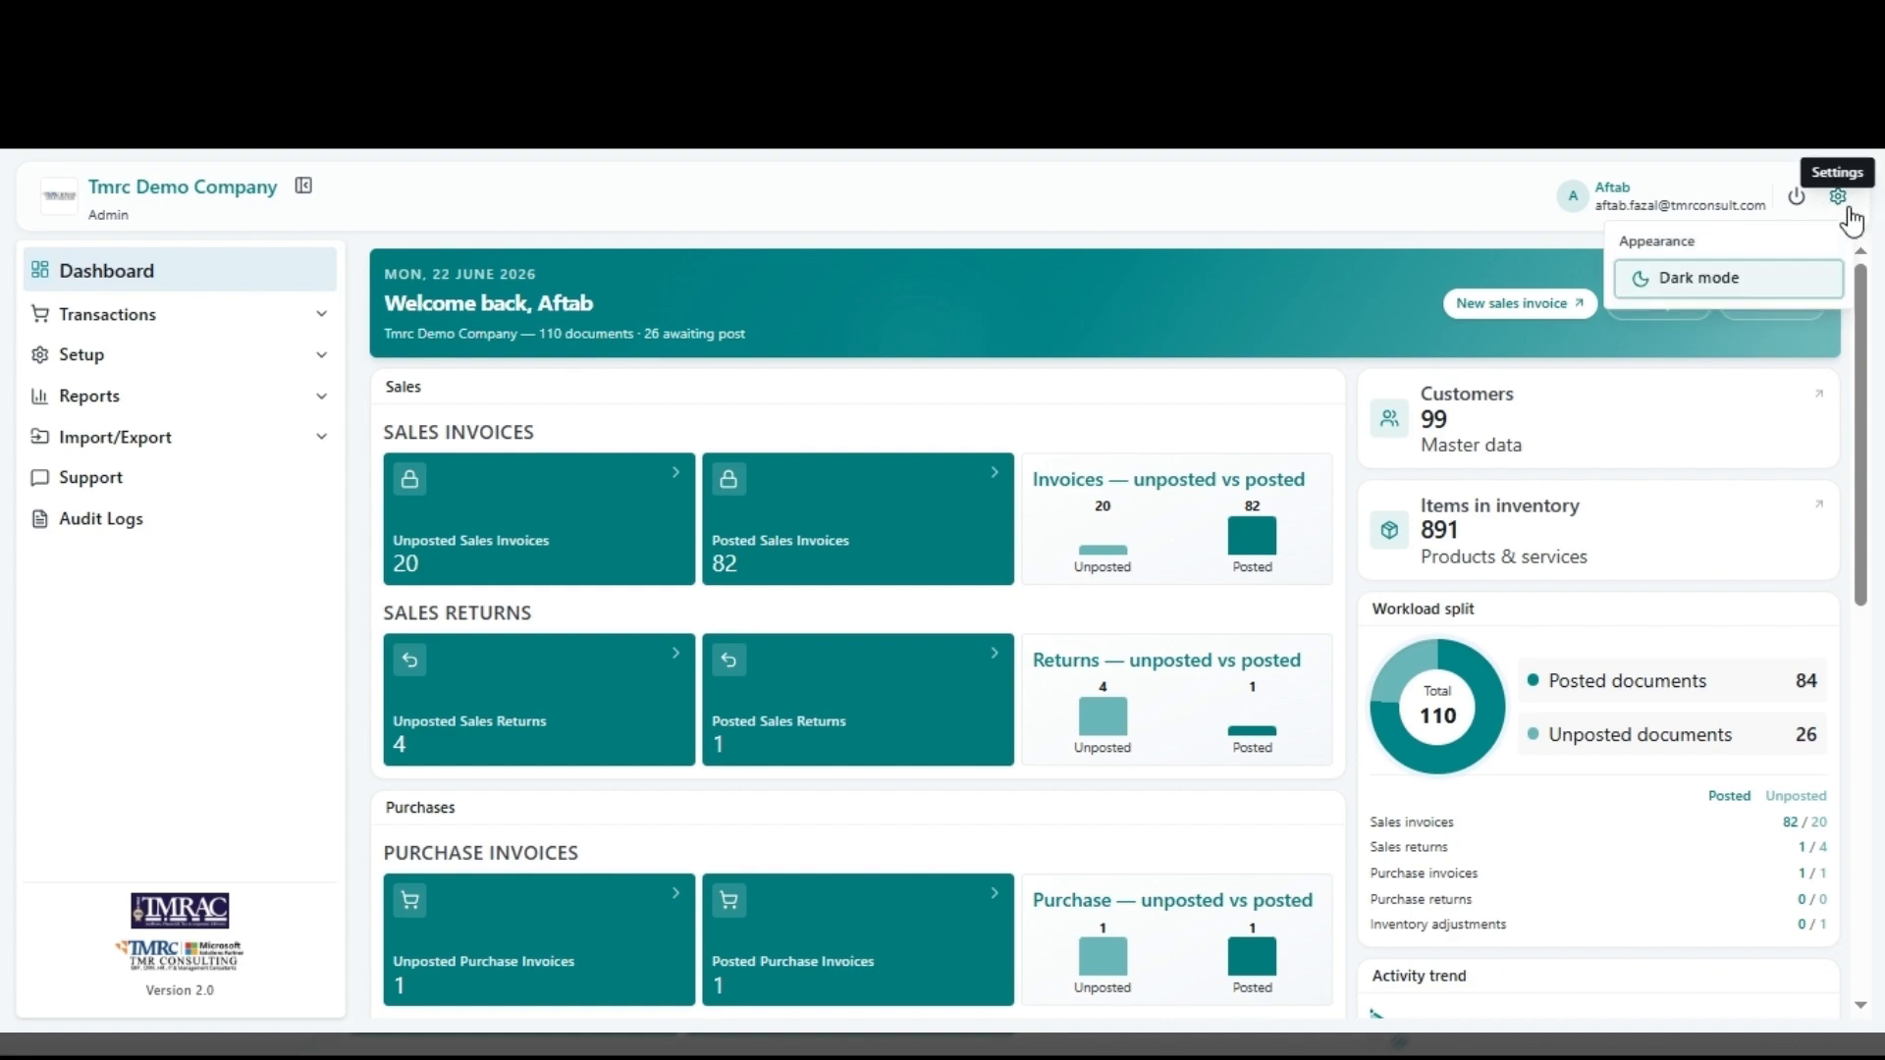
{"action": "left_click", "coordinate": [1754, 284]}
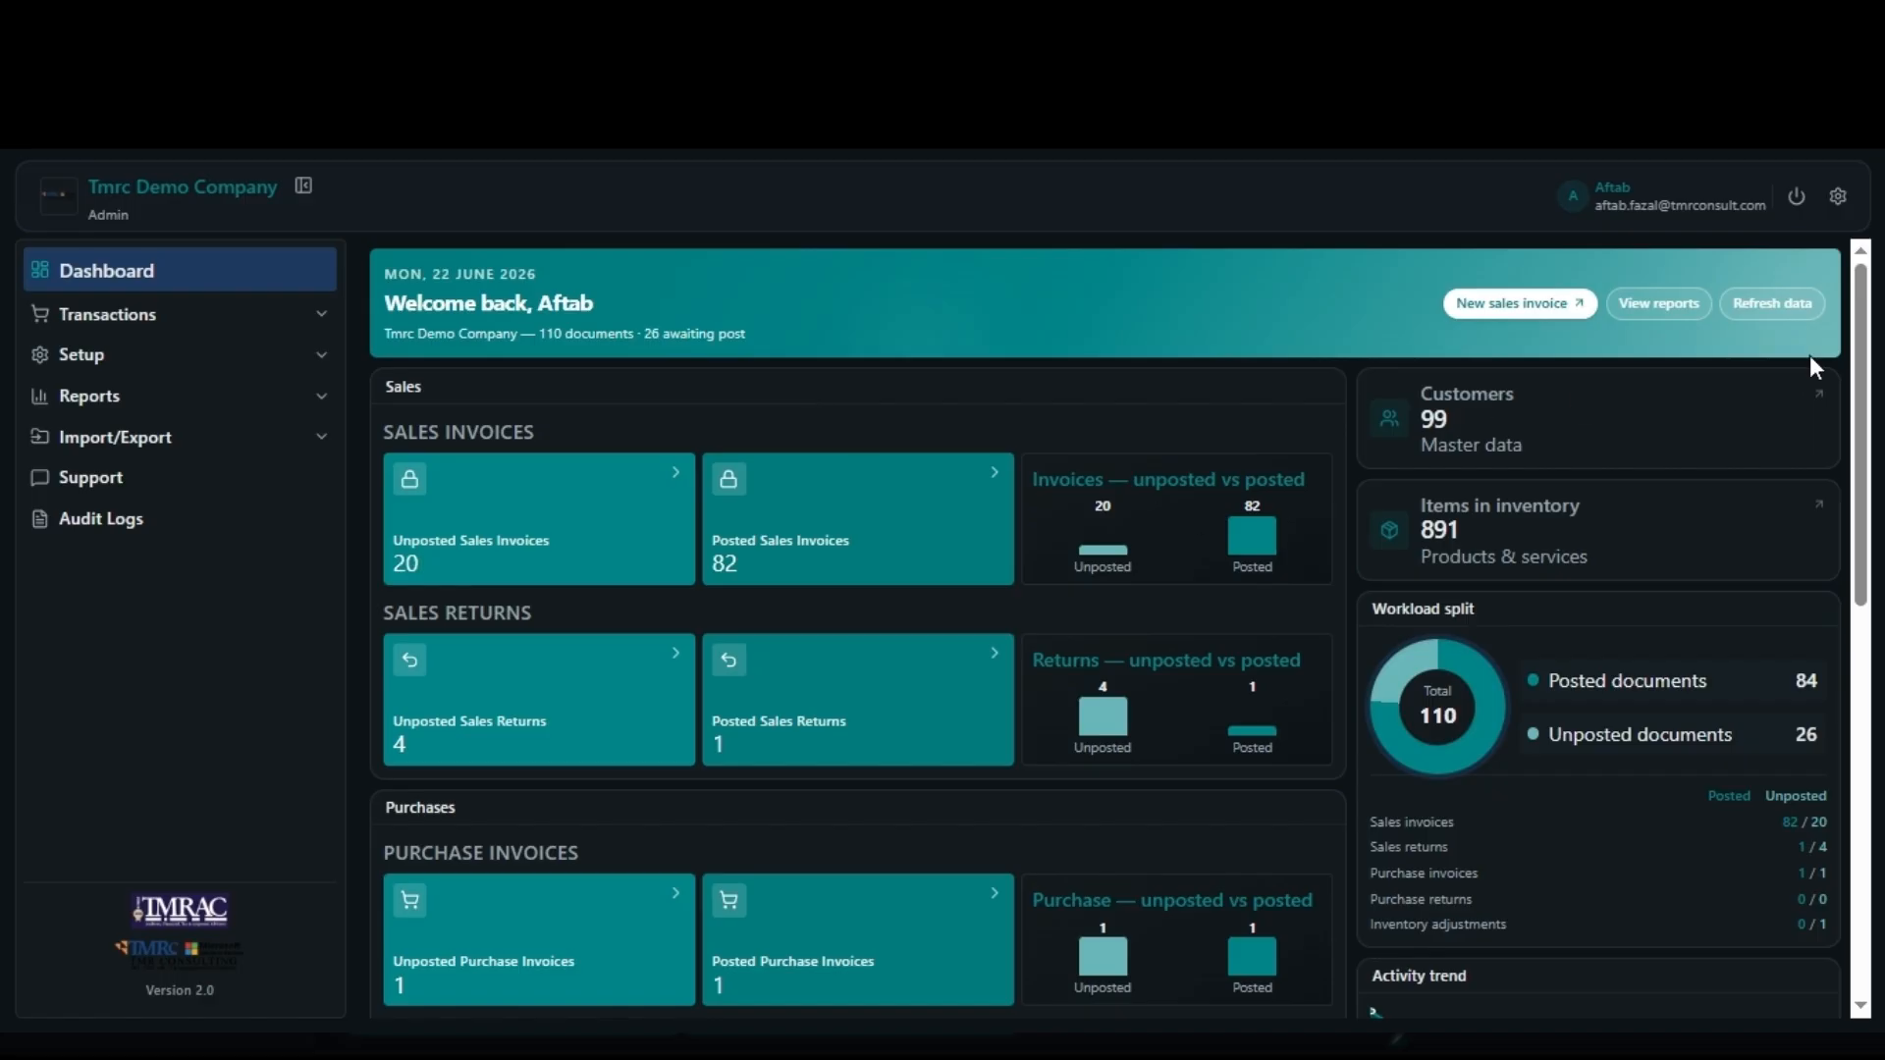
{"action": "left_click", "coordinate": [1799, 201]}
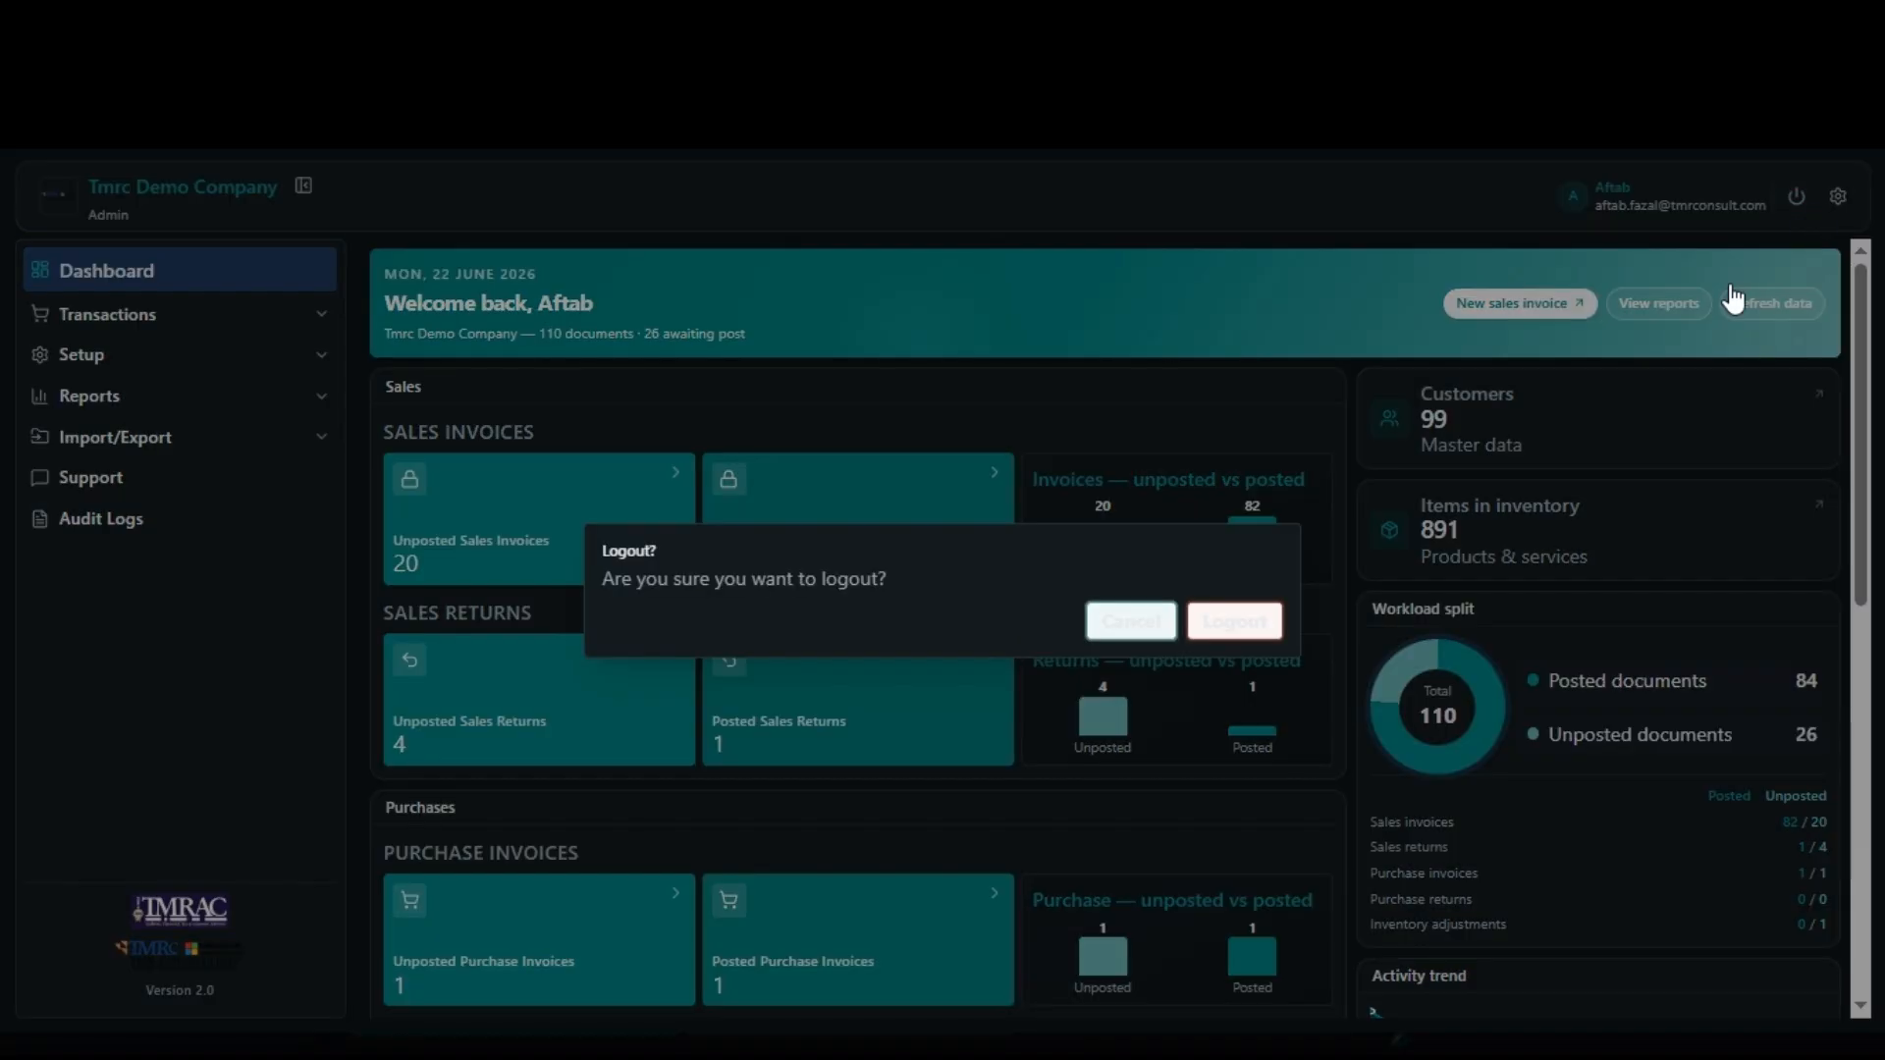
{"action": "left_click", "coordinate": [1242, 638]}
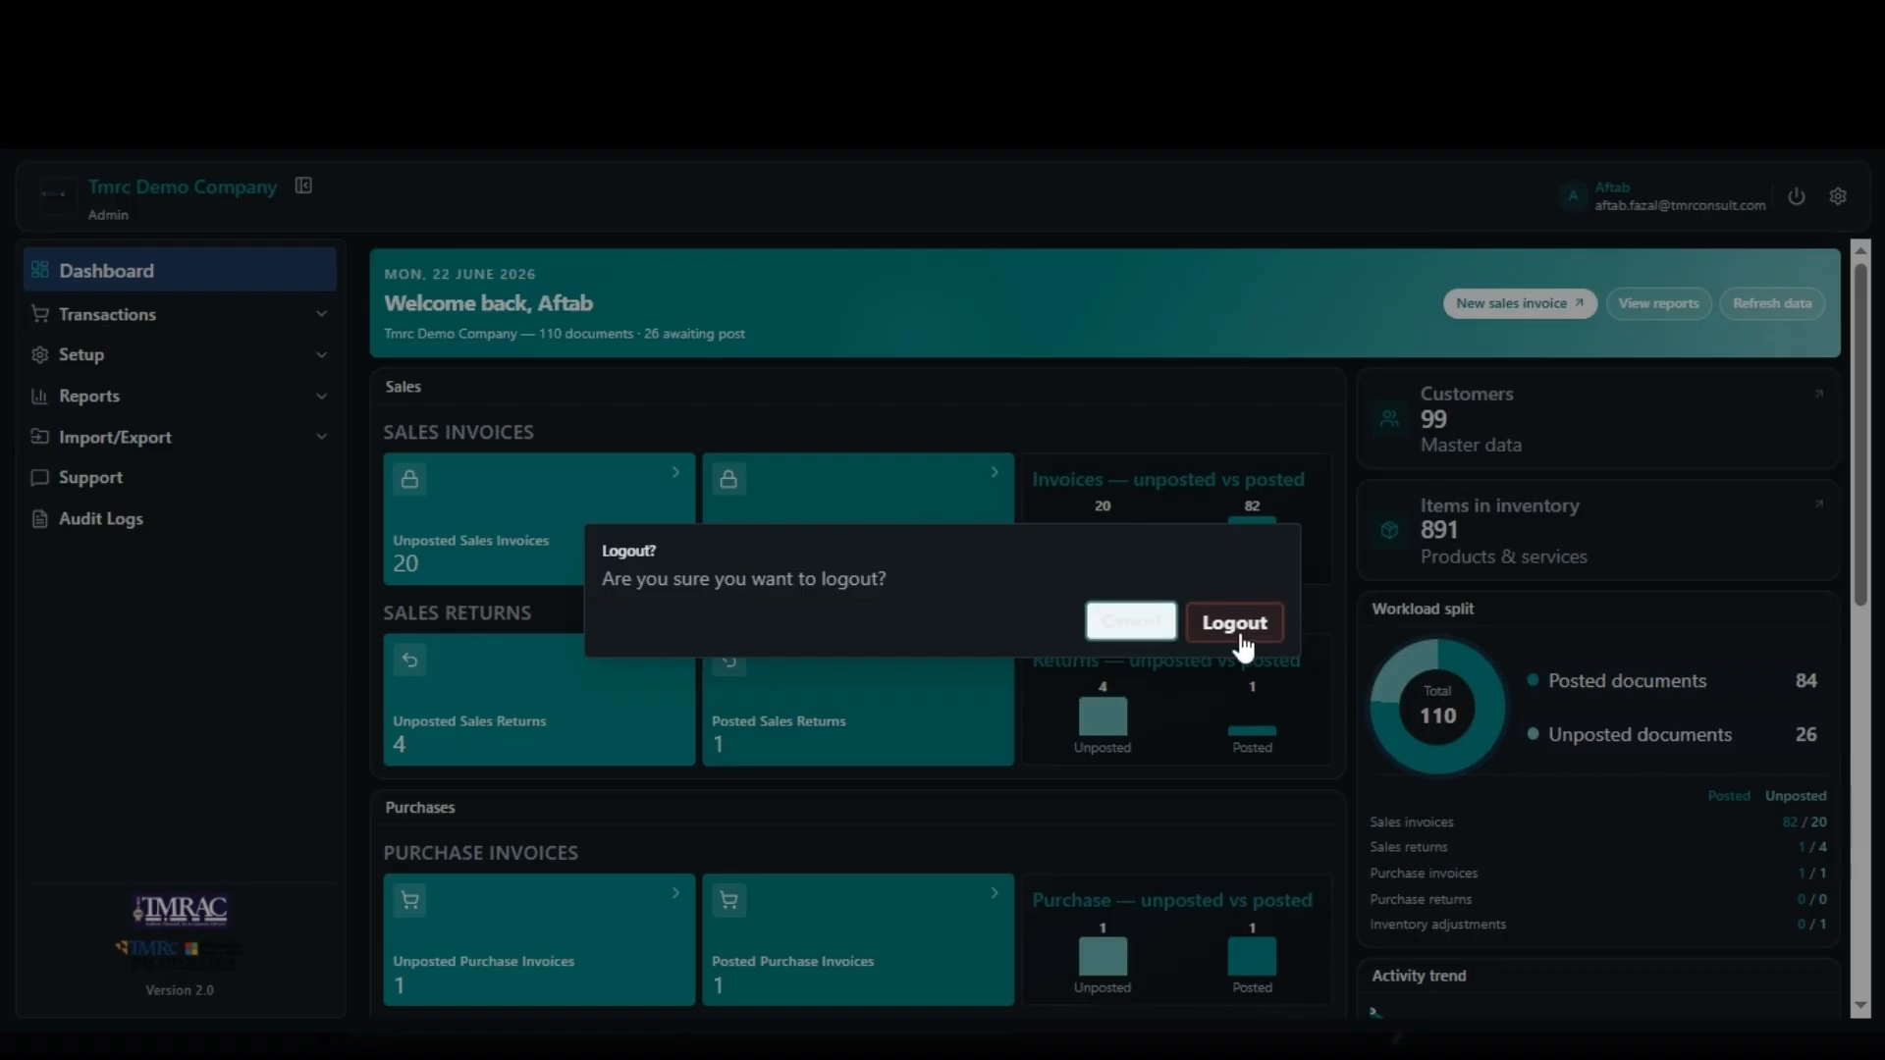